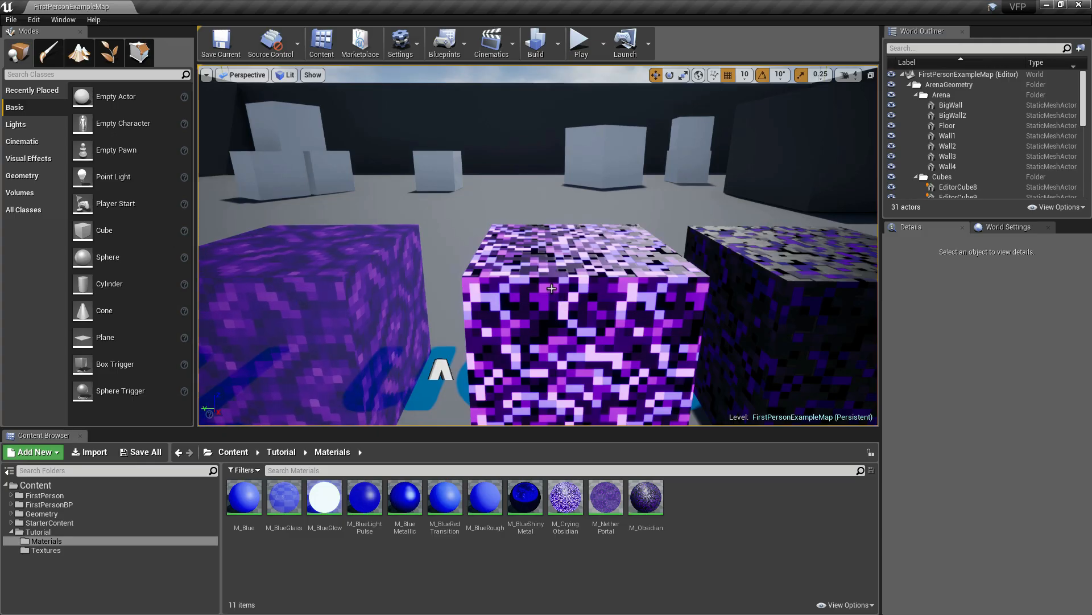
# Examine the three purple and black textured cubes in the level from several angles and distances.
pyautogui.moveTo(560, 273); pyautogui.dragTo(593, 279, button='right')
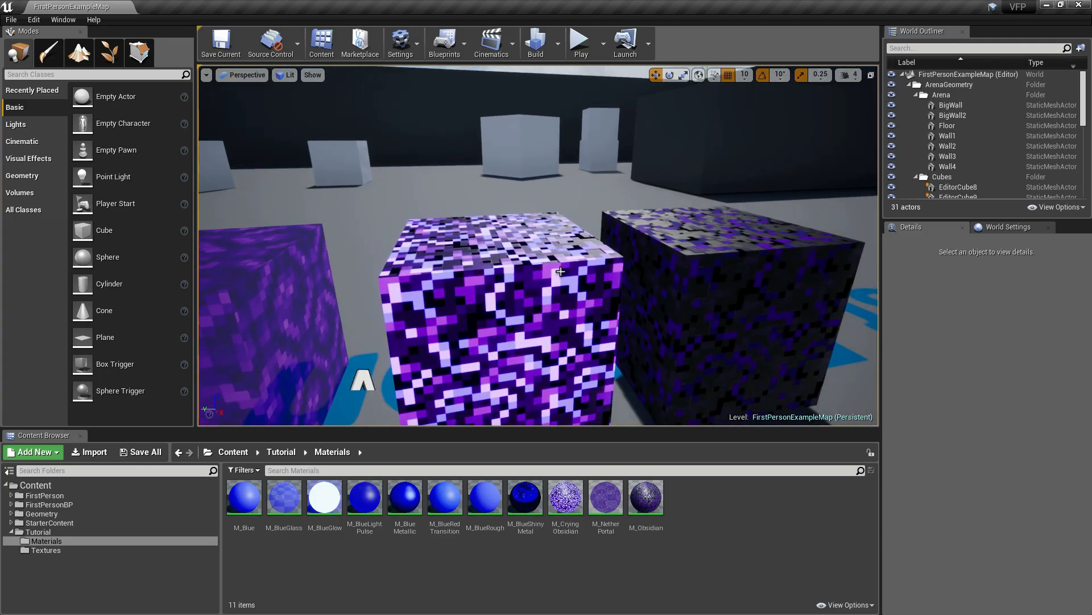
pyautogui.scroll(-3, 560, 272)
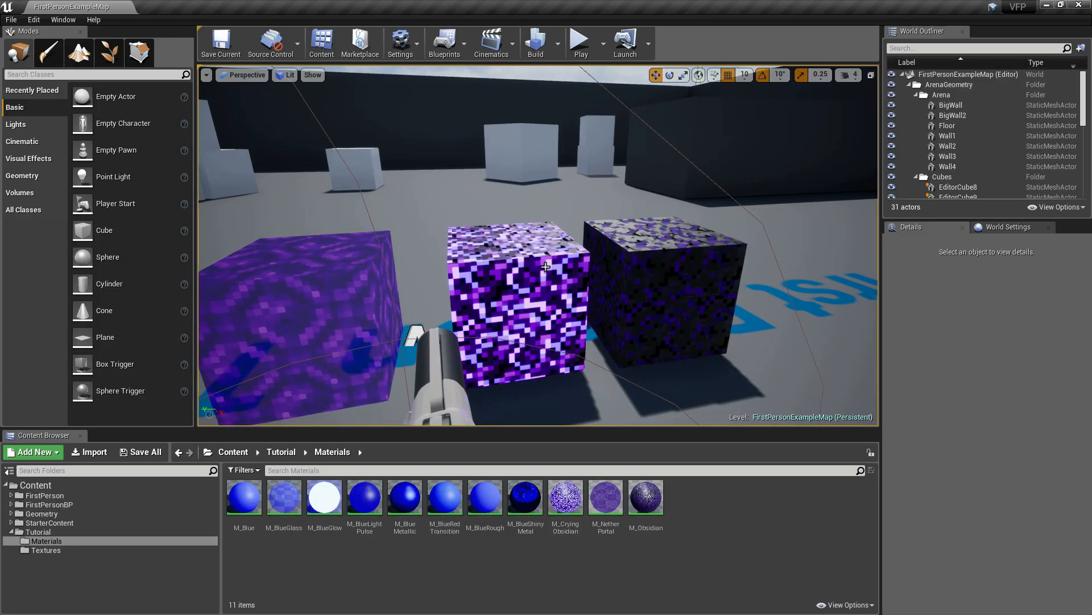
pyautogui.moveTo(562, 271); pyautogui.dragTo(595, 268, button='right')
pyautogui.press('w')
pyautogui.press('s')
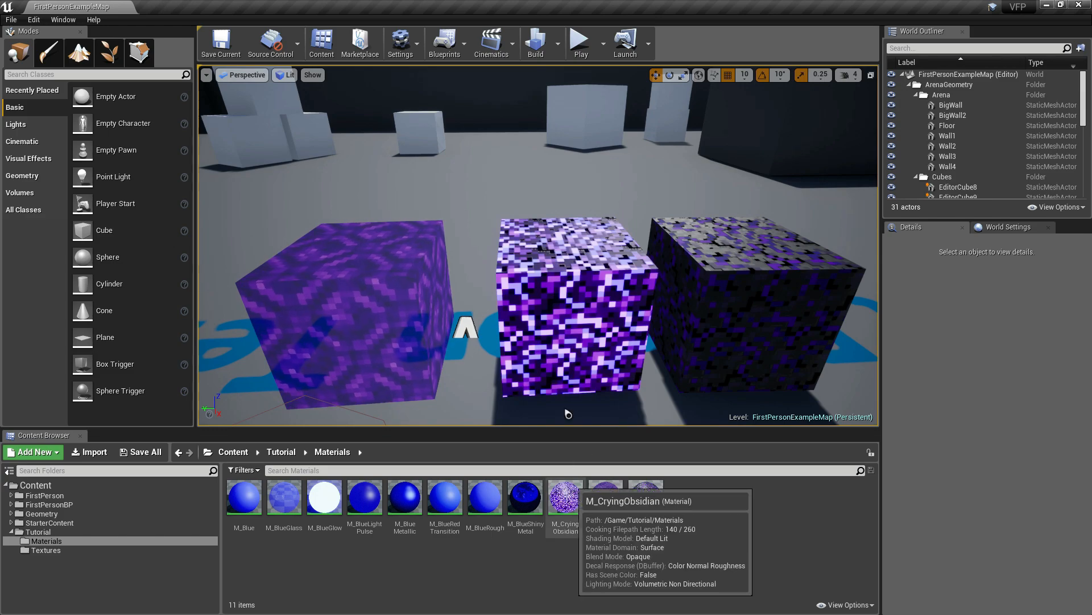
pyautogui.moveTo(560, 300); pyautogui.dragTo(615, 337, button='right')
pyautogui.press('a')
pyautogui.press('w')
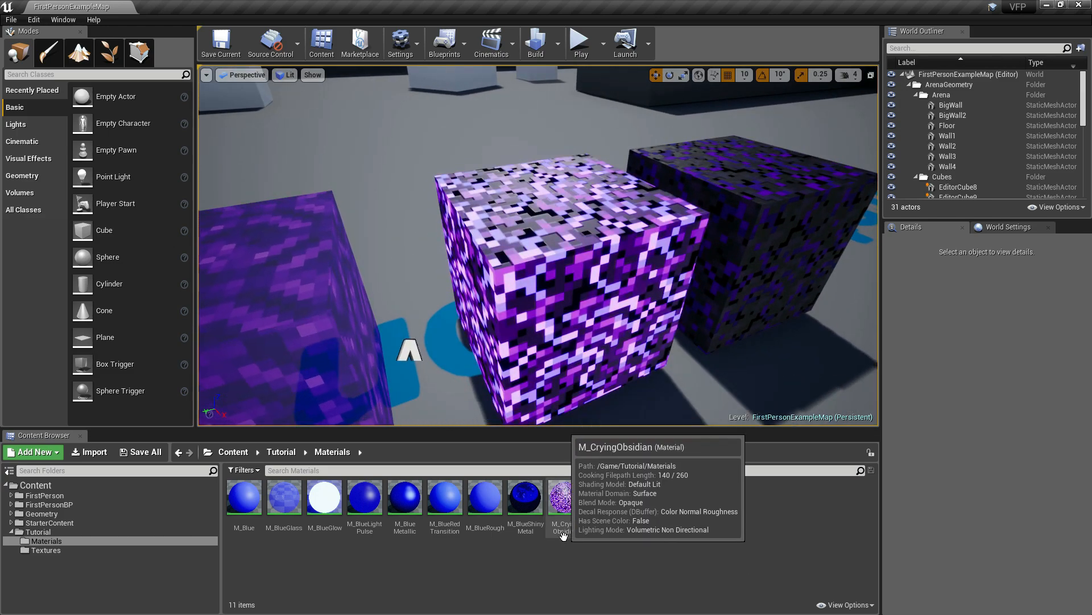
pyautogui.press('d')
pyautogui.moveTo(616, 345); pyautogui.dragTo(656, 333, button='right')
pyautogui.press('s')
pyautogui.press('d')
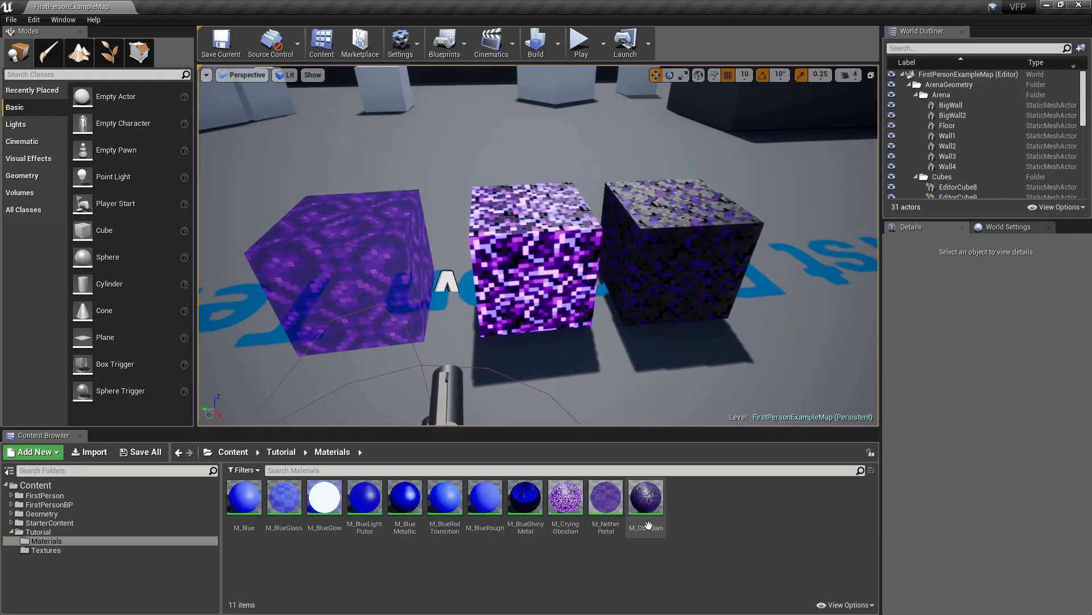
# Create a material instance from the M_CryingObsidian material in the Materials folder.
pyautogui.click(563, 499)
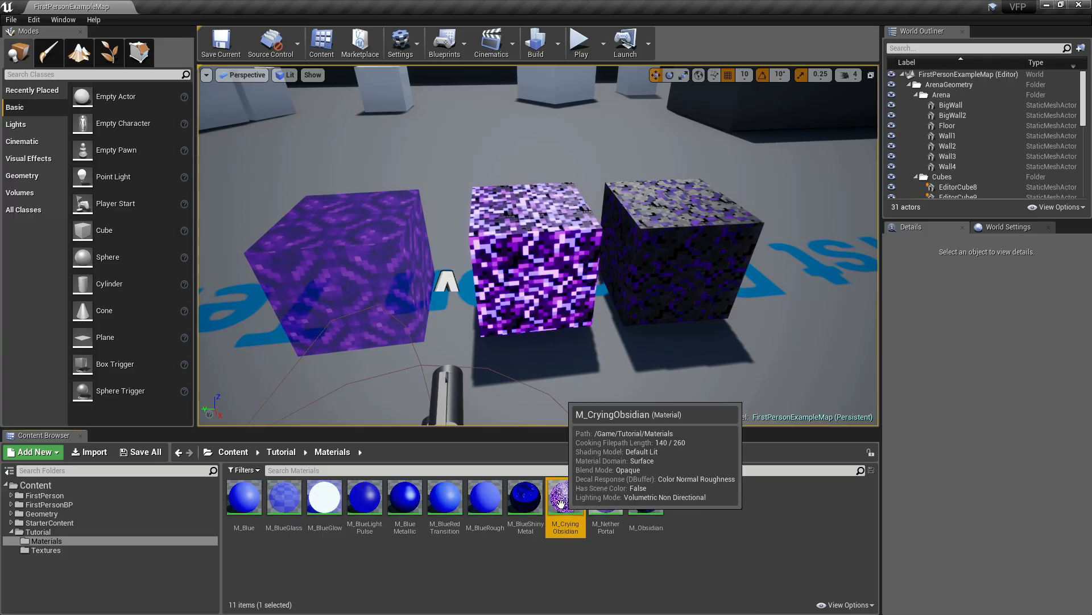
pyautogui.rightClick(562, 501)
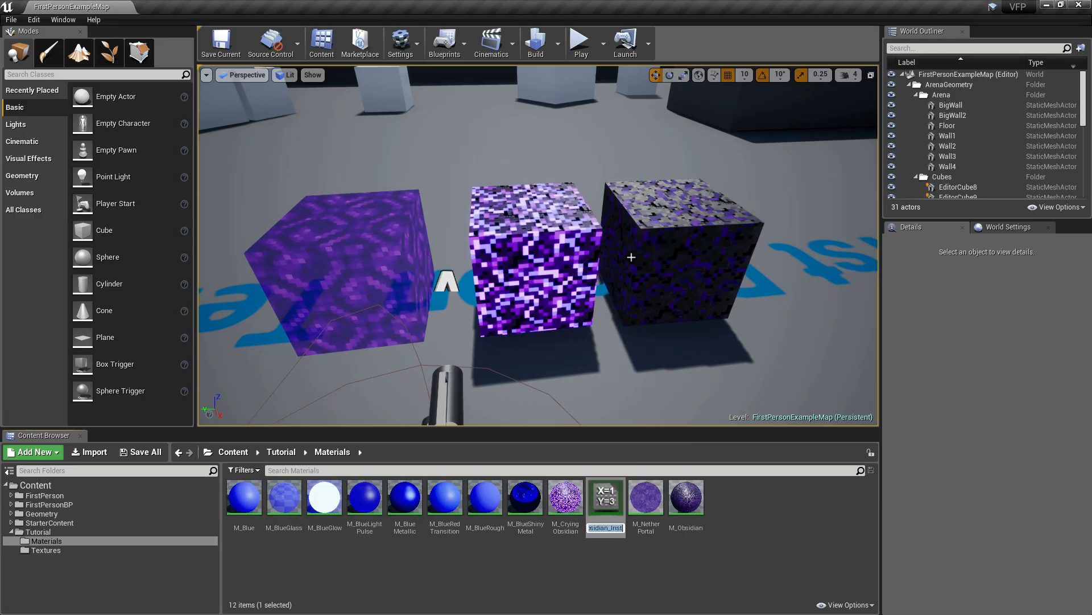
pyautogui.click(621, 258)
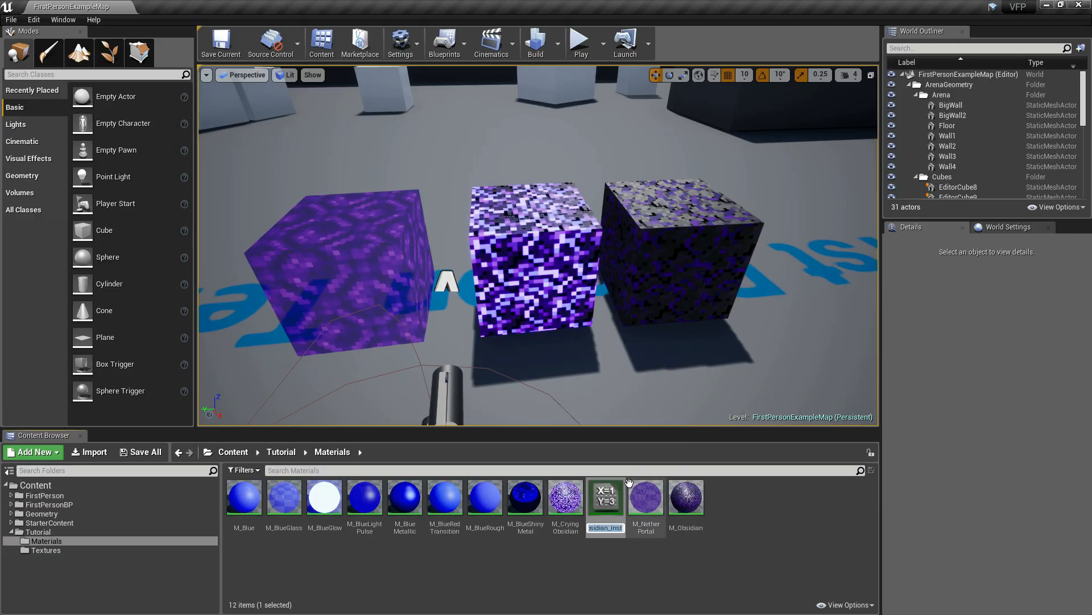
# Name the new material instance MI_CryingObsidian_01.
pyautogui.click(619, 532)
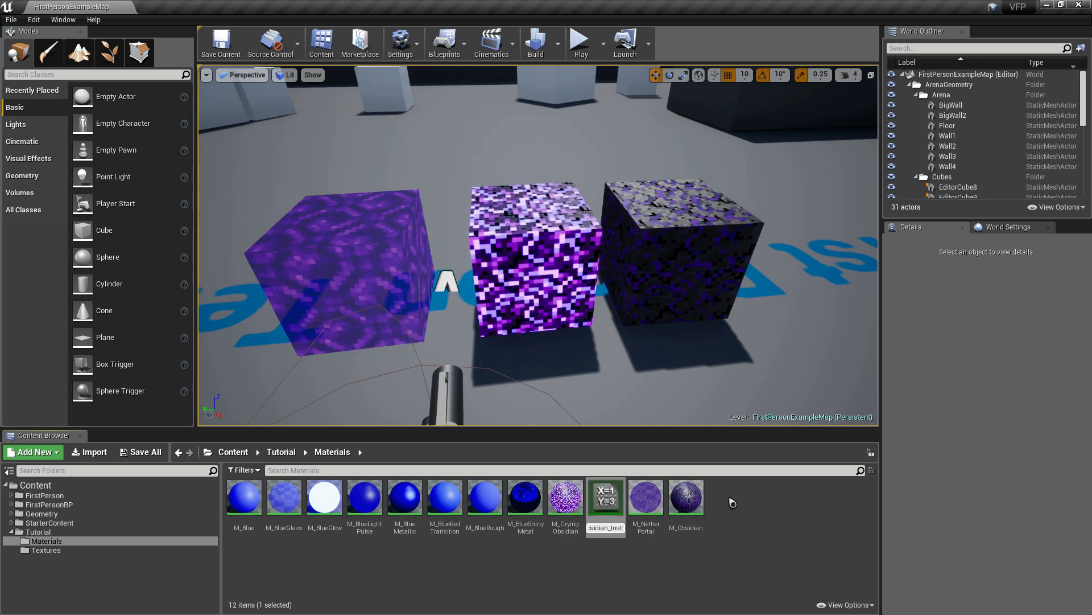
pyautogui.press('BackSpace')
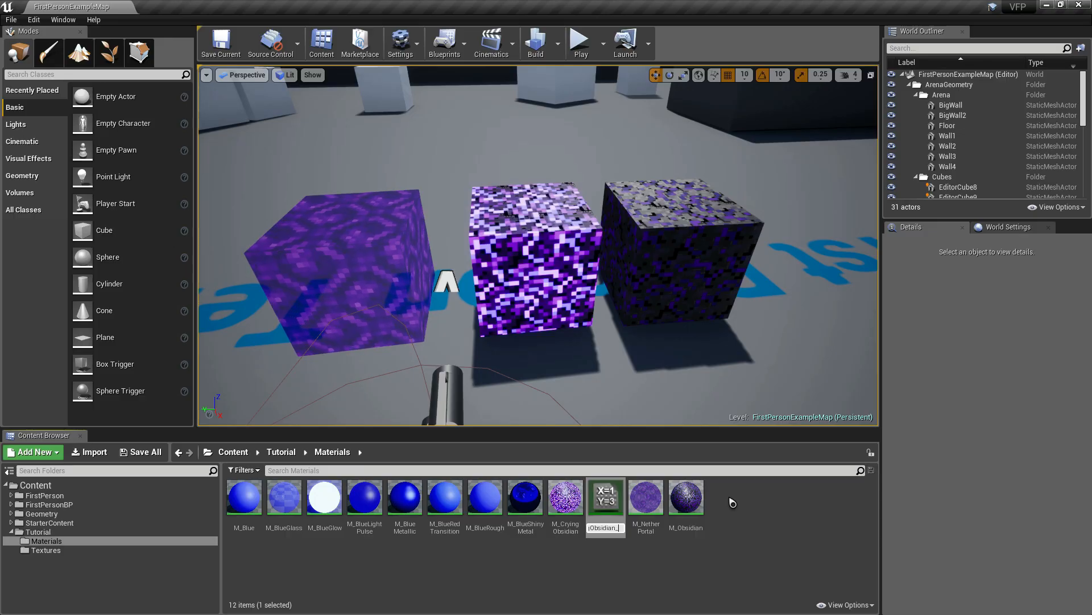
pyautogui.write('01')
pyautogui.press('Home')
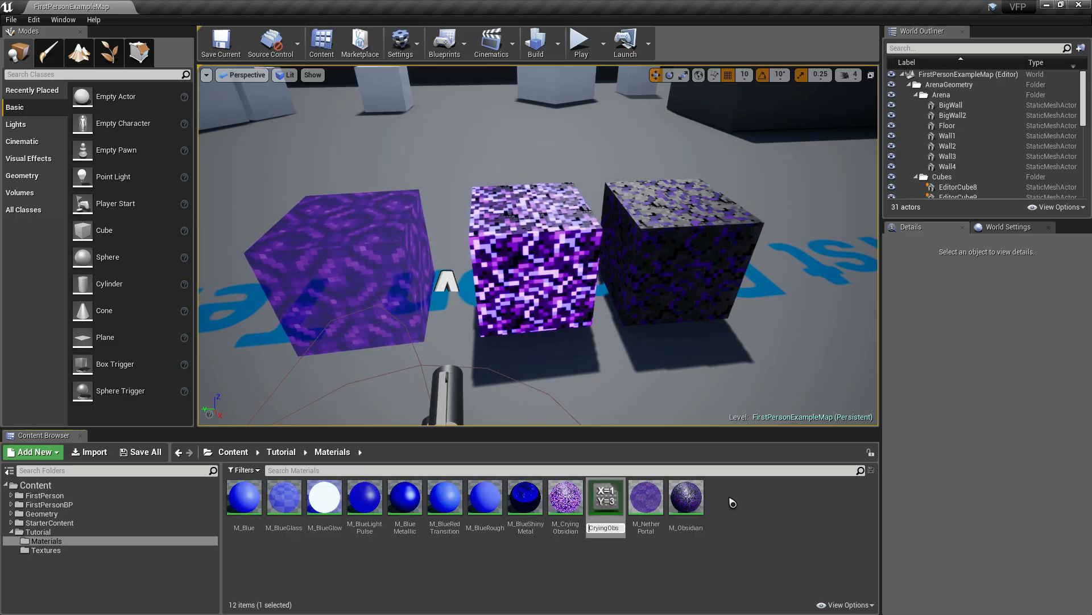
pyautogui.write('M_Crying')
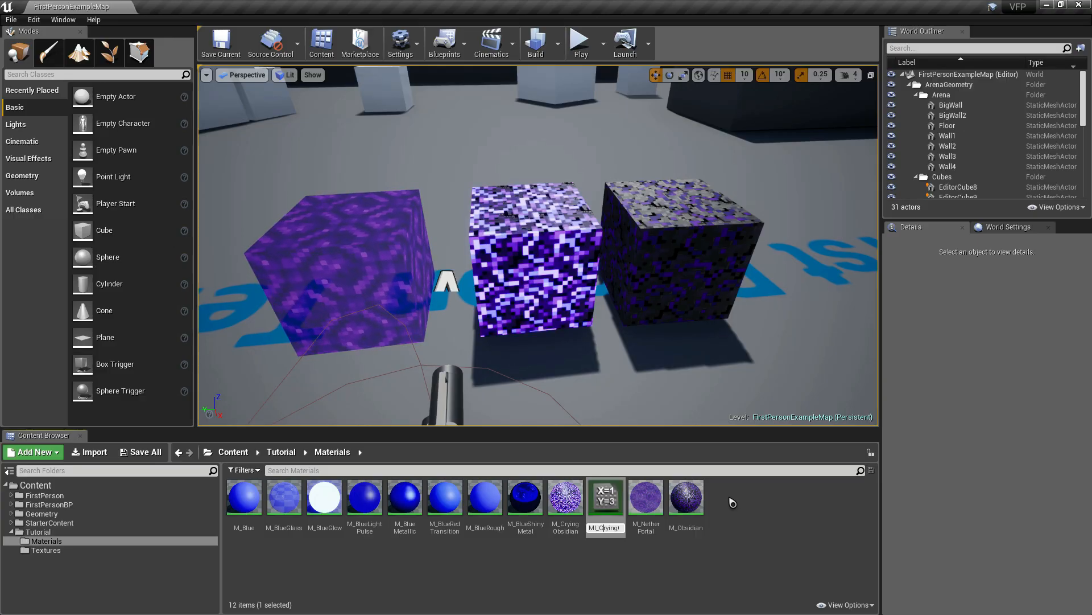
pyautogui.write('Obsidia')
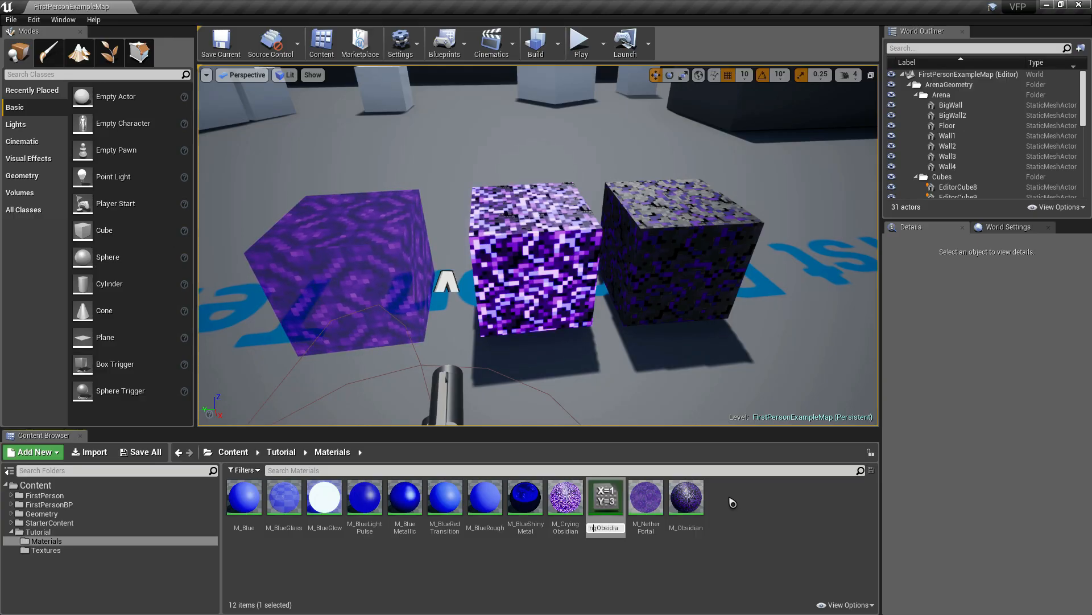
pyautogui.press('Left')
pyautogui.press('Left')
pyautogui.press('Left')
pyautogui.press('Left')
pyautogui.press('Left')
pyautogui.press('Left')
pyautogui.press('Left')
pyautogui.press('Left')
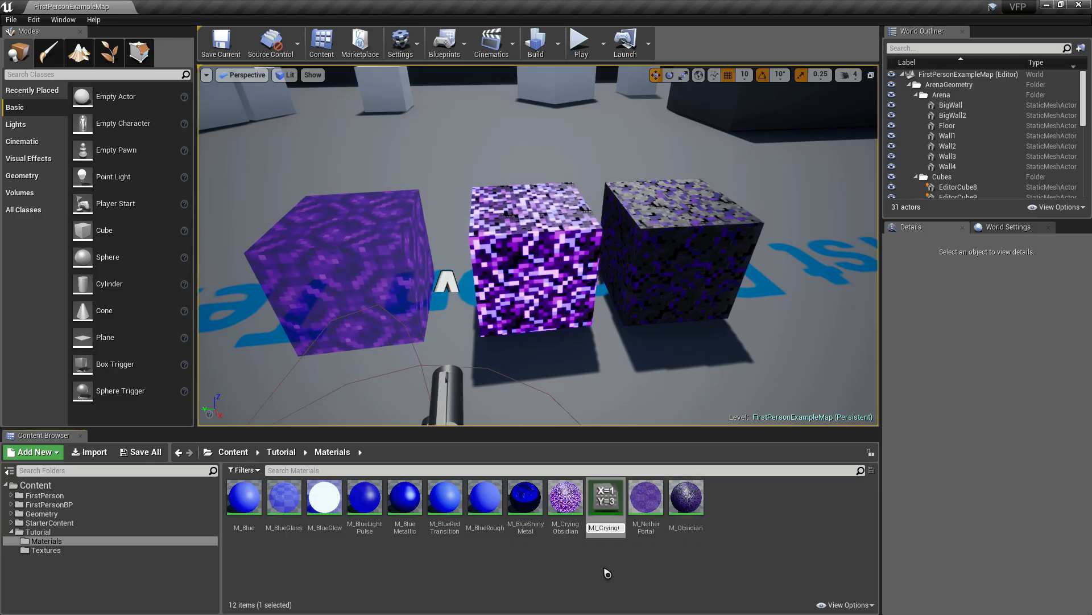
pyautogui.press('Return')
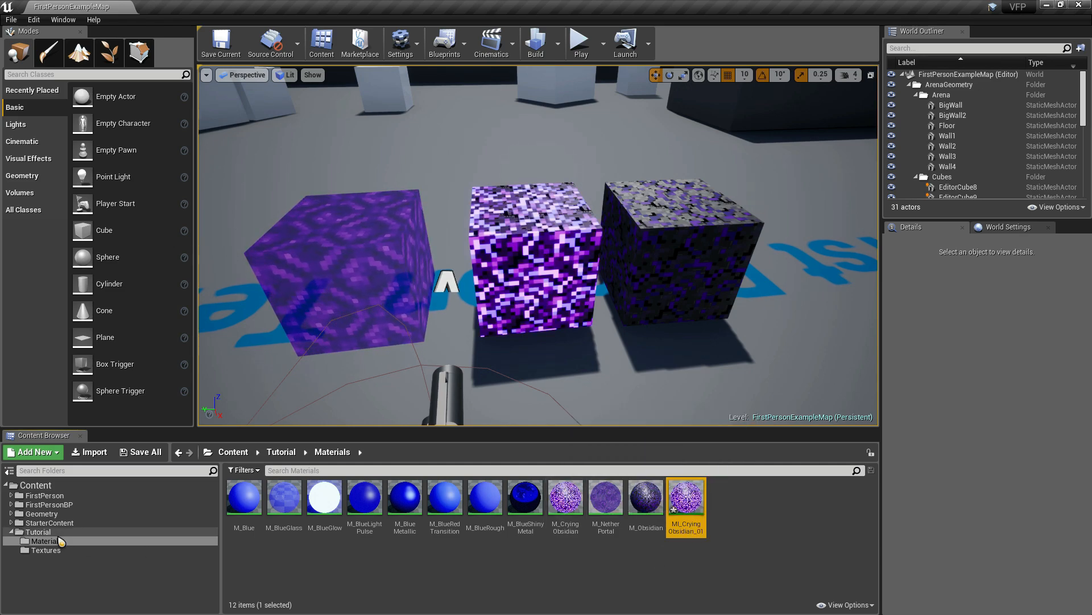
# Create a folder named MiaterialInstances inside the Tutorial folder.
pyautogui.click(38, 532)
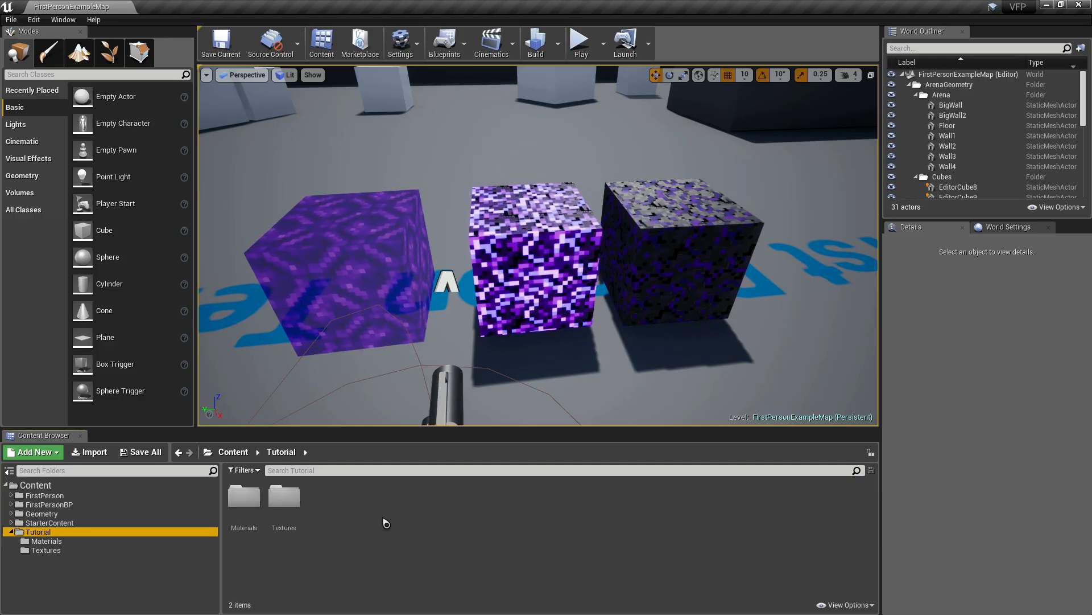
pyautogui.click(402, 505)
pyautogui.rightClick(402, 506)
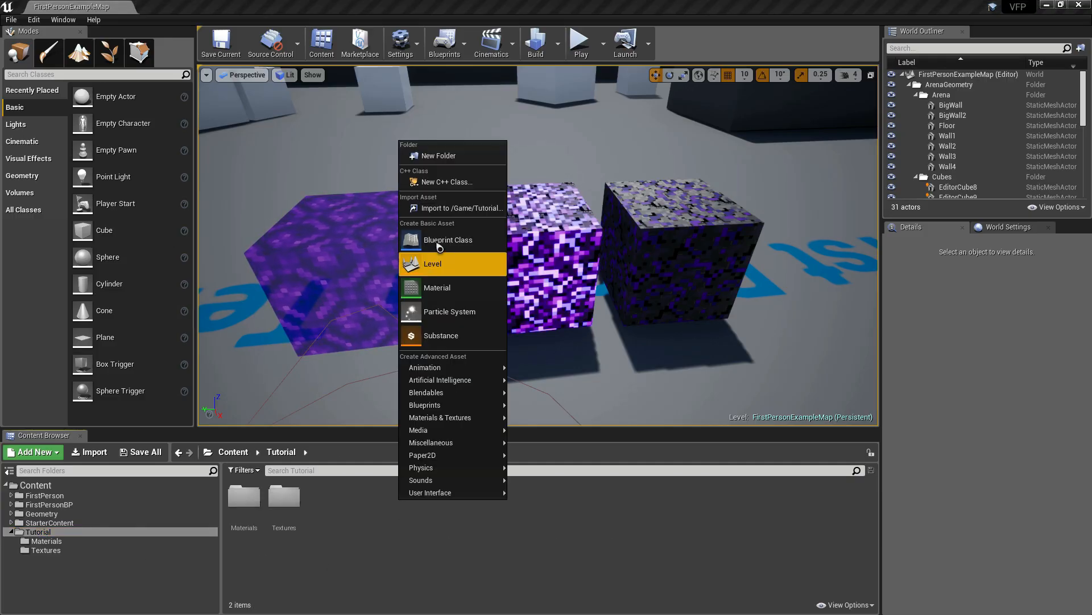
pyautogui.click(489, 155)
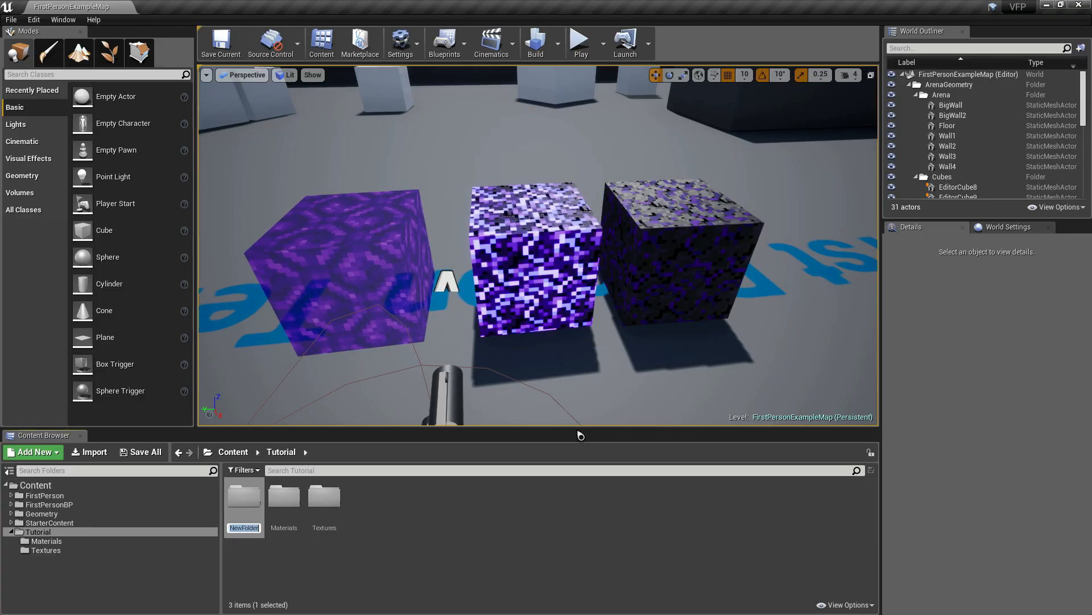
pyautogui.write('Miateria')
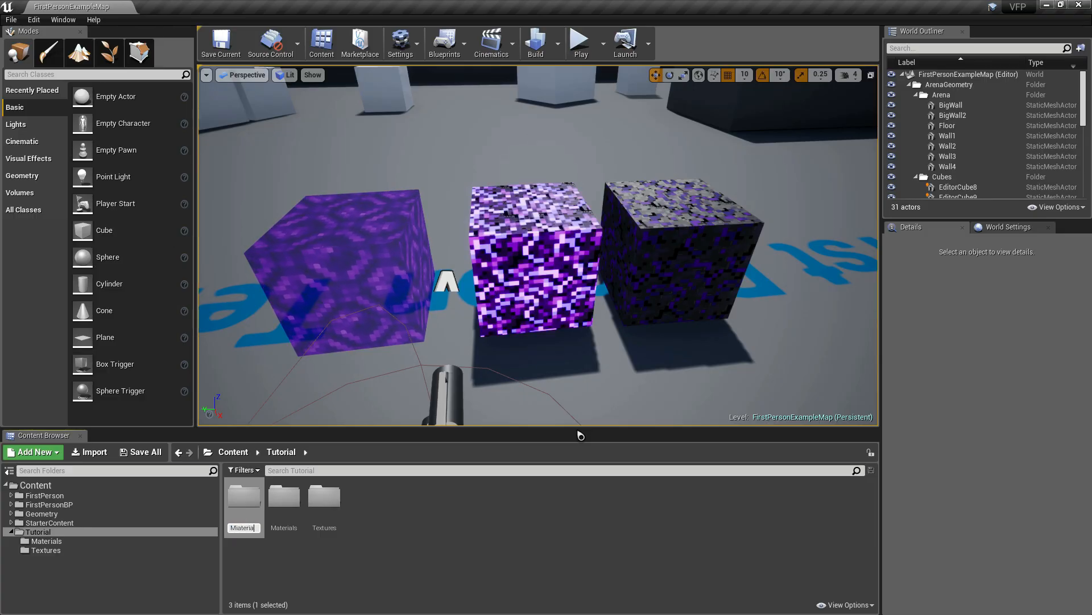
pyautogui.write('Instances')
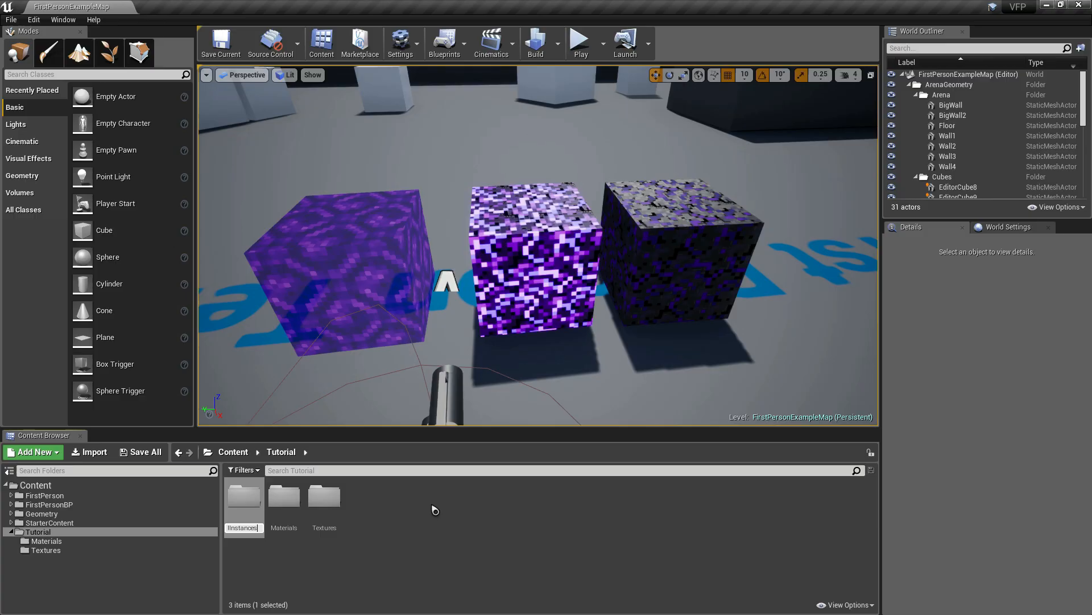
pyautogui.press('Return')
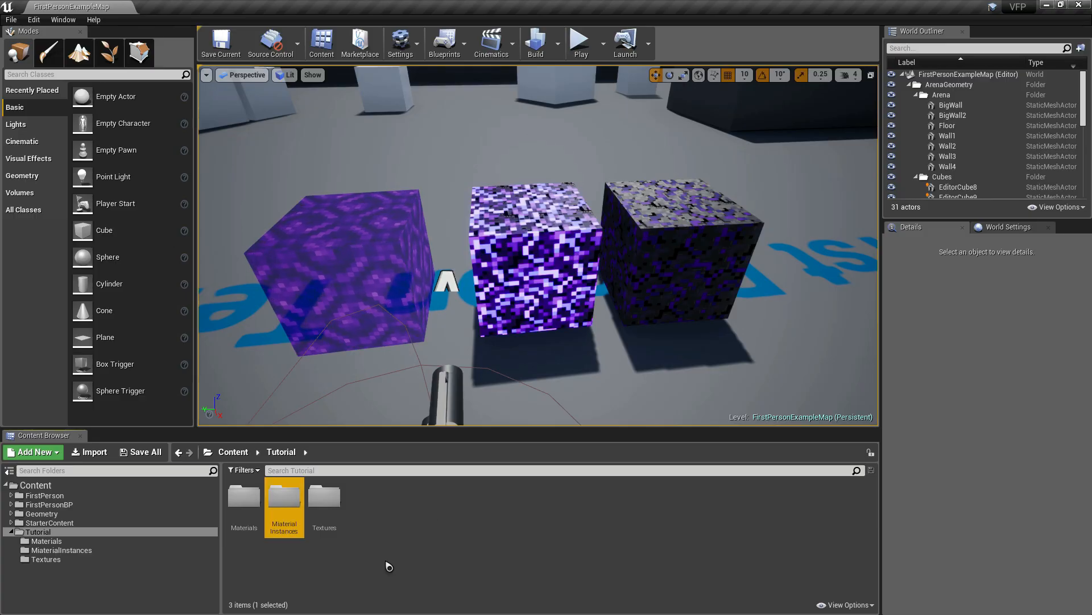
# Move MI_CryingObsidian_01 from the Materials folder into the MiaterialInstances folder and open that folder.
pyautogui.click(46, 541)
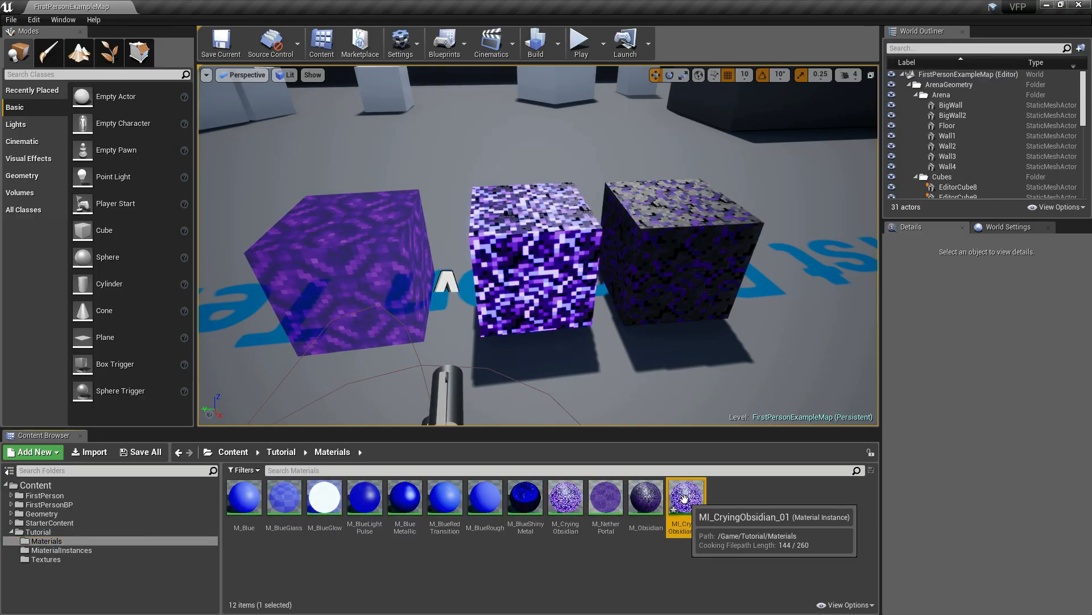
pyautogui.moveTo(685, 499); pyautogui.dragTo(84, 552)
pyautogui.click(108, 580)
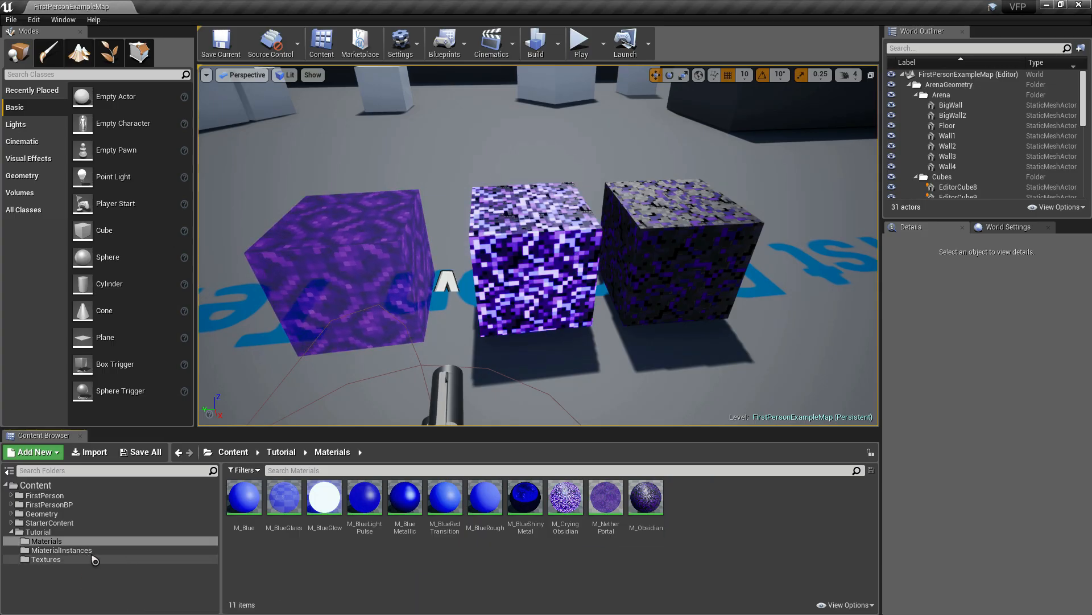
pyautogui.click(62, 550)
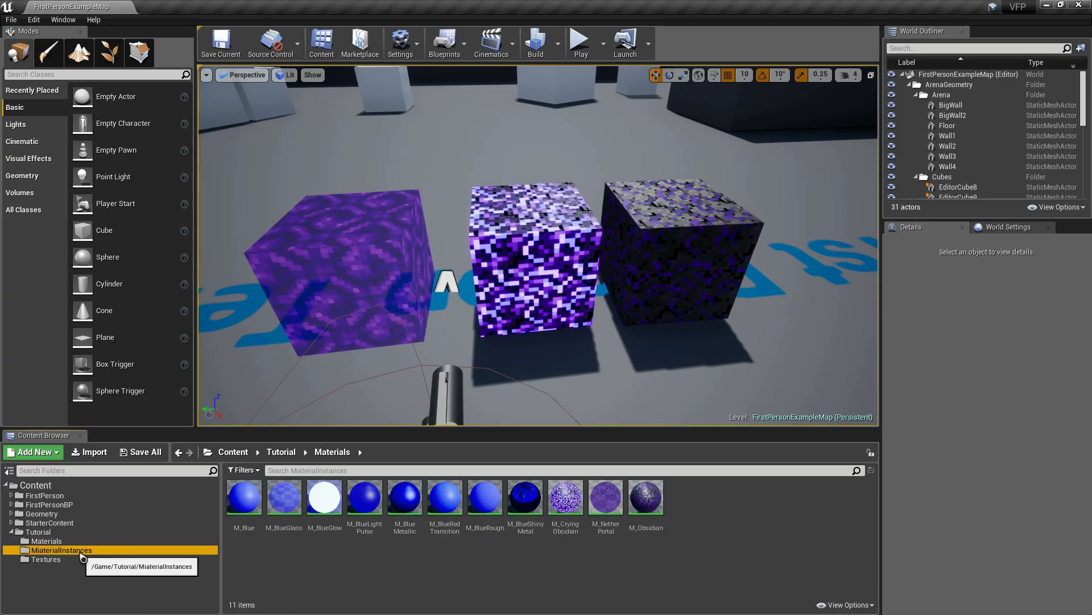
pyautogui.click(299, 535)
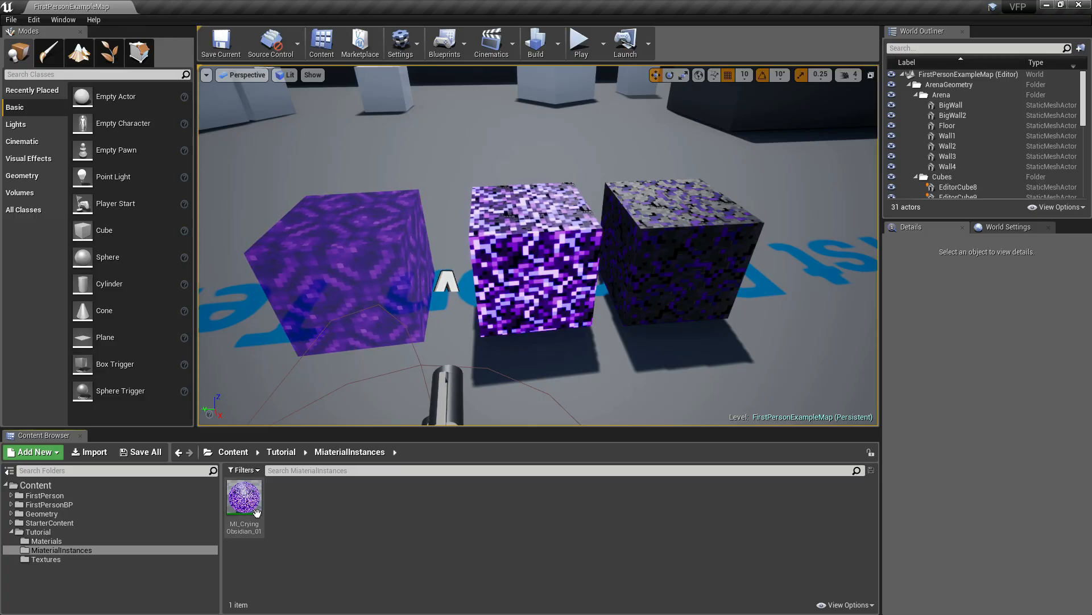
# Duplicate the MI_CryingObsidian_01 material instance as MI_CryingObsidian_02 and save the copy.
pyautogui.click(239, 497)
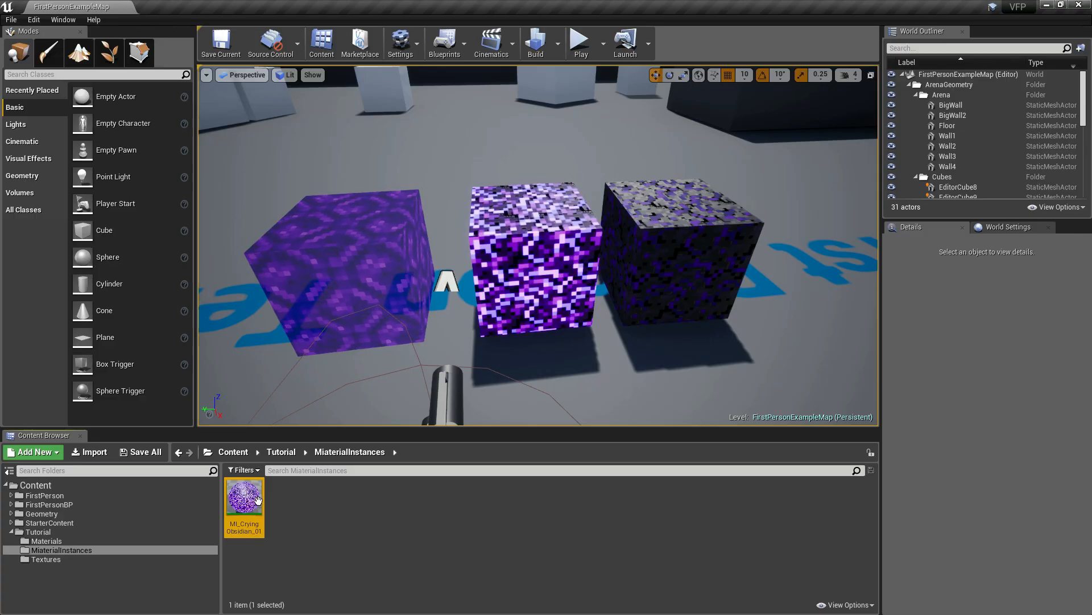
pyautogui.rightClick(248, 501)
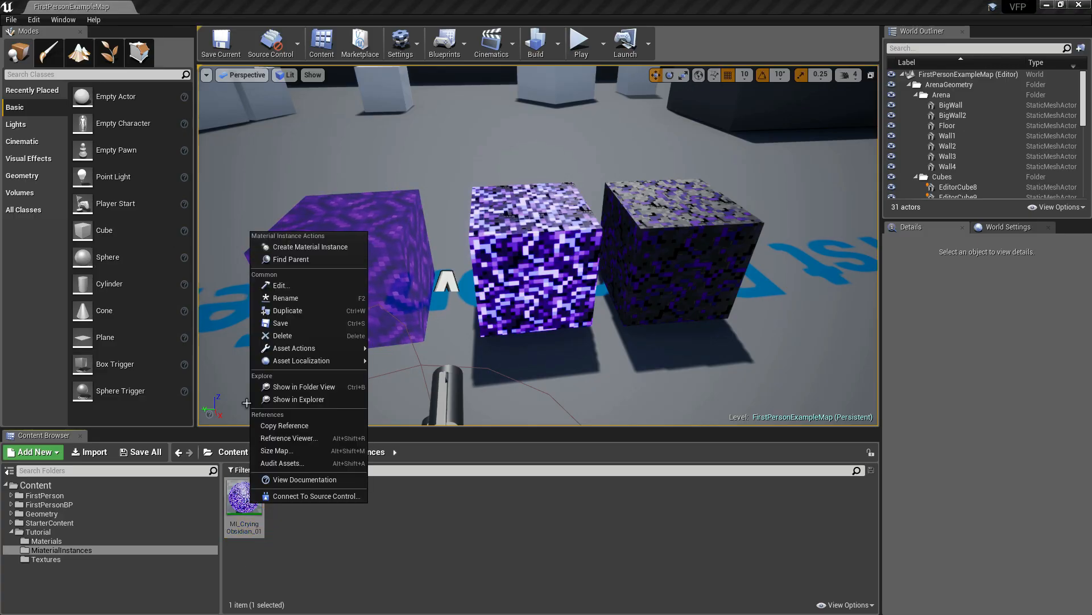
pyautogui.click(293, 310)
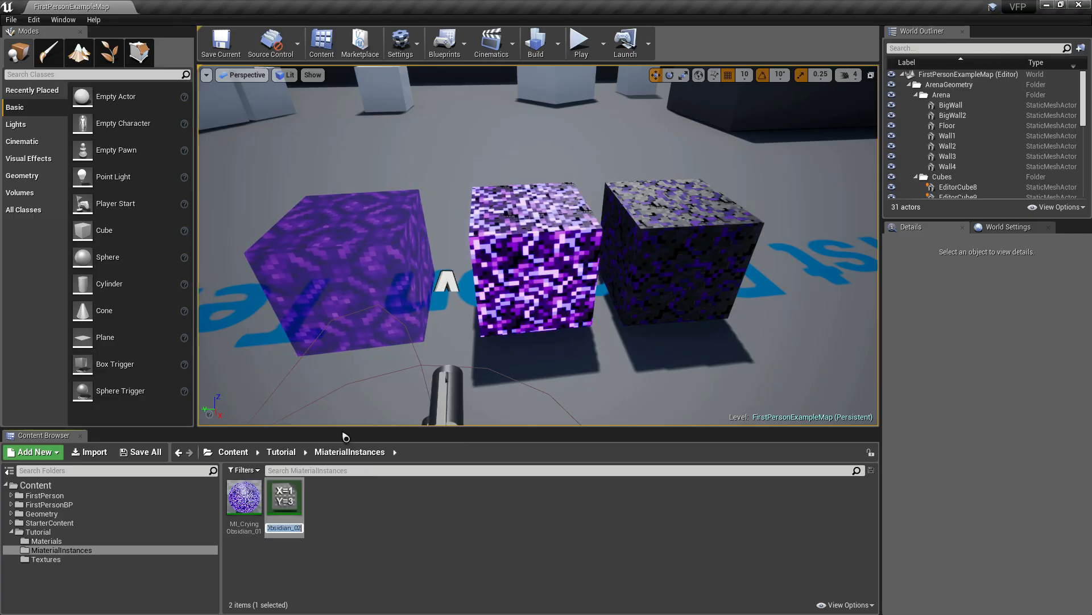
pyautogui.press('Return')
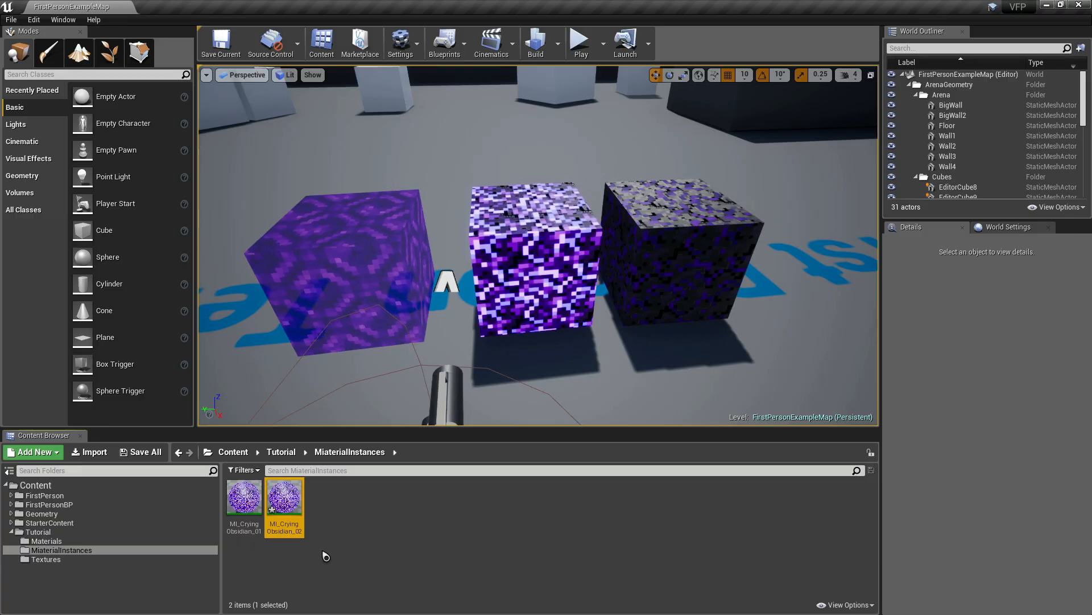
pyautogui.rightClick(290, 504)
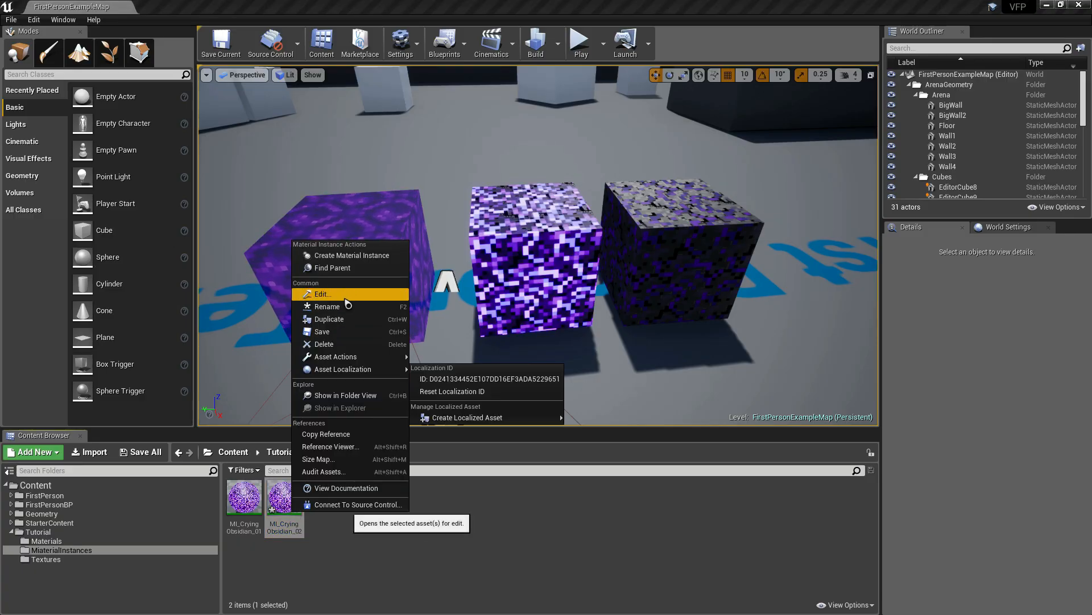
pyautogui.click(330, 331)
pyautogui.click(382, 560)
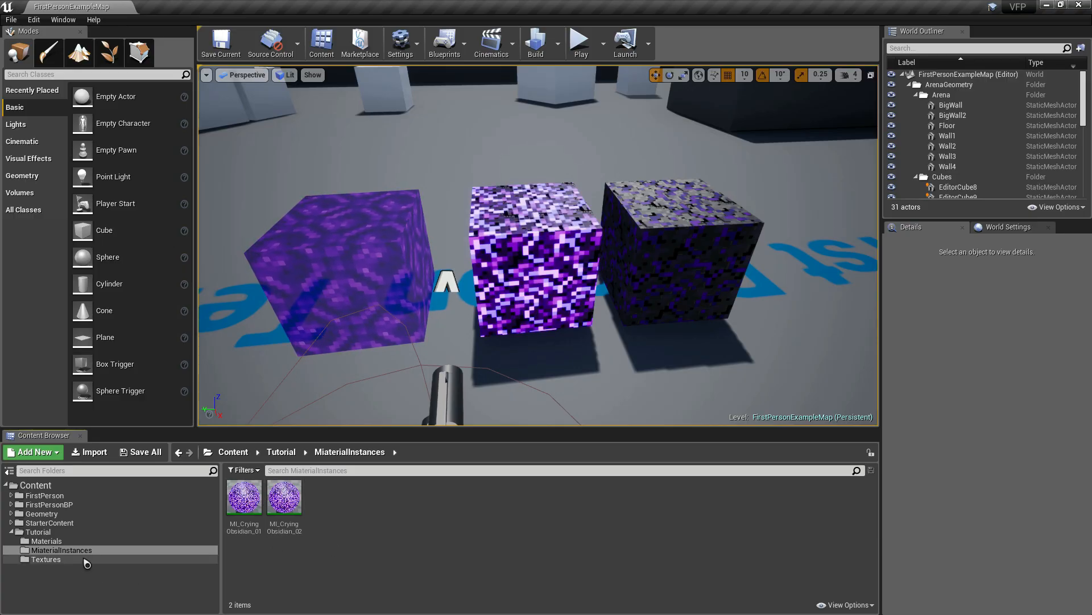
# Open the M_CryingObsidian material from the Materials folder to inspect its node graph.
pyautogui.click(44, 543)
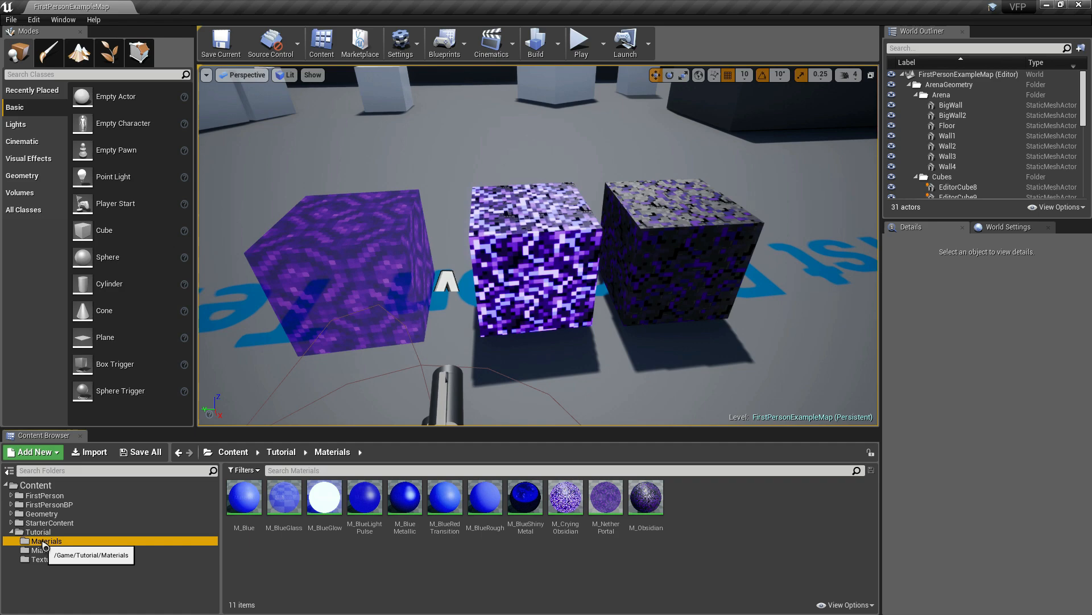
pyautogui.doubleClick(562, 493)
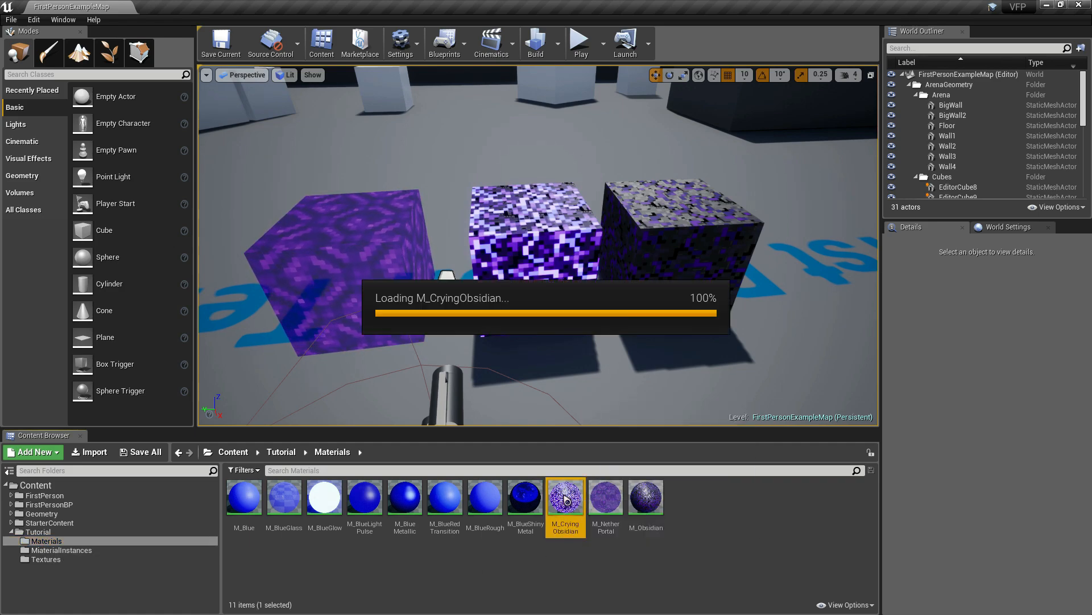
pyautogui.moveTo(449, 433); pyautogui.dragTo(646, 440, button='right')
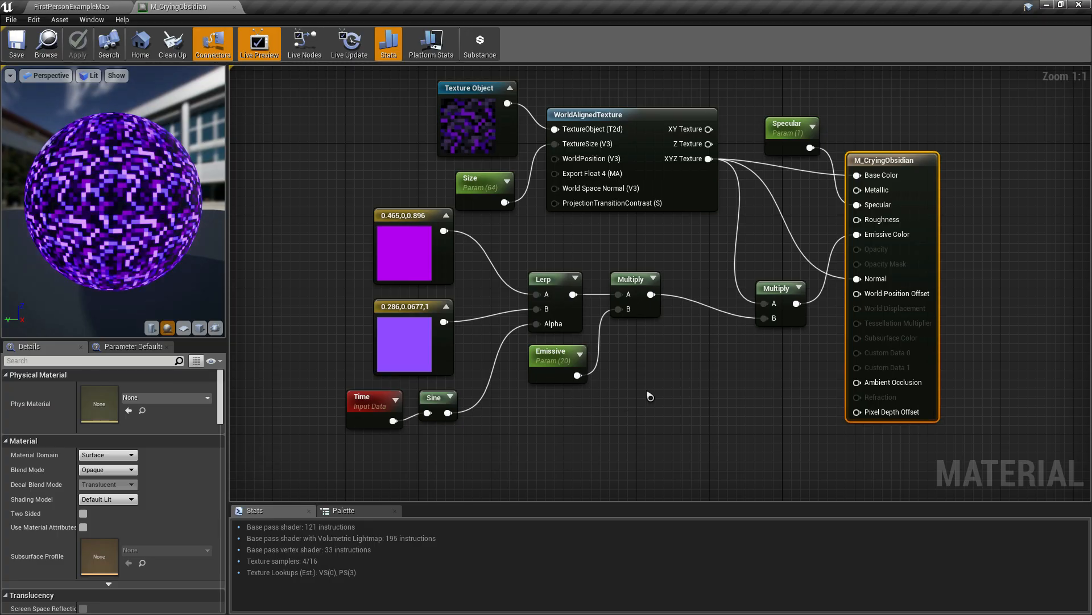
pyautogui.moveTo(652, 392); pyautogui.dragTo(709, 393, button='right')
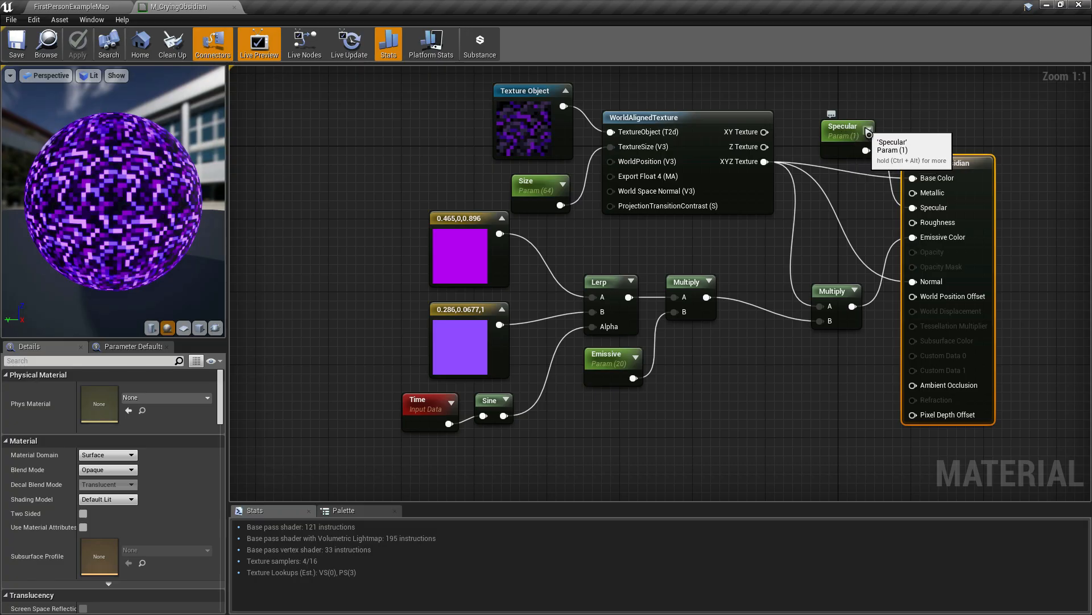
# Review the Size and Emissive parameter nodes and the material's list of parameter defaults.
pyautogui.click(529, 183)
pyautogui.click(626, 353)
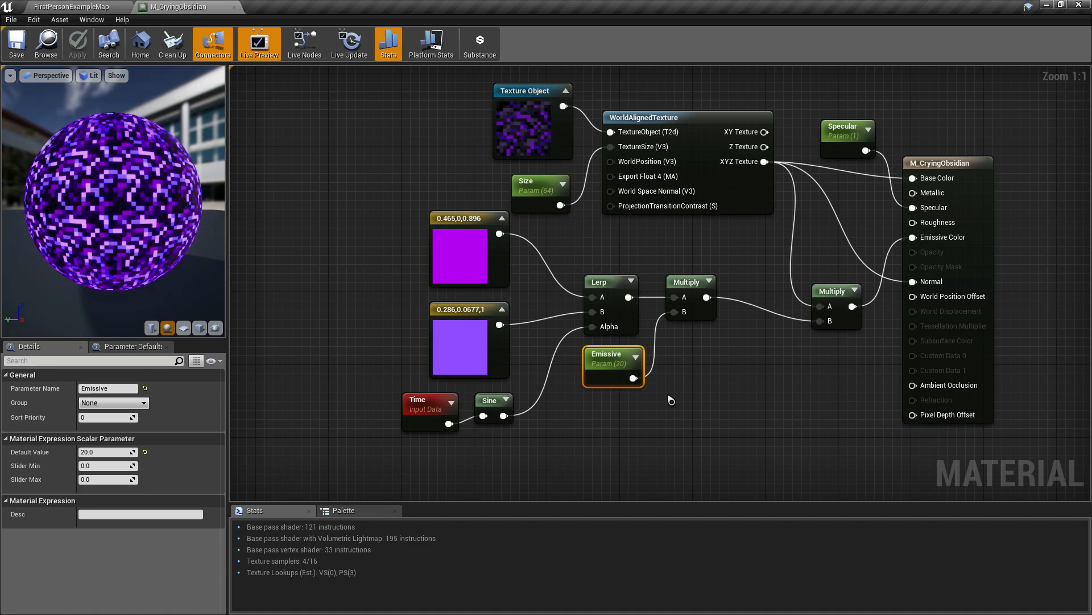
pyautogui.click(142, 349)
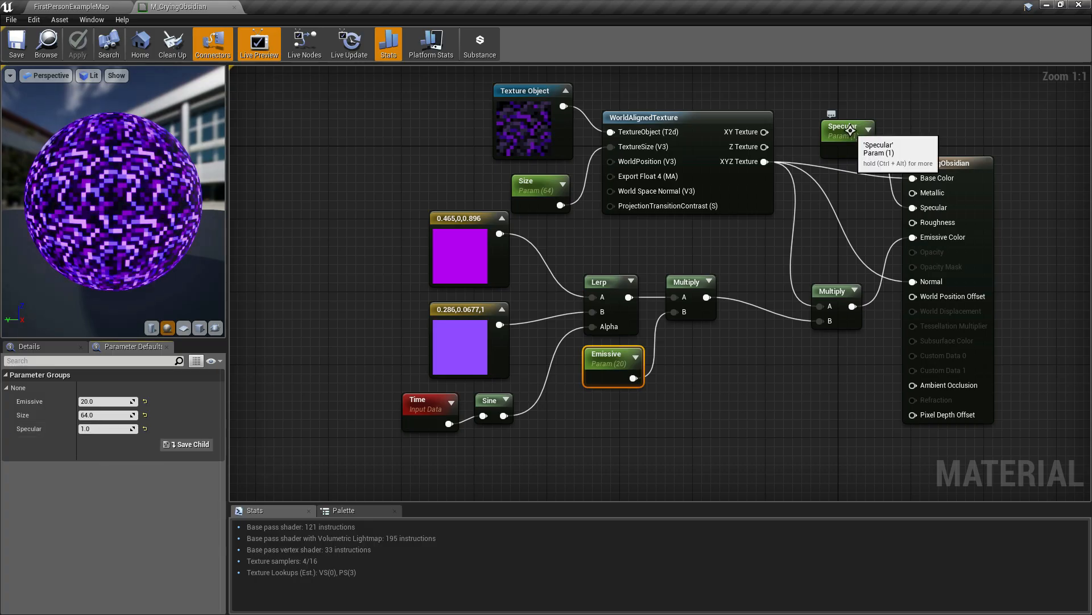
pyautogui.click(732, 417)
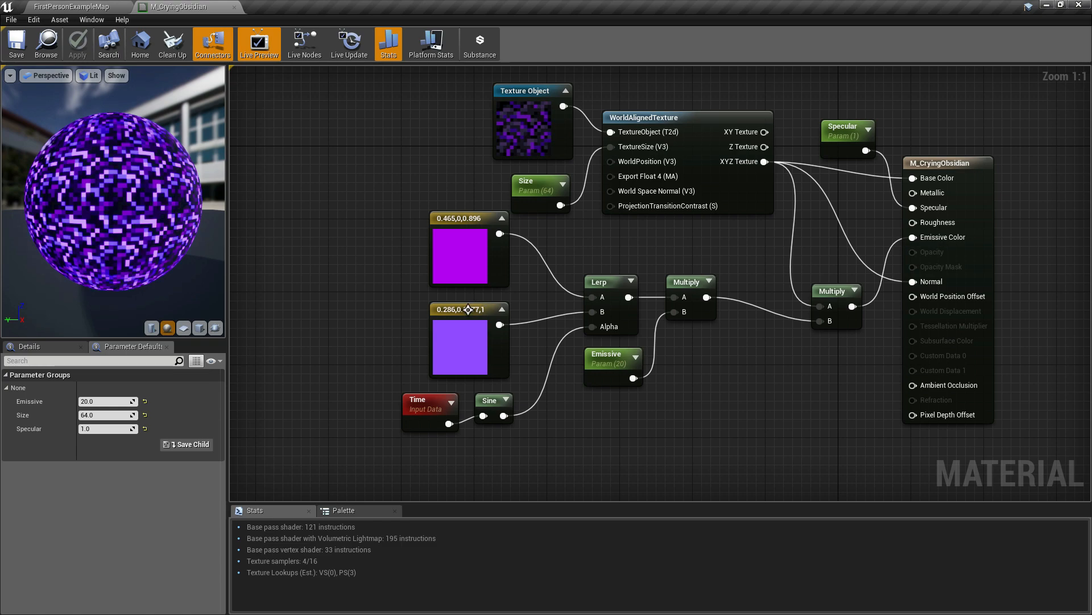
# Convert the magenta colour constant to a parameter named Color Transition 1 and move its node clear of the second colour constant.
pyautogui.rightClick(481, 252)
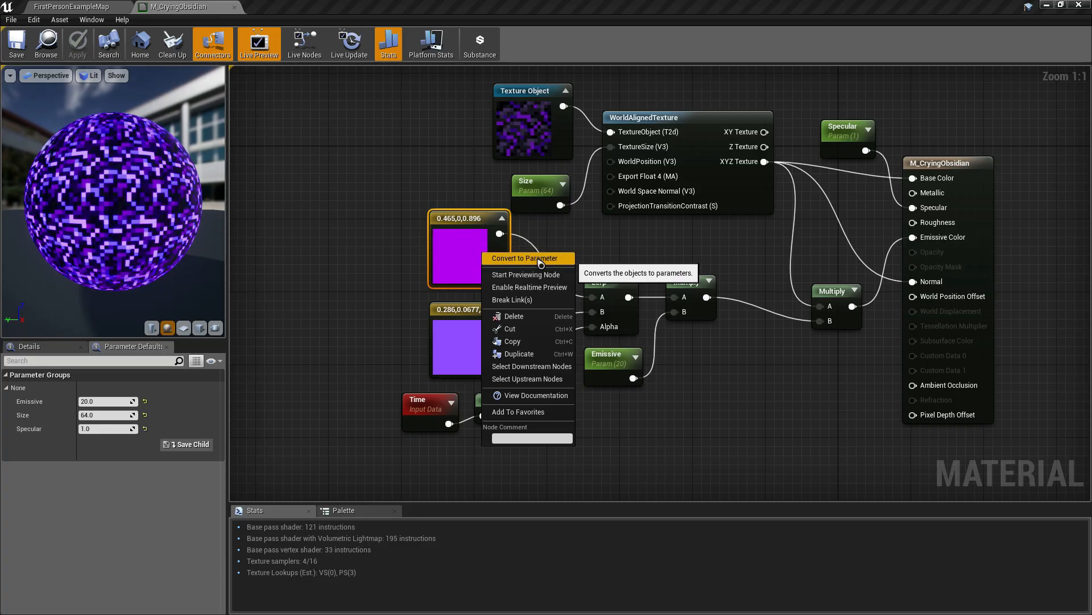
pyautogui.click(540, 261)
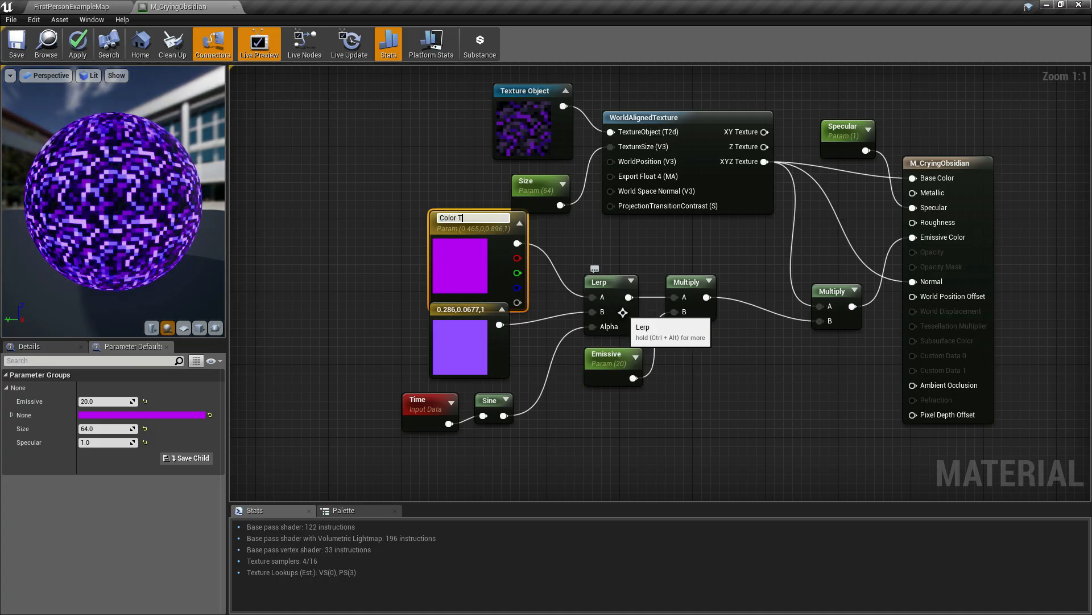
pyautogui.write('Color Transition 1')
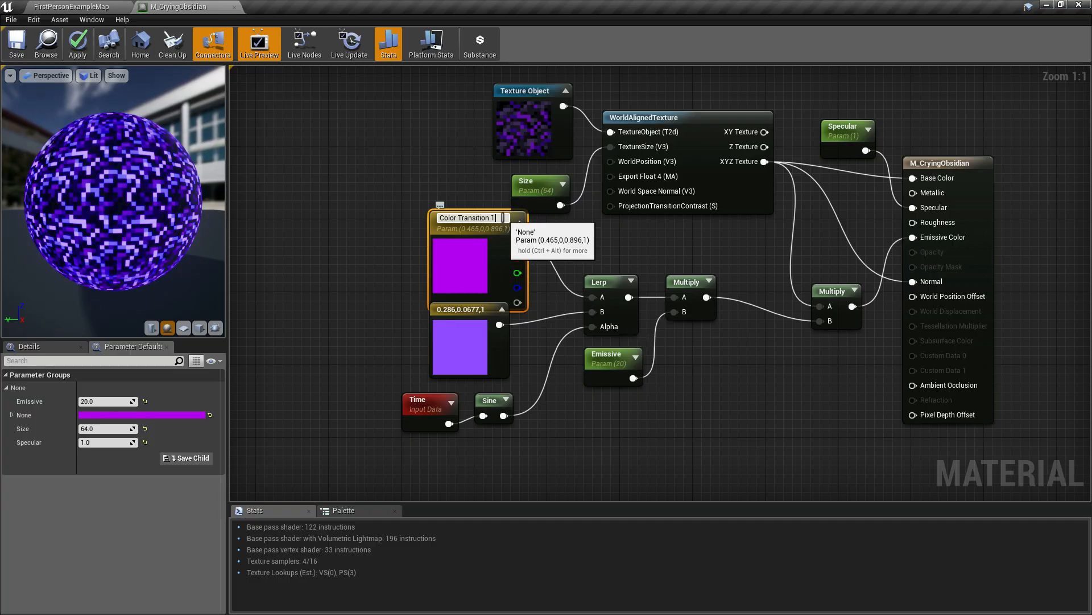
pyautogui.hotkey('ctrl', 'a')
pyautogui.press('Return')
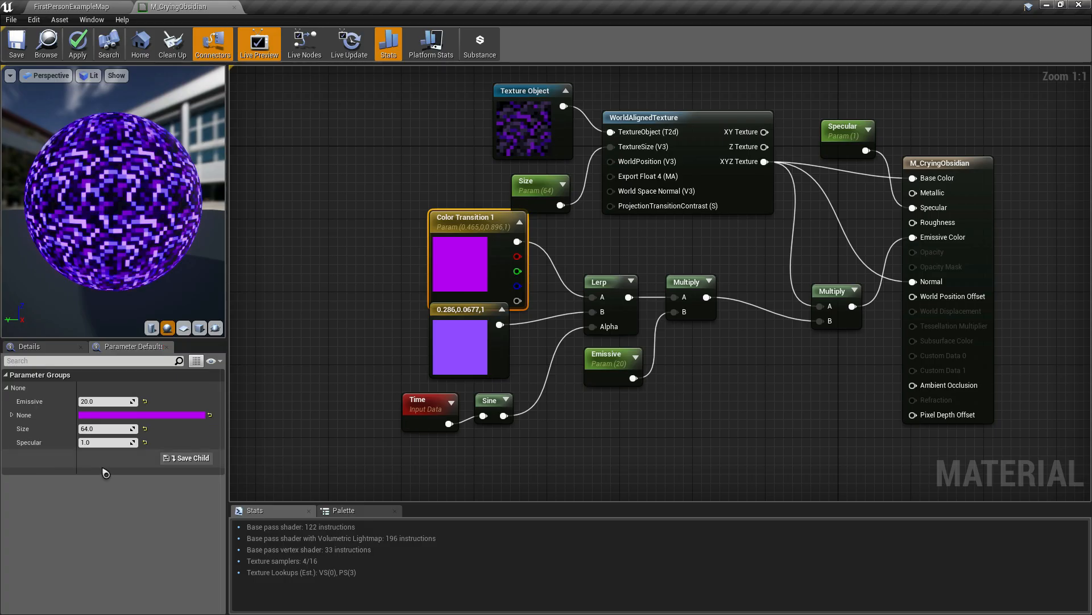
pyautogui.moveTo(469, 226); pyautogui.dragTo(405, 217)
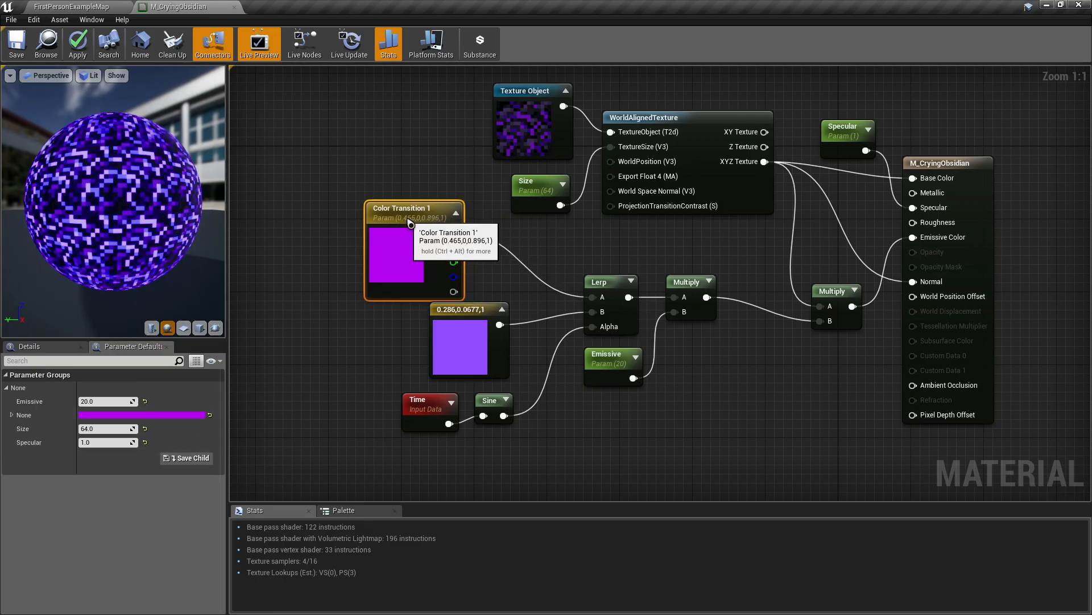
# Place the violet colour constant below Color Transition 1 and convert it to a parameter named Color Transition 2.
pyautogui.moveTo(484, 318); pyautogui.dragTo(429, 326)
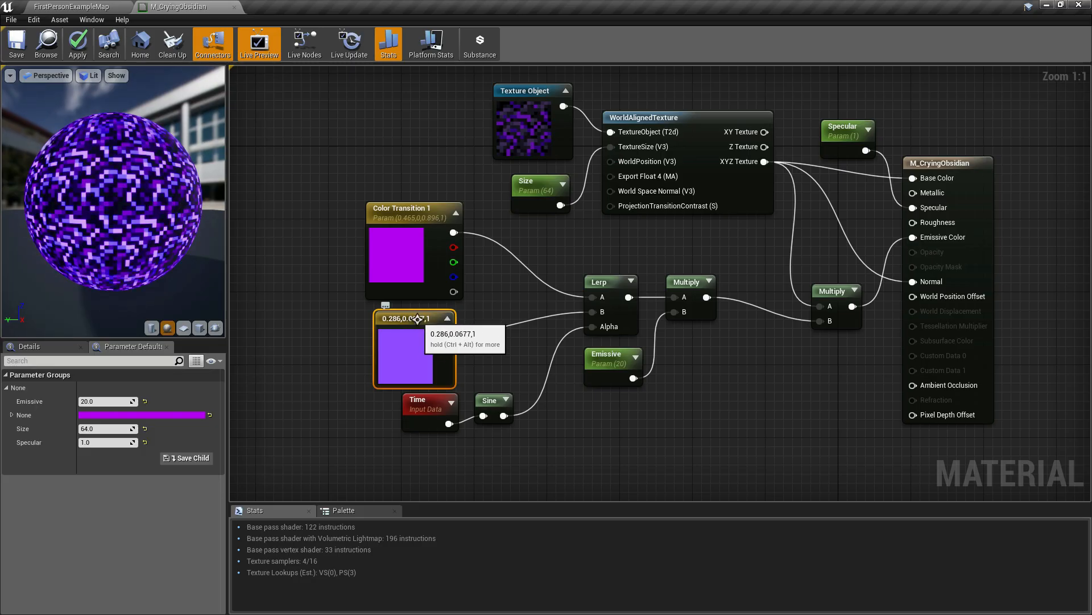
pyautogui.rightClick(417, 319)
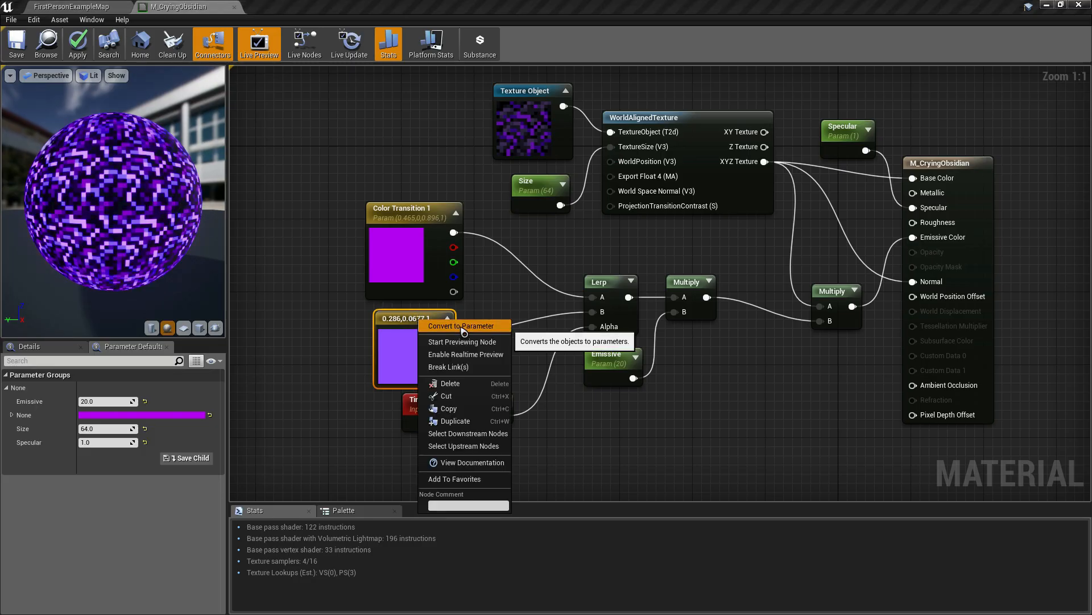
pyautogui.click(454, 324)
pyautogui.write('Color Transition 2')
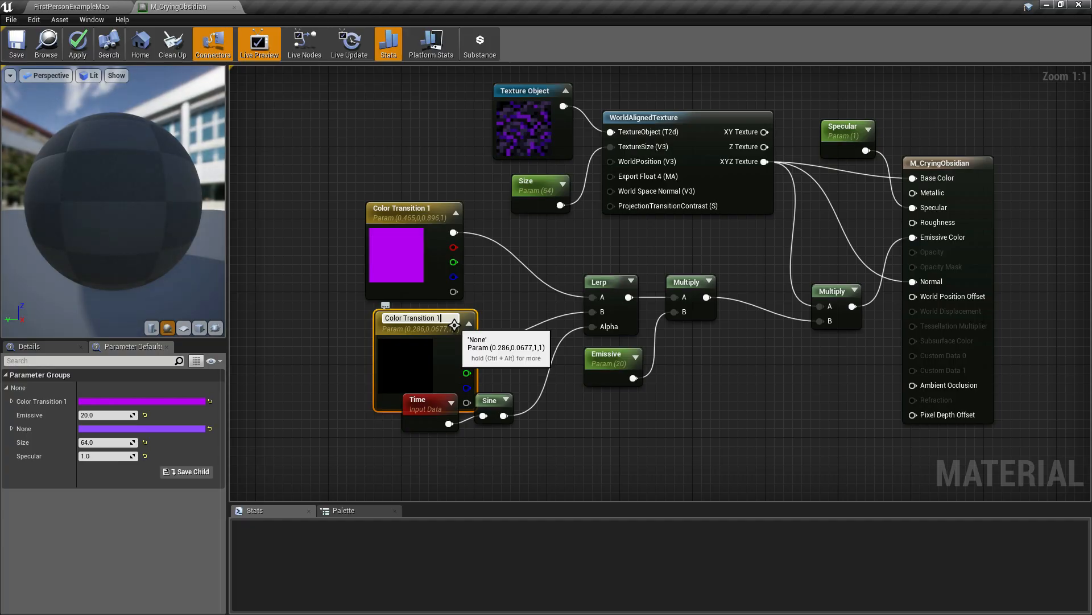
pyautogui.click(545, 436)
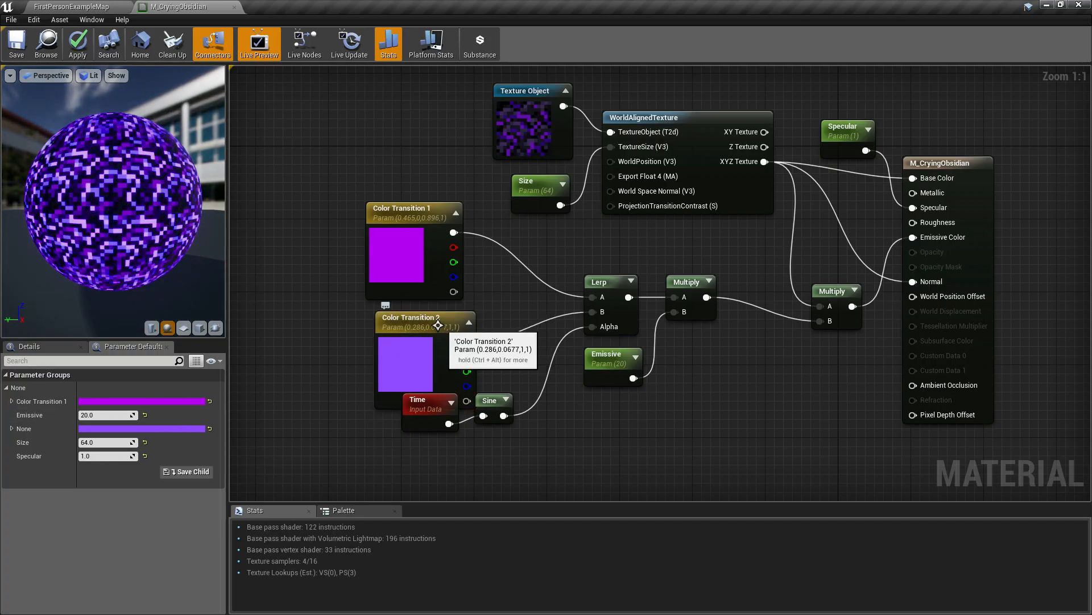
# Arrange the two Color Transition nodes in a column and move the Time and Sine nodes so that none overlap.
pyautogui.moveTo(441, 331); pyautogui.dragTo(432, 323)
pyautogui.click(316, 194)
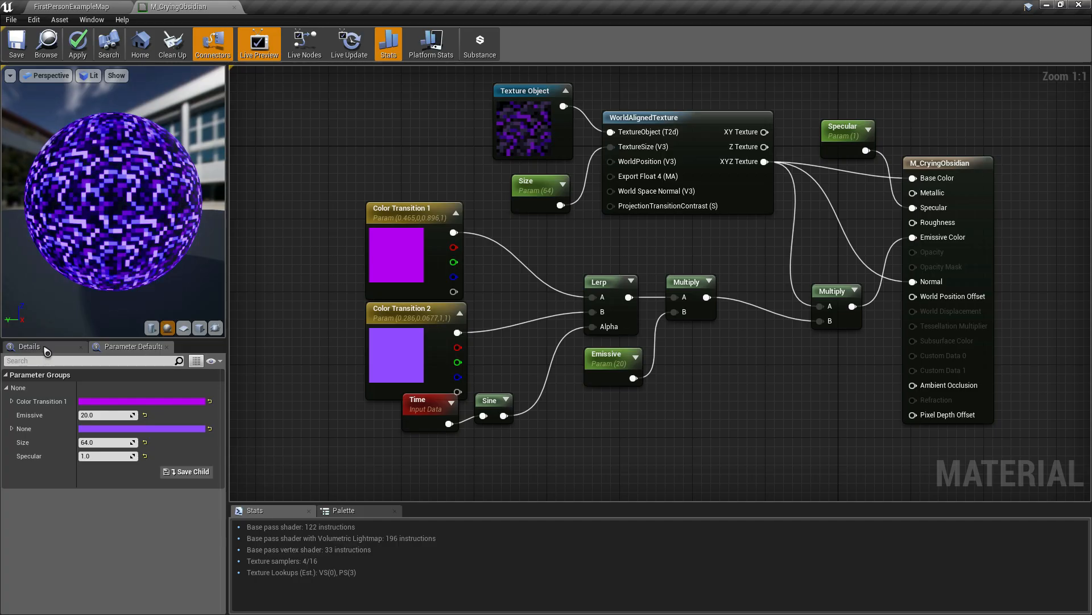
pyautogui.moveTo(330, 200); pyautogui.dragTo(470, 394)
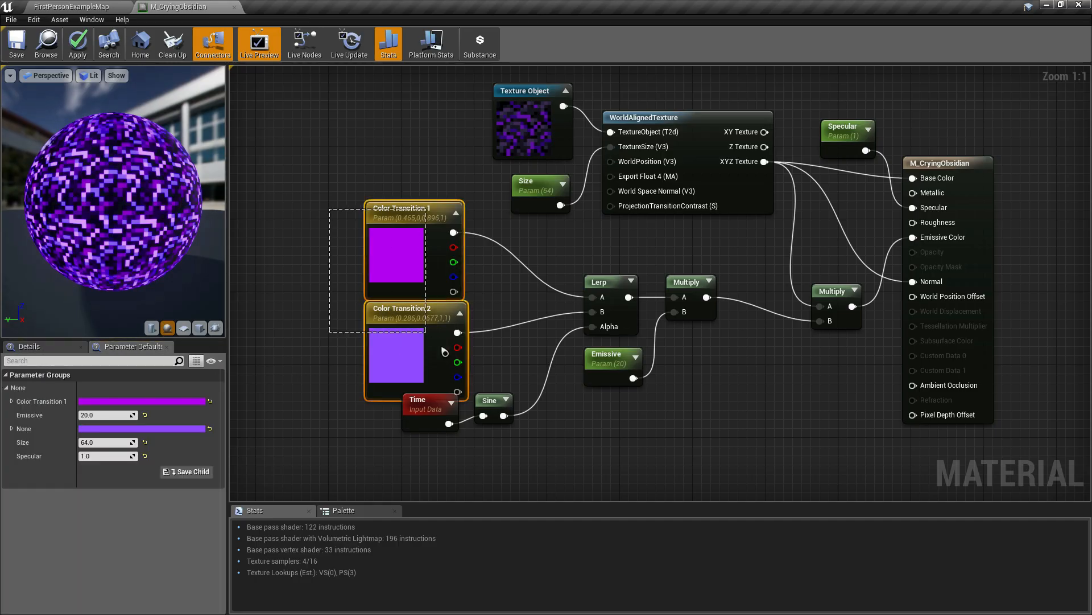
pyautogui.moveTo(437, 221); pyautogui.dragTo(437, 203)
pyautogui.click(480, 298)
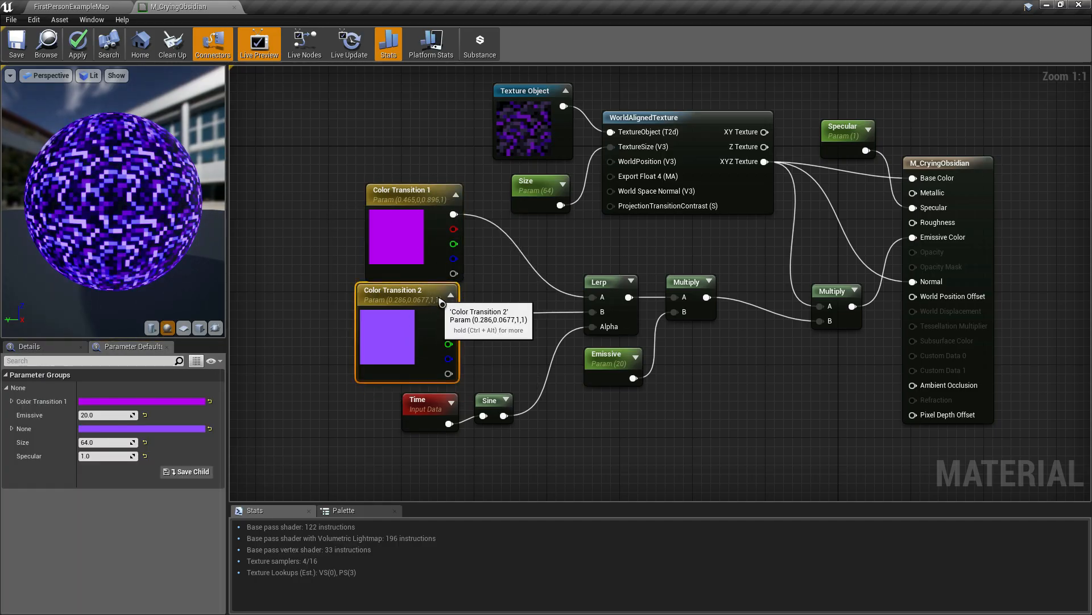
pyautogui.moveTo(483, 313); pyautogui.dragTo(485, 322)
pyautogui.moveTo(488, 400); pyautogui.dragTo(454, 417)
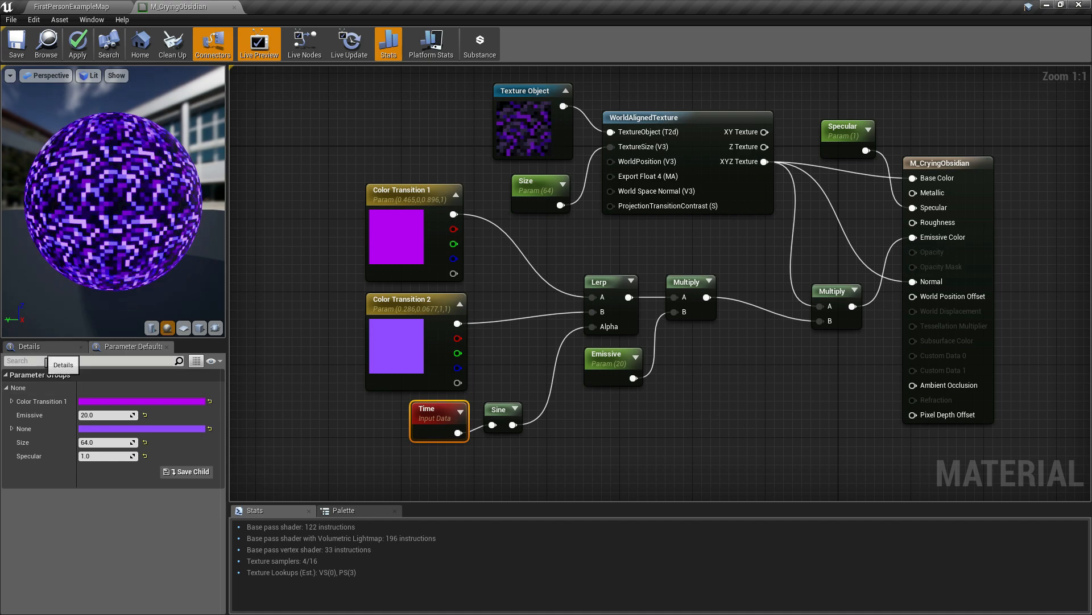
pyautogui.click(831, 457)
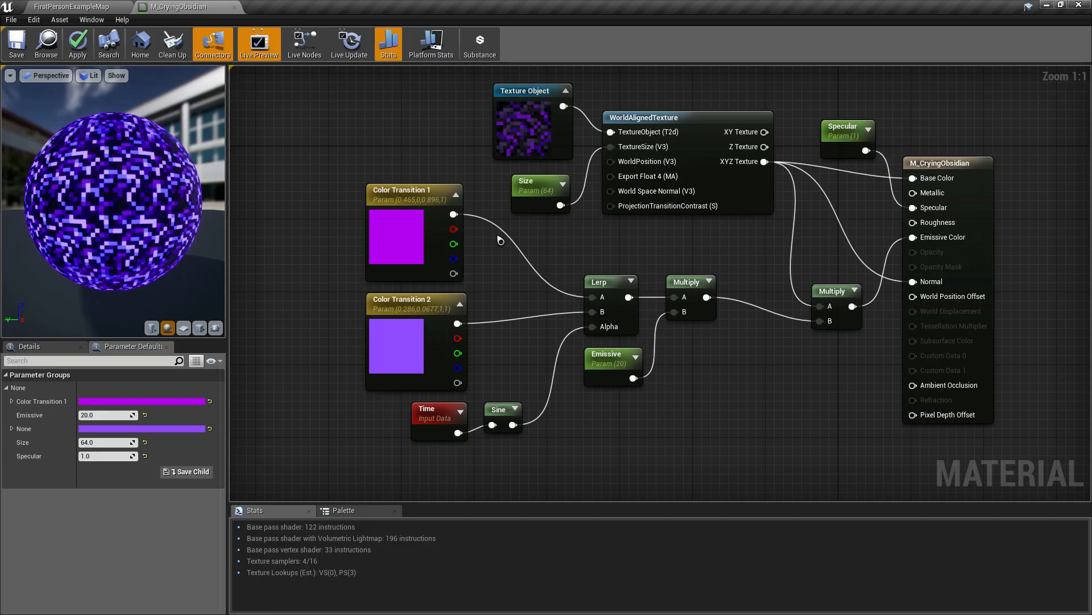
# Assign the Specular, Emissive, Color Transition 1 and Color Transition 2 parameters to a group named Main.
pyautogui.moveTo(315, 178); pyautogui.dragTo(274, 254)
pyautogui.click(825, 138)
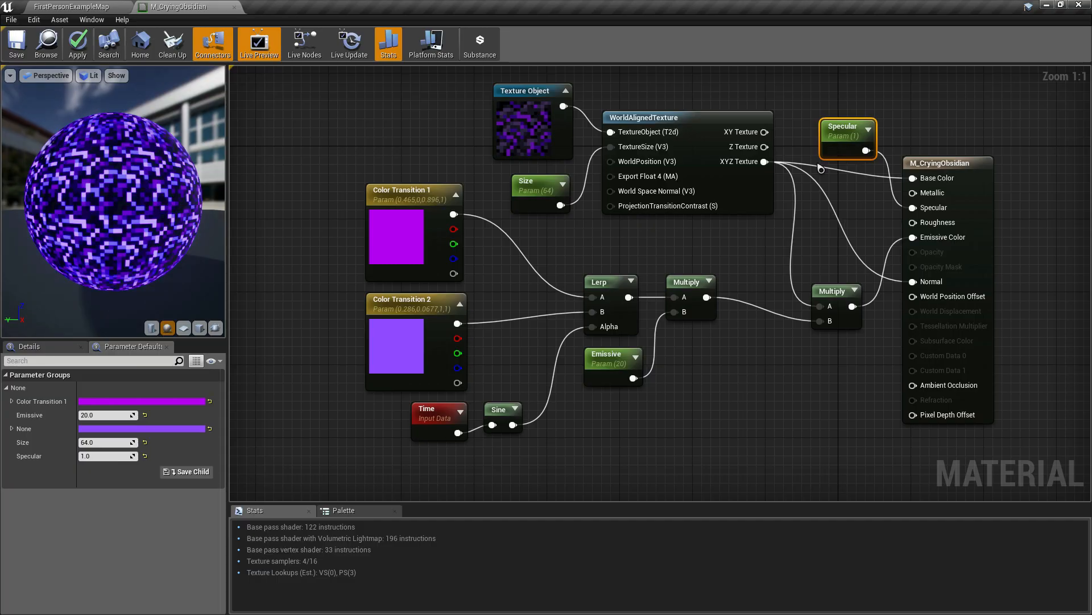
pyautogui.keyDown('shift'); pyautogui.click(606, 355); pyautogui.keyUp('shift')
pyautogui.keyDown('shift'); pyautogui.click(396, 305); pyautogui.keyUp('shift')
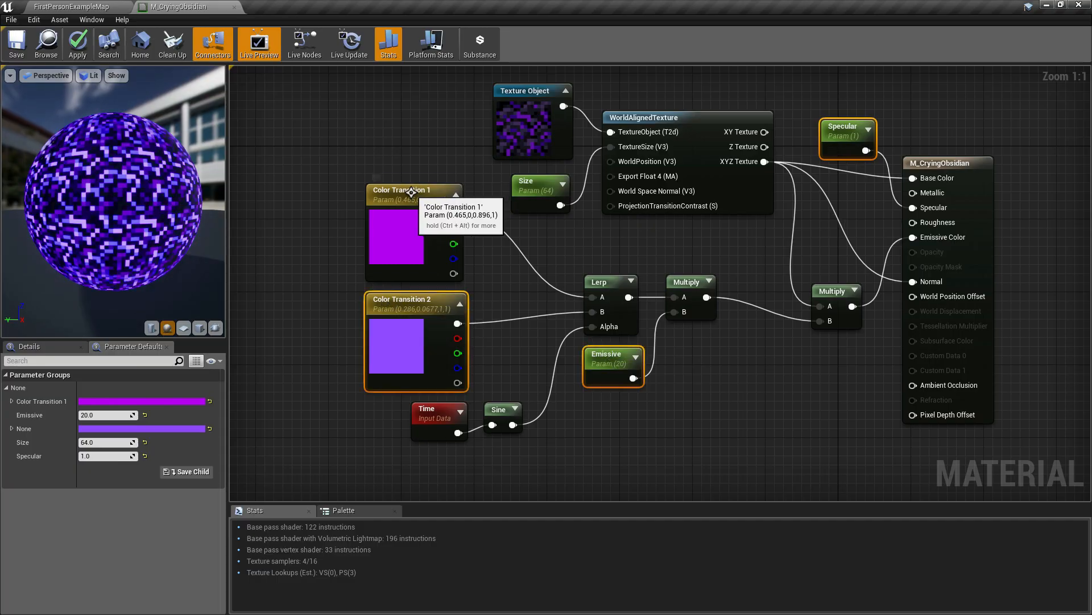
pyautogui.keyDown('shift'); pyautogui.click(416, 190); pyautogui.keyUp('shift')
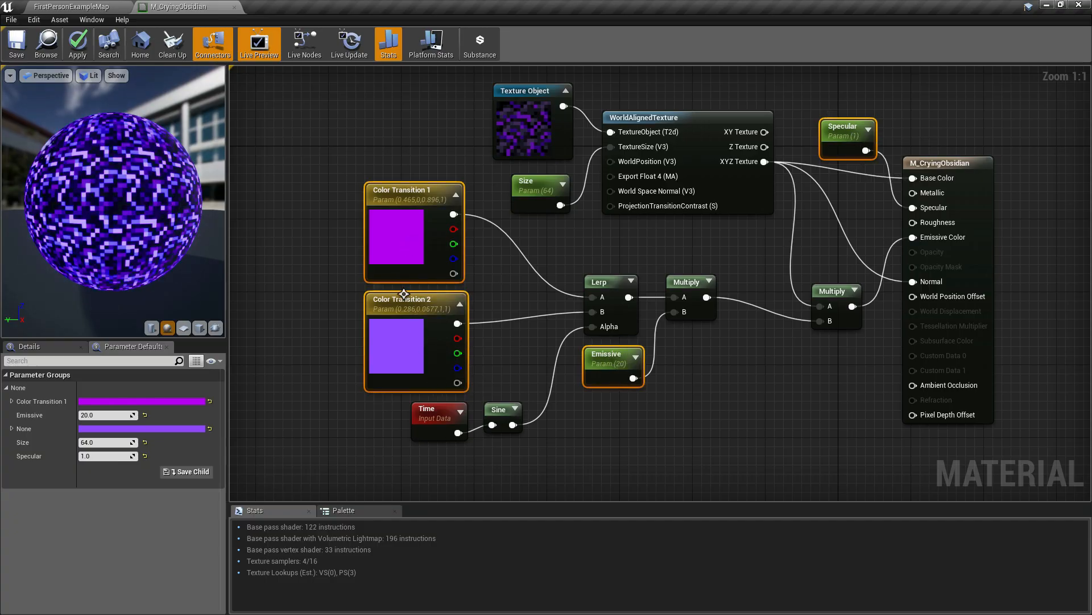
pyautogui.click(29, 346)
pyautogui.click(136, 402)
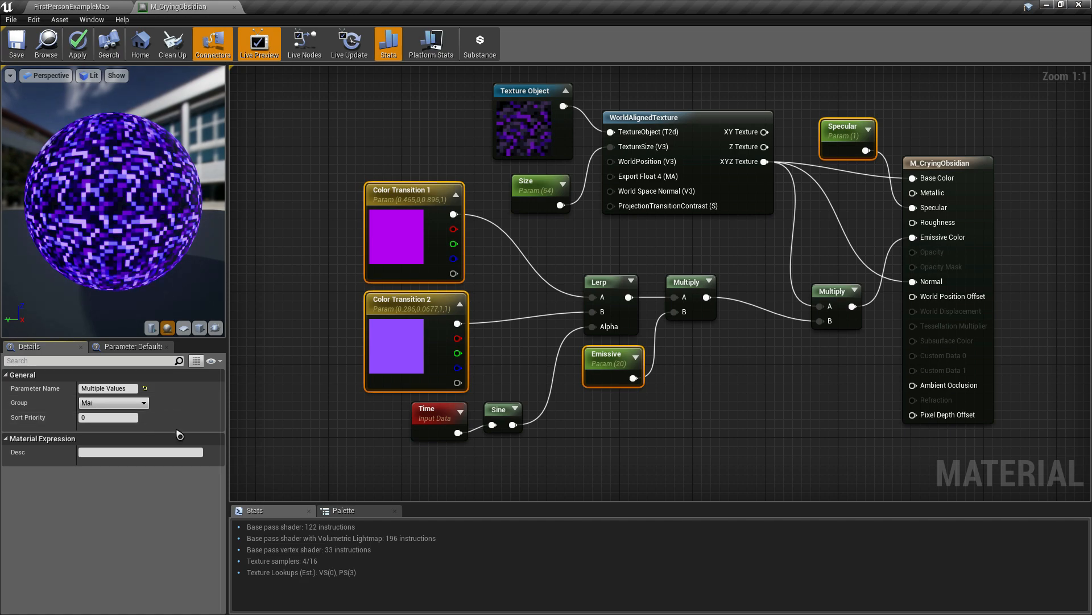
pyautogui.click(300, 366)
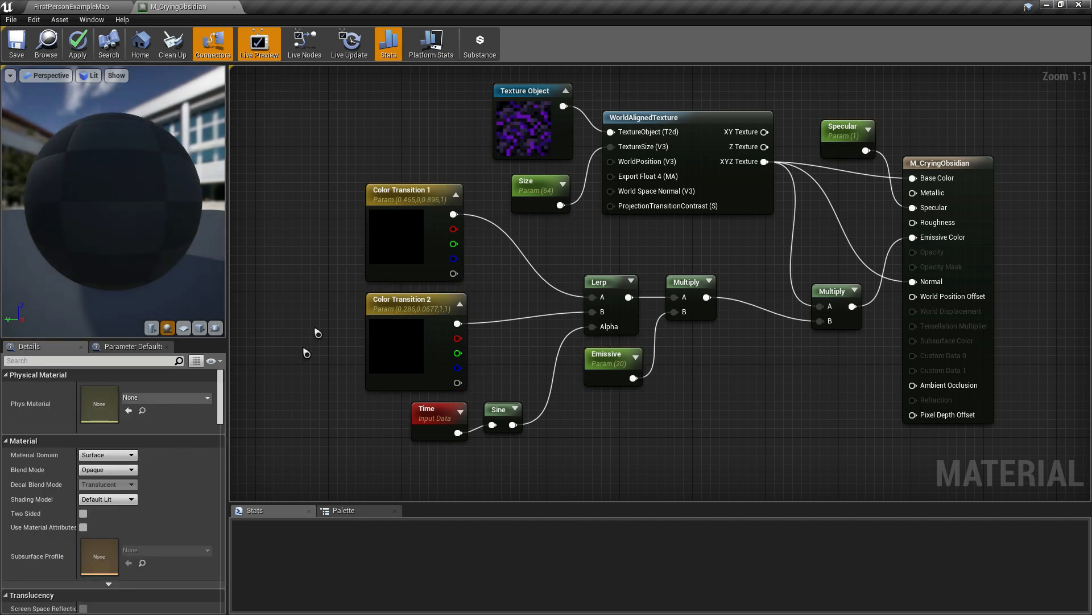
# Assign the Size parameter to a new group named World Aligned Texture.
pyautogui.click(549, 191)
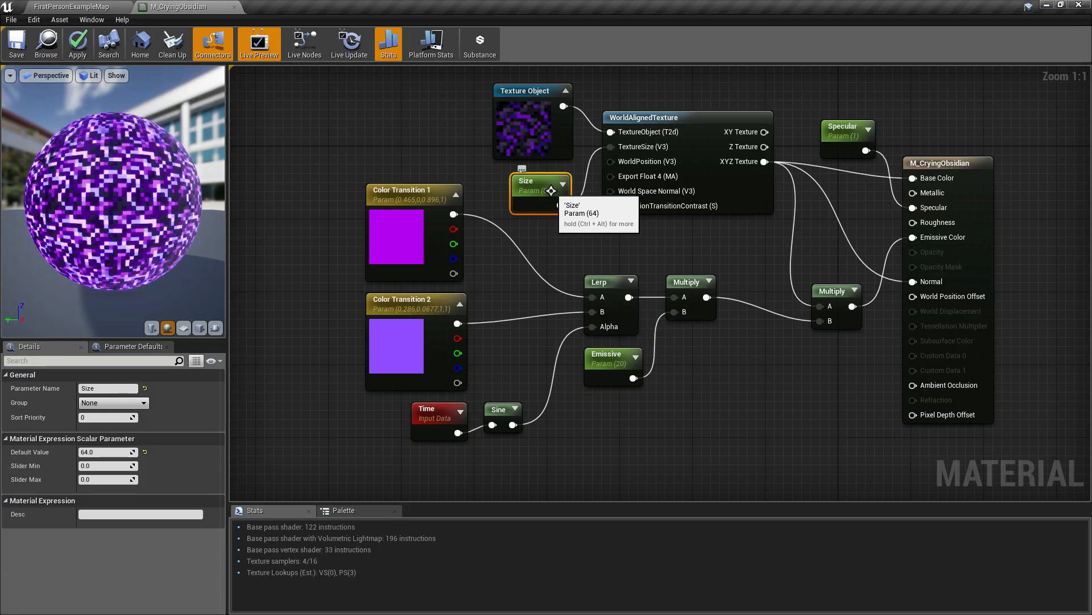
pyautogui.click(101, 402)
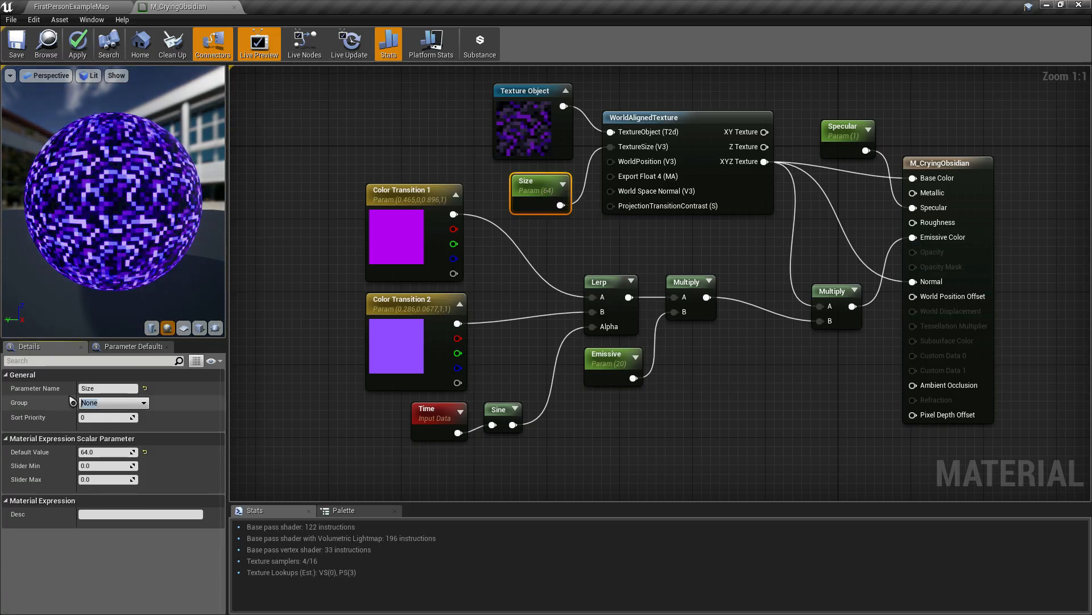
pyautogui.write('Wo')
pyautogui.write('rld Aligned Texture')
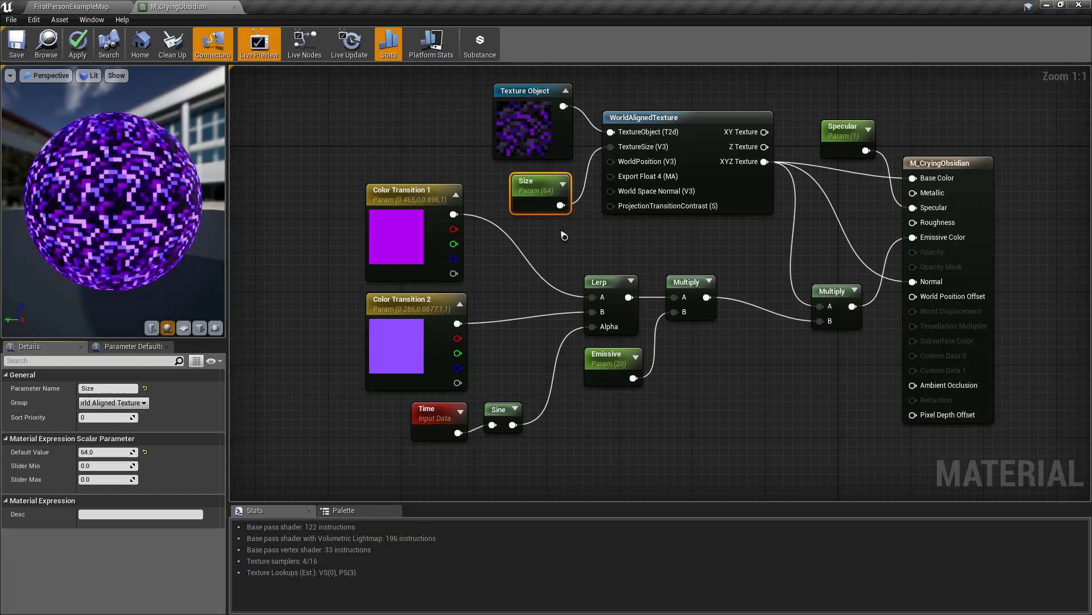
pyautogui.click(540, 179)
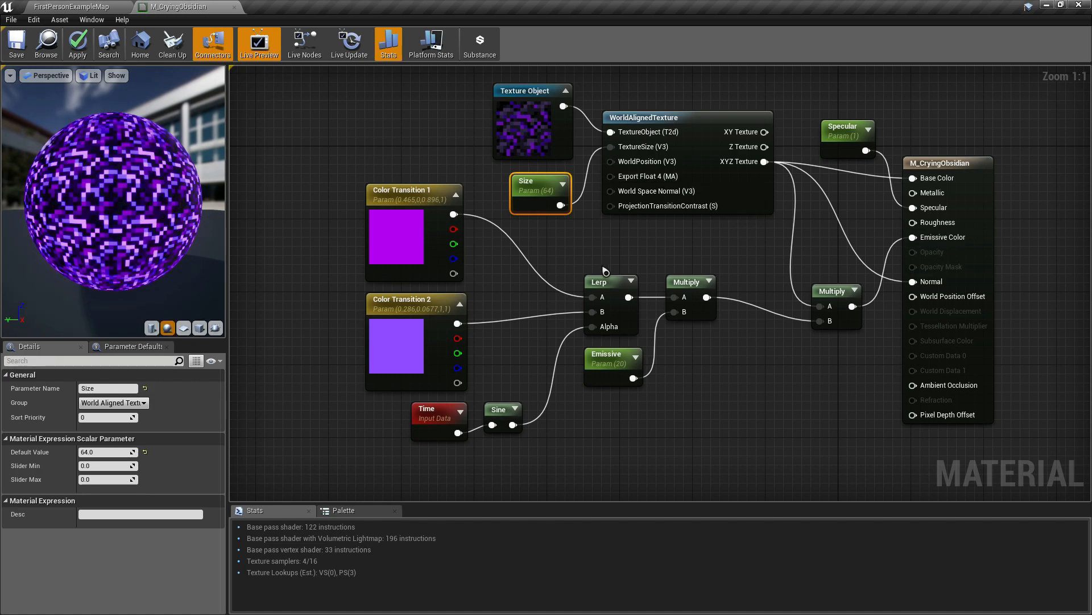
# Enclose the Texture Object, Size and WorldAlignedTexture nodes in a comment titled World Aligned Texture and move it away from the colour nodes.
pyautogui.scroll(-1, 732, 374)
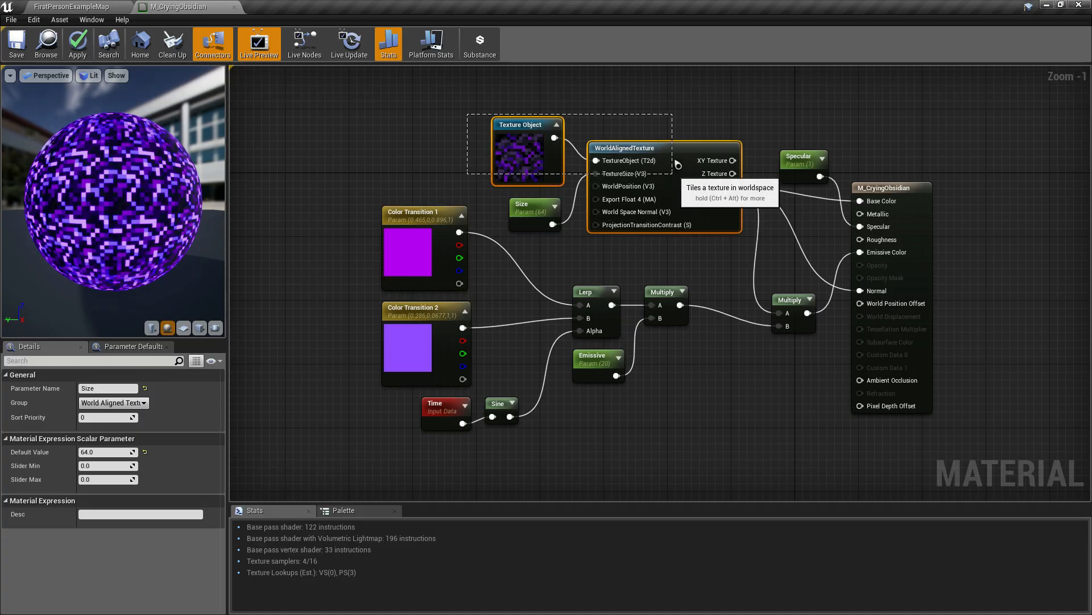
pyautogui.moveTo(500, 90); pyautogui.dragTo(676, 214)
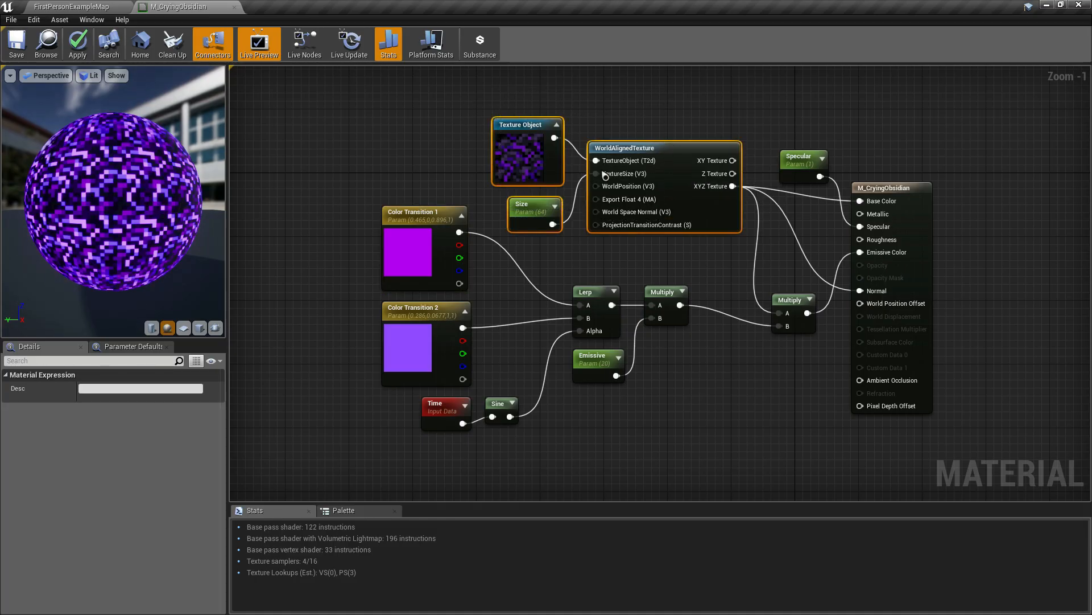
pyautogui.rightClick(669, 153)
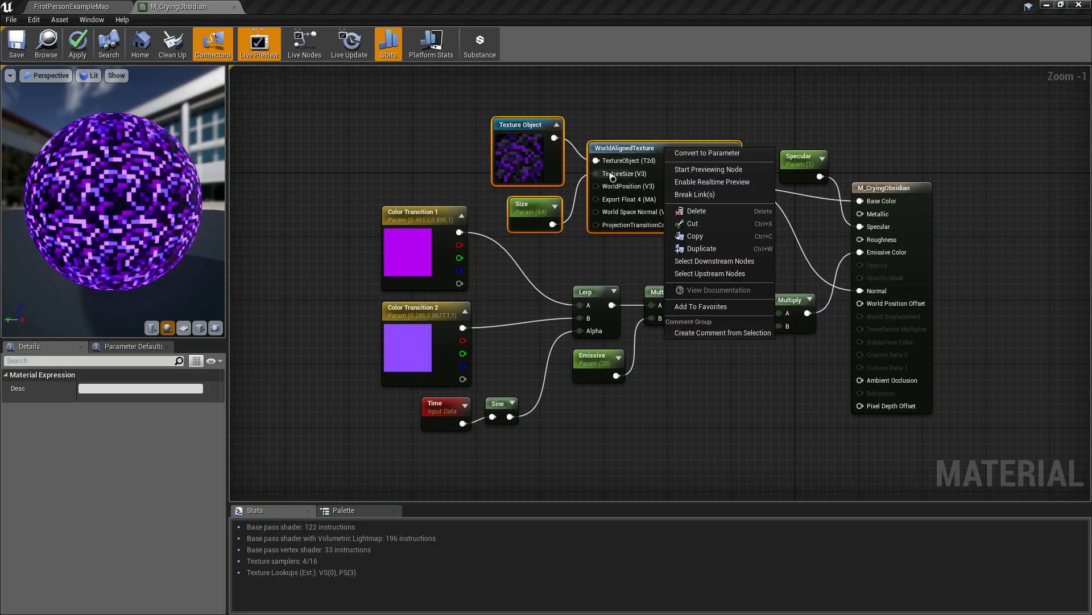
pyautogui.click(731, 332)
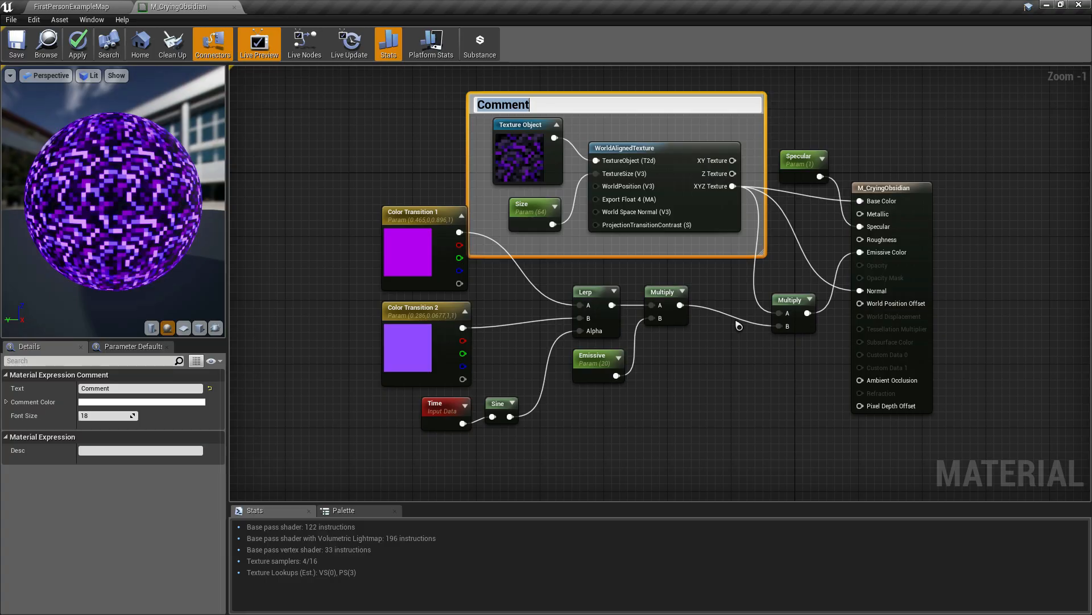
pyautogui.write('World Aligned Texture')
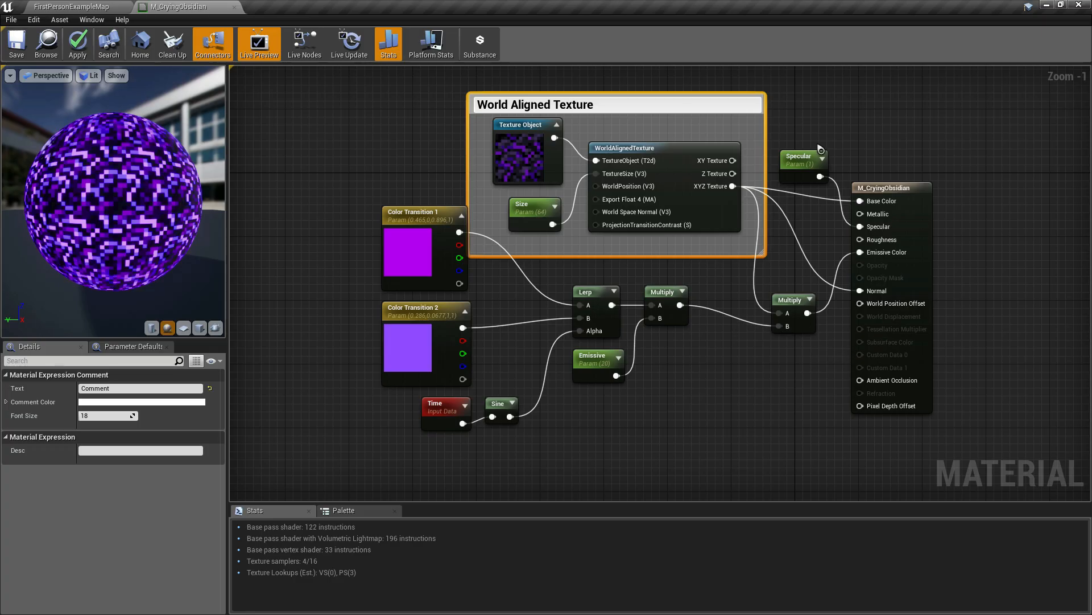
pyautogui.click(840, 126)
pyautogui.moveTo(668, 100); pyautogui.dragTo(637, 105)
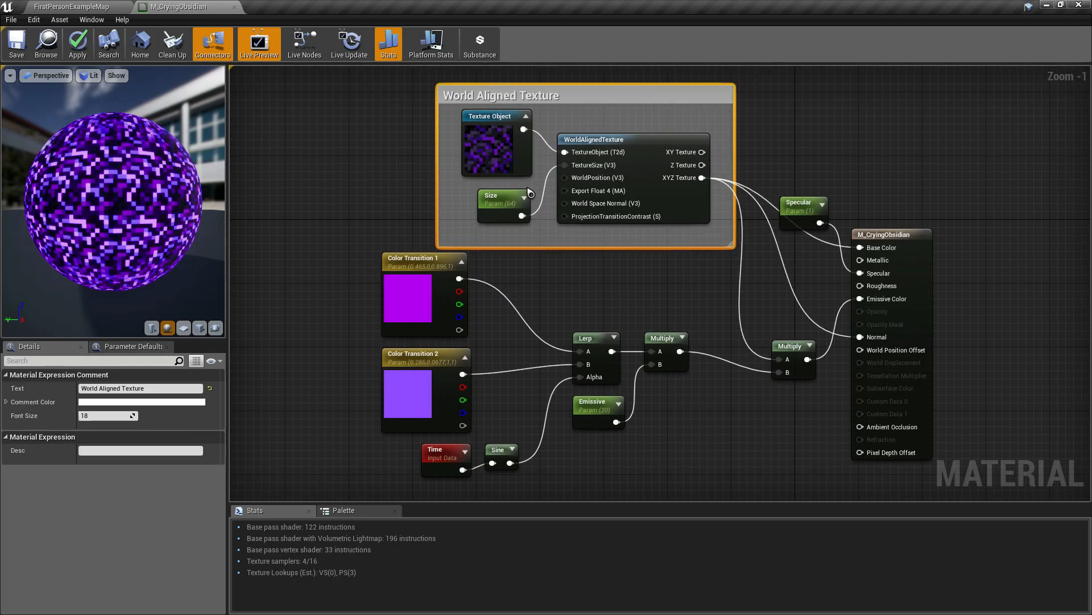
# Show the grouped parameter defaults and reposition the World Aligned Texture comment, the two Color Transition nodes and the Specular node.
pyautogui.click(125, 348)
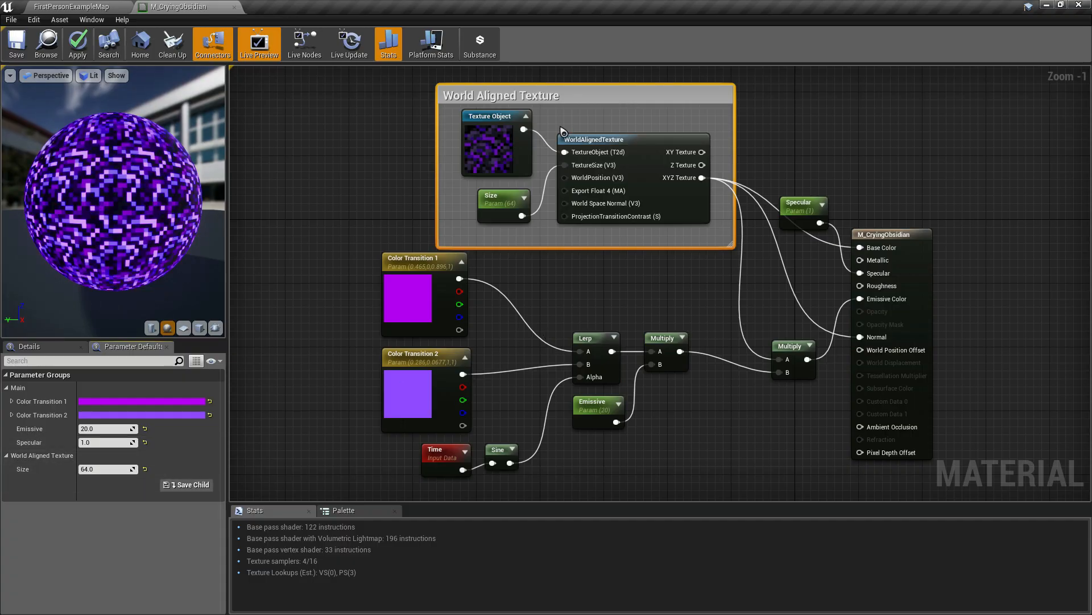
pyautogui.moveTo(586, 96); pyautogui.dragTo(538, 88)
pyautogui.moveTo(732, 264); pyautogui.dragTo(648, 237, button='right')
pyautogui.moveTo(320, 226); pyautogui.dragTo(393, 319)
pyautogui.moveTo(429, 287); pyautogui.dragTo(477, 287)
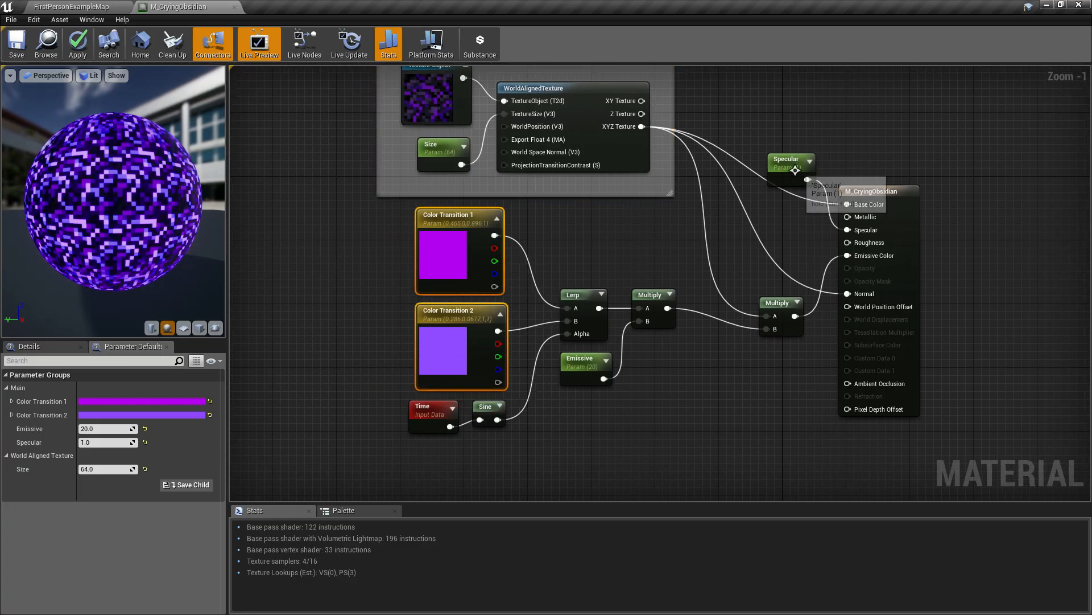
pyautogui.moveTo(787, 170); pyautogui.dragTo(788, 226)
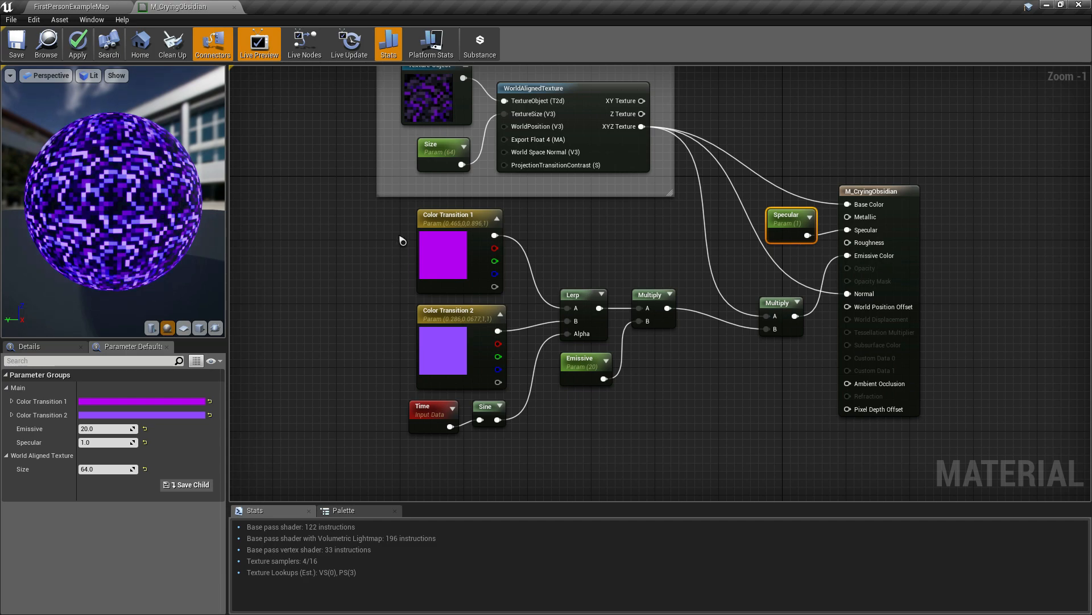
# Move the Color Transition, Time, Sine, Lerp, Emissive and first Multiply nodes together, closer to the result node.
pyautogui.moveTo(402, 241); pyautogui.dragTo(501, 359)
pyautogui.click(549, 425)
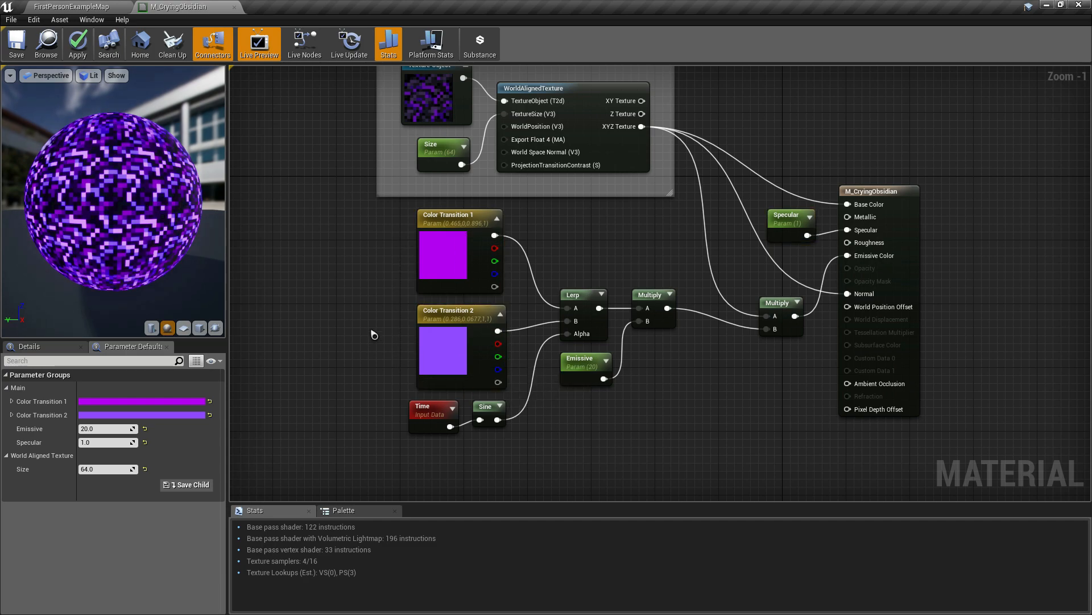
pyautogui.moveTo(389, 252); pyautogui.dragTo(512, 438)
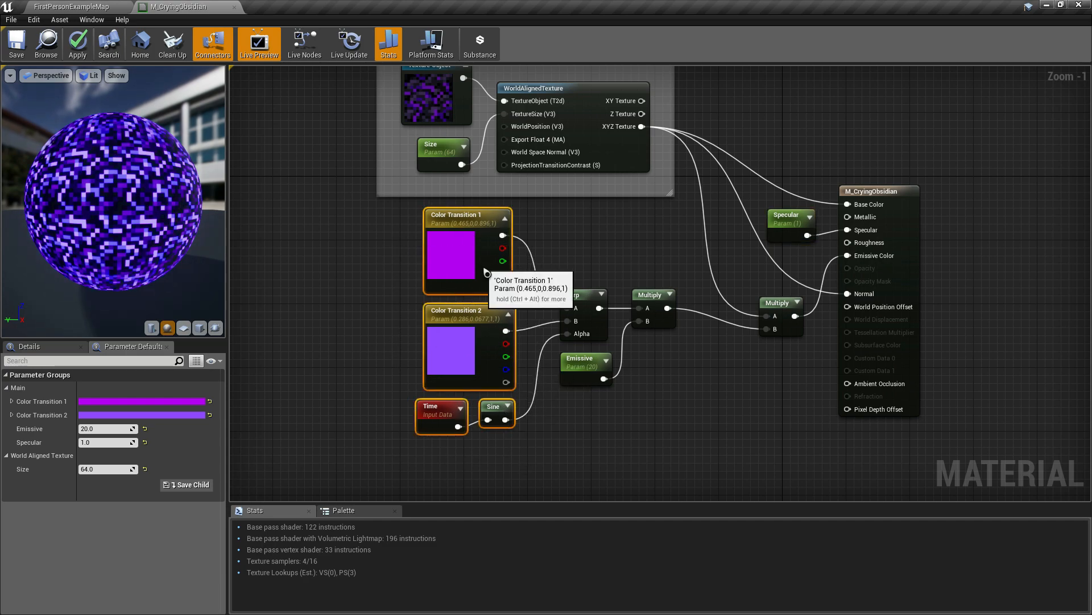
pyautogui.moveTo(475, 265); pyautogui.dragTo(490, 267)
pyautogui.keyDown('shift'); pyautogui.moveTo(393, 261); pyautogui.dragTo(602, 394); pyautogui.keyUp('shift')
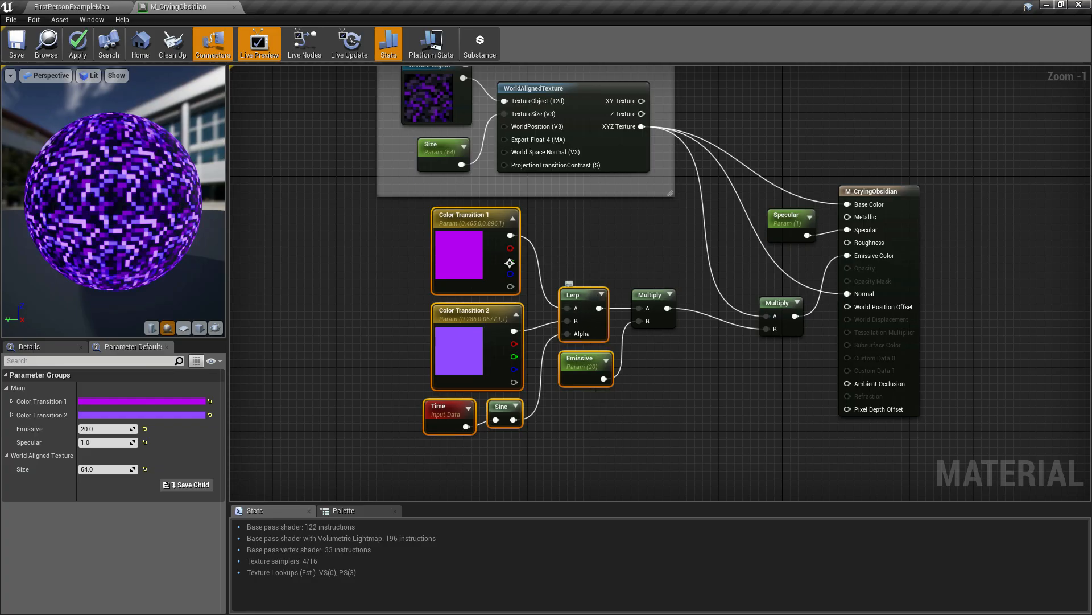
pyautogui.keyDown('shift'); pyautogui.moveTo(383, 215); pyautogui.dragTo(683, 443); pyautogui.keyUp('shift')
pyautogui.moveTo(498, 264); pyautogui.dragTo(537, 273)
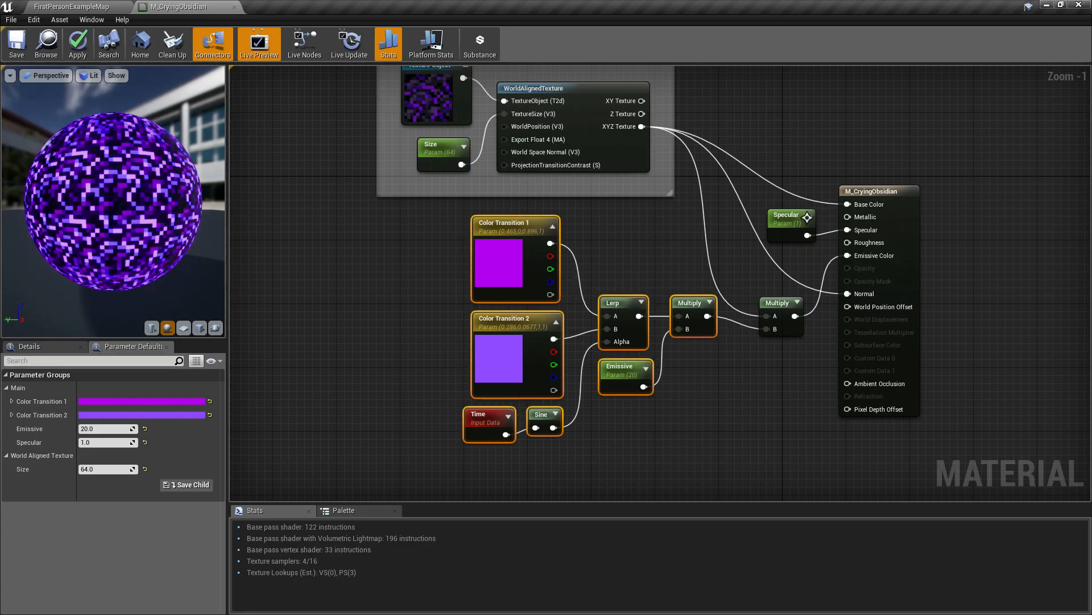
# Move the result node, Specular and final Multiply closer to the colour nodes, and lower the first Multiply beside Emissive.
pyautogui.moveTo(764, 179); pyautogui.dragTo(913, 419)
pyautogui.moveTo(892, 207); pyautogui.dragTo(861, 235)
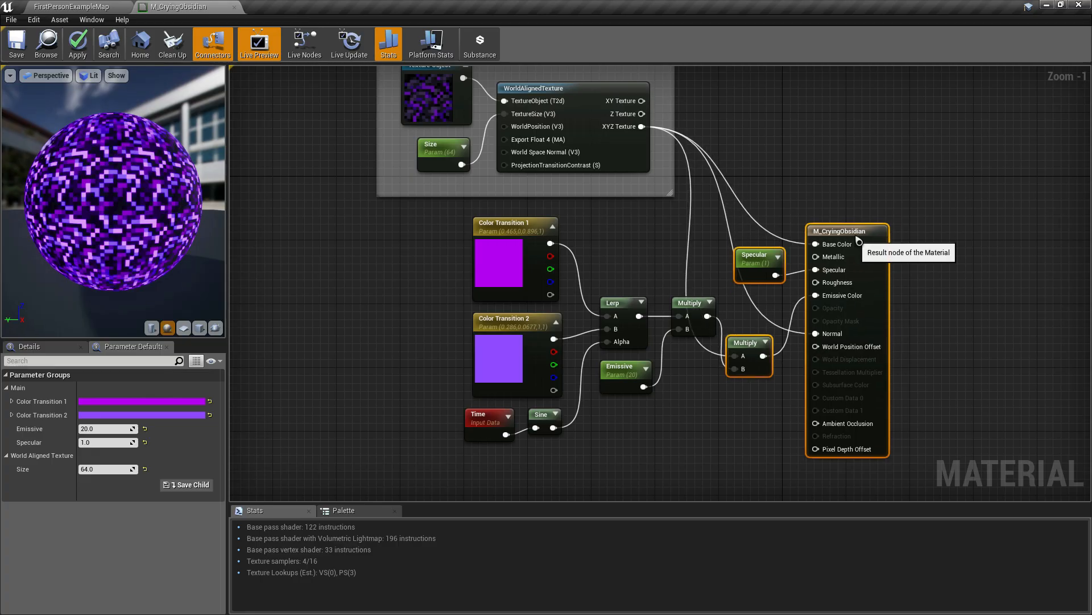
pyautogui.moveTo(696, 302); pyautogui.dragTo(696, 336)
pyautogui.moveTo(764, 337); pyautogui.dragTo(765, 336)
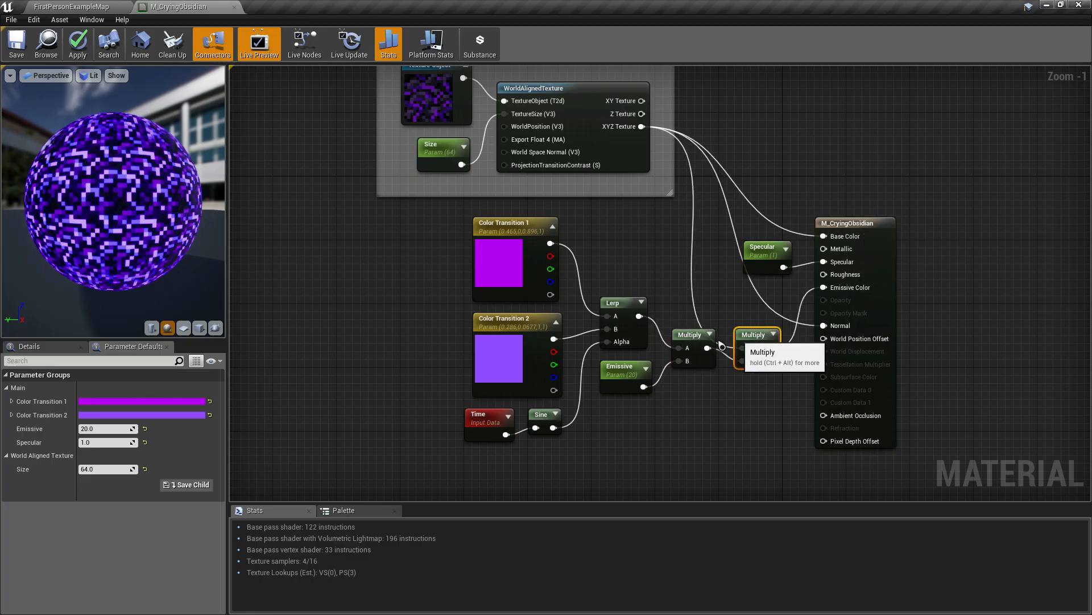
pyautogui.moveTo(700, 346); pyautogui.dragTo(707, 376)
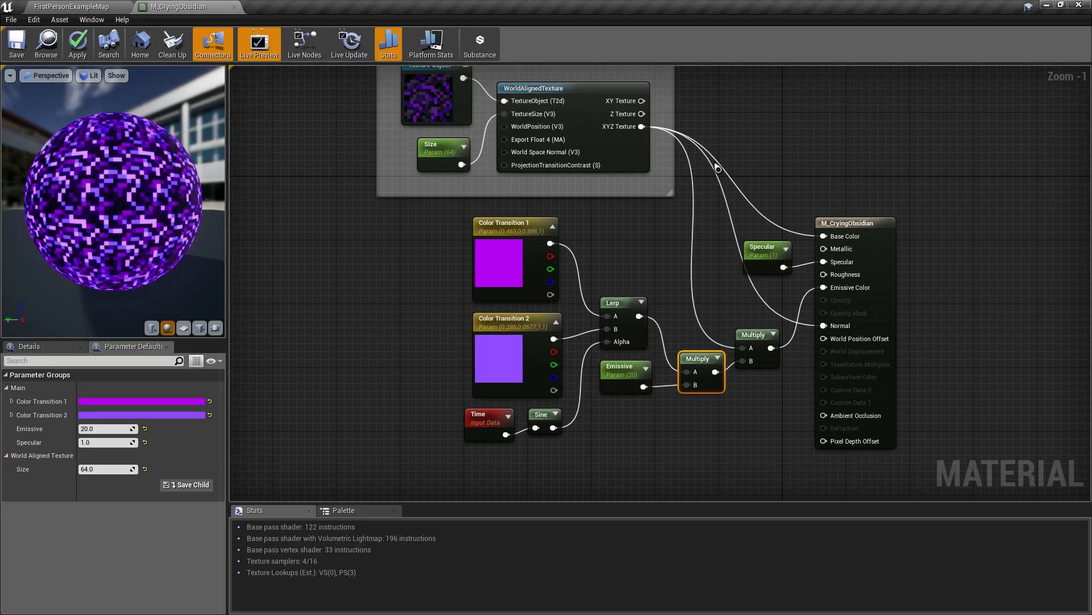
# Shift the World Aligned Texture comment upward and enclose all nodes below it, including the result node, in a comment titled Main.
pyautogui.scroll(-2, 717, 168)
pyautogui.moveTo(756, 131); pyautogui.dragTo(753, 186, button='right')
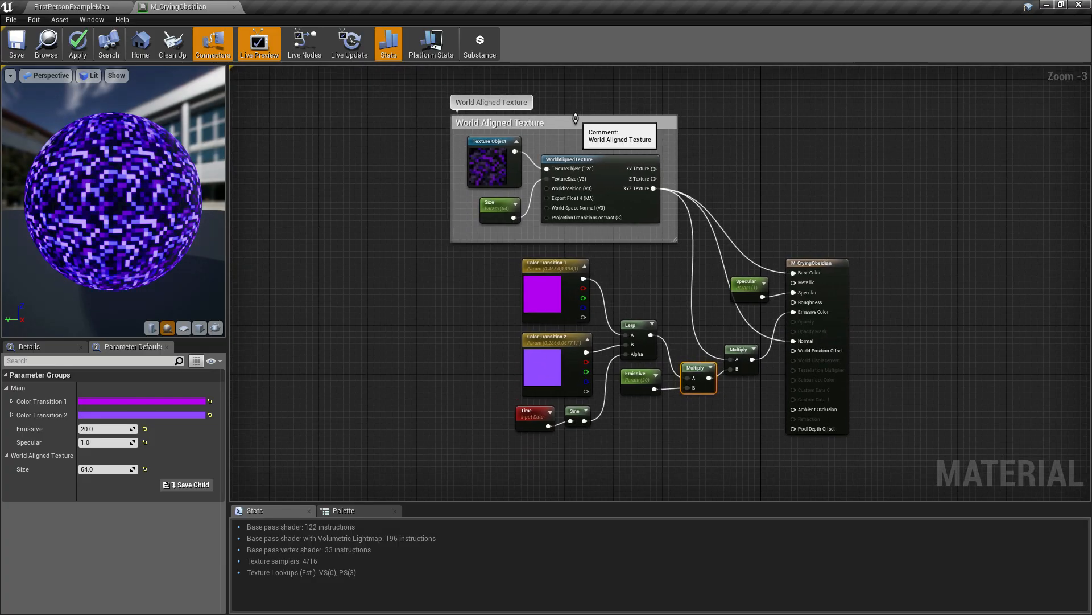
pyautogui.moveTo(566, 122); pyautogui.dragTo(567, 93)
pyautogui.moveTo(461, 247); pyautogui.dragTo(891, 509)
pyautogui.rightClick(818, 142)
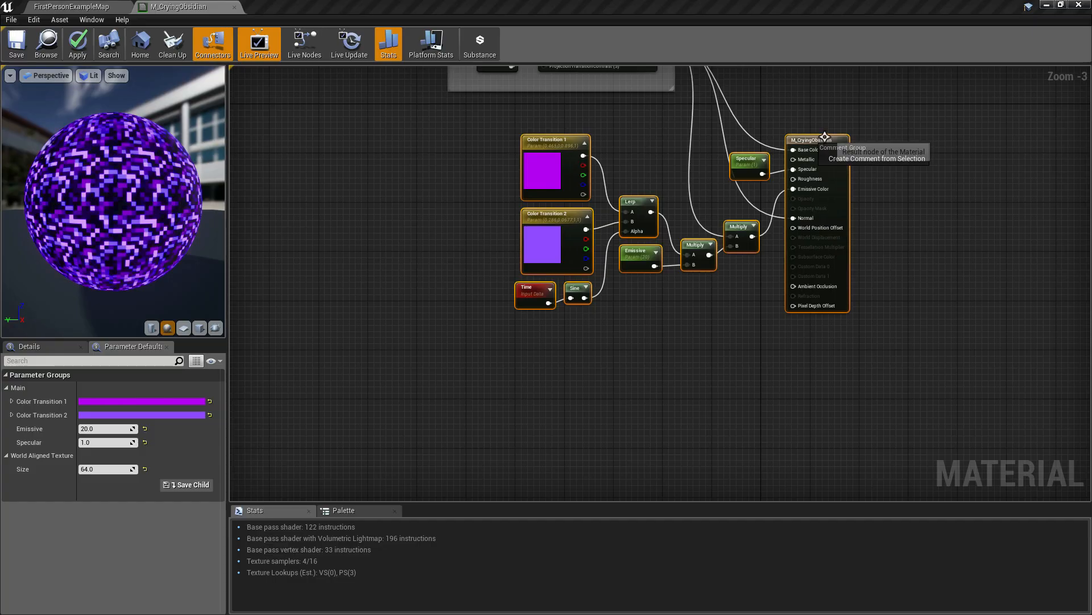
pyautogui.click(857, 160)
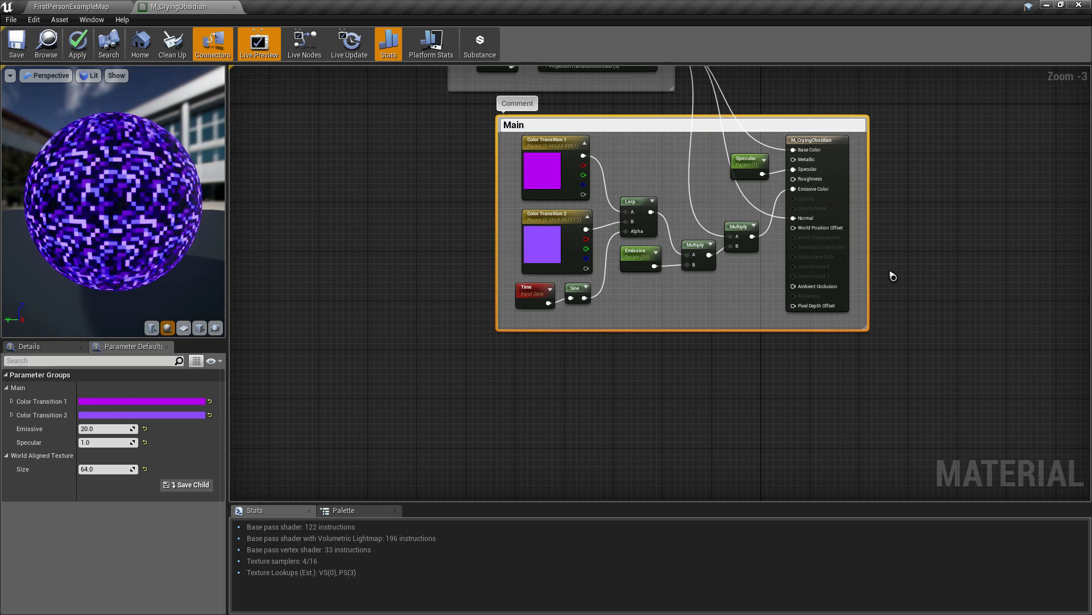
pyautogui.click(917, 279)
# Arrange the Main comment diagonally below the World Aligned Texture comment so the connecting wires are easy to follow.
pyautogui.moveTo(921, 274); pyautogui.dragTo(981, 349, button='right')
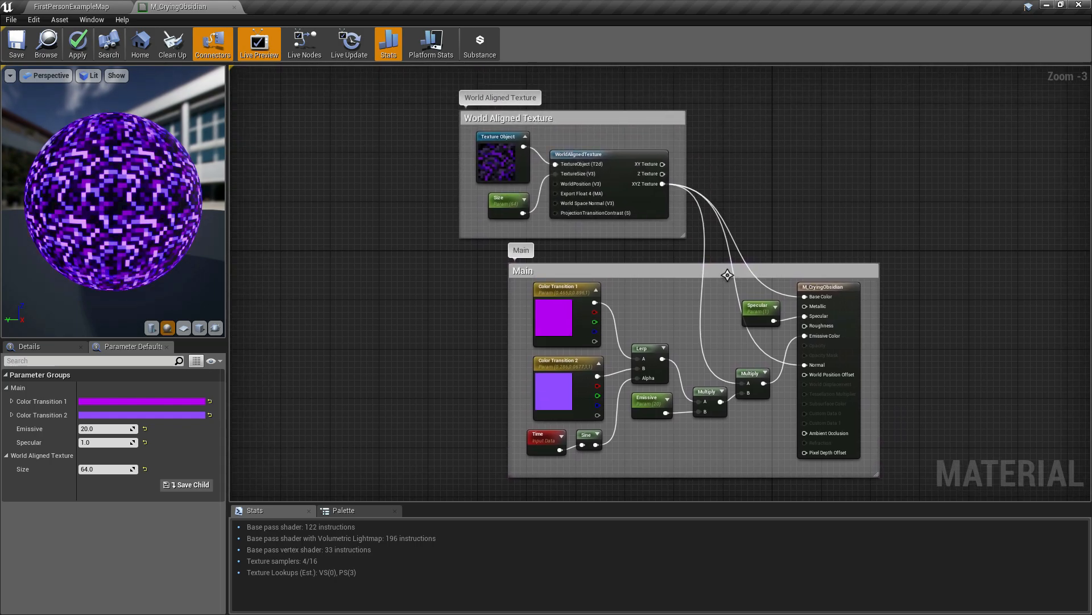
pyautogui.moveTo(727, 275); pyautogui.dragTo(855, 264)
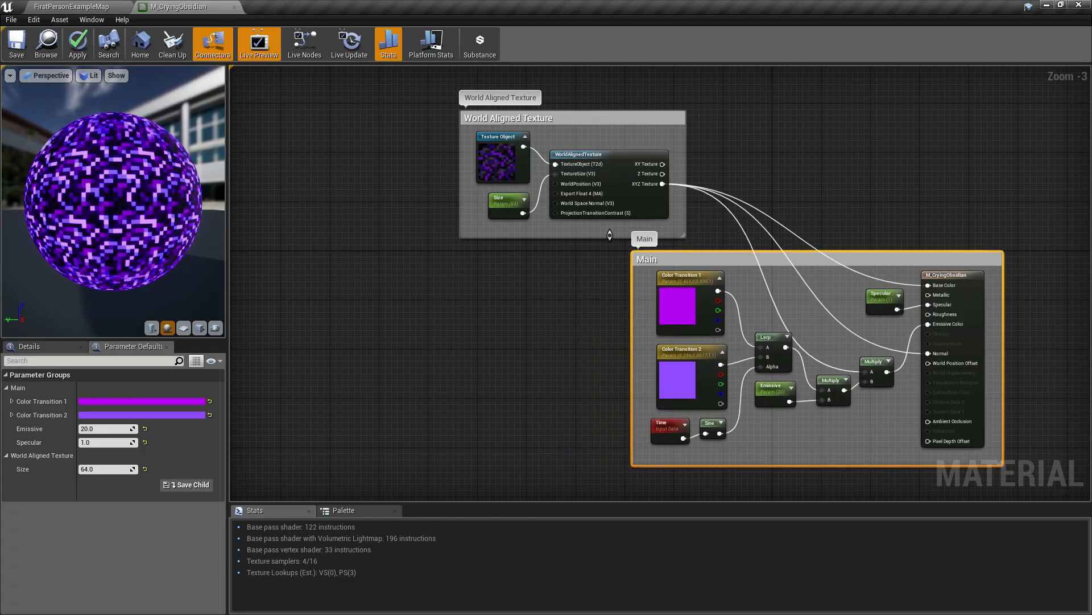
pyautogui.click(811, 187)
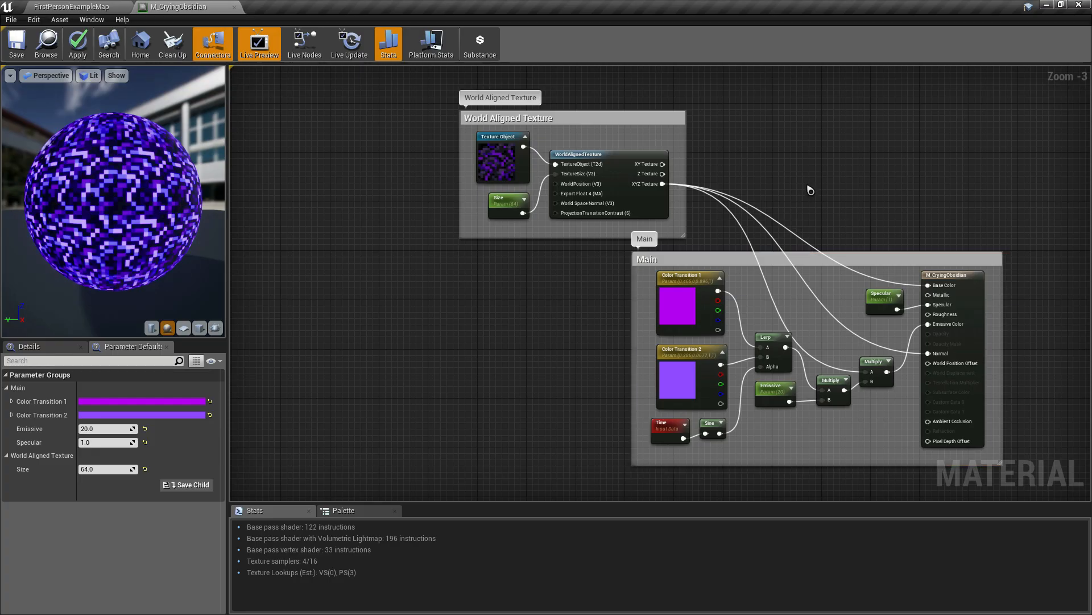
pyautogui.moveTo(608, 118)
pyautogui.mouseDown()
pyautogui.moveTo(782, 126)
pyautogui.moveTo(578, 120)
pyautogui.moveTo(592, 120)
pyautogui.mouseUp()
pyautogui.moveTo(690, 270); pyautogui.dragTo(622, 263)
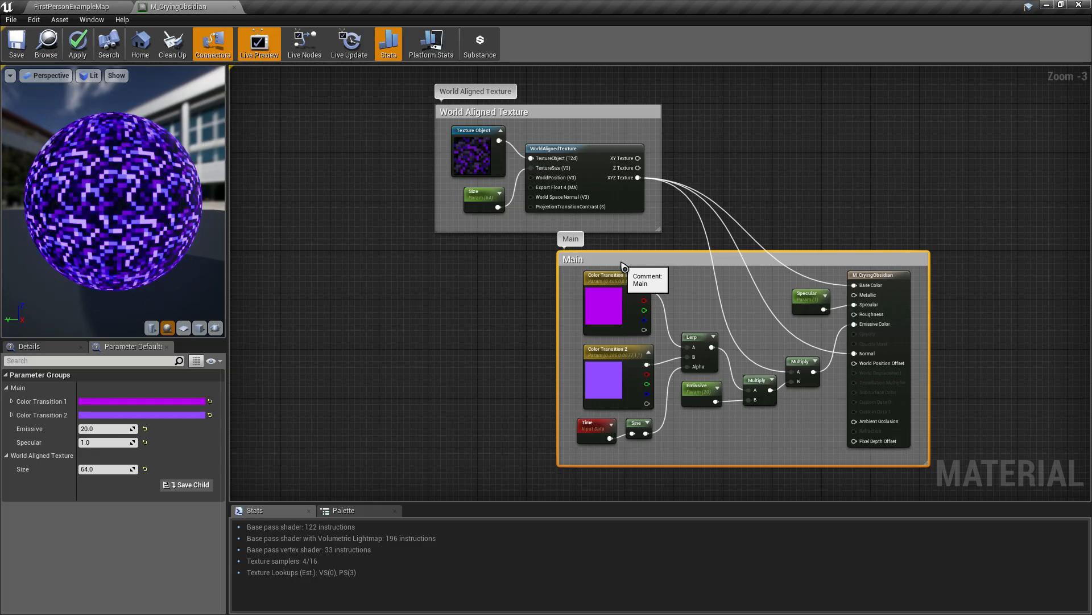
pyautogui.scroll(1, 799, 181)
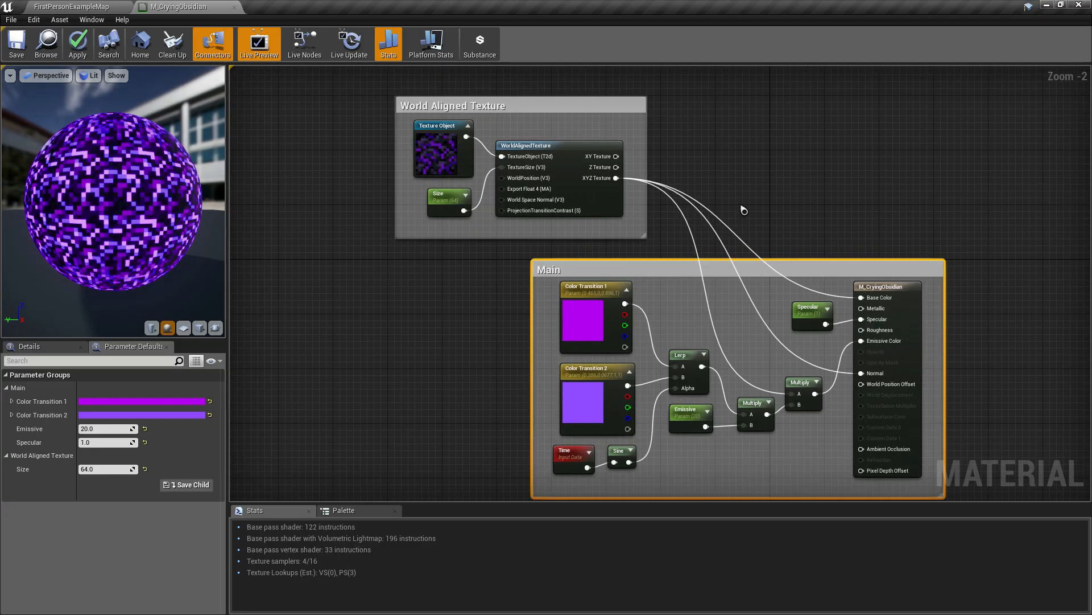
pyautogui.moveTo(631, 263); pyautogui.dragTo(632, 249)
pyautogui.scroll(1, 786, 176)
pyautogui.scroll(-1, 786, 175)
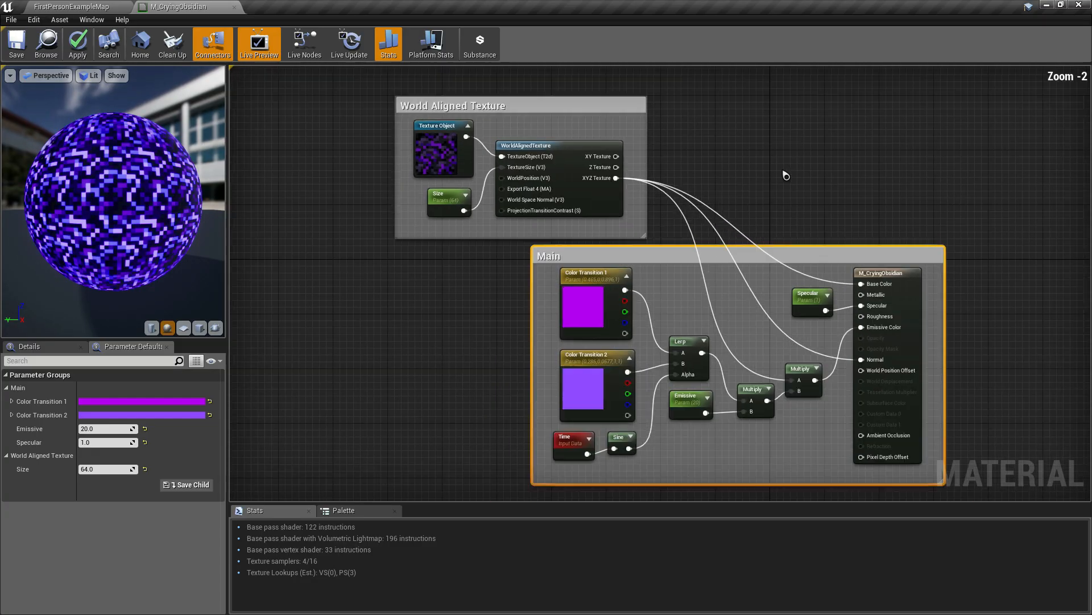
# Save the M_CryingObsidian material.
pyautogui.scroll(1, 785, 175)
pyautogui.moveTo(775, 176)
pyautogui.mouseDown(button='right')
pyautogui.moveTo(771, 141)
pyautogui.moveTo(782, 160)
pyautogui.mouseUp(button='right')
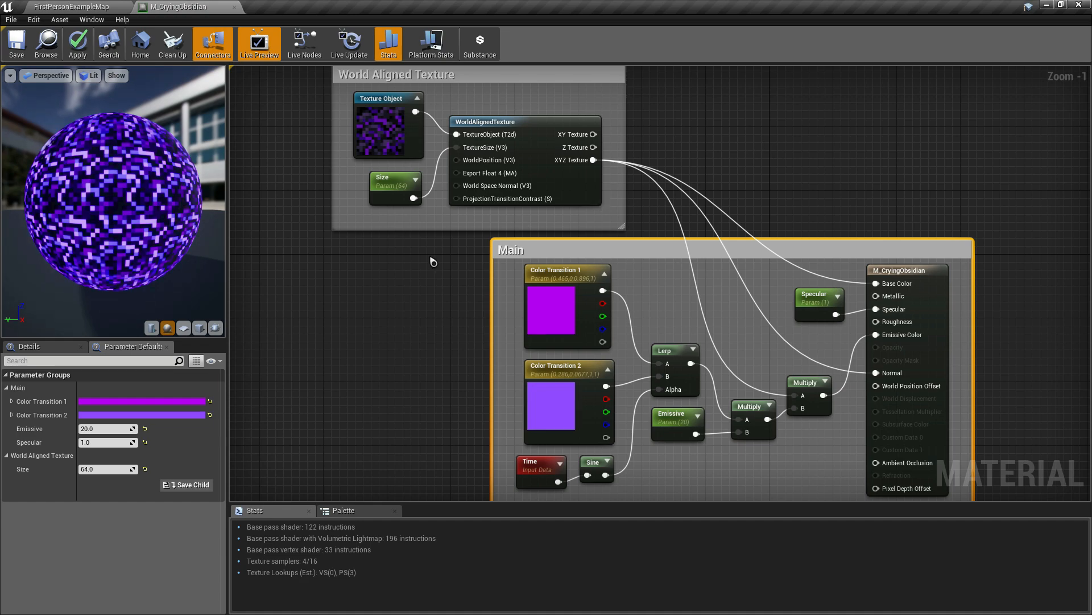
pyautogui.click(790, 186)
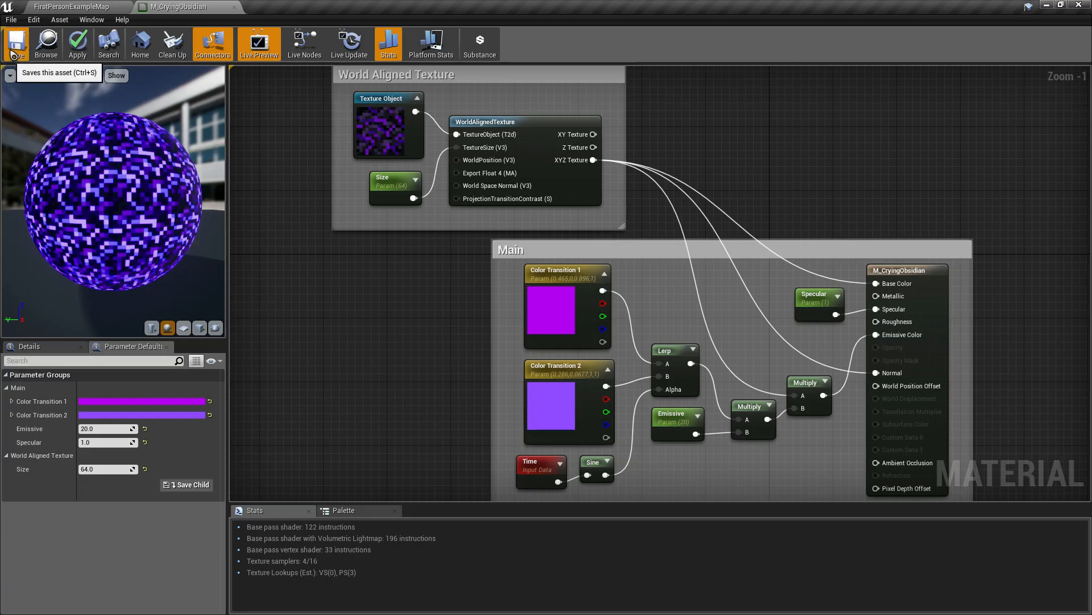
pyautogui.click(13, 54)
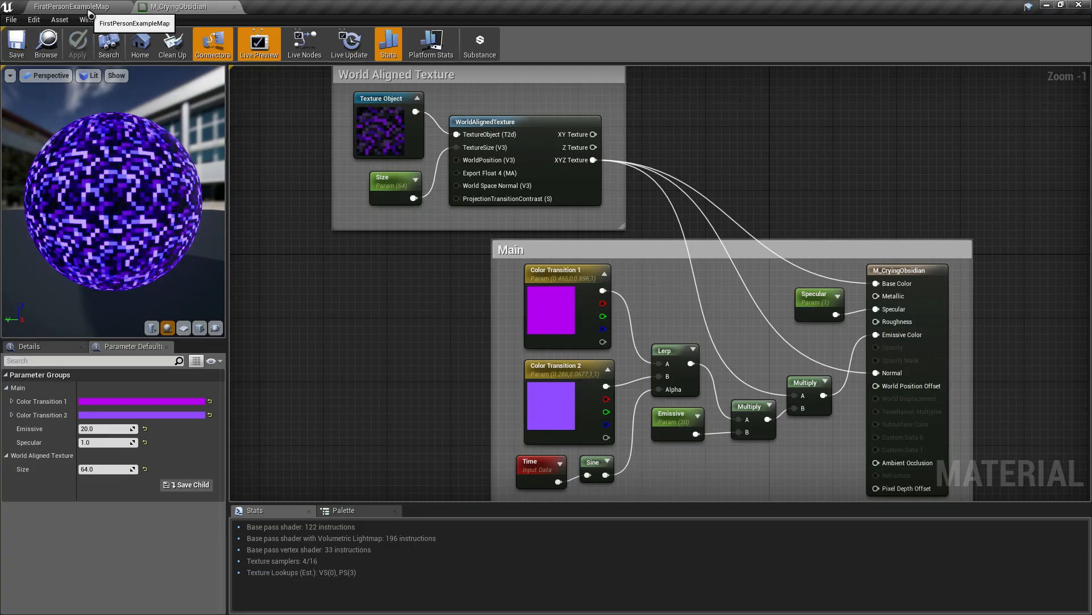
# Open MI_CryingObsidian_01 from the material instances folder and dock its editor window alongside the M_CryingObsidian editor.
pyautogui.click(89, 7)
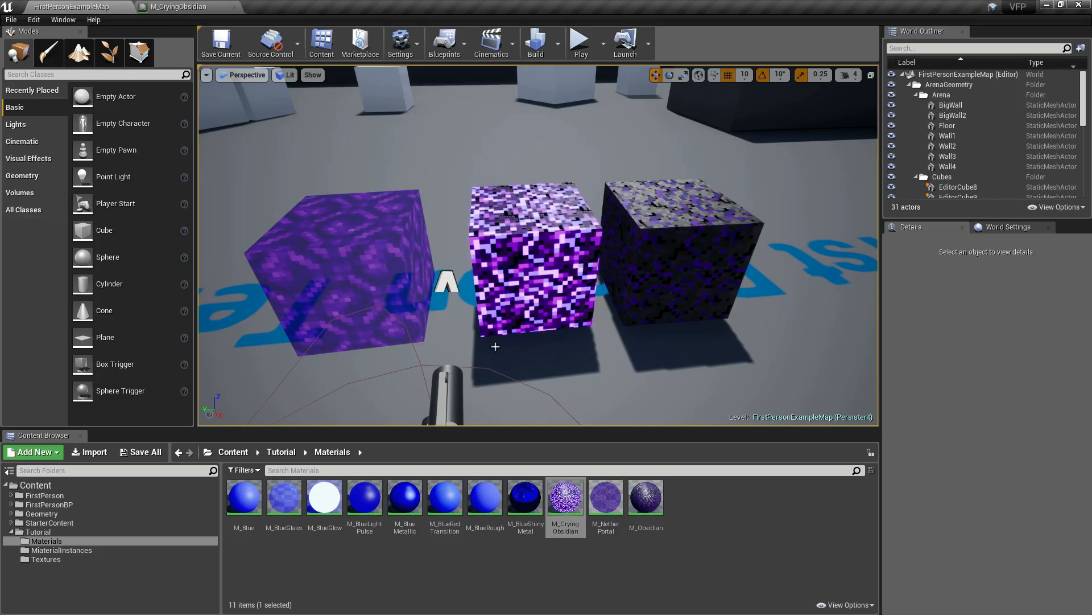
pyautogui.click(81, 550)
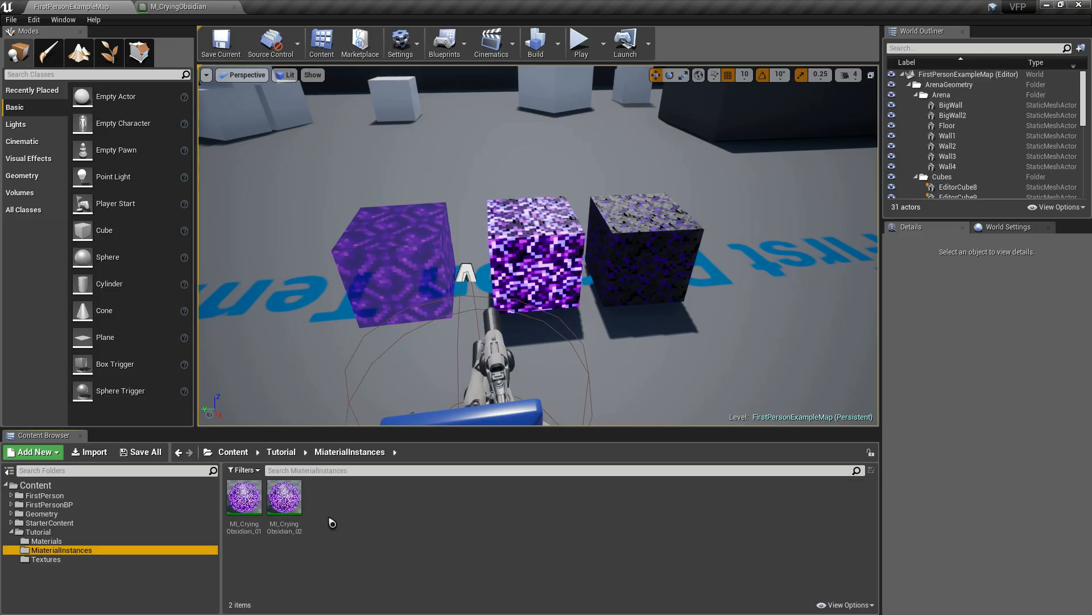
pyautogui.doubleClick(244, 498)
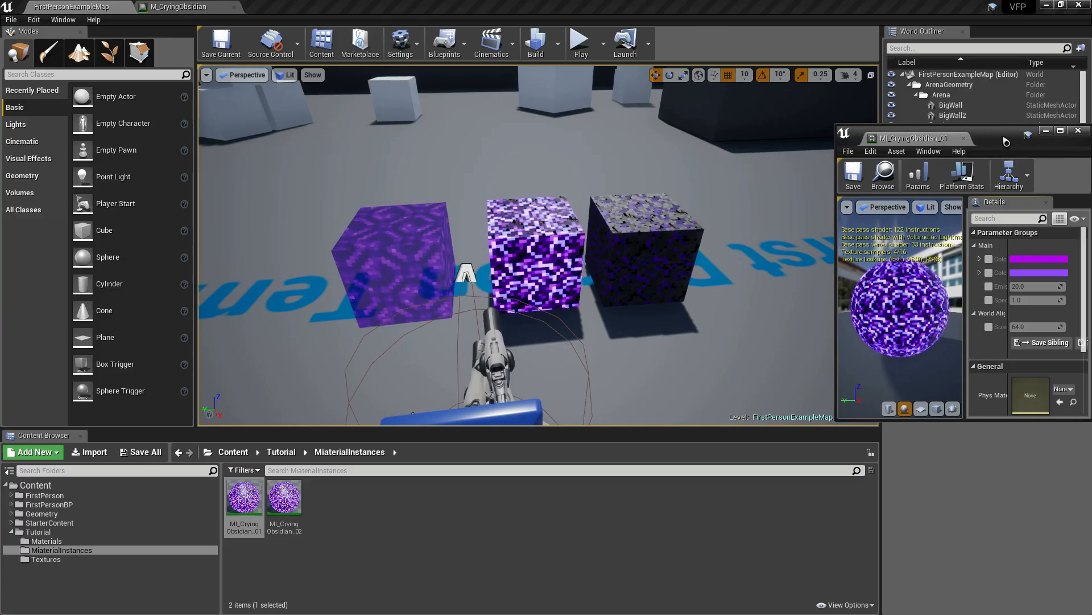
pyautogui.moveTo(998, 134); pyautogui.dragTo(1008, 29)
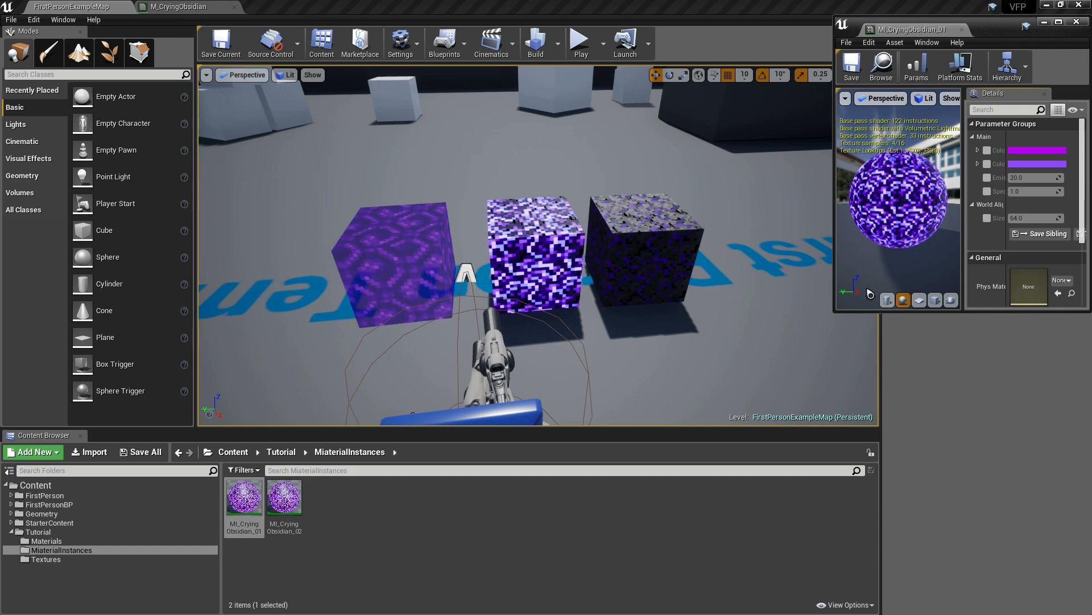
pyautogui.moveTo(834, 171); pyautogui.dragTo(753, 162)
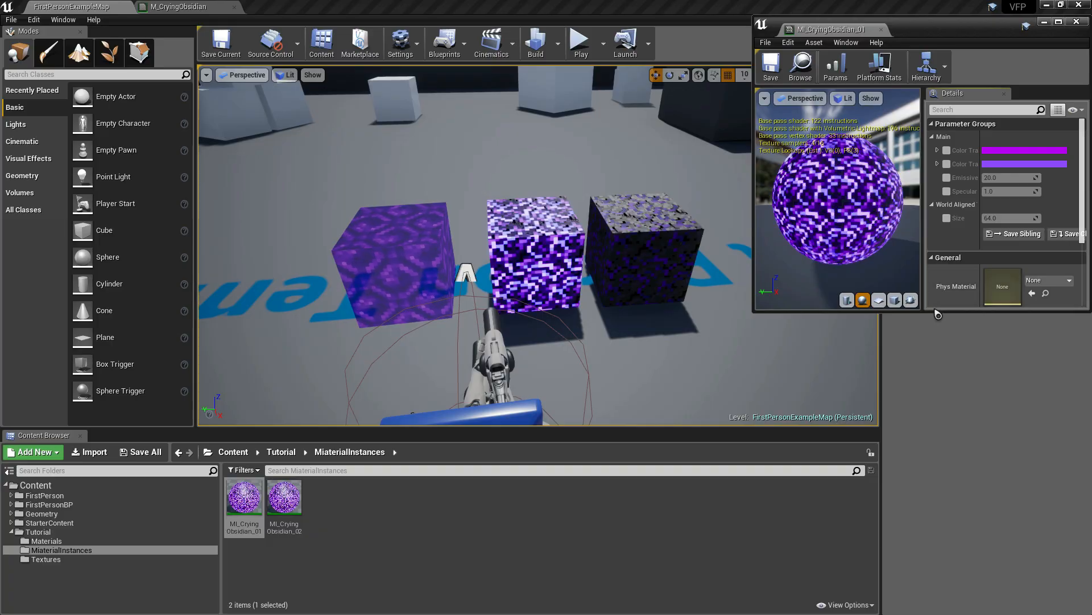
pyautogui.moveTo(819, 31); pyautogui.dragTo(293, 7)
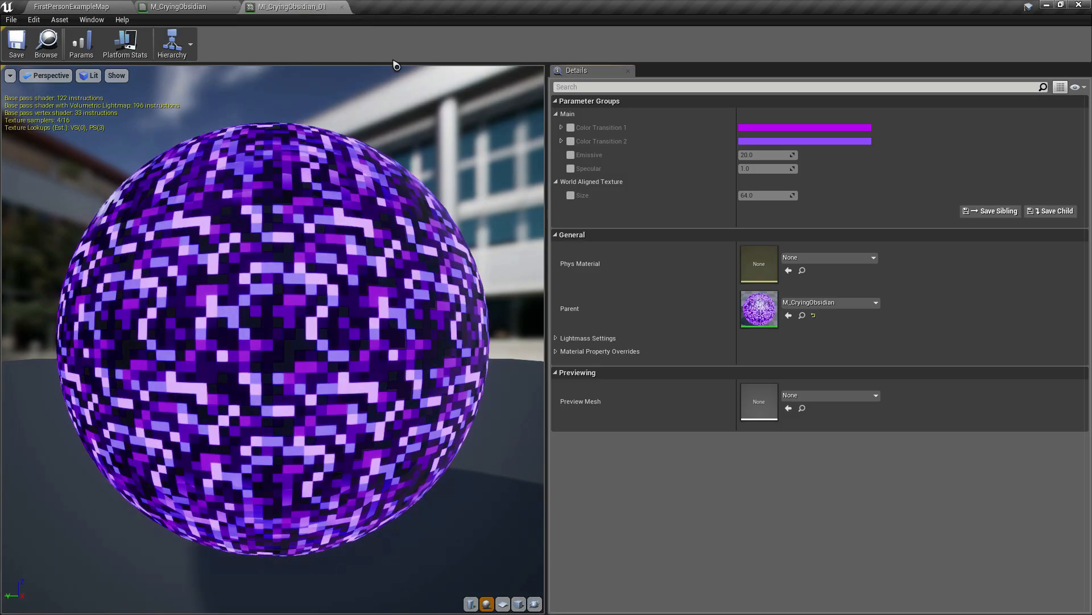
# Open MI_CryingObsidian_02 as well and compare the parameter groups of the two material instances.
pyautogui.click(80, 7)
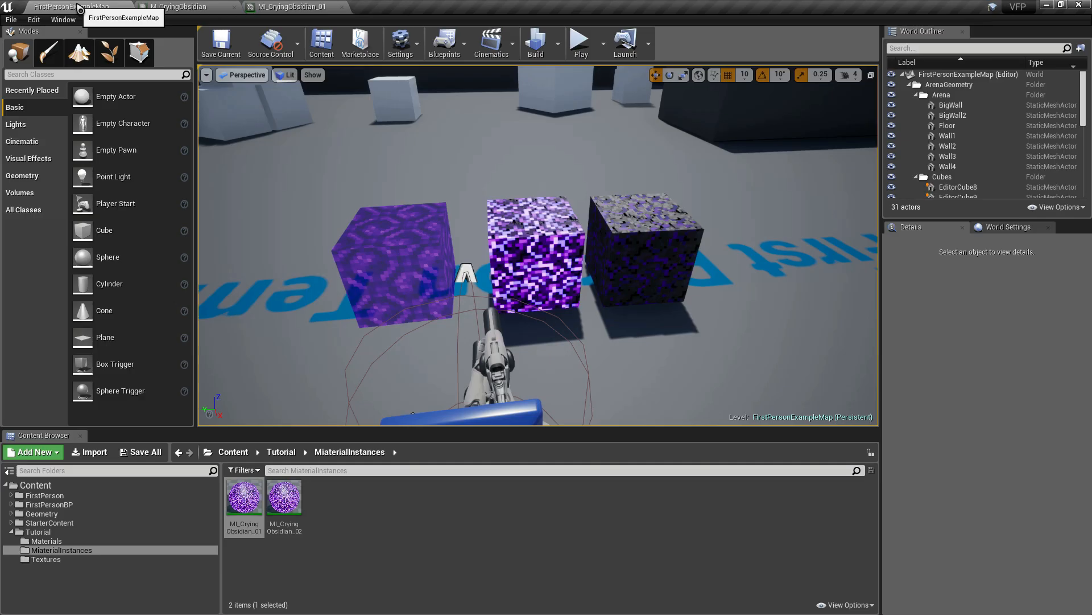
pyautogui.click(288, 503)
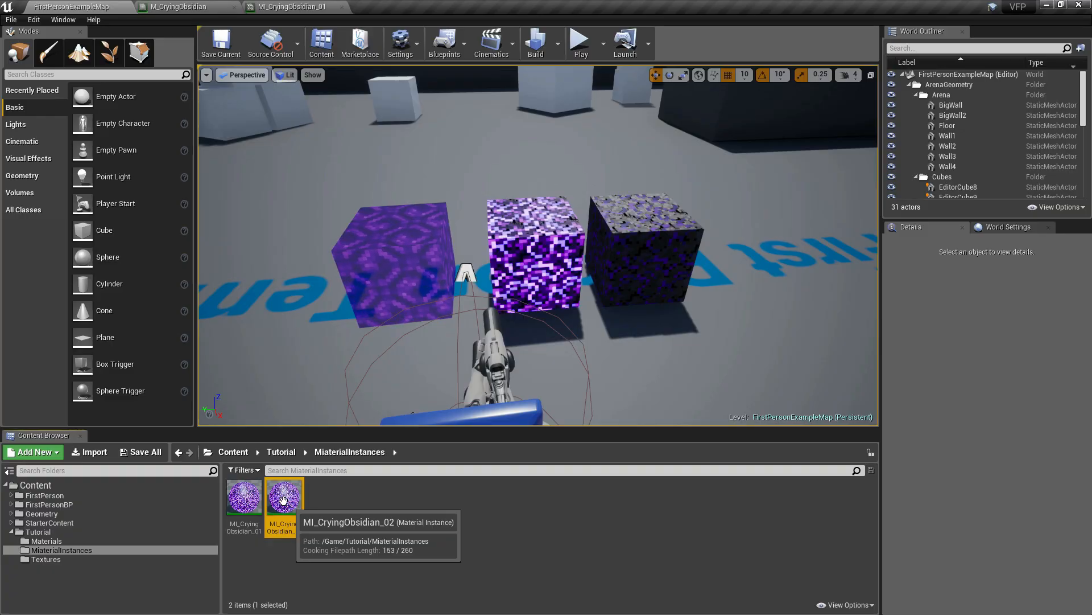
pyautogui.doubleClick(284, 502)
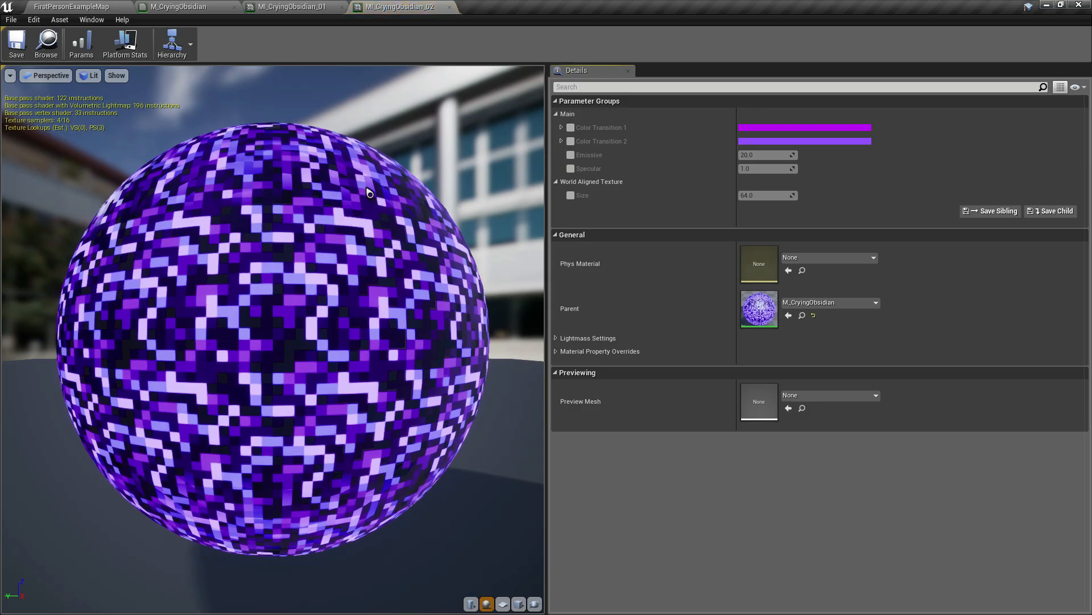
pyautogui.click(292, 7)
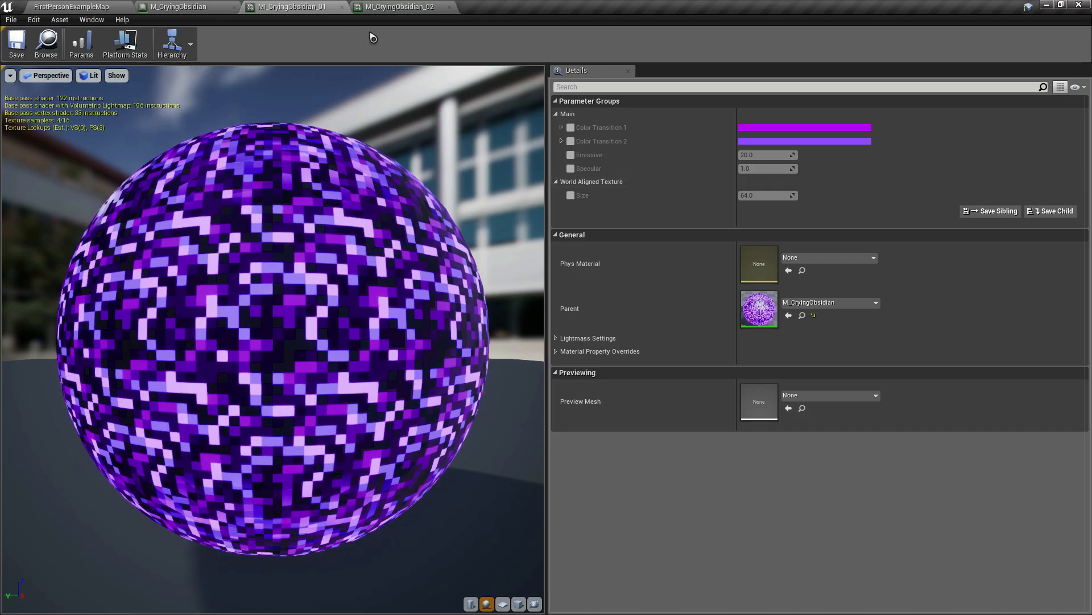
pyautogui.click(395, 7)
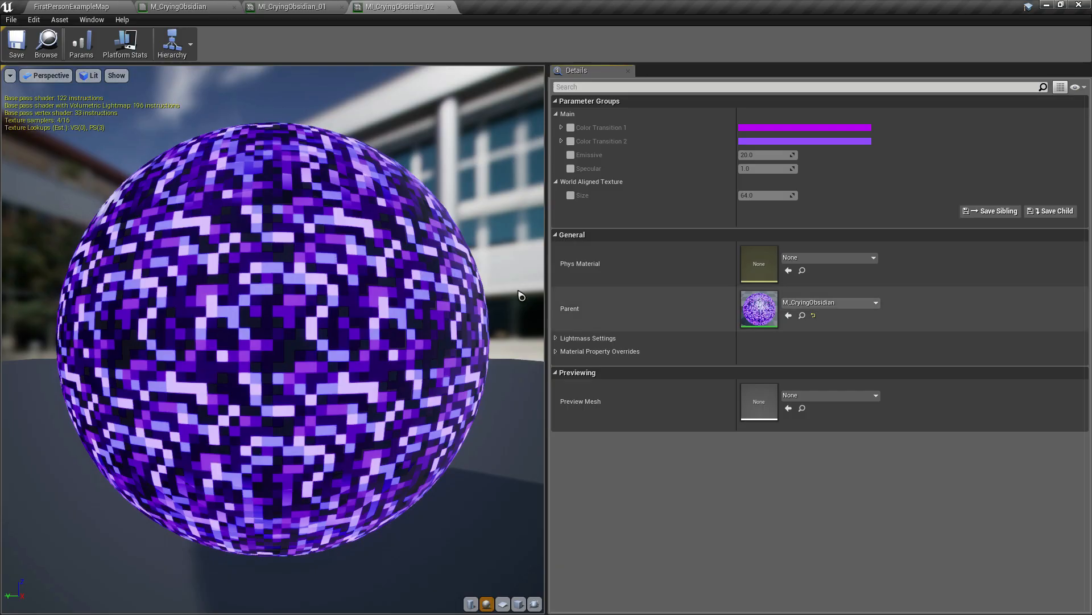
# Return to the level and apply MI_CryingObsidian_01 to the middle cube and MI_CryingObsidian_02 to the dark obsidian cube.
pyautogui.click(99, 8)
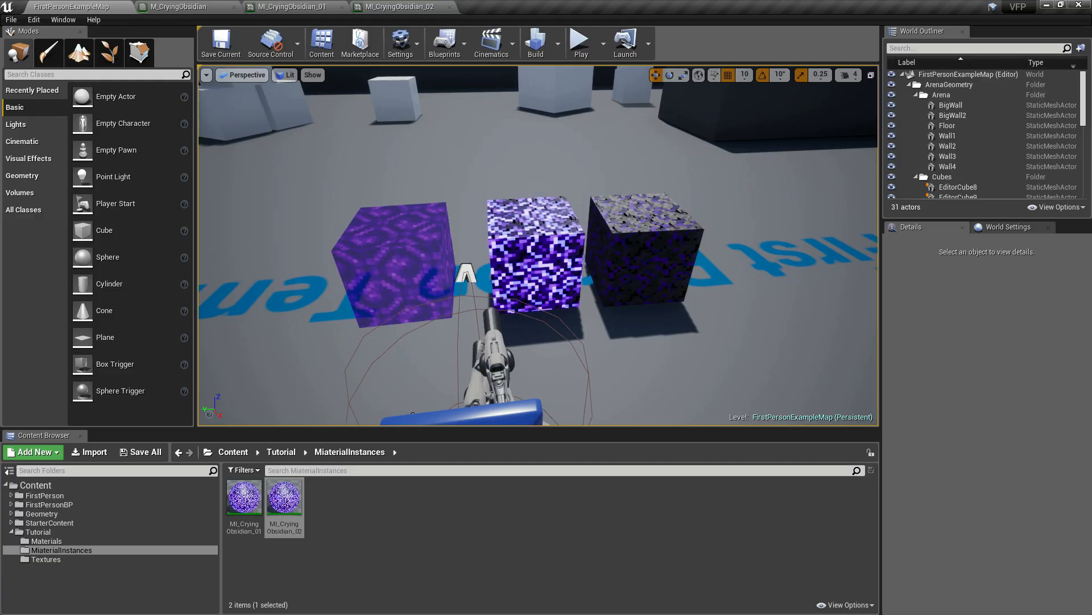
pyautogui.click(364, 282)
pyautogui.press('f')
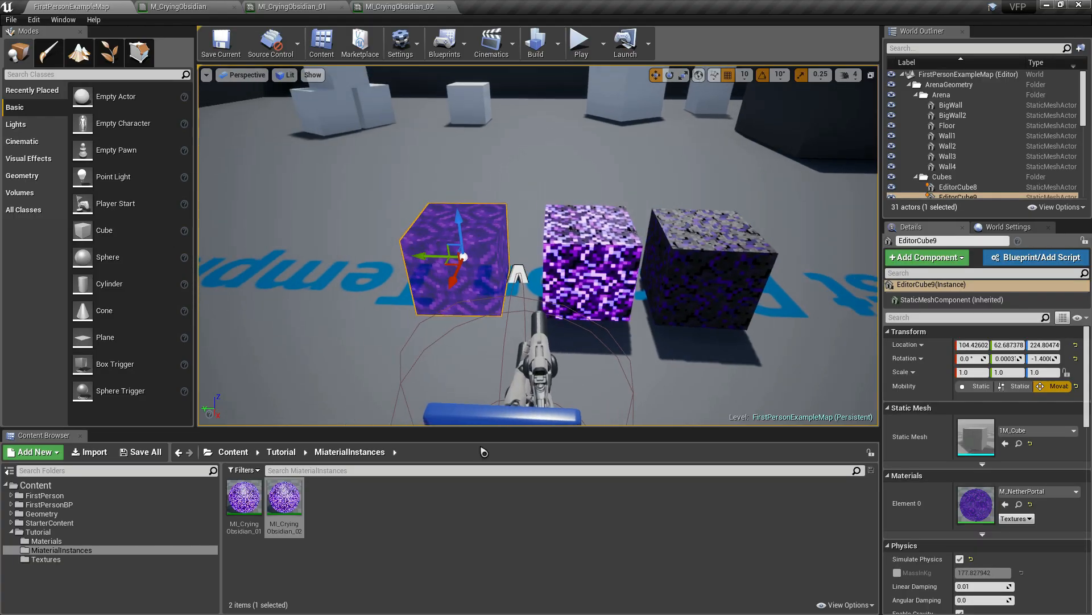
pyautogui.click(244, 497)
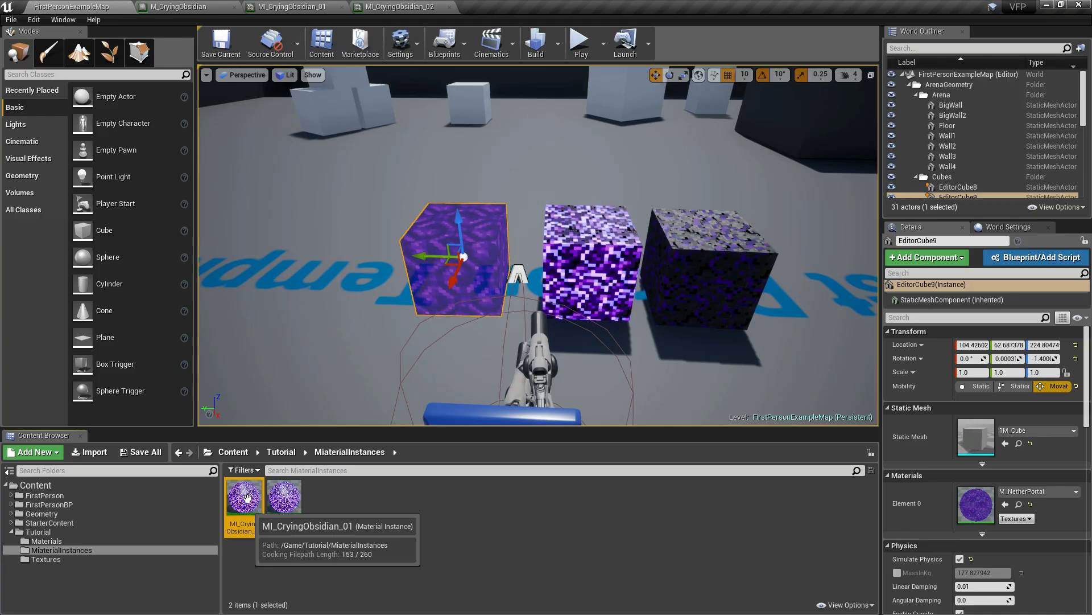
pyautogui.moveTo(247, 498); pyautogui.dragTo(701, 250)
pyautogui.click(285, 495)
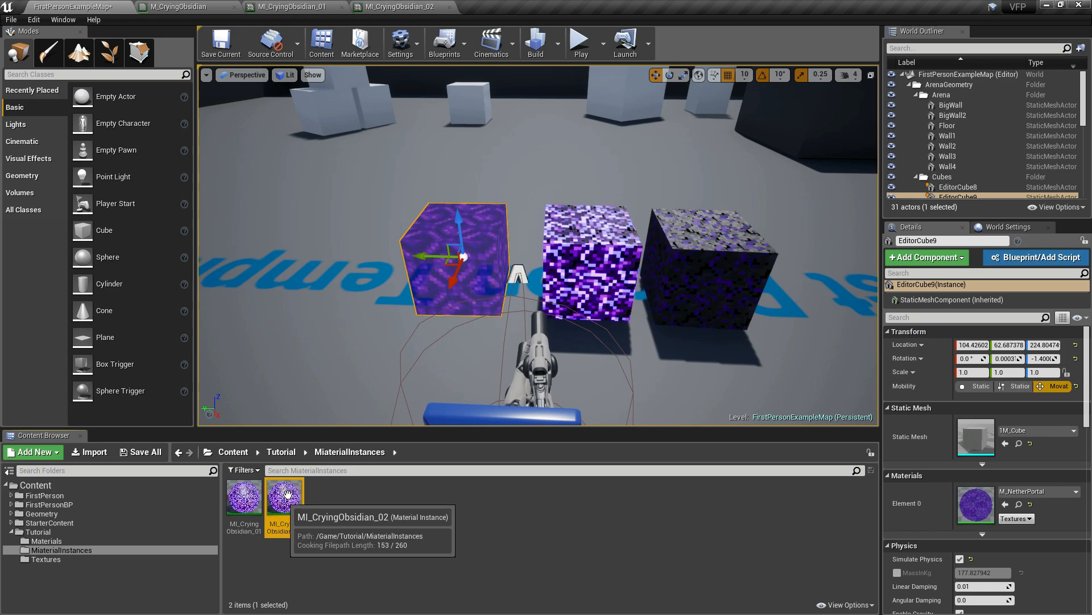
pyautogui.moveTo(283, 503); pyautogui.dragTo(728, 291)
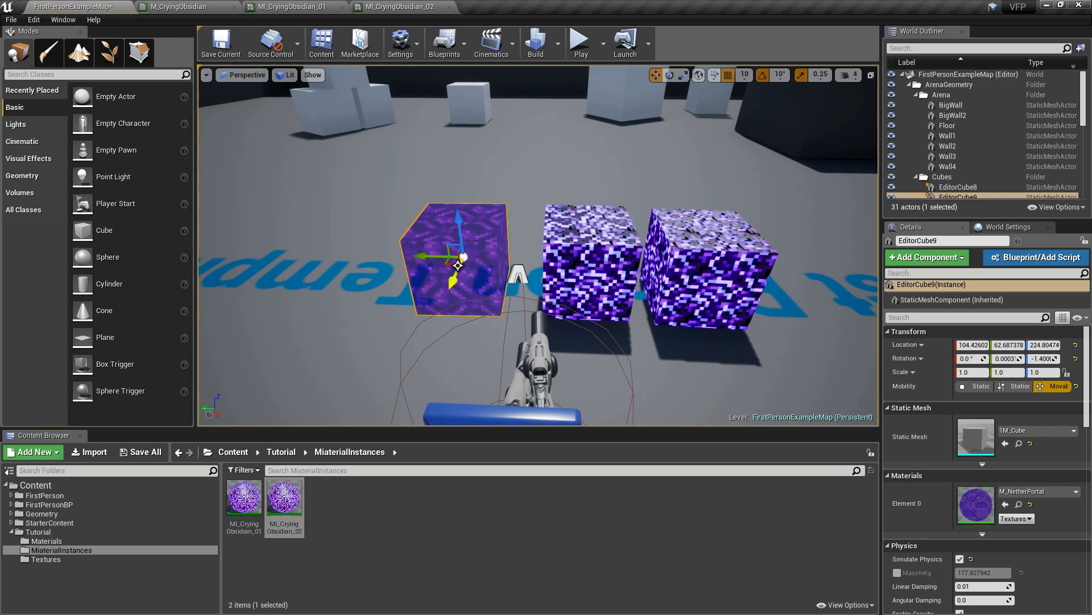
# Move the nether portal cube along the Y axis away from the two crying obsidian cubes, to about Y 342.7.
pyautogui.moveTo(433, 258); pyautogui.dragTo(202, 238)
pyautogui.moveTo(538, 245); pyautogui.dragTo(572, 267, button='right')
pyautogui.moveTo(572, 268); pyautogui.dragTo(577, 233)
# Shift both crying obsidian cubes together along the Y axis toward the nether portal cube, leaving EditorCube10 at about Y 43.2.
pyautogui.click(512, 257)
pyautogui.keyDown('ctrl'); pyautogui.click(615, 222); pyautogui.keyUp('ctrl')
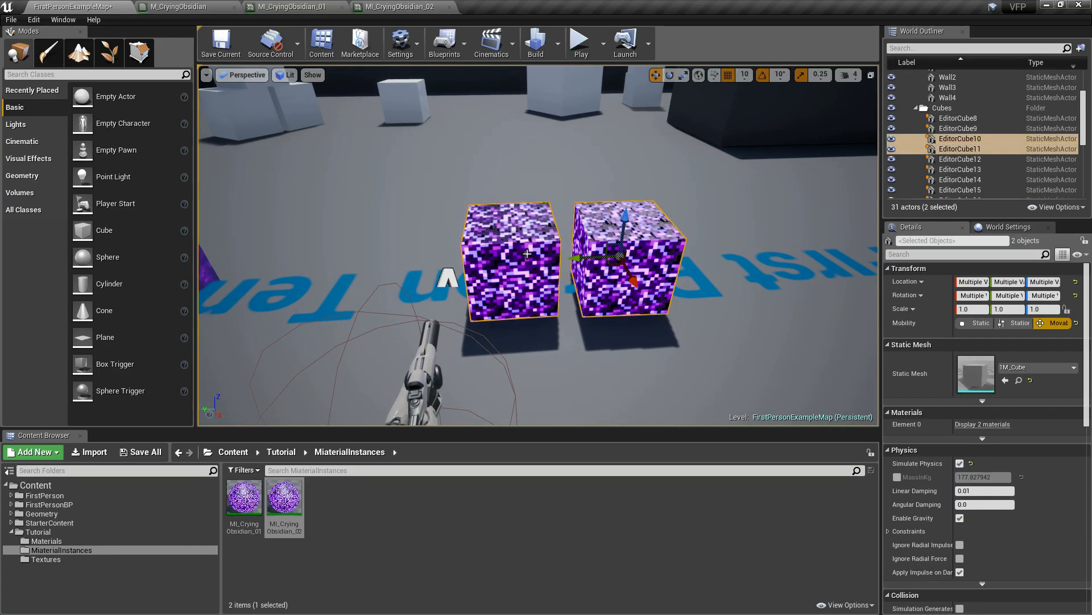
pyautogui.moveTo(582, 260); pyautogui.dragTo(472, 263)
pyautogui.click(602, 300)
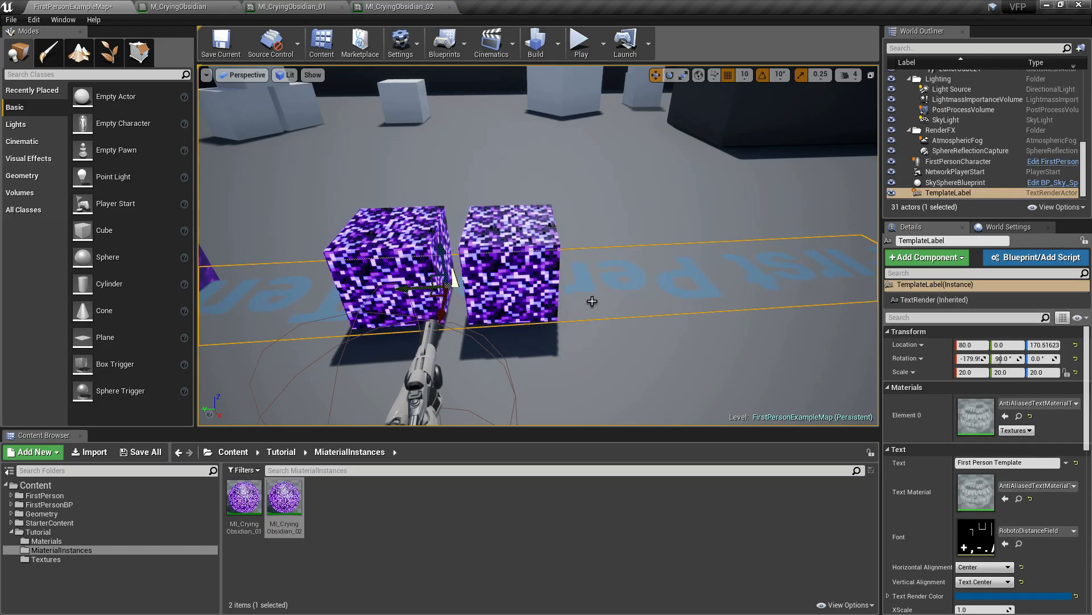
pyautogui.click(391, 226)
pyautogui.moveTo(500, 270); pyautogui.dragTo(471, 274, button='right')
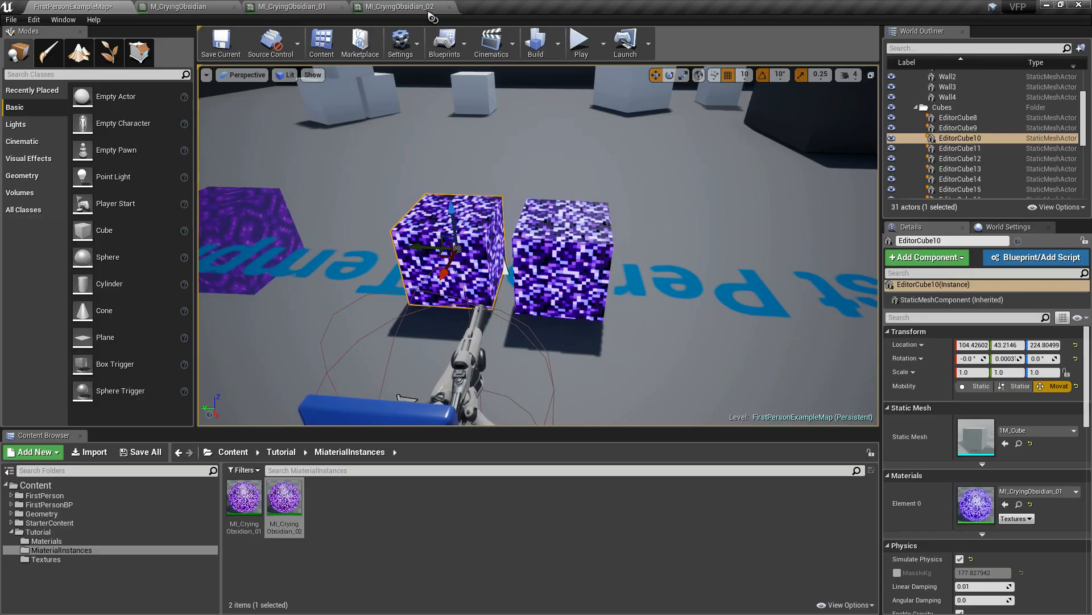
# Override Color Transition 1 in MI_CryingObsidian_02 with a pink, hex sRGB E938A5FF, and save the instance.
pyautogui.click(433, 7)
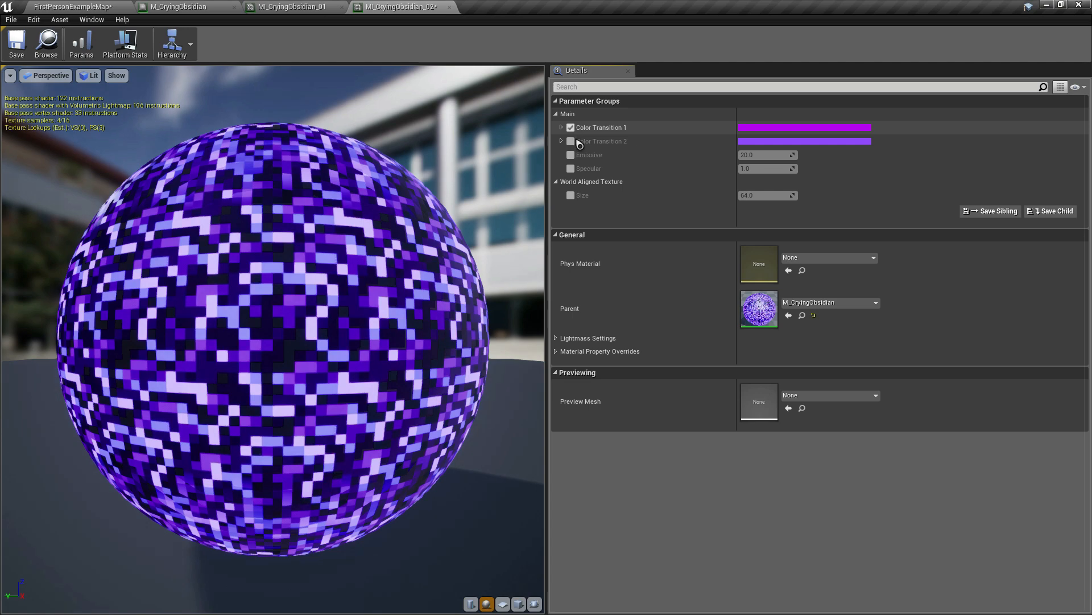
pyautogui.click(787, 133)
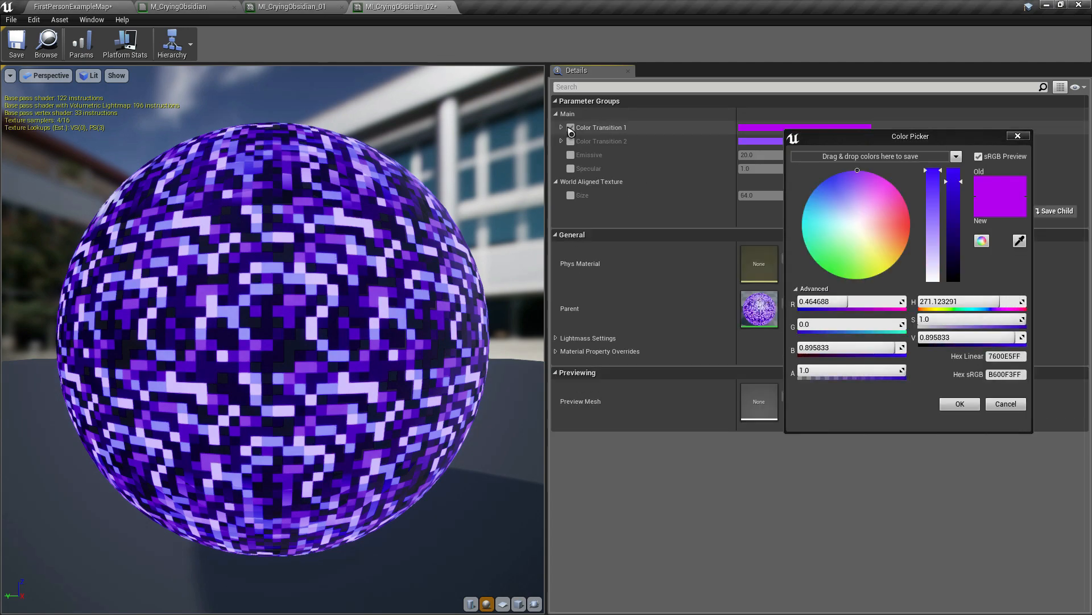
pyautogui.moveTo(870, 180)
pyautogui.mouseDown()
pyautogui.moveTo(911, 206)
pyautogui.moveTo(901, 196)
pyautogui.moveTo(914, 191)
pyautogui.moveTo(939, 207)
pyautogui.mouseUp()
pyautogui.moveTo(937, 229); pyautogui.dragTo(924, 174)
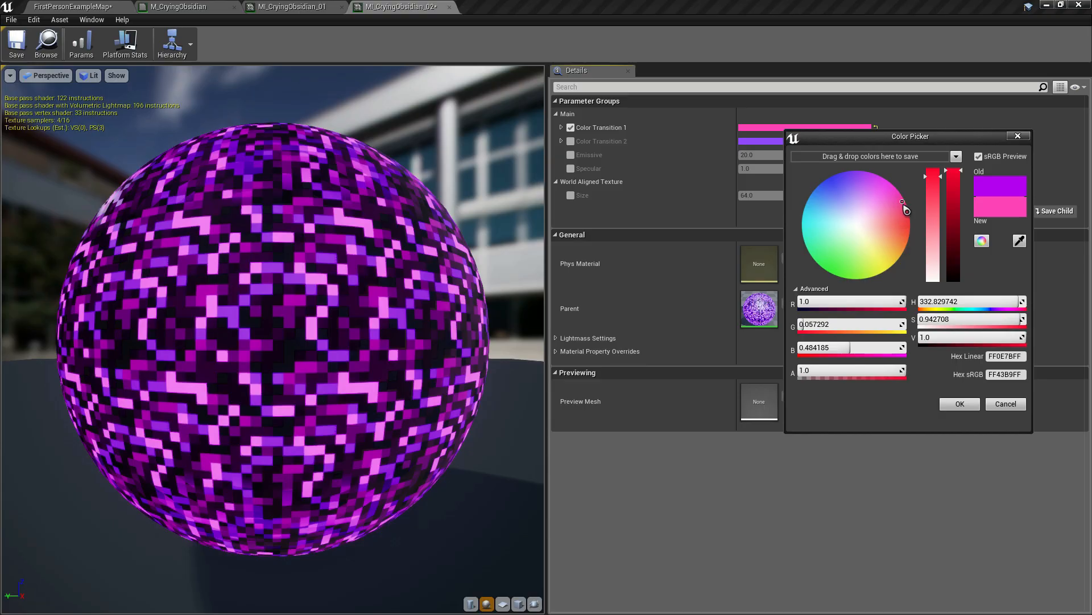
pyautogui.moveTo(905, 210); pyautogui.dragTo(913, 212)
pyautogui.moveTo(943, 177); pyautogui.dragTo(940, 190)
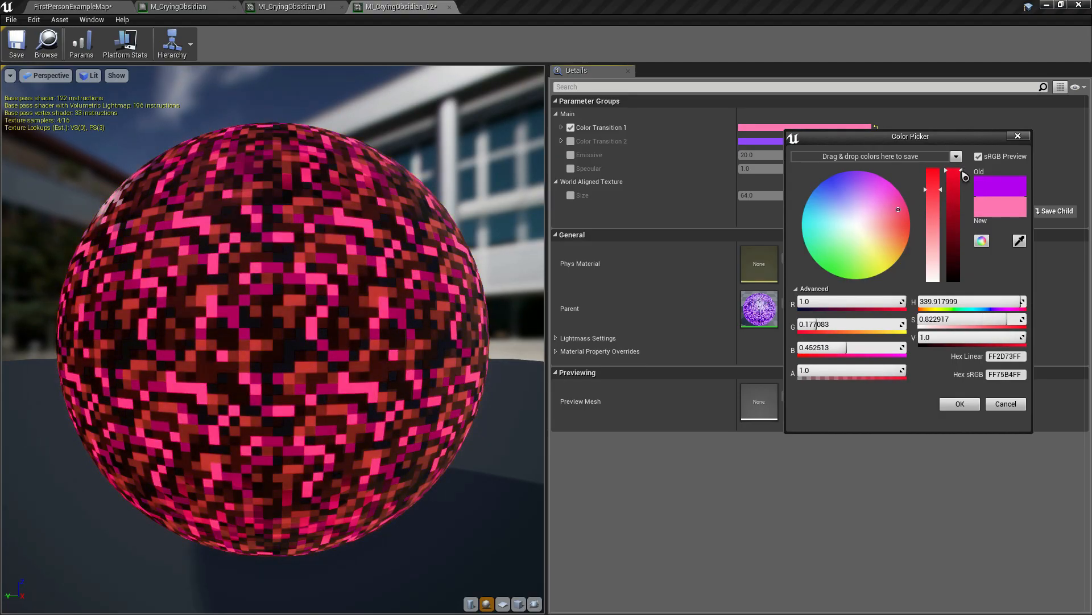
pyautogui.moveTo(911, 209)
pyautogui.mouseDown()
pyautogui.moveTo(890, 214)
pyautogui.moveTo(909, 208)
pyautogui.mouseUp()
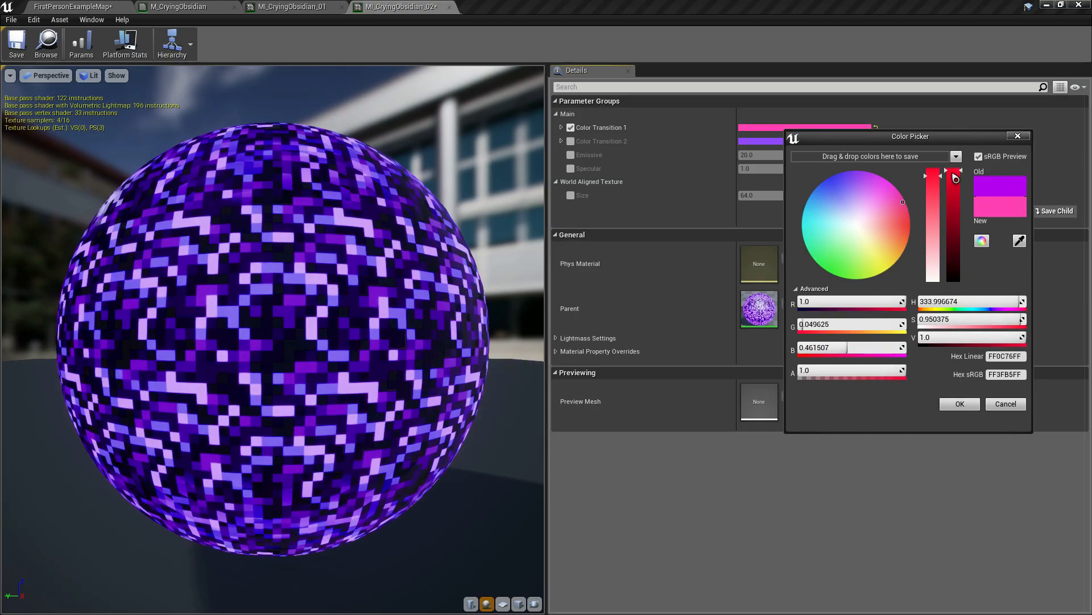
pyautogui.moveTo(965, 177)
pyautogui.mouseDown()
pyautogui.moveTo(966, 200)
pyautogui.moveTo(964, 191)
pyautogui.mouseUp()
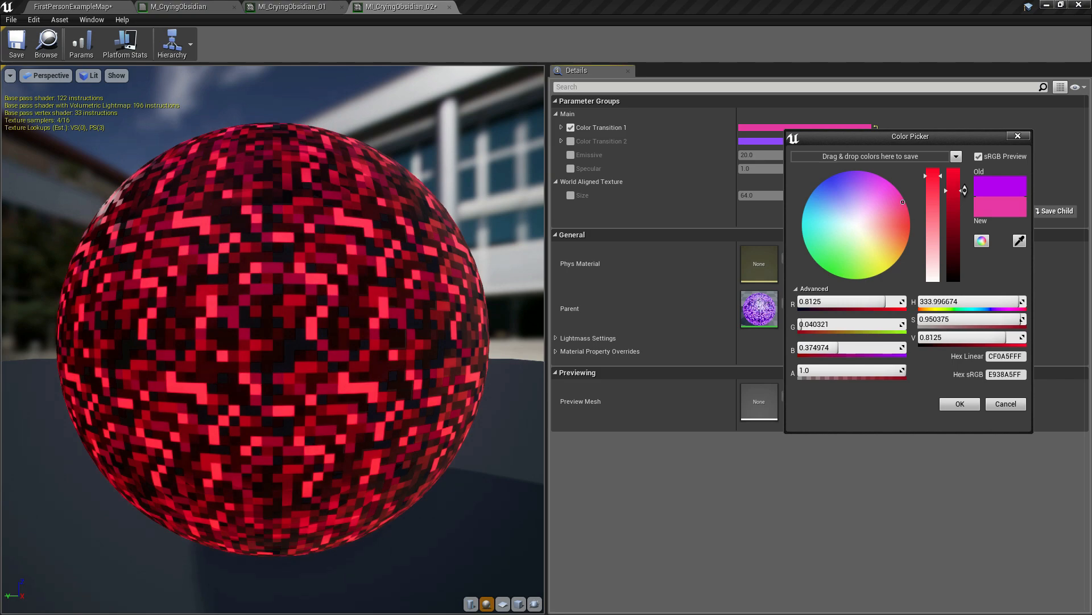
pyautogui.click(973, 406)
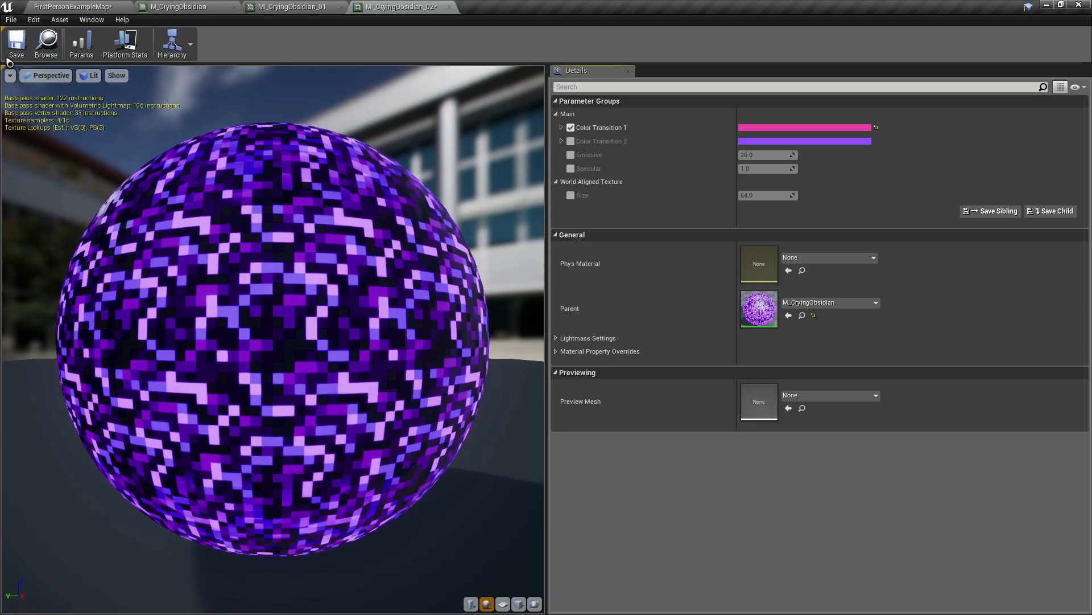
pyautogui.click(16, 51)
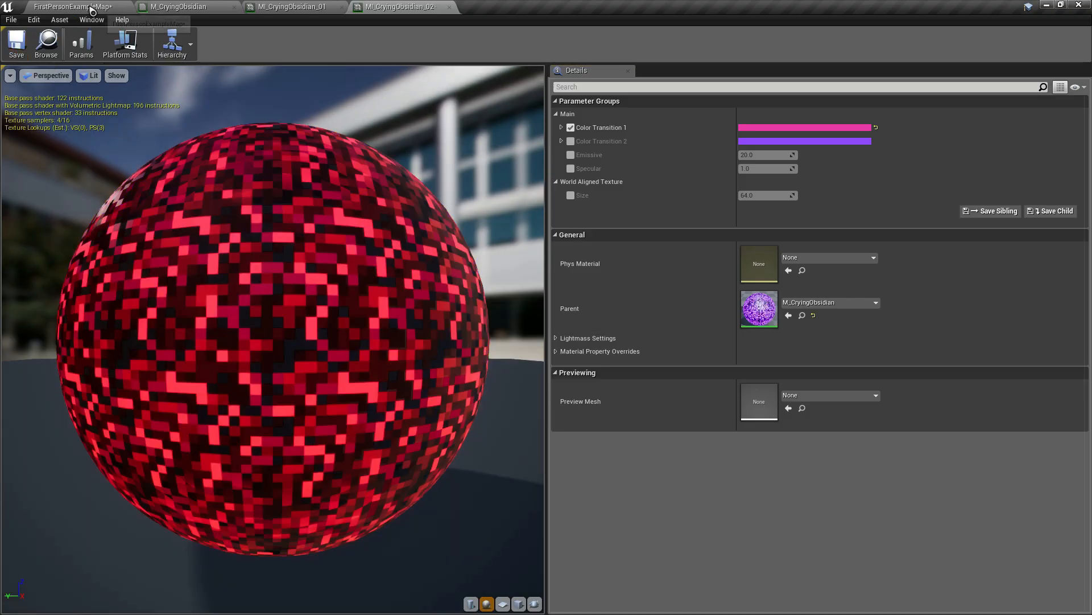
# Return to the level and compare the recoloured cube with the other crying obsidian cube and the nether portal cube.
pyautogui.click(91, 7)
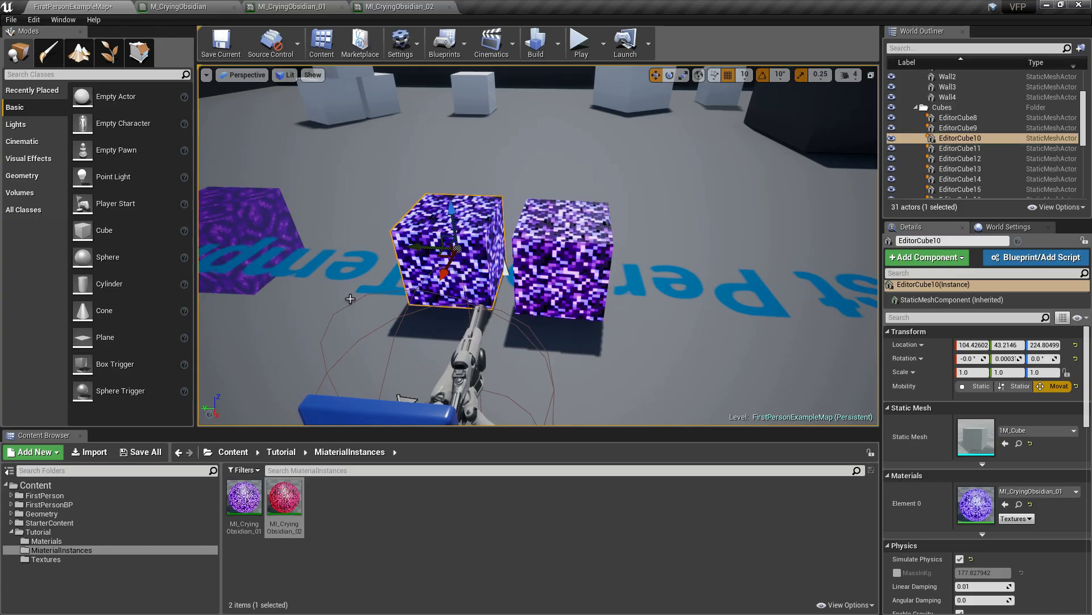
pyautogui.rightClick(379, 532)
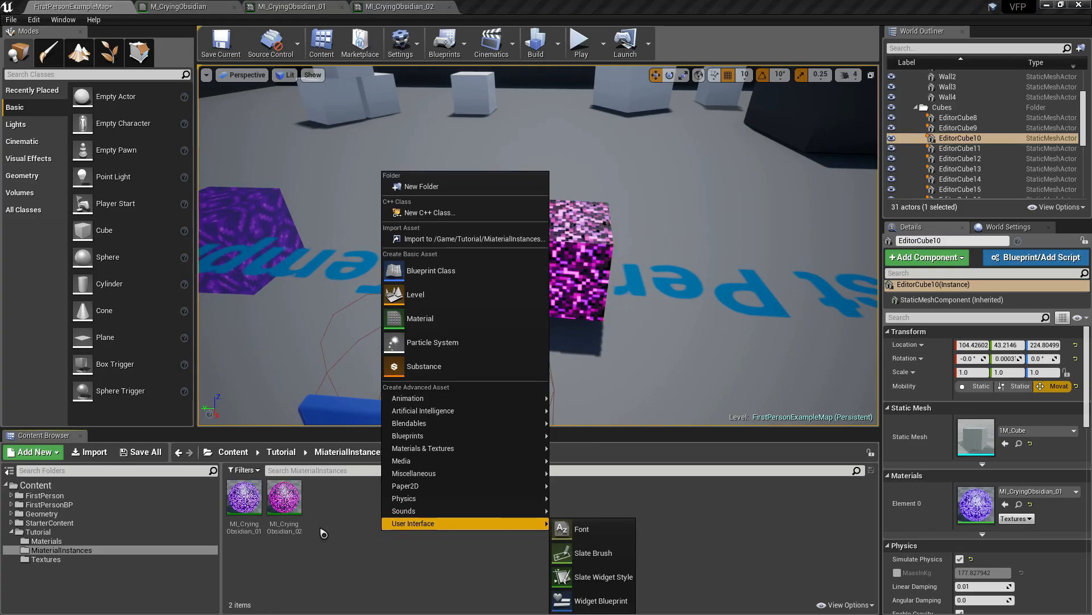
pyautogui.click(325, 533)
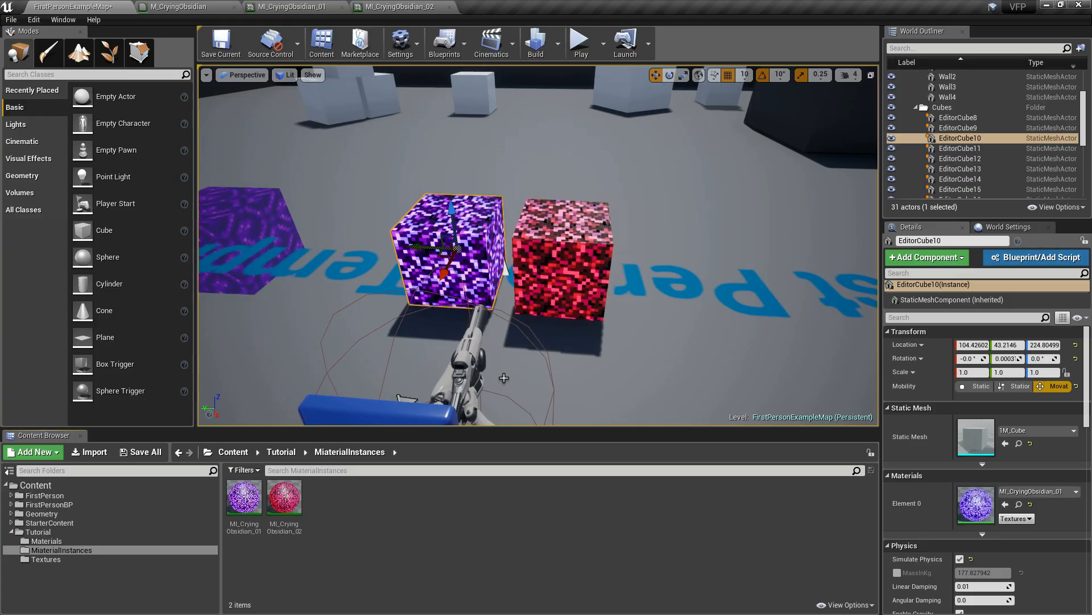
pyautogui.moveTo(542, 354)
pyautogui.mouseDown(button='right')
pyautogui.moveTo(599, 355)
pyautogui.moveTo(543, 355)
pyautogui.moveTo(554, 349)
pyautogui.mouseUp(button='right')
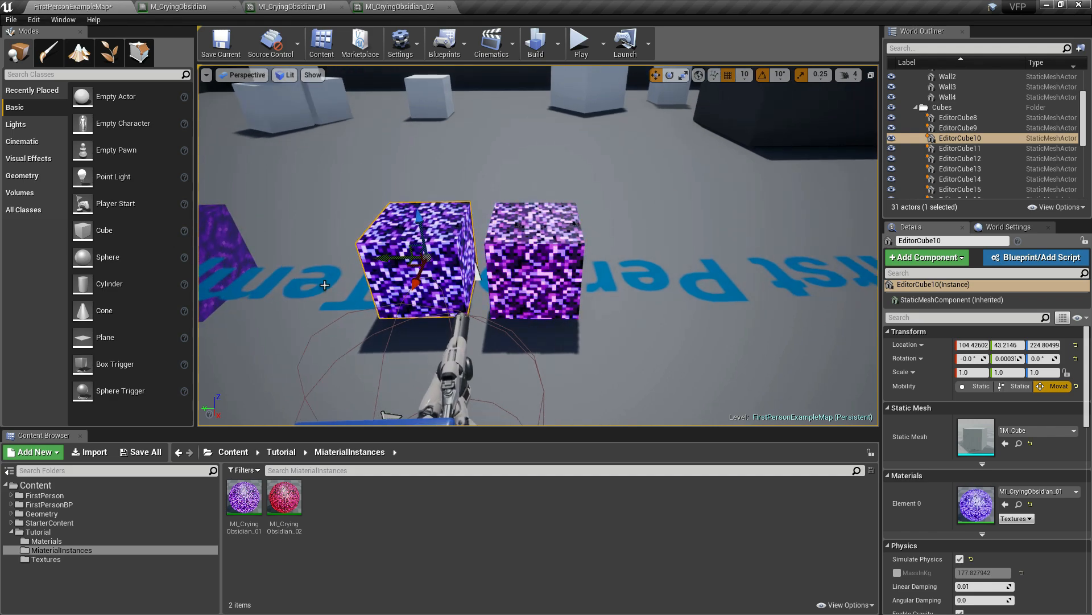
pyautogui.moveTo(325, 285); pyautogui.dragTo(361, 302, button='right')
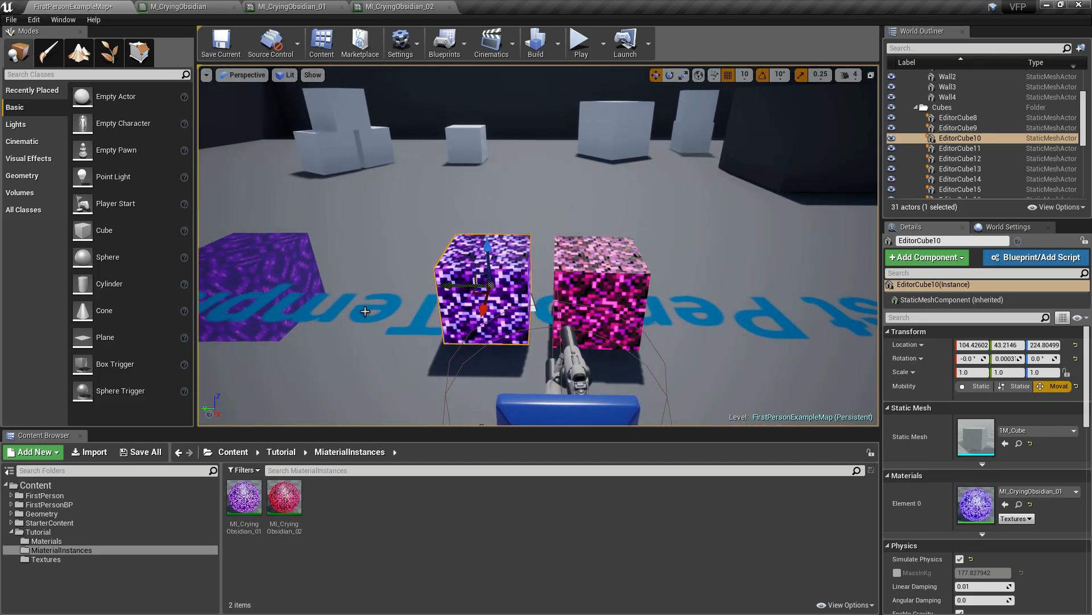
pyautogui.click(265, 261)
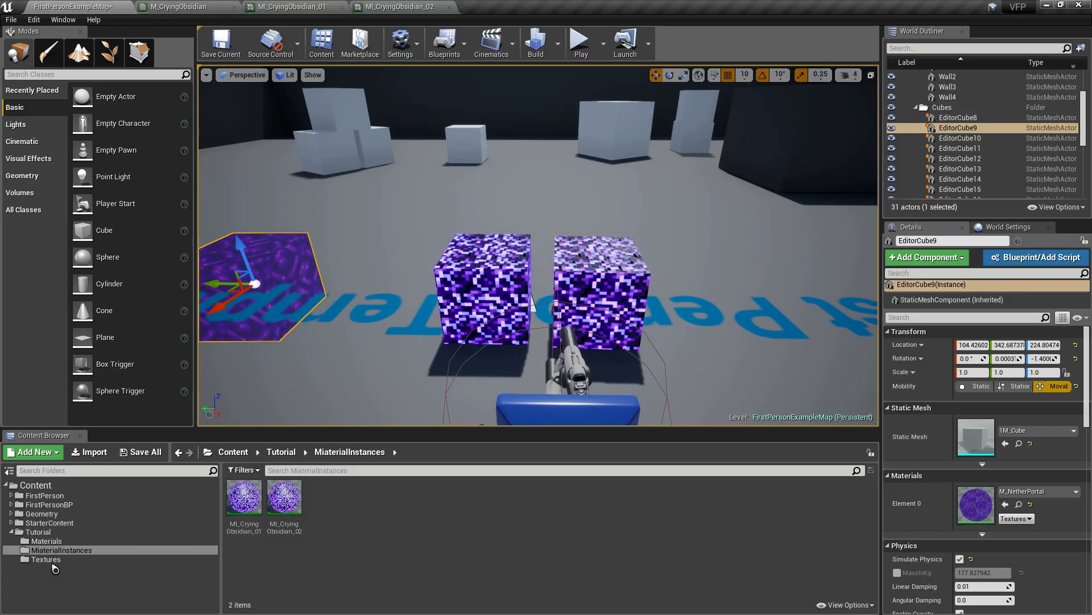
pyautogui.moveTo(275, 390); pyautogui.dragTo(323, 359, button='right')
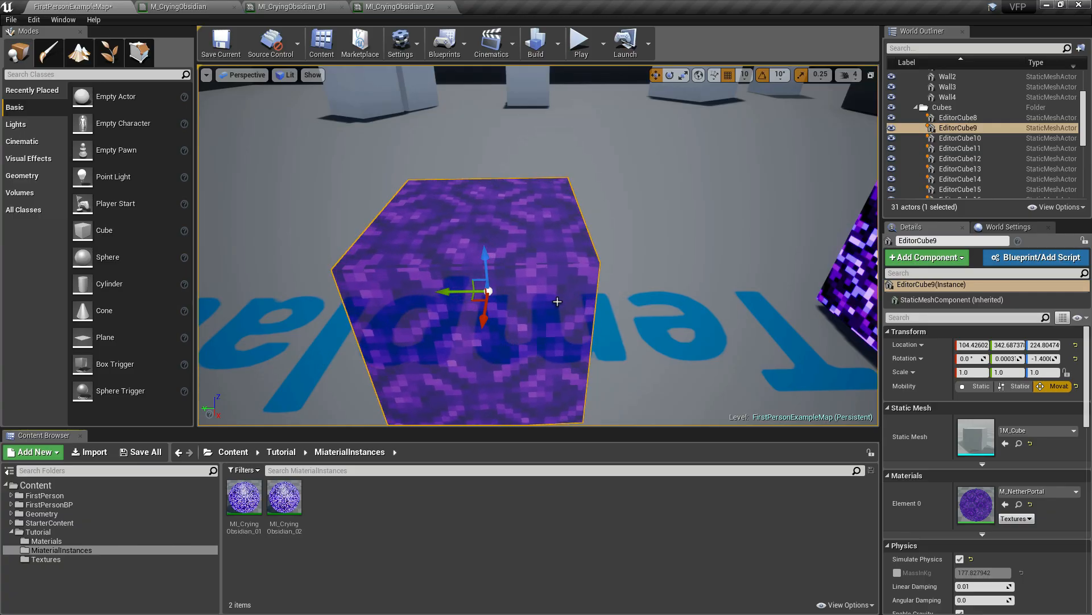
pyautogui.press('s')
pyautogui.moveTo(558, 302)
pyautogui.mouseDown(button='right')
pyautogui.moveTo(541, 306)
pyautogui.moveTo(557, 302)
pyautogui.mouseUp(button='right')
pyautogui.press('d')
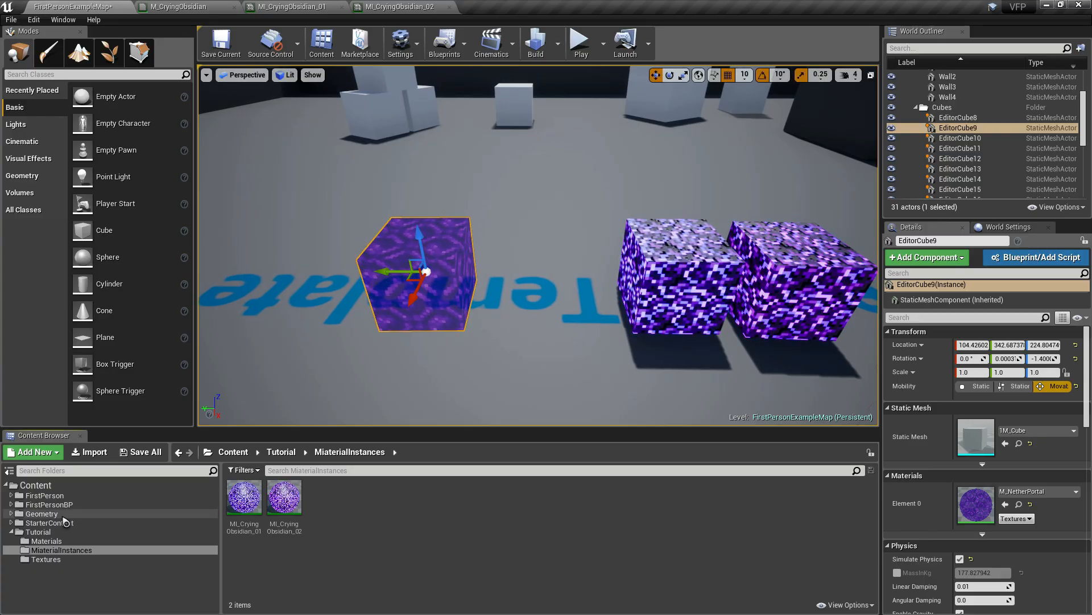
# Create a material instance of M_NetherPortal from the Materials folder and name it MI_NetherPortal_01.
pyautogui.click(47, 541)
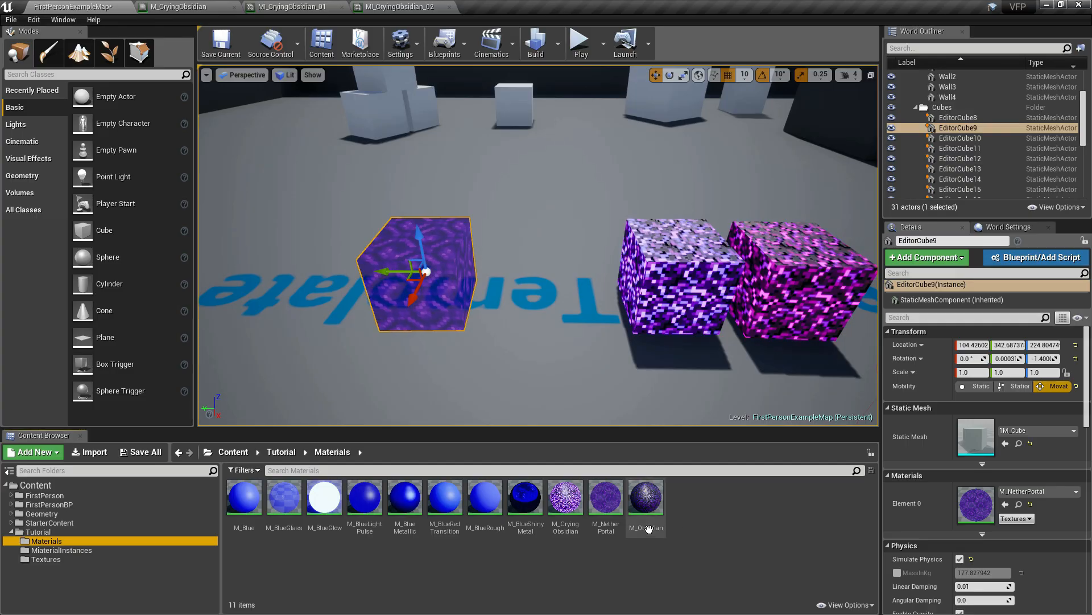
pyautogui.click(637, 555)
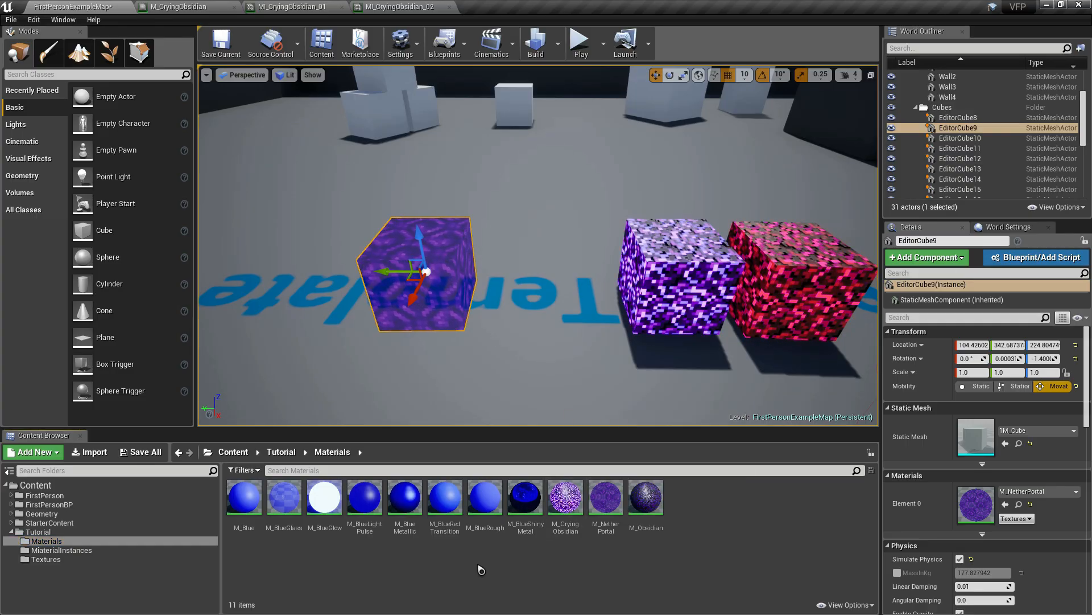
pyautogui.click(608, 494)
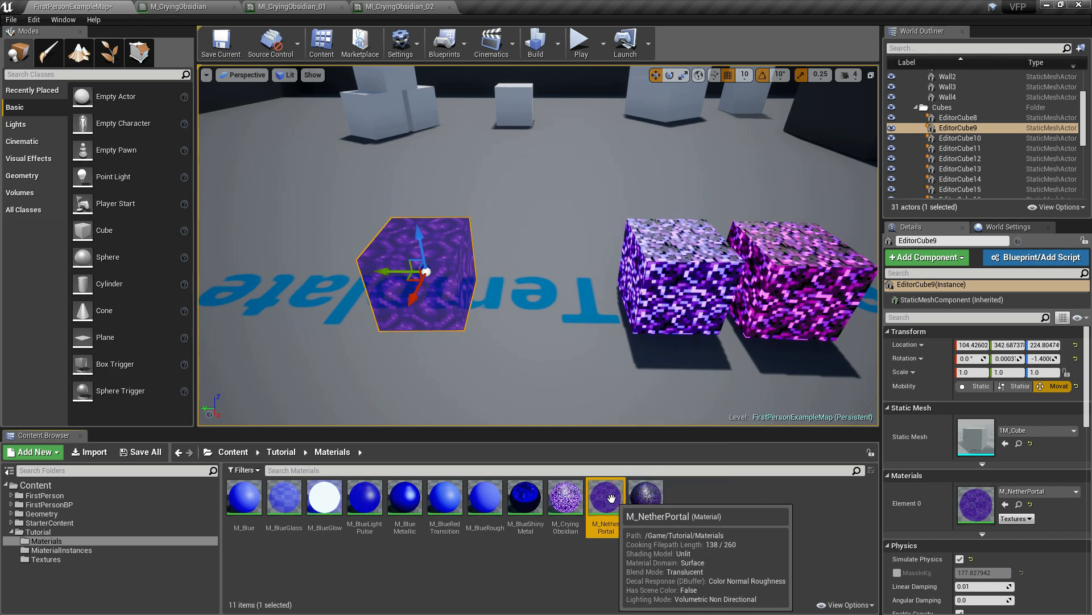
pyautogui.rightClick(617, 502)
pyautogui.click(648, 255)
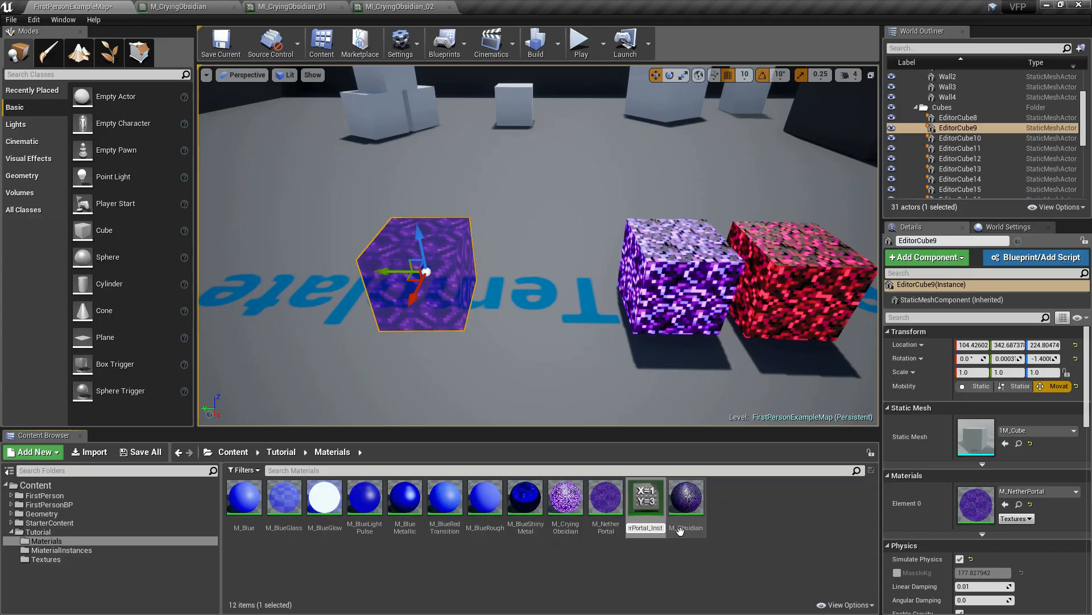
pyautogui.press('BackSpace')
pyautogui.press('BackSpace')
pyautogui.press('BackSpace')
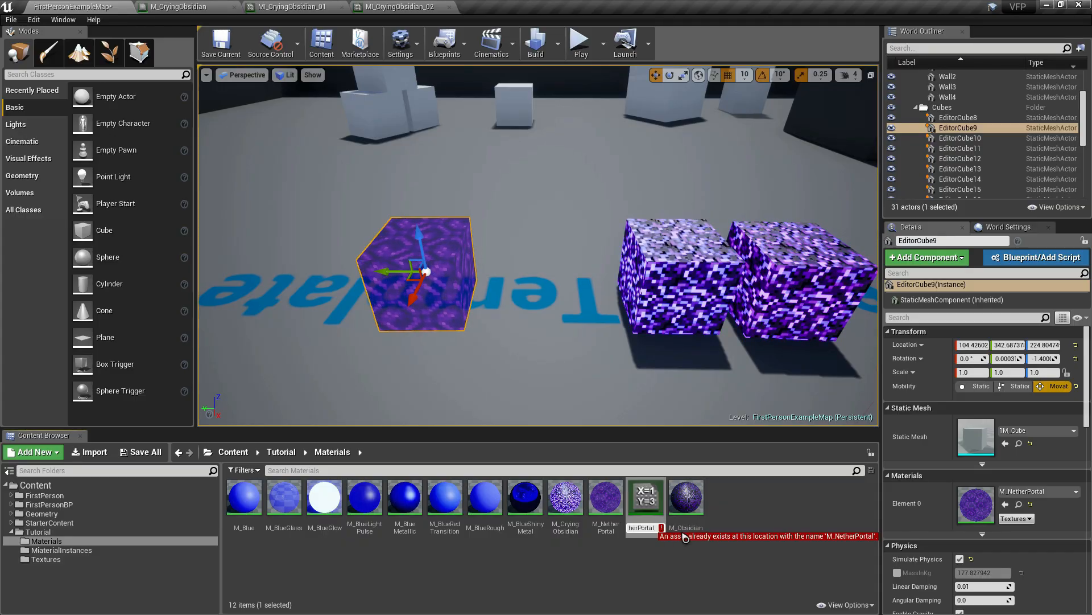
pyautogui.write('_01')
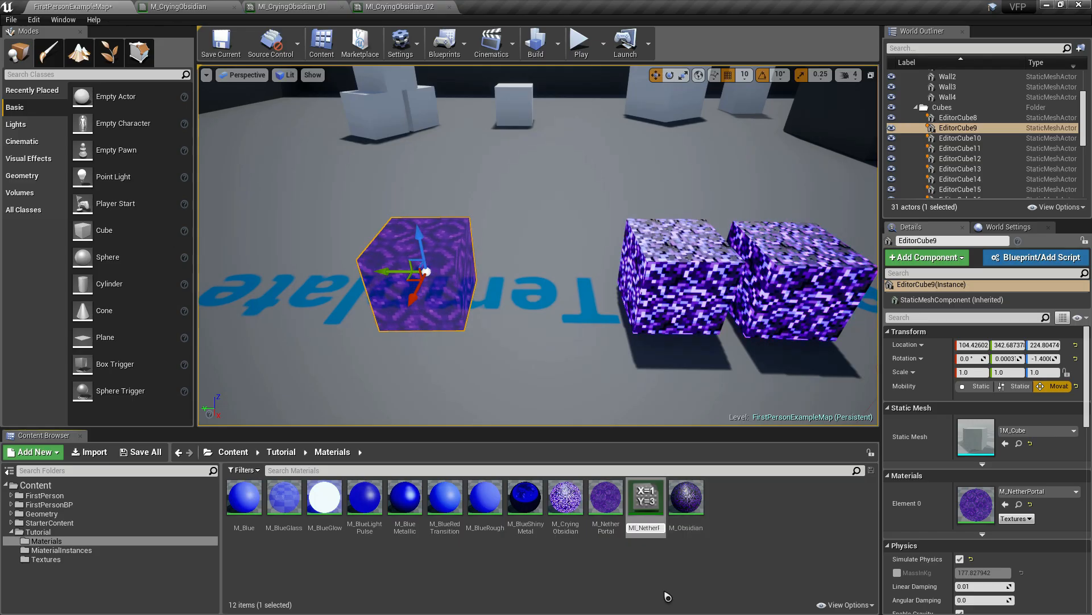
pyautogui.press('Return')
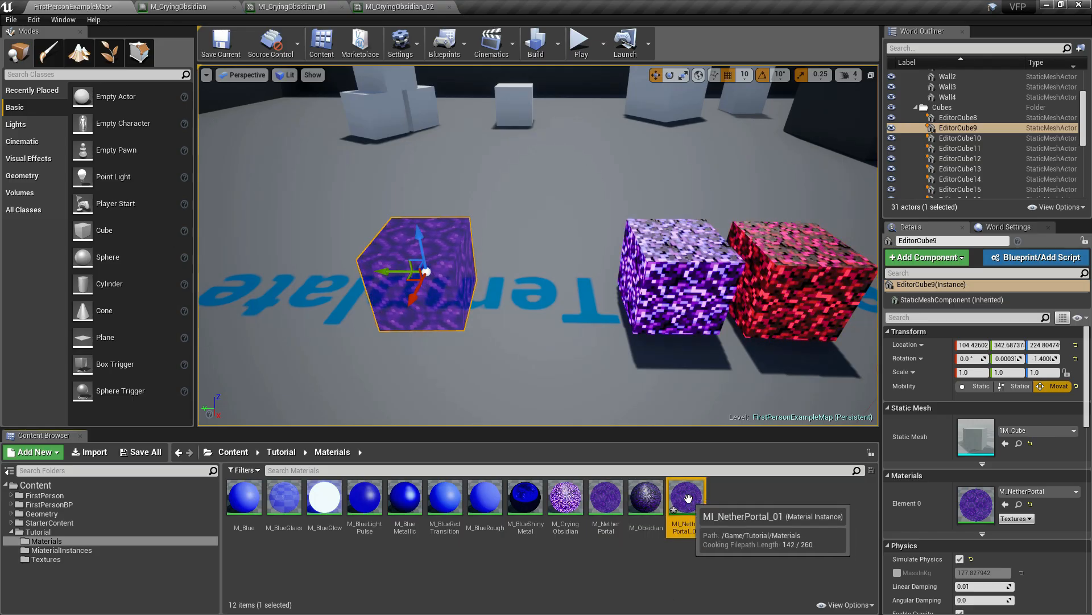
# Move MI_NetherPortal_01 into the MiaterialInstances folder and open that folder.
pyautogui.moveTo(686, 500); pyautogui.dragTo(76, 553)
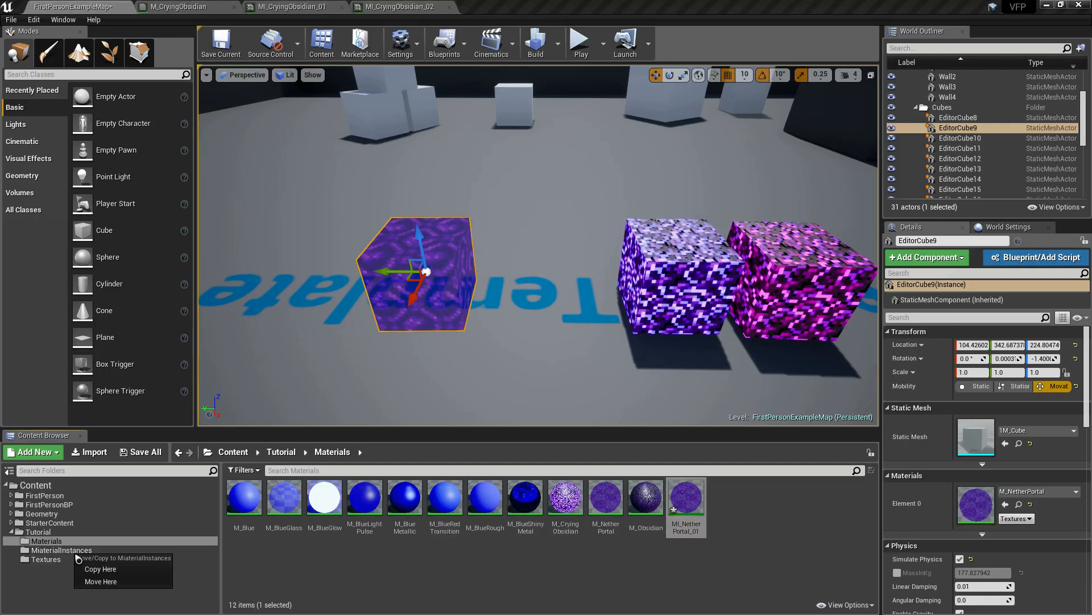
pyautogui.click(113, 584)
pyautogui.click(74, 550)
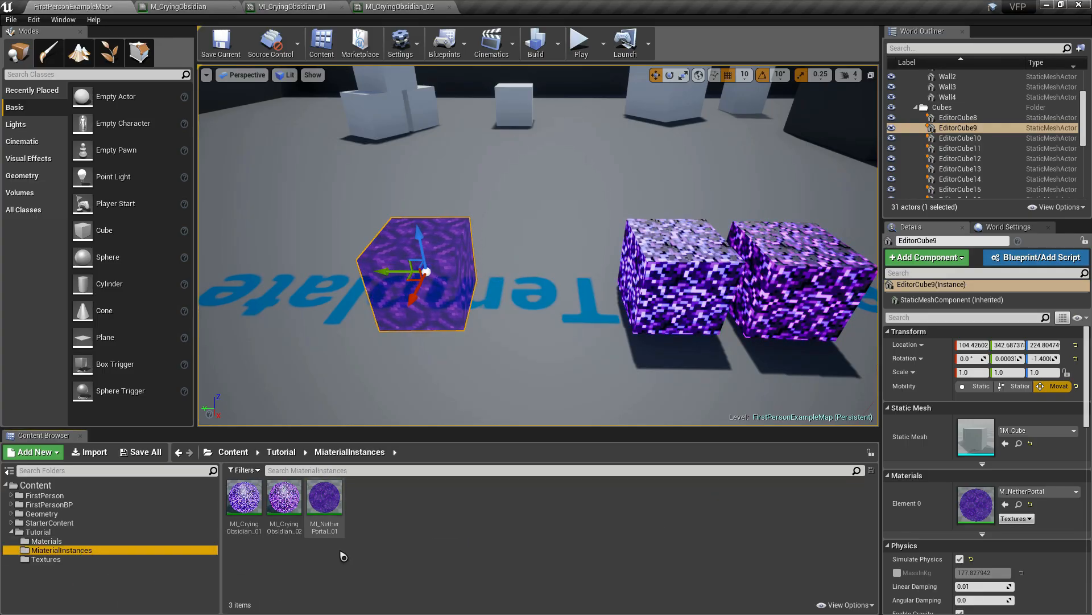
# Make three copies of MI_NetherPortal_01 in the MiaterialInstances folder.
pyautogui.click(325, 507)
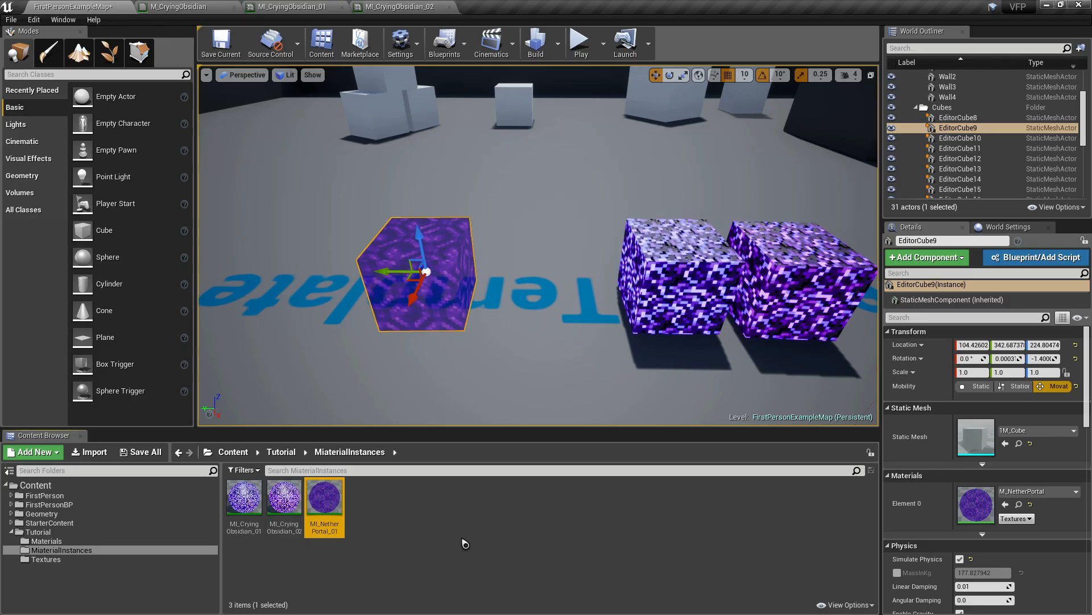
pyautogui.hotkey('ctrl', 'v')
pyautogui.hotkey('ctrl', 'v')
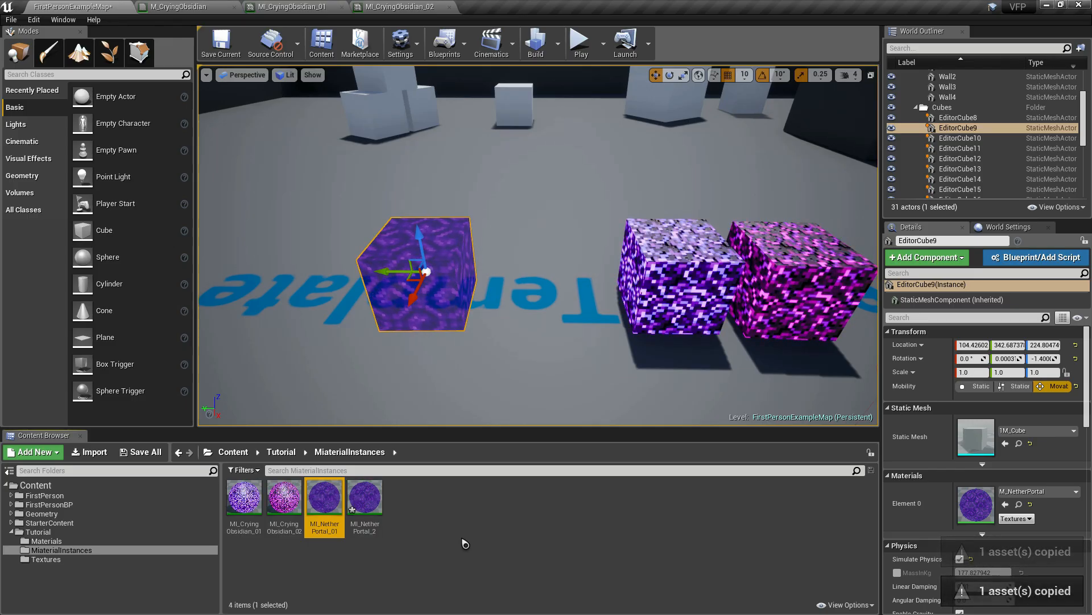
pyautogui.hotkey('ctrl', 'v')
pyautogui.hotkey('ctrl', 'v')
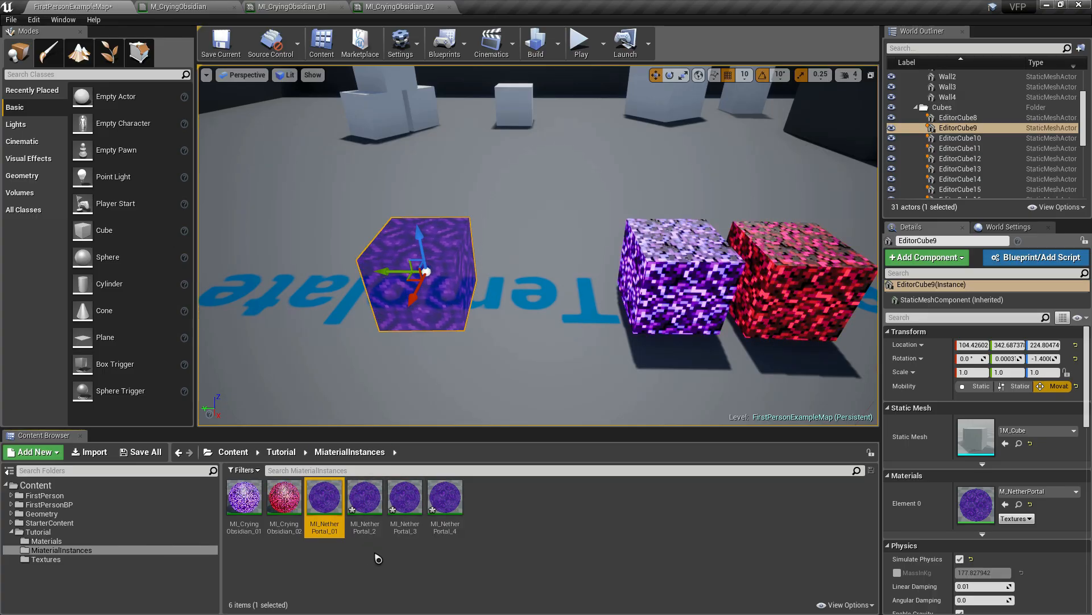
# Rename the MI_NetherPortal_2 copy as MI_NetherPortal_02.
pyautogui.click(365, 500)
pyautogui.rightClick(371, 501)
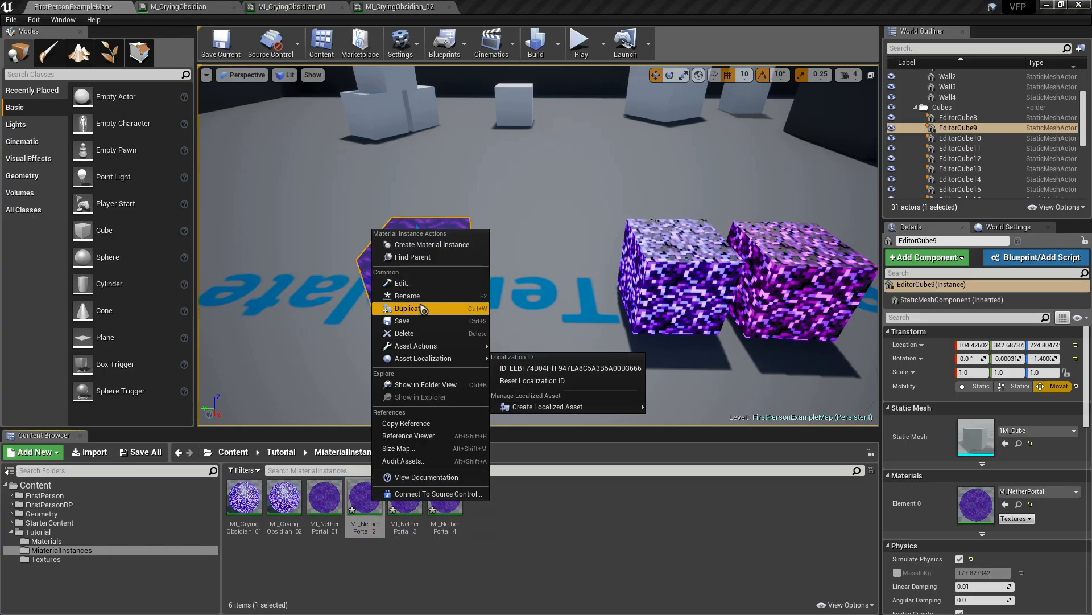
pyautogui.click(407, 295)
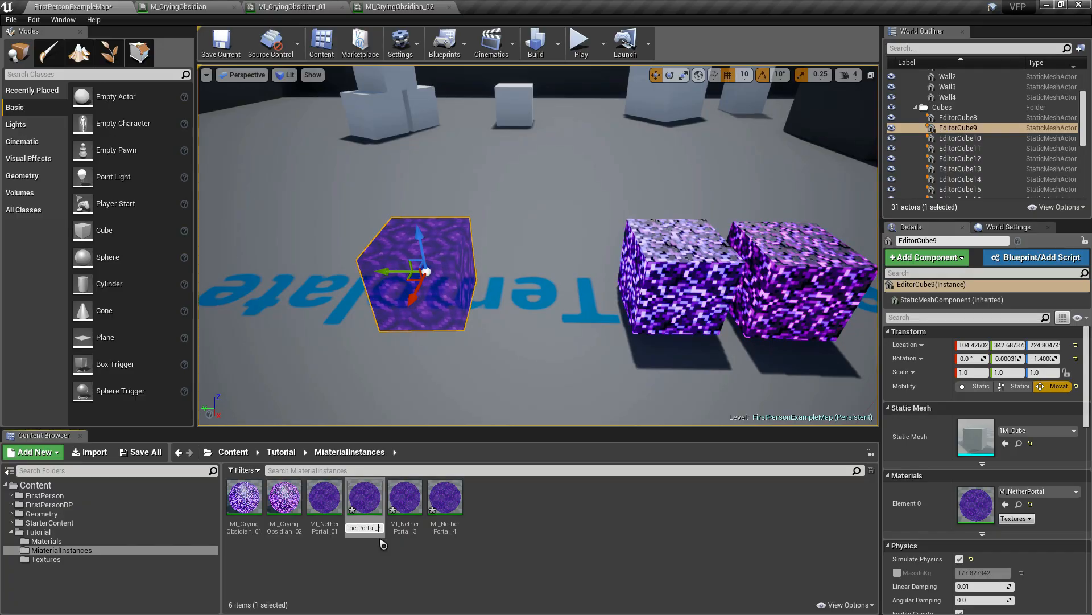
pyautogui.write('2')
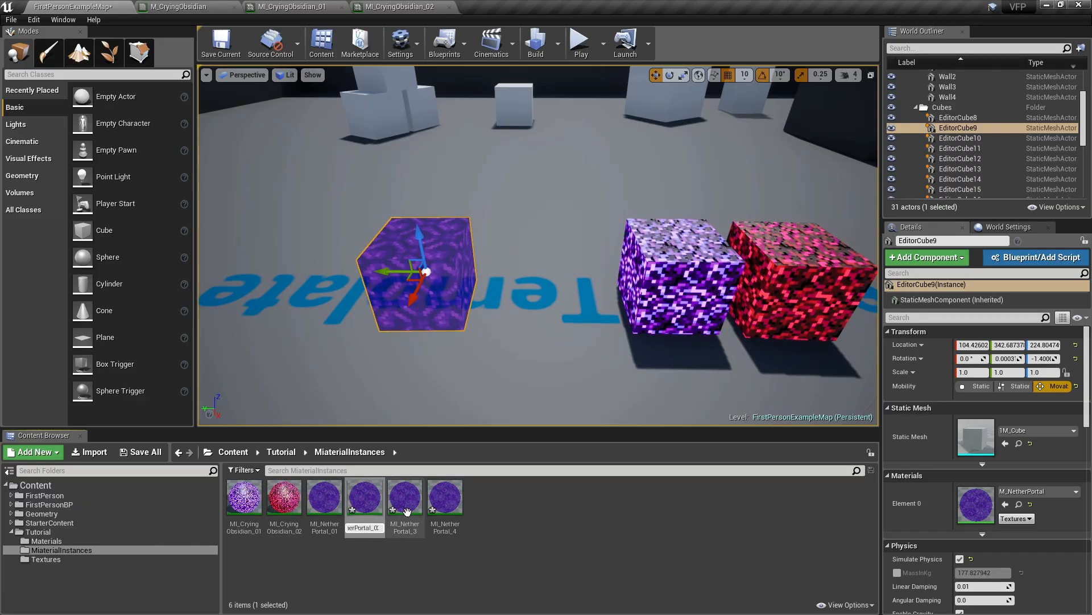
pyautogui.press('Return')
# Rename the MI_NetherPortal_3 copy as MI_NetherPortal_03.
pyautogui.click(334, 508)
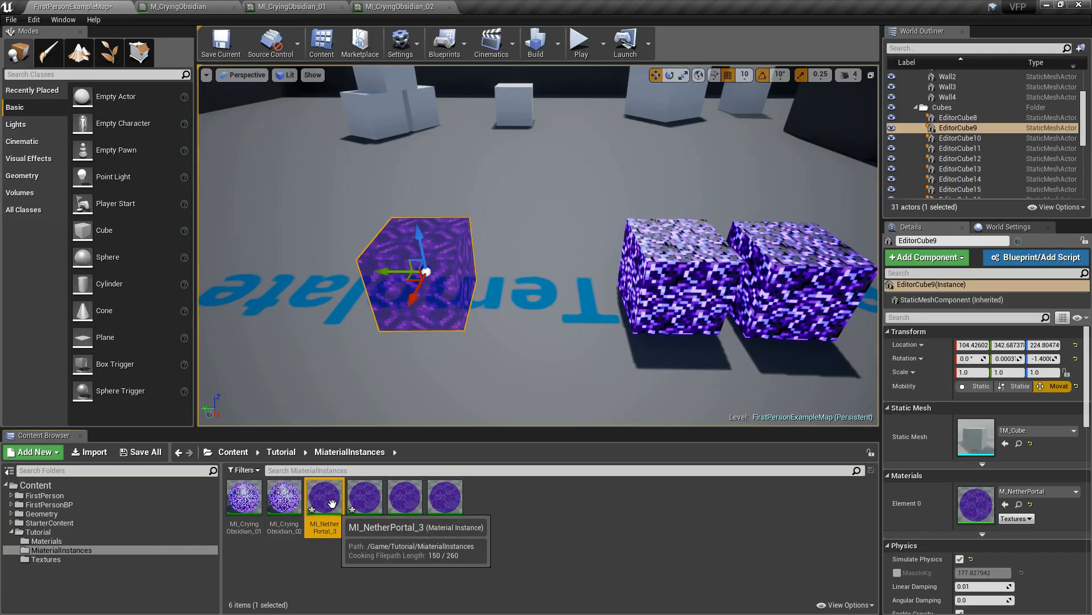
pyautogui.rightClick(335, 507)
pyautogui.click(366, 295)
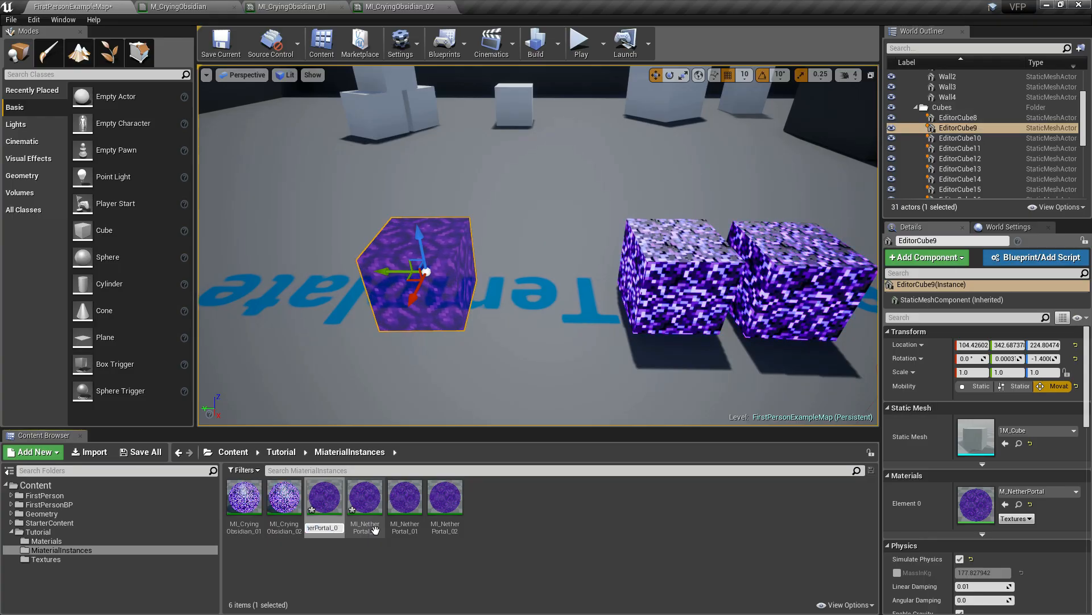
pyautogui.write('03')
pyautogui.press('Return')
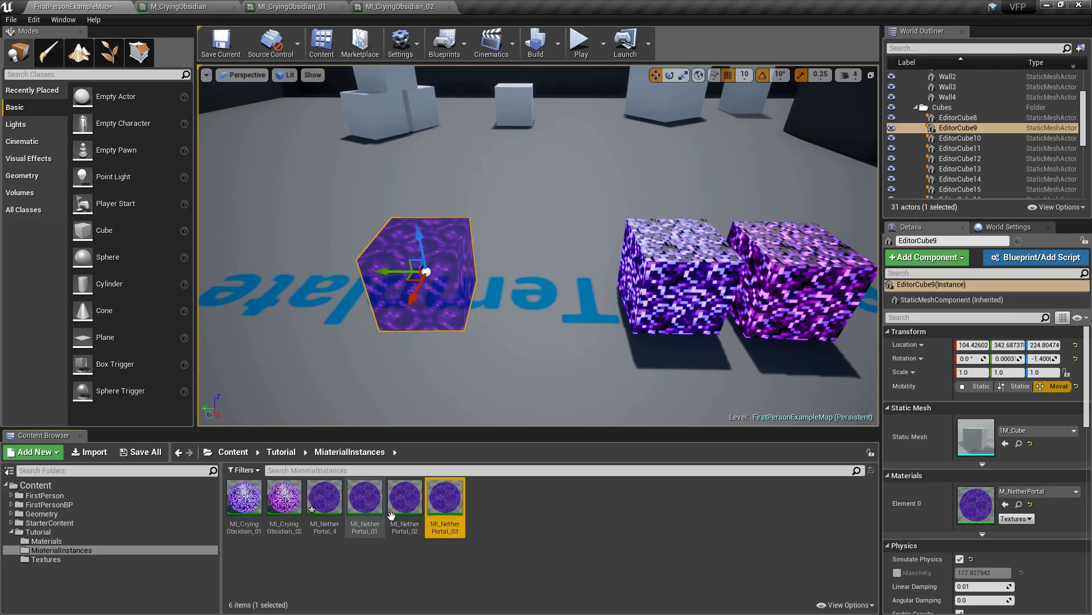
# Rename the MI_NetherPortal_4 copy as MI_NetherPortal_04.
pyautogui.rightClick(333, 502)
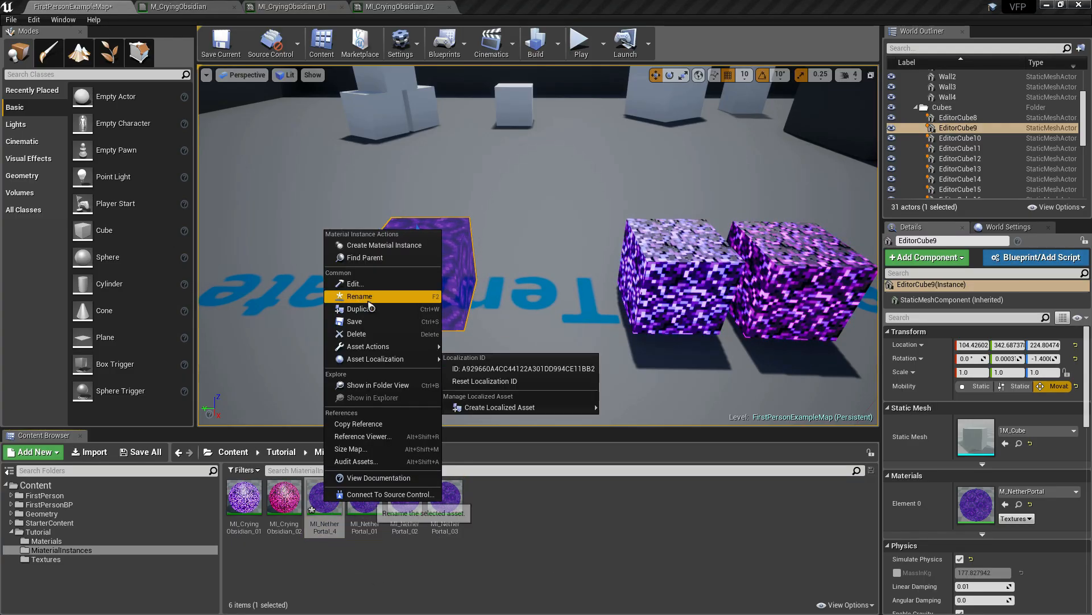
pyautogui.click(360, 296)
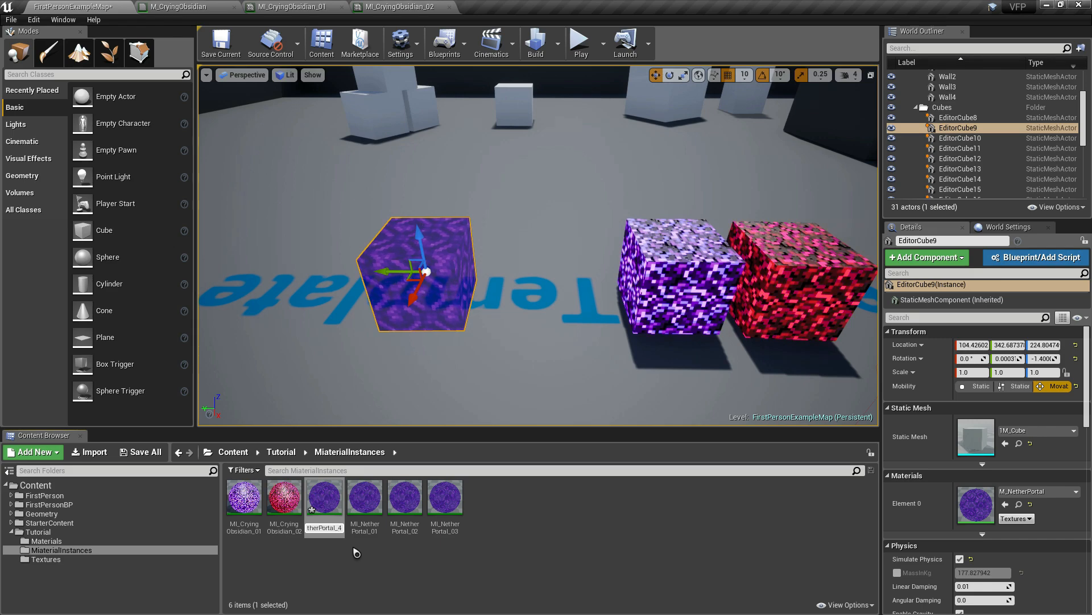
pyautogui.write('04')
pyautogui.press('Return')
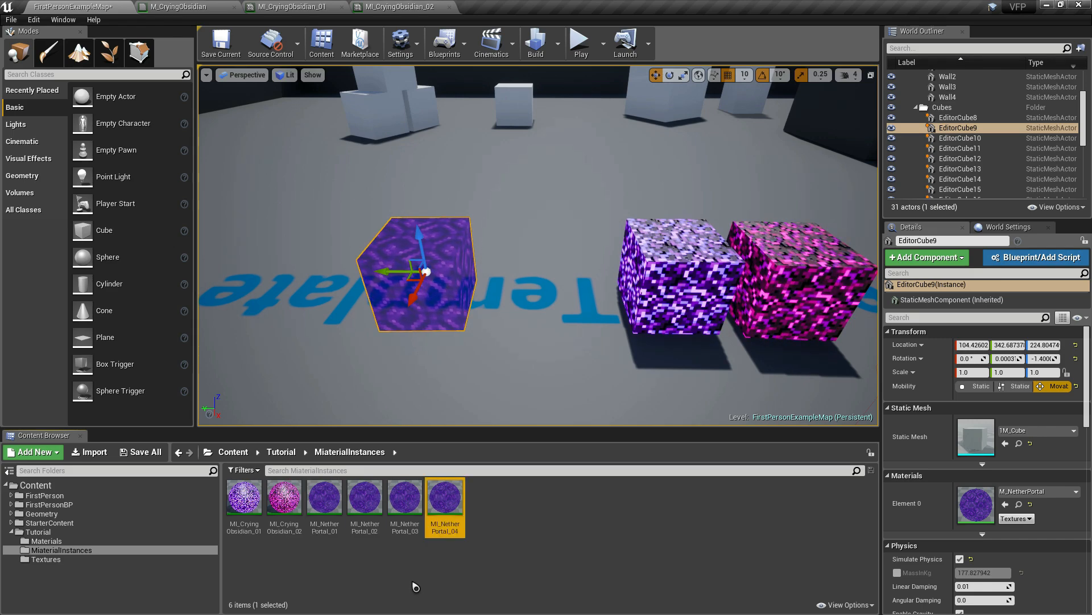
# Open MI_NetherPortal_01, MI_NetherPortal_02, MI_NetherPortal_03 and MI_NetherPortal_04 in their own editors and return to MI_NetherPortal_01.
pyautogui.click(326, 515)
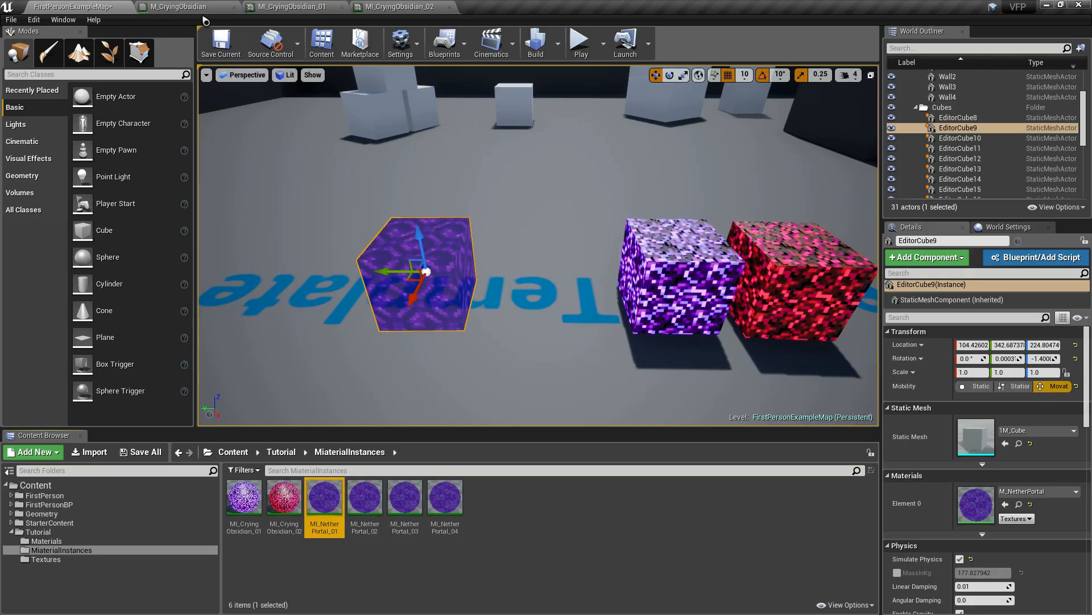
pyautogui.doubleClick(333, 501)
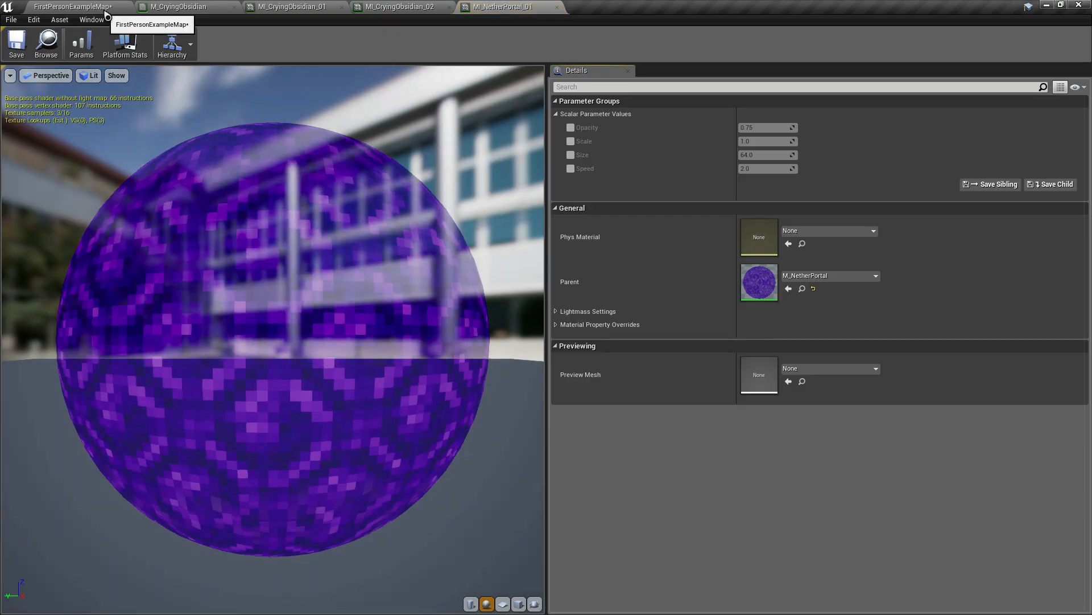
pyautogui.click(93, 8)
pyautogui.doubleClick(360, 496)
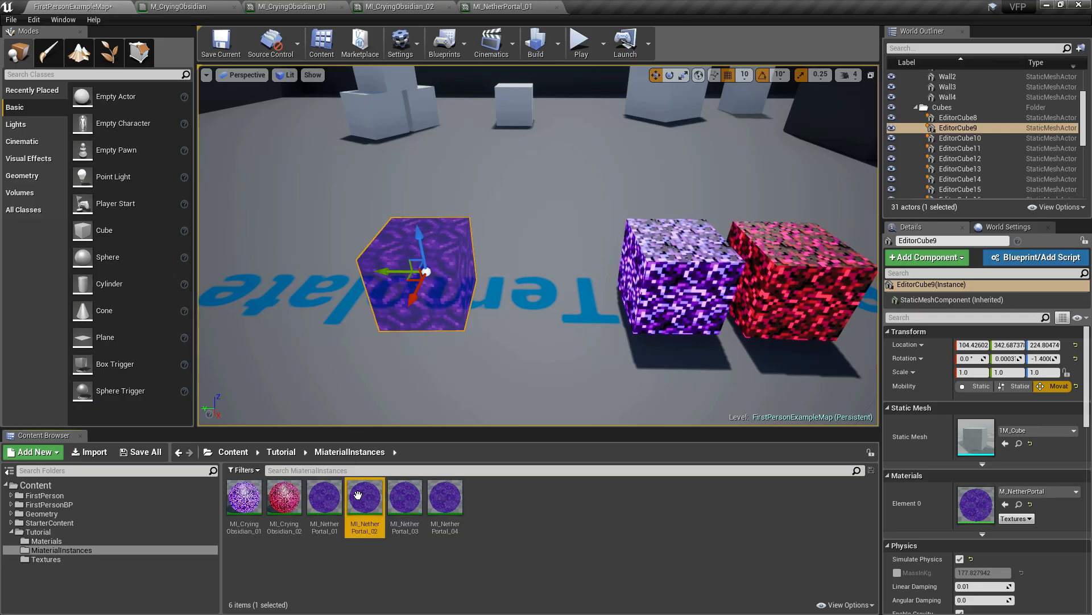
pyautogui.click(90, 7)
pyautogui.doubleClick(403, 499)
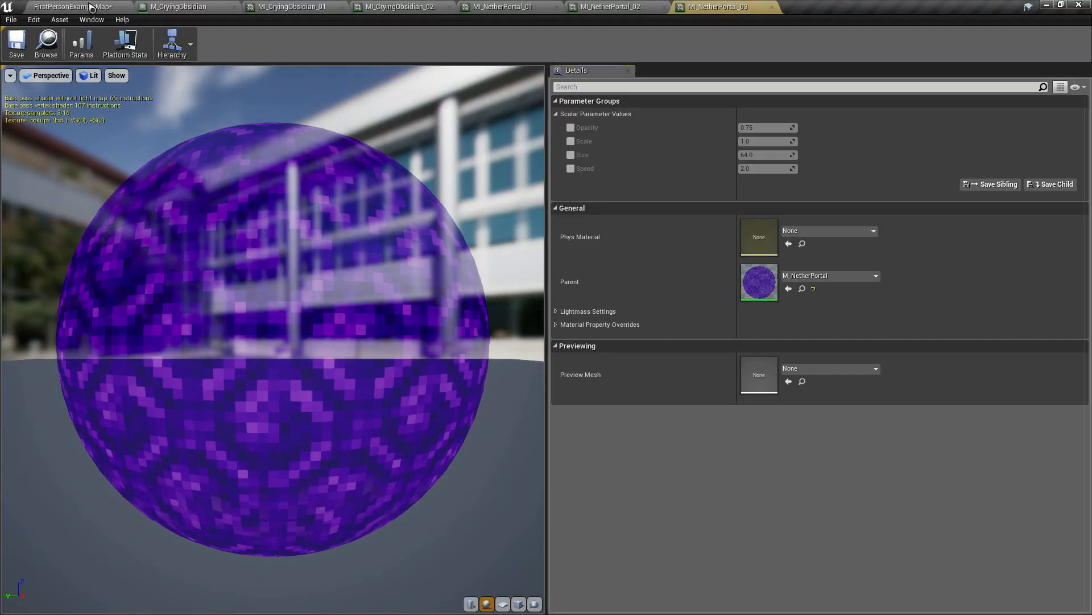
pyautogui.click(91, 6)
pyautogui.doubleClick(445, 498)
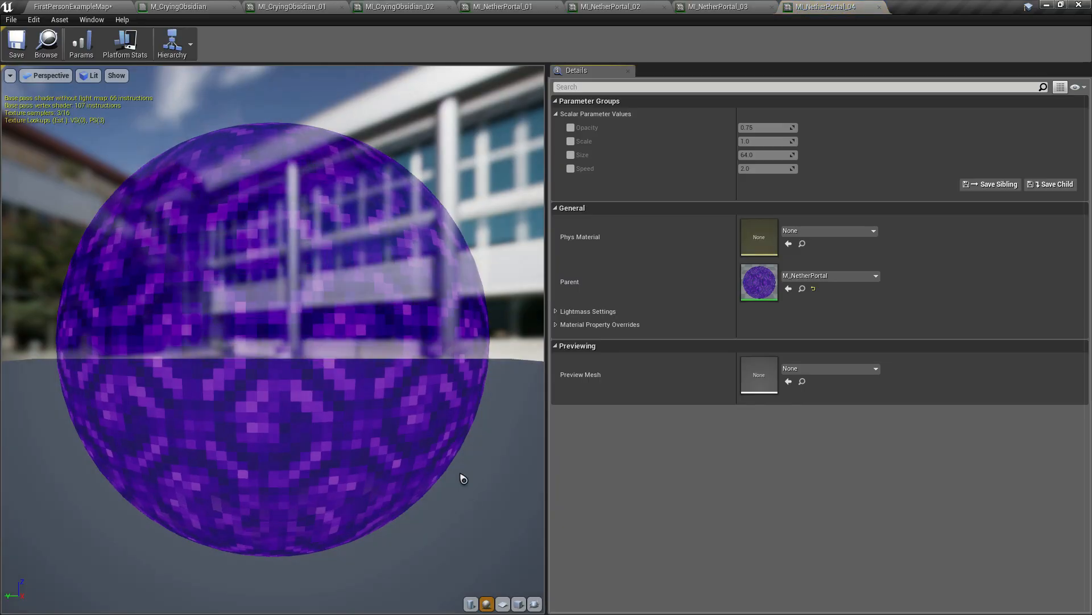
pyautogui.click(509, 6)
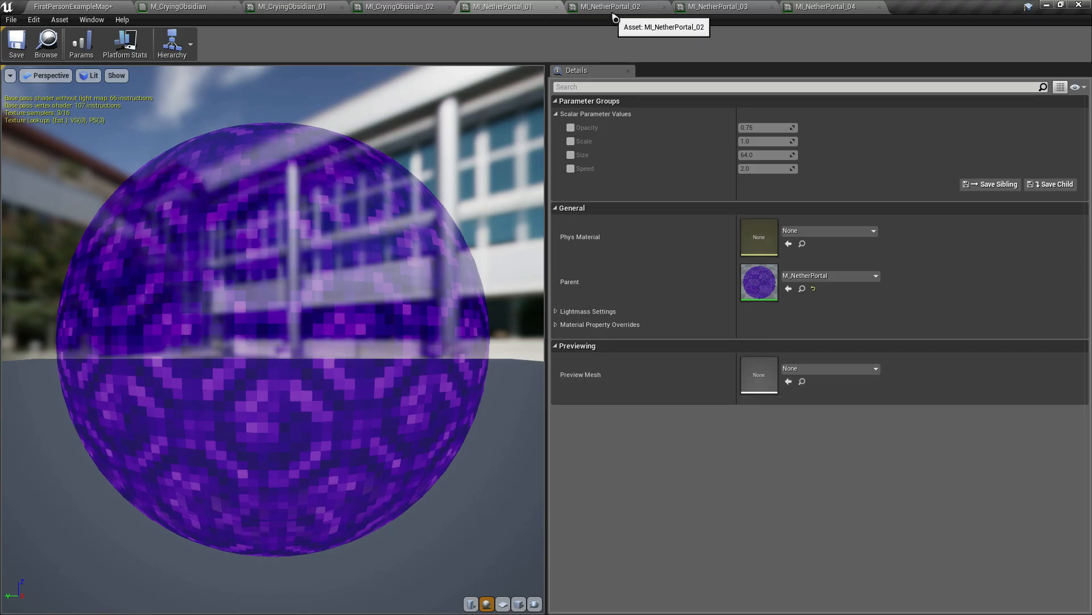
# Open M_NetherPortal from the Materials folder and place its editor directly after M_CryingObsidian.
pyautogui.click(77, 7)
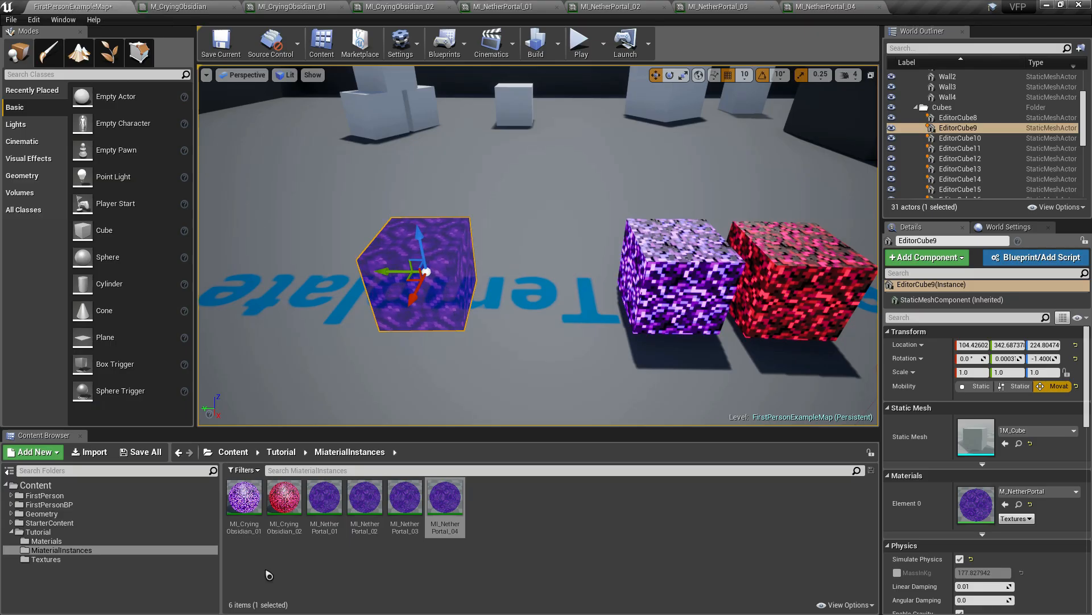
pyautogui.click(44, 540)
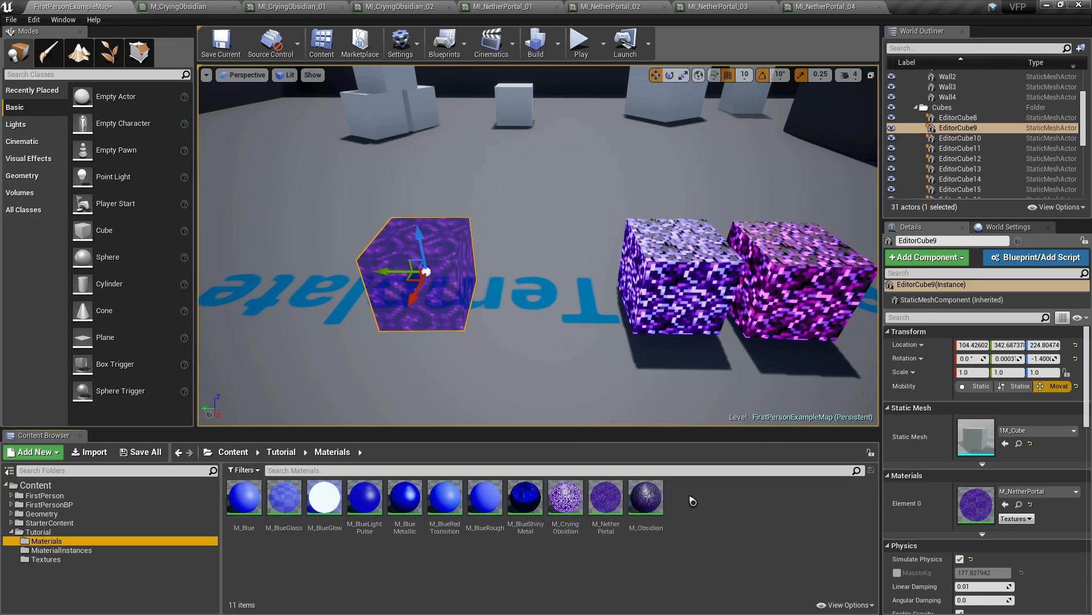
pyautogui.doubleClick(607, 497)
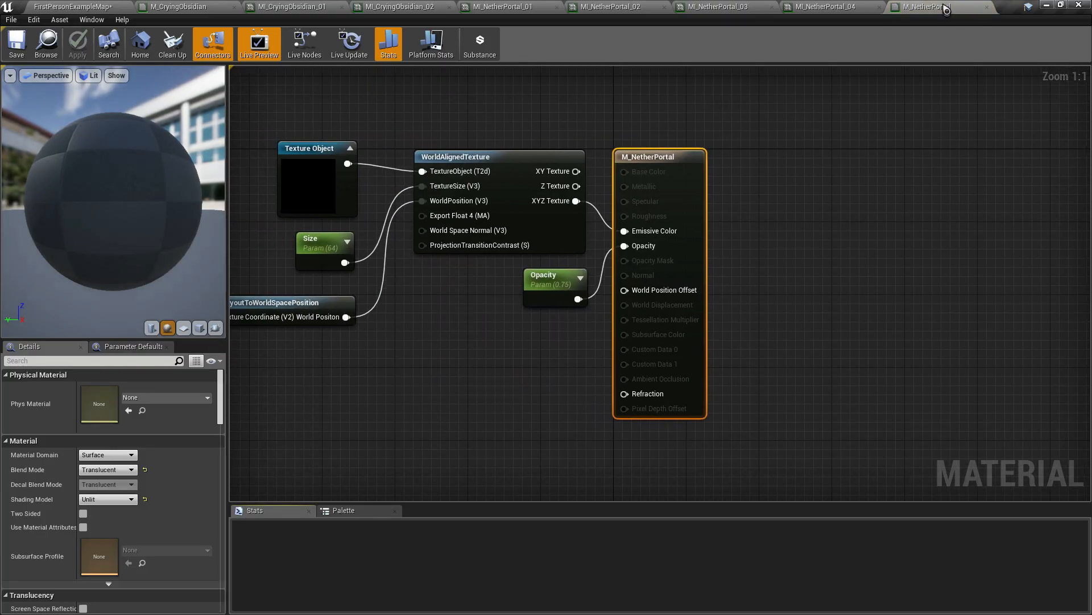
pyautogui.moveTo(821, 7); pyautogui.dragTo(282, 6)
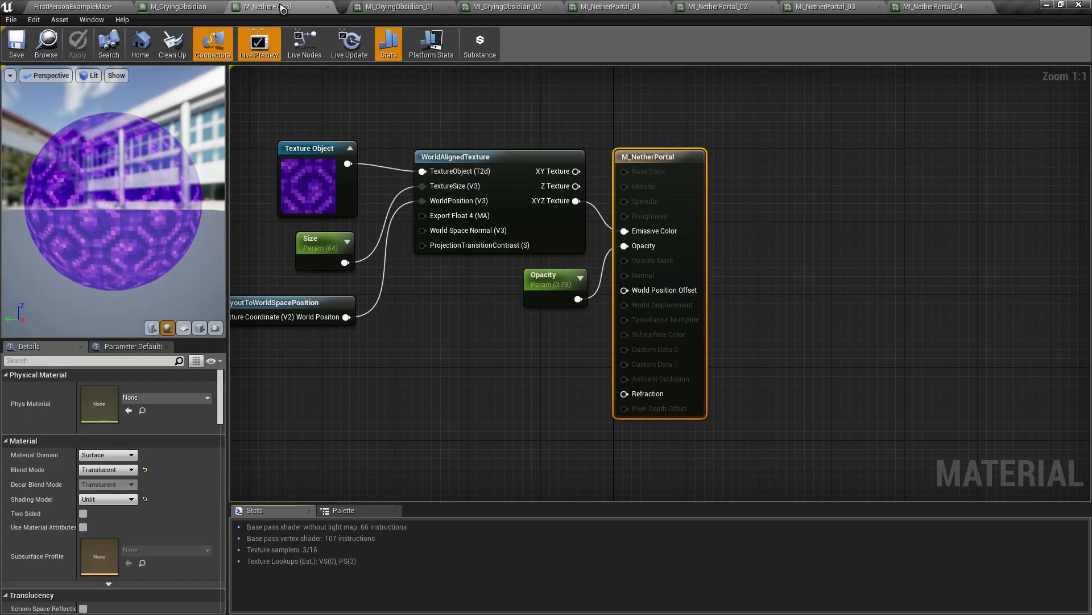
# Examine the Size, Speed, Time and Divide nodes in the M_NetherPortal graph, comparing Size with the one in M_CryingObsidian.
pyautogui.press('Home')
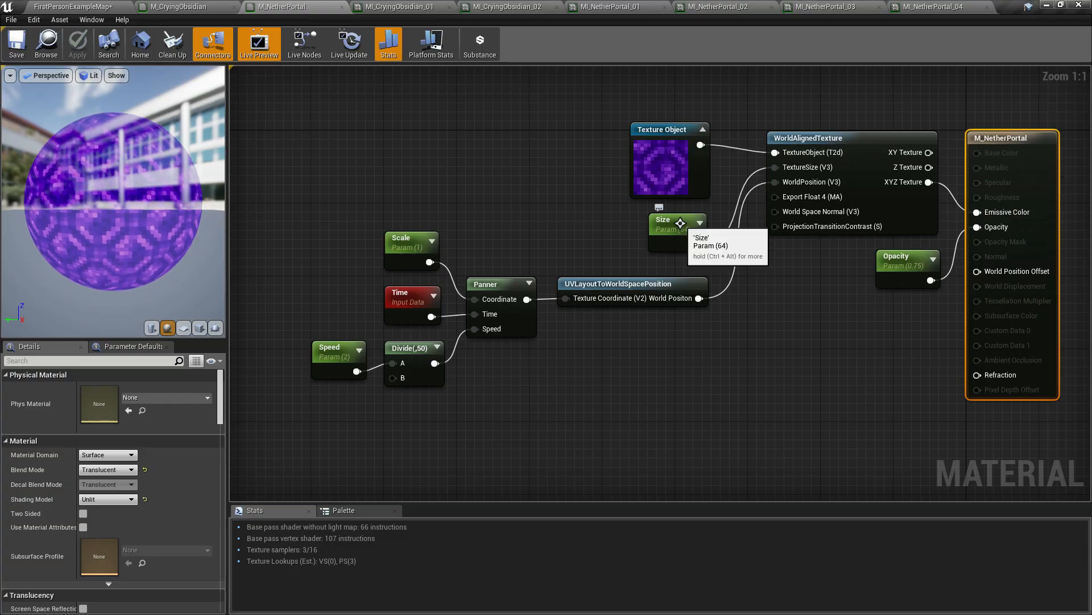
pyautogui.click(218, 8)
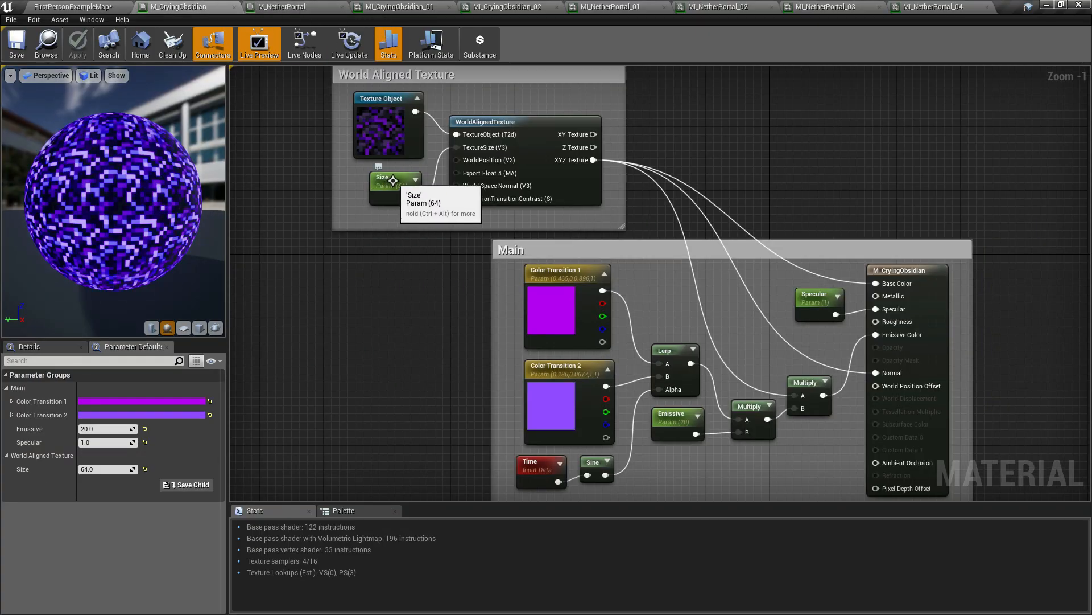
pyautogui.click(289, 7)
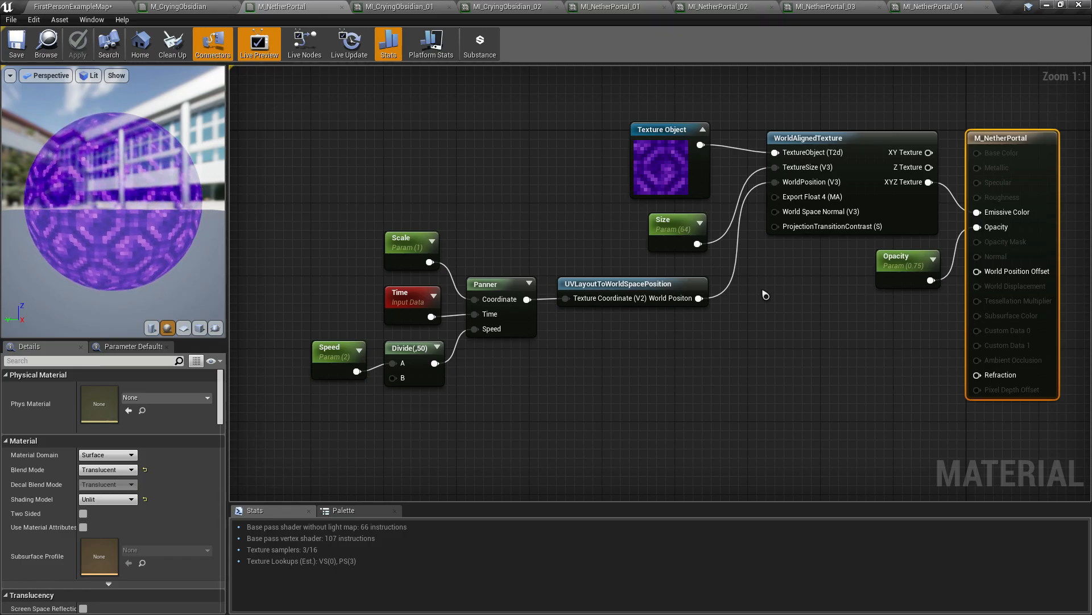
pyautogui.moveTo(630, 382); pyautogui.dragTo(778, 383, button='right')
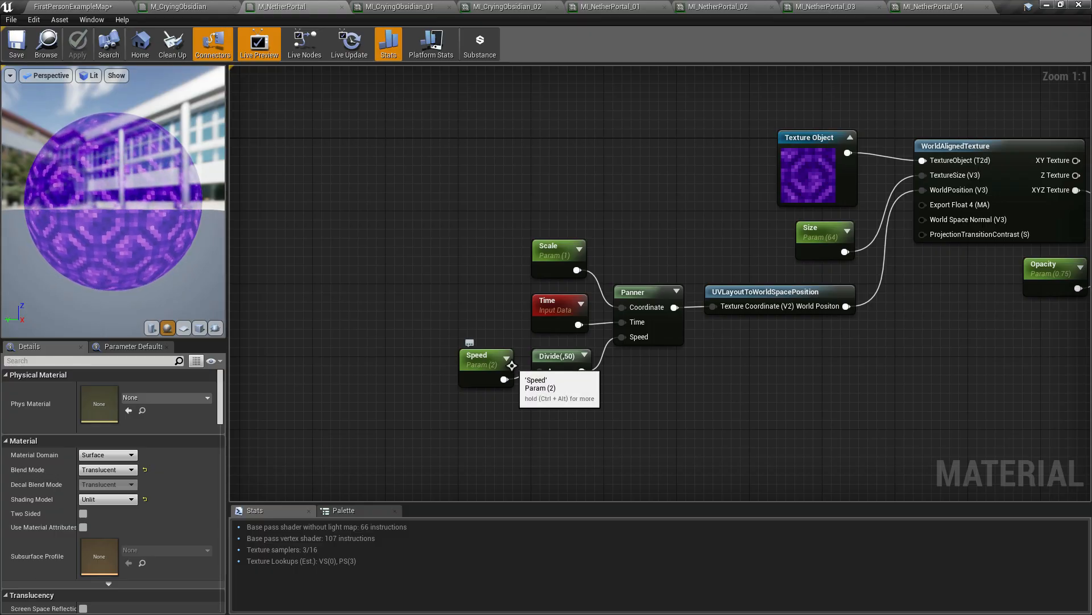
pyautogui.moveTo(705, 383); pyautogui.dragTo(642, 397, button='right')
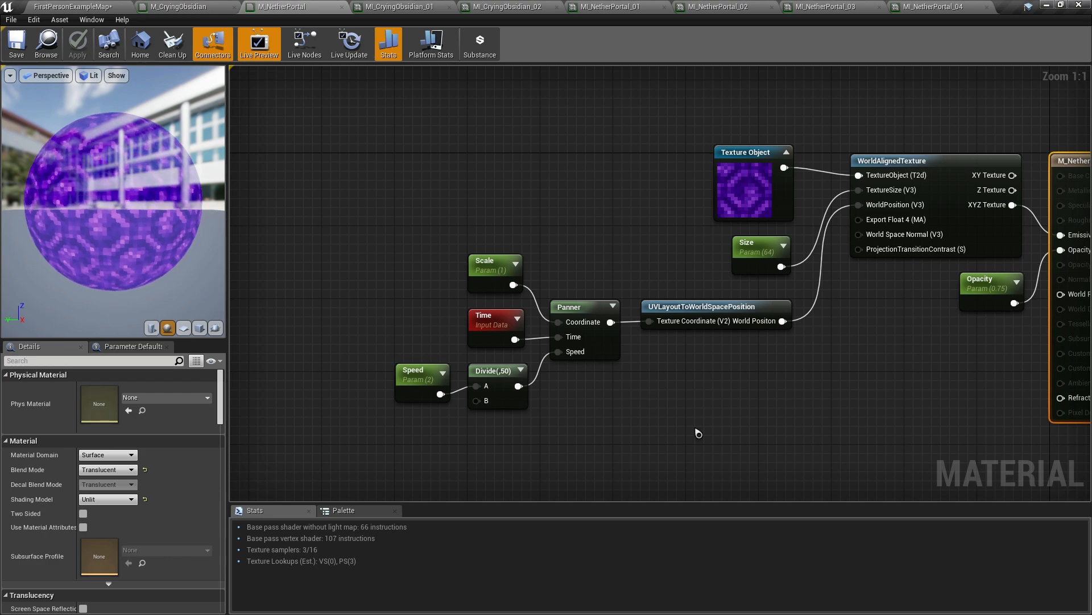
pyautogui.click(485, 322)
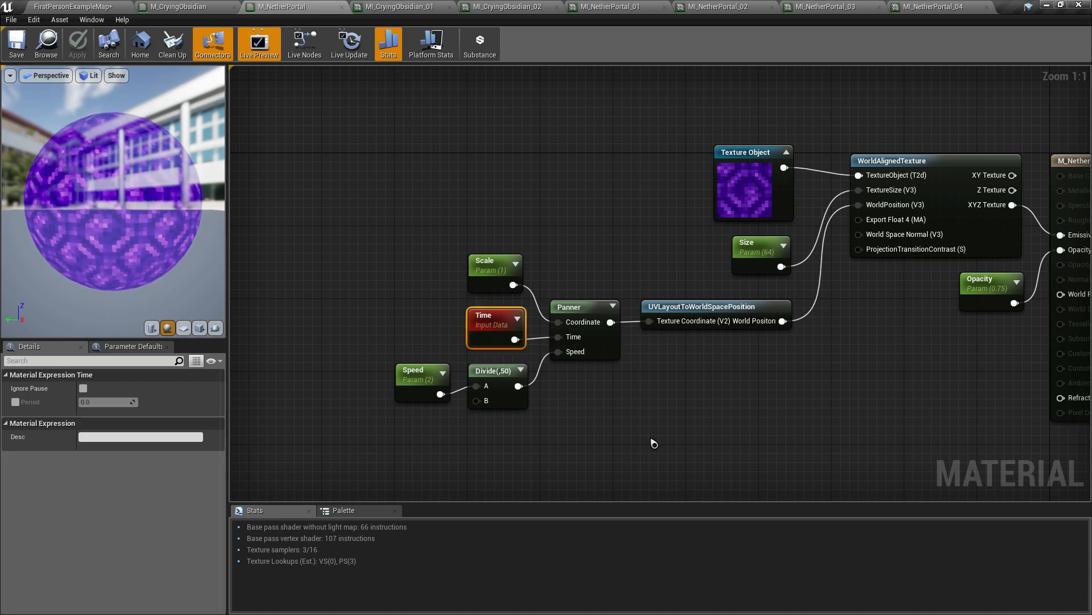
pyautogui.moveTo(575, 445); pyautogui.dragTo(660, 370, button='right')
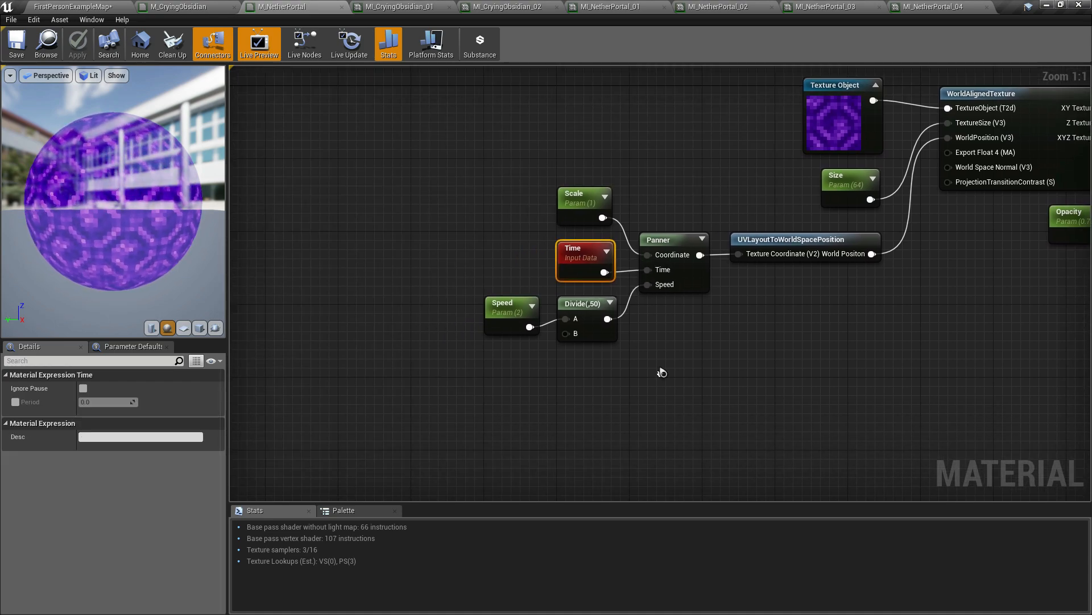
pyautogui.click(595, 303)
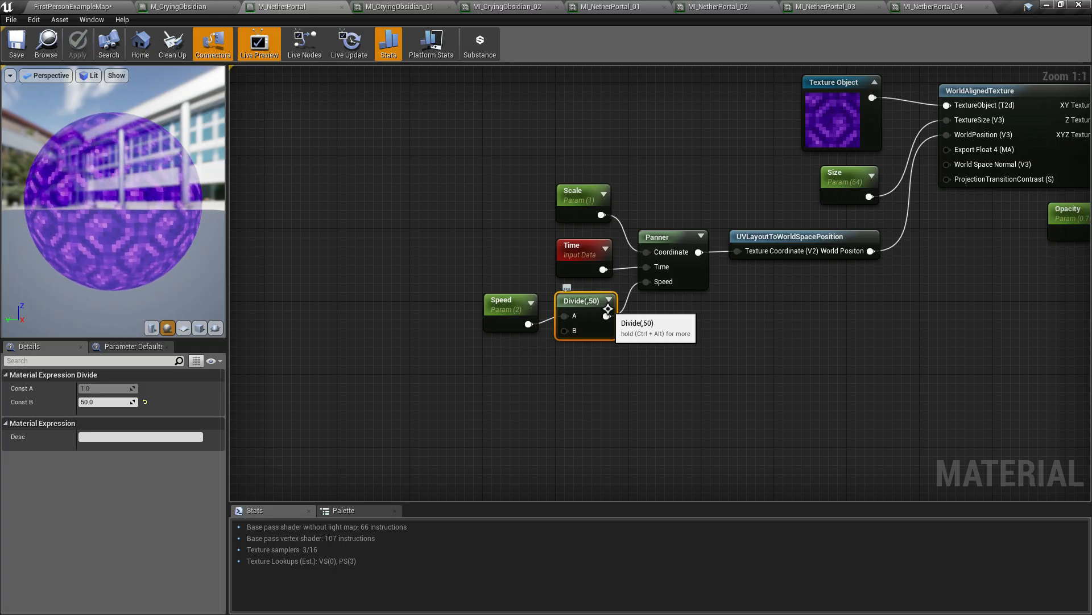
# Disconnect the Speed parameter from the Divide node and move it to the empty area left of the Scale node.
pyautogui.moveTo(503, 366); pyautogui.dragTo(618, 365, button='right')
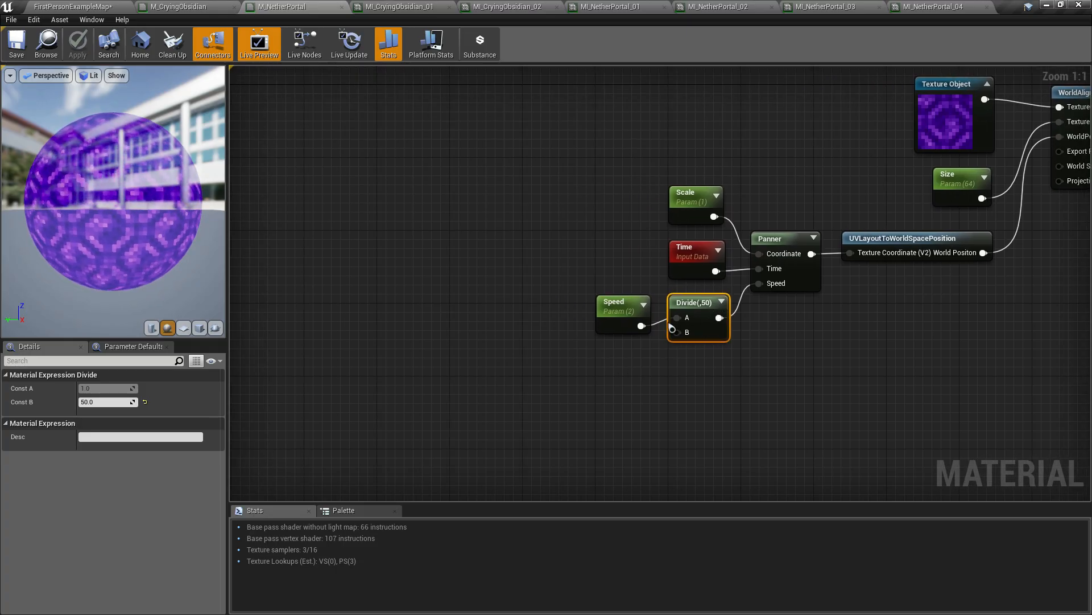
pyautogui.keyDown('alt'); pyautogui.click(641, 325); pyautogui.keyUp('alt')
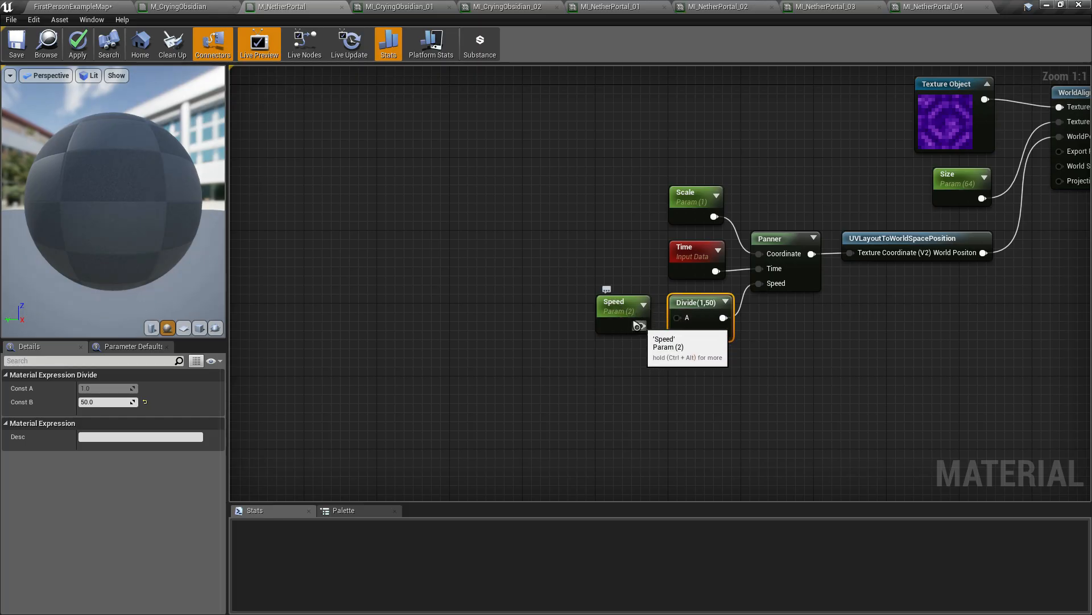
pyautogui.moveTo(632, 317); pyautogui.dragTo(430, 241)
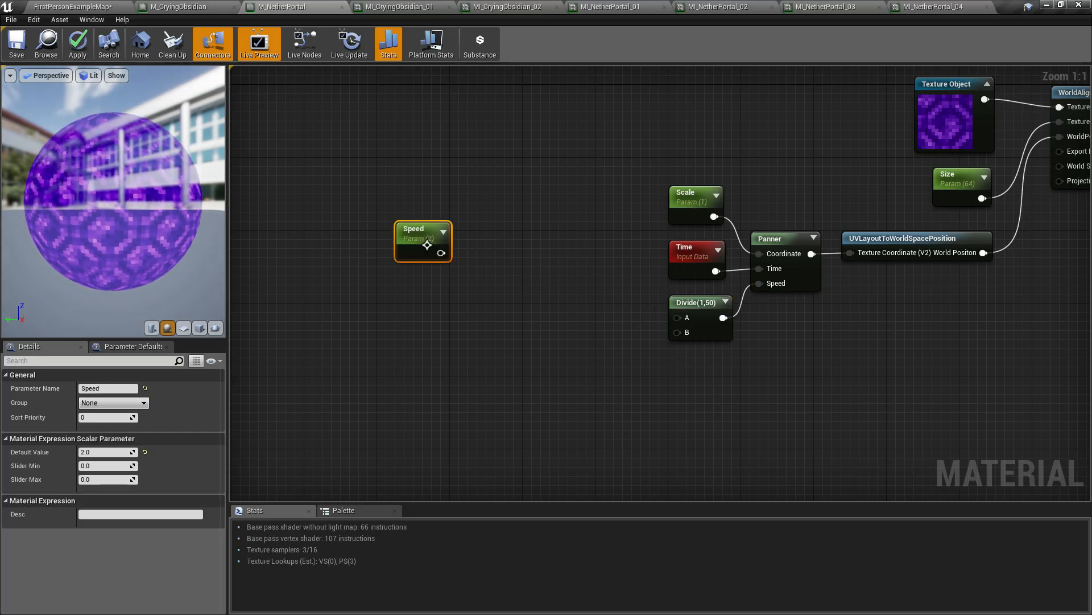
# Rename the disconnected Speed parameter as Speed X.
pyautogui.click(423, 227)
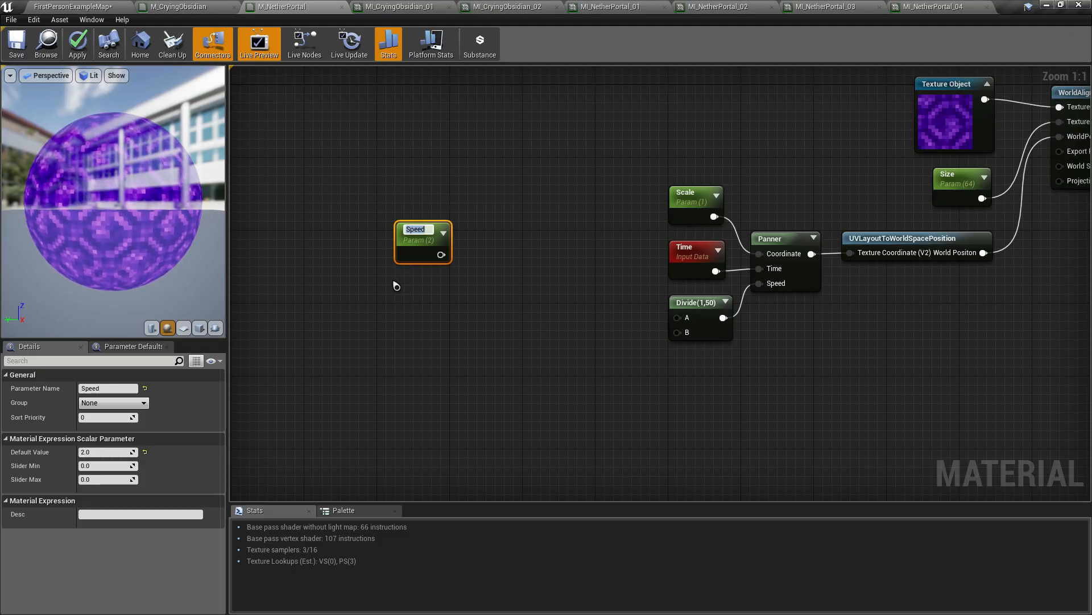
pyautogui.click(429, 245)
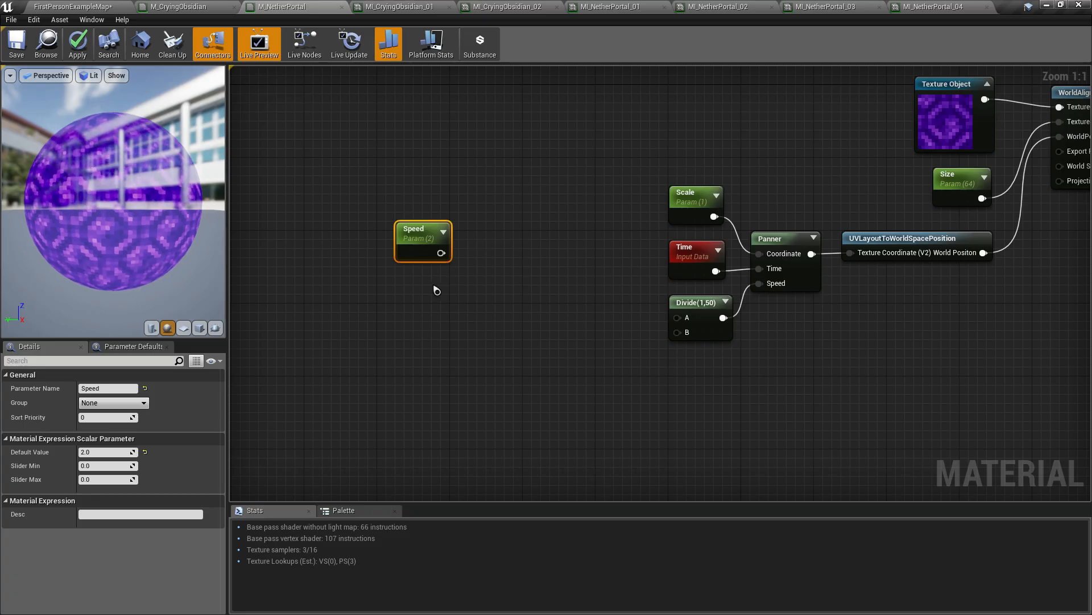
pyautogui.rightClick(425, 234)
pyautogui.click(132, 387)
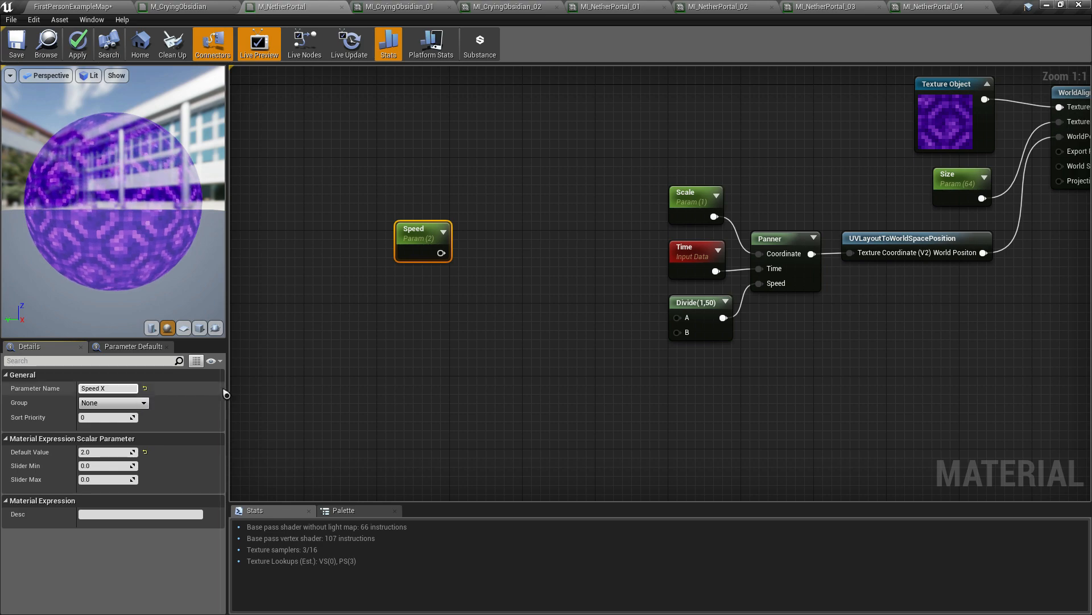
pyautogui.click(387, 323)
# Duplicate the Speed X parameter, name the copy Speed Y and align it directly below Speed X.
pyautogui.click(425, 242)
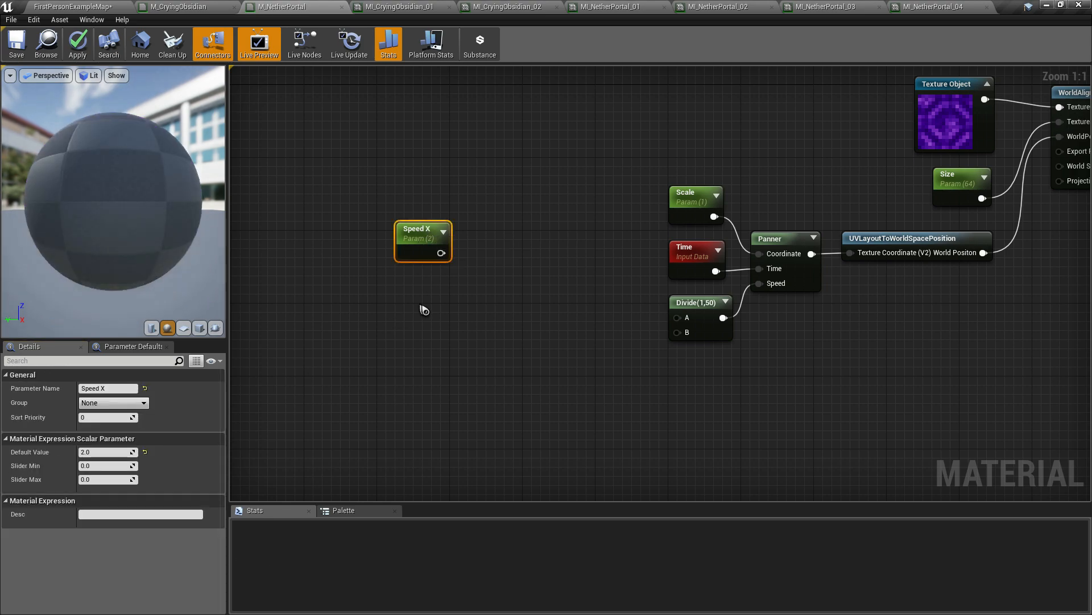
pyautogui.hotkey('ctrl', 'w')
pyautogui.click(121, 388)
pyautogui.doubleClick(121, 388)
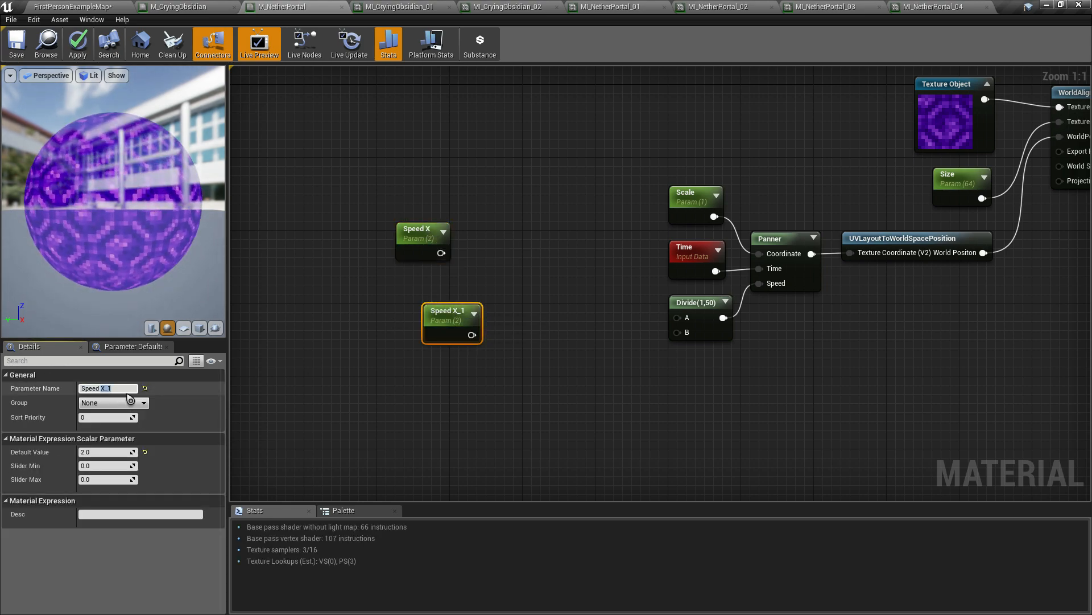
pyautogui.write('Y')
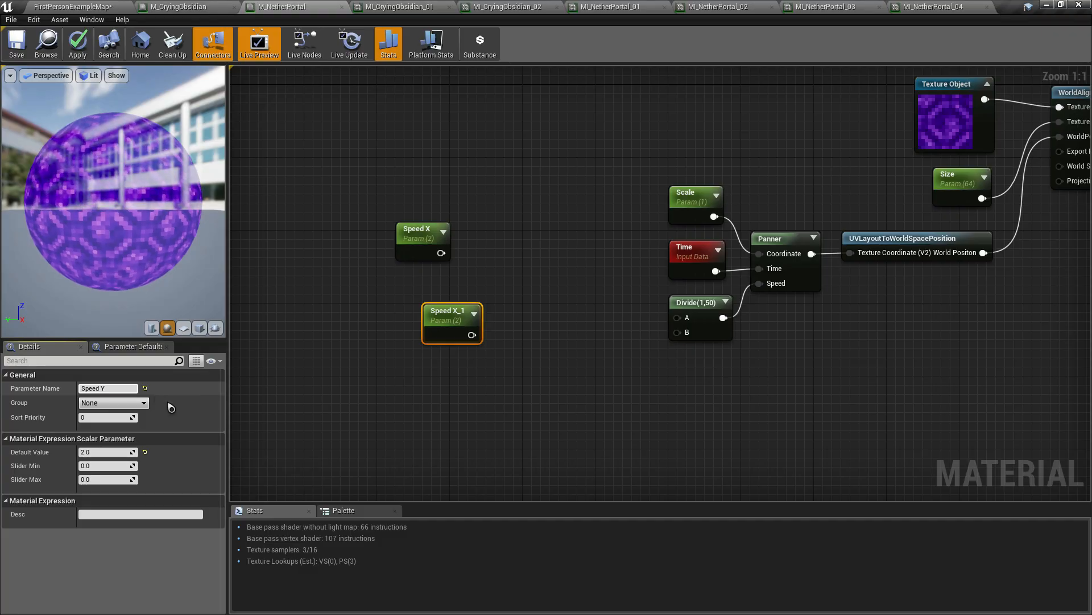
pyautogui.click(416, 413)
pyautogui.moveTo(461, 310); pyautogui.dragTo(435, 281)
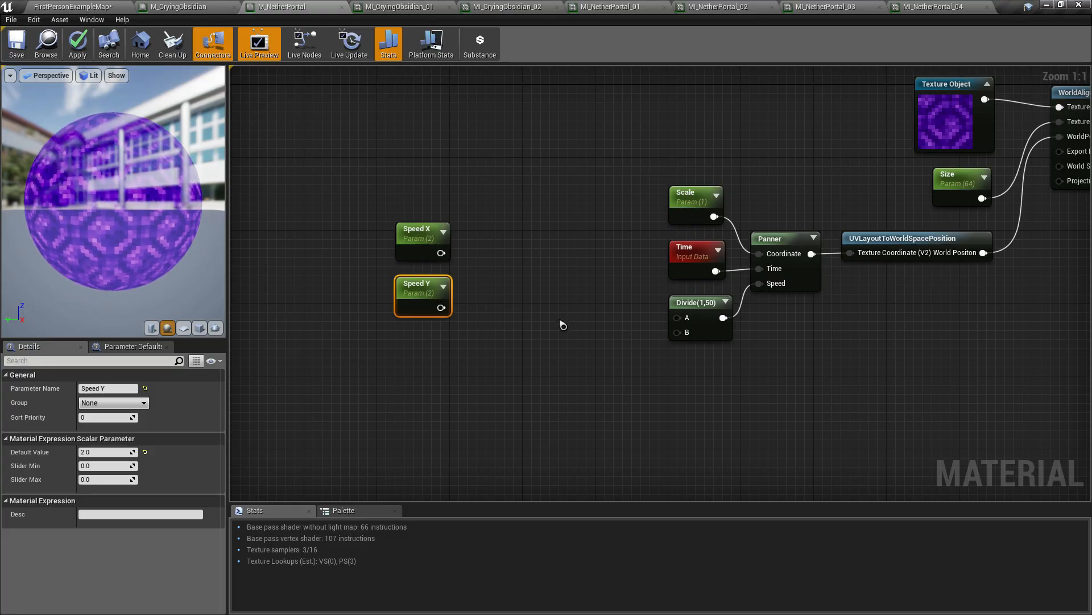
# Add an AppendVector node in the empty area between the Speed X and Speed Y parameters and the Divide node.
pyautogui.moveTo(333, 211); pyautogui.dragTo(487, 367)
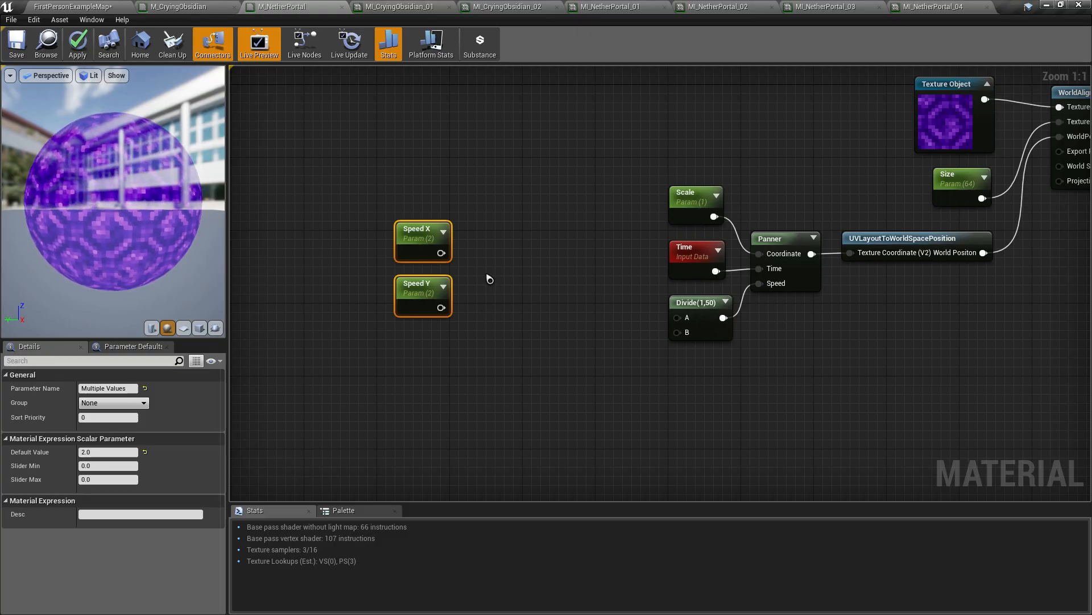
pyautogui.rightClick(510, 266)
pyautogui.write('appe')
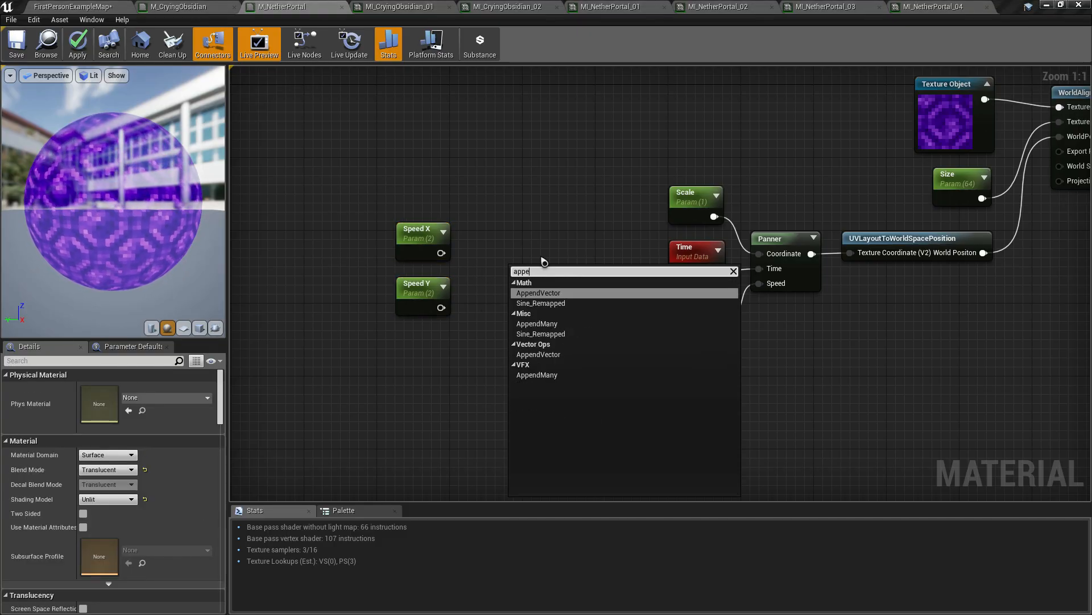
pyautogui.click(589, 293)
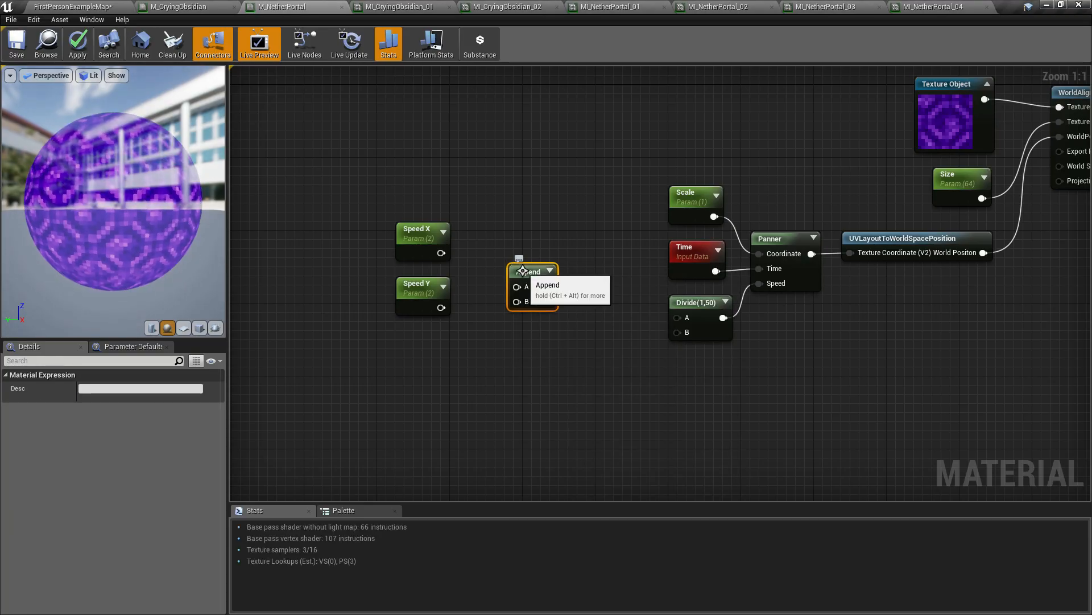
pyautogui.hotkey('ctrl', 'alt')
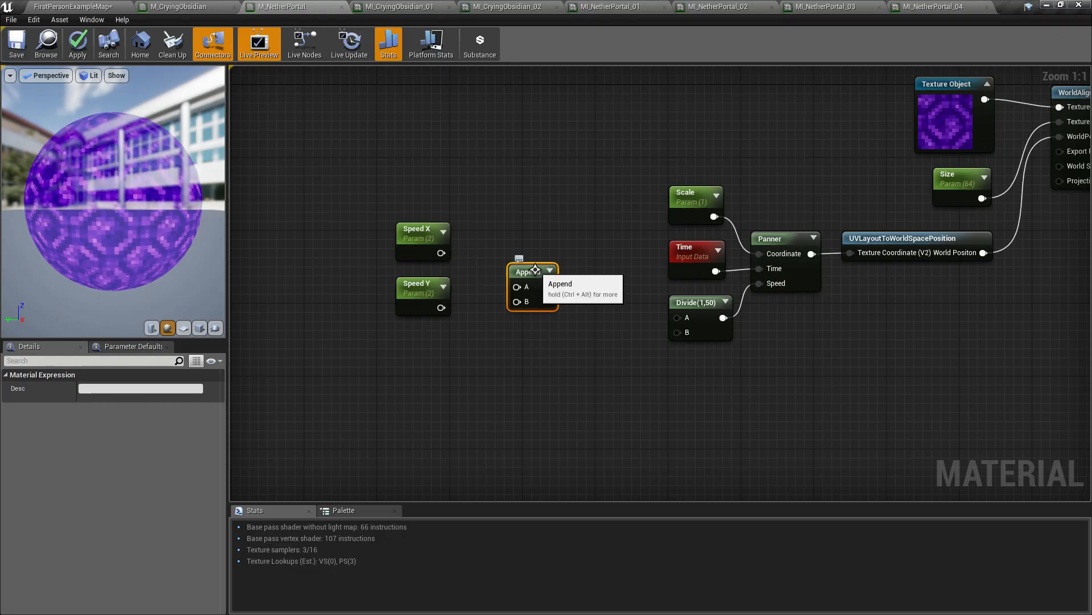
# Move the Append node closer to Divide and connect Speed X to its A input, Speed Y to B, and its output to Divide's A.
pyautogui.moveTo(538, 275); pyautogui.dragTo(589, 288)
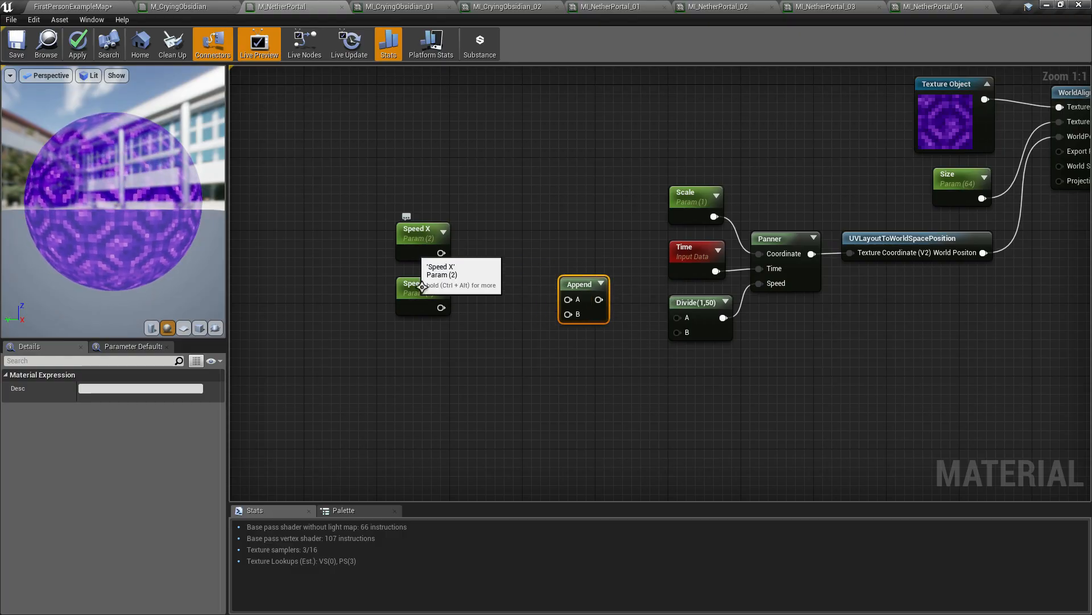
pyautogui.moveTo(439, 252); pyautogui.dragTo(568, 300)
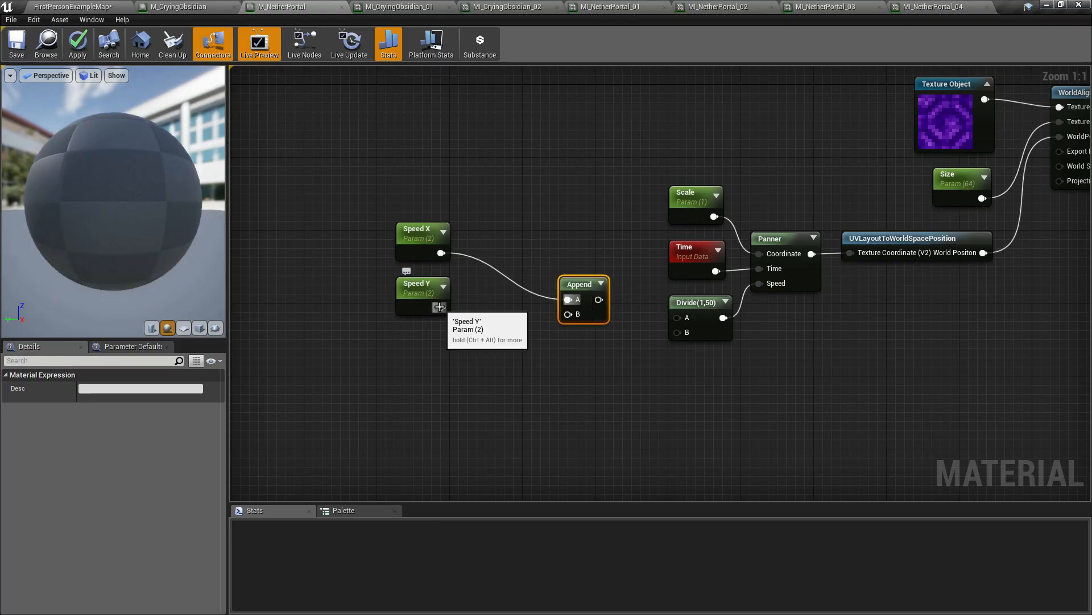
pyautogui.moveTo(452, 319); pyautogui.dragTo(678, 319)
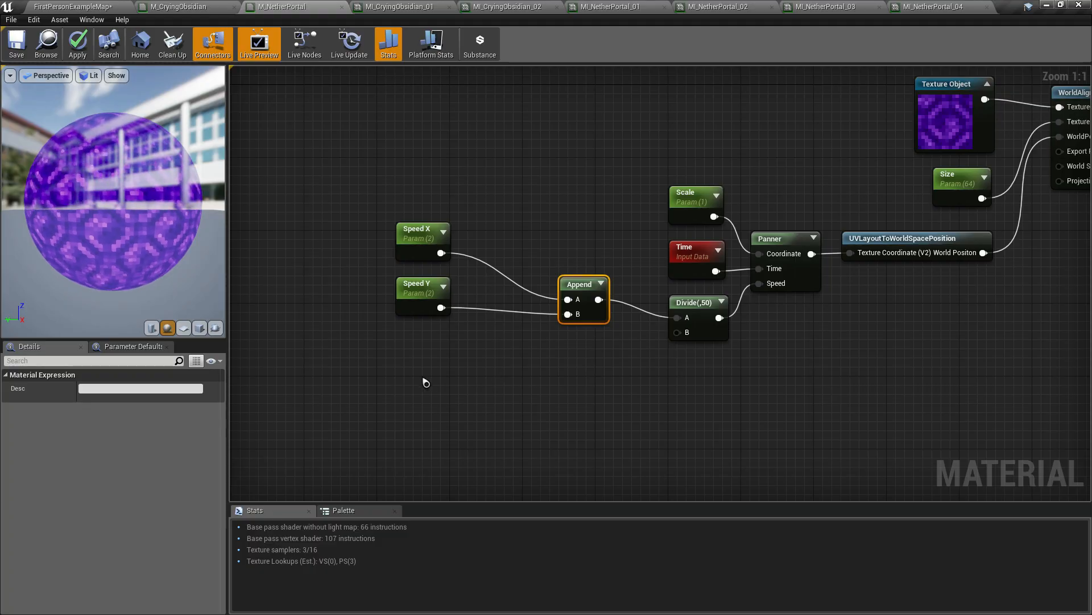
# Set the Speed X parameter's default value to 0.
pyautogui.moveTo(422, 296)
pyautogui.mouseDown()
pyautogui.moveTo(423, 314)
pyautogui.moveTo(423, 305)
pyautogui.mouseUp()
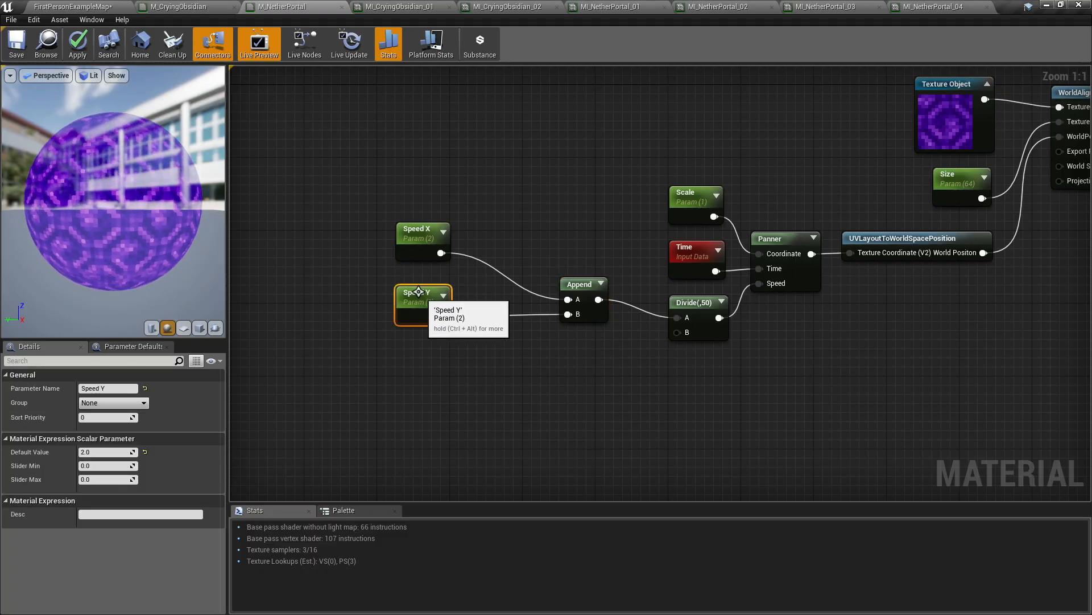
pyautogui.click(428, 234)
pyautogui.click(107, 452)
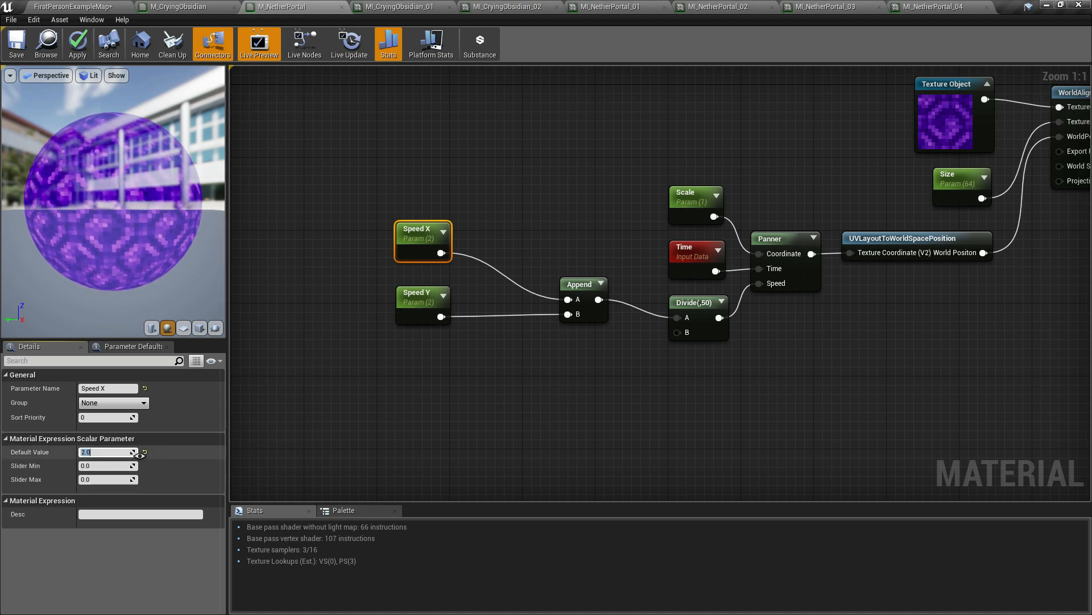
pyautogui.write('0')
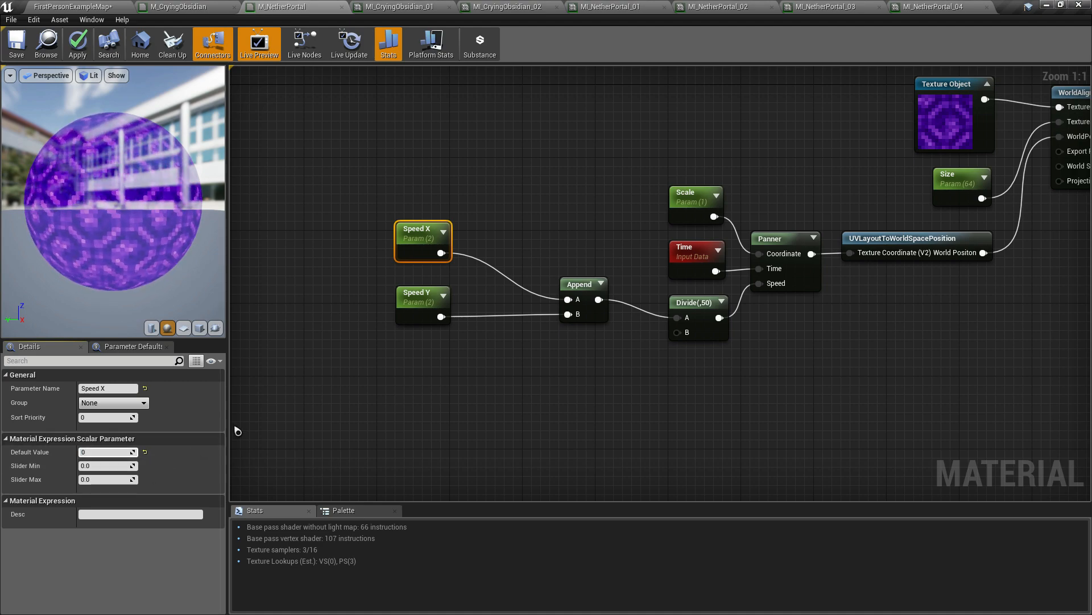
pyautogui.click(360, 360)
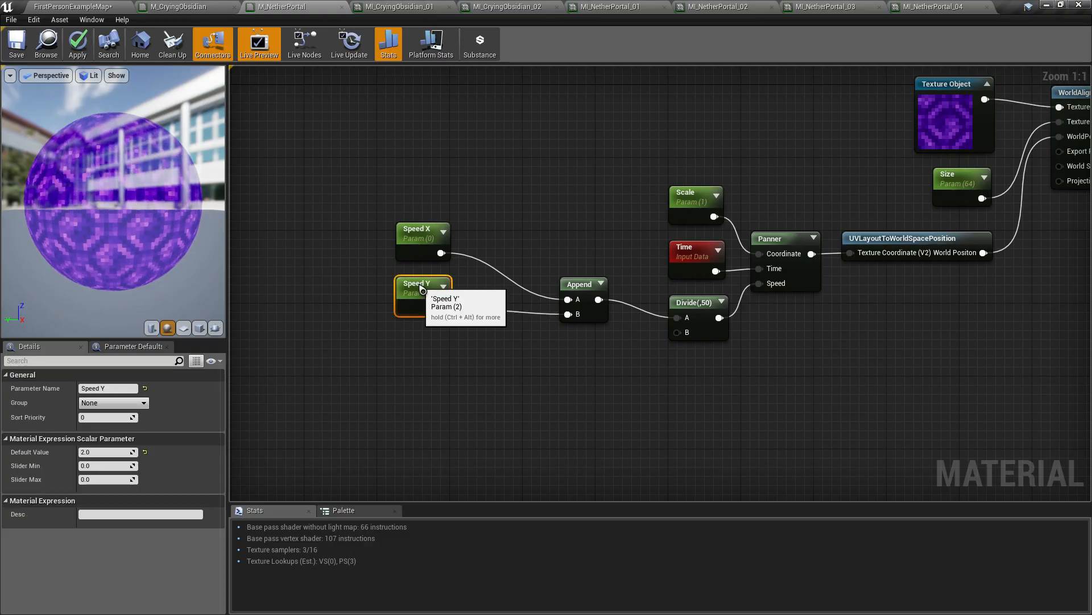
# Set the Speed Y parameter's default value to -2, keeping the node directly below Speed X.
pyautogui.moveTo(423, 305); pyautogui.dragTo(419, 298)
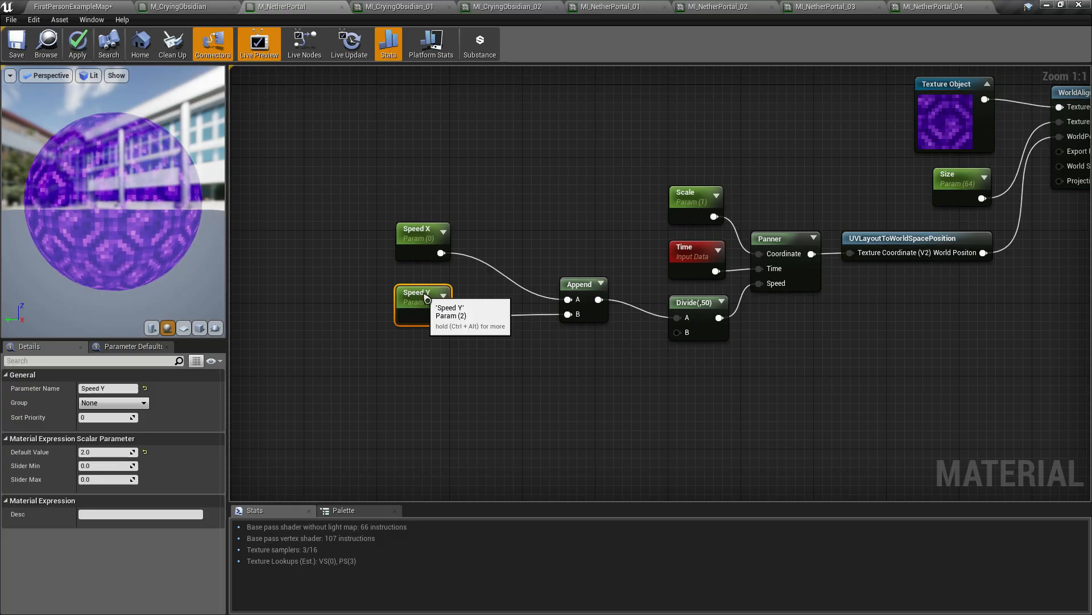
pyautogui.moveTo(424, 300); pyautogui.dragTo(425, 291)
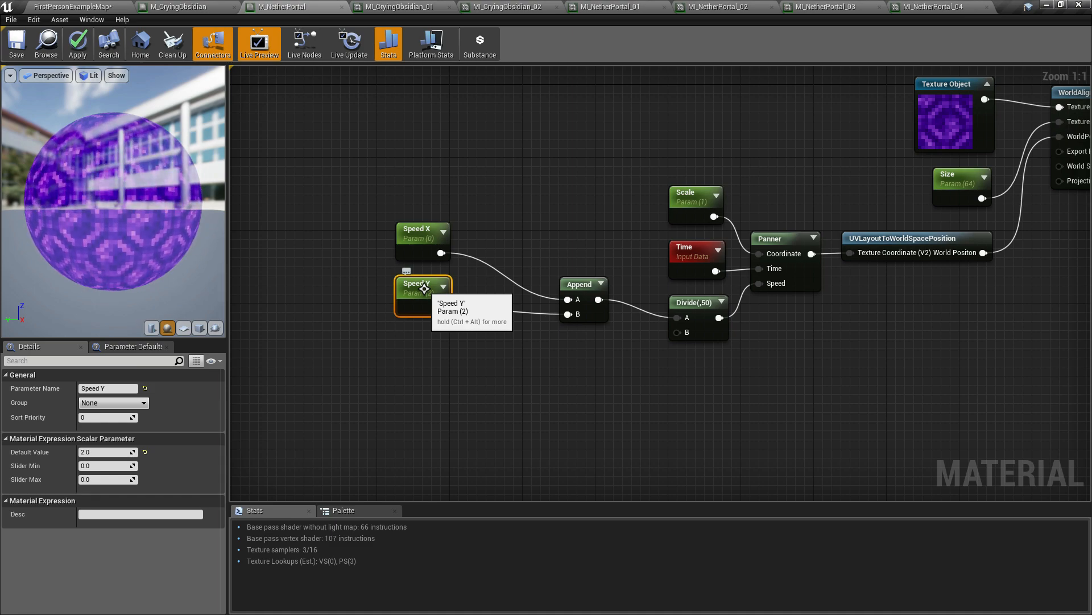
pyautogui.moveTo(424, 288)
pyautogui.mouseDown()
pyautogui.moveTo(427, 304)
pyautogui.moveTo(428, 289)
pyautogui.mouseUp()
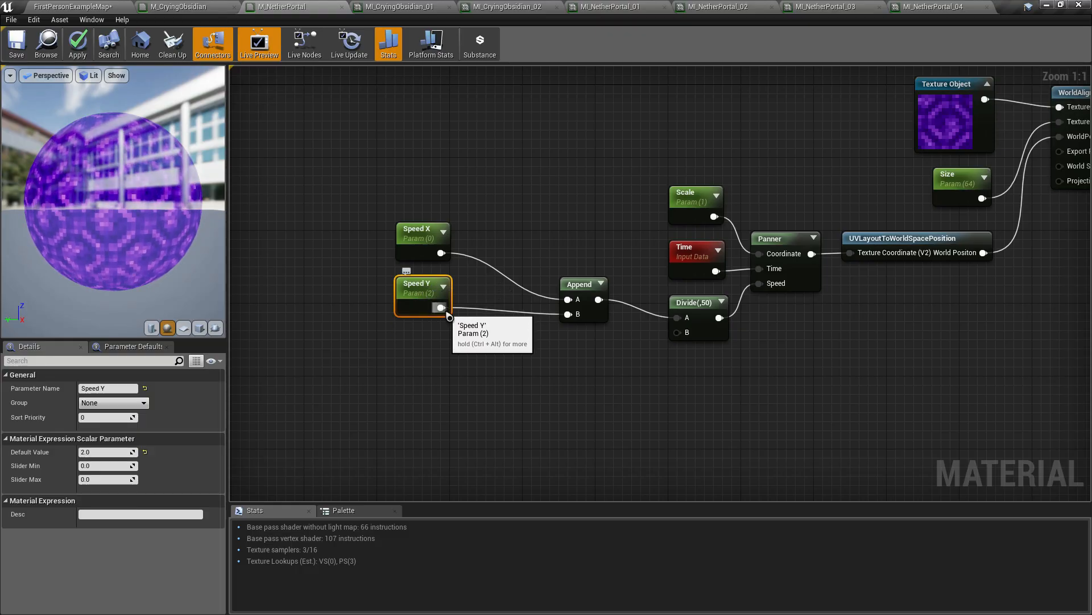
pyautogui.click(83, 453)
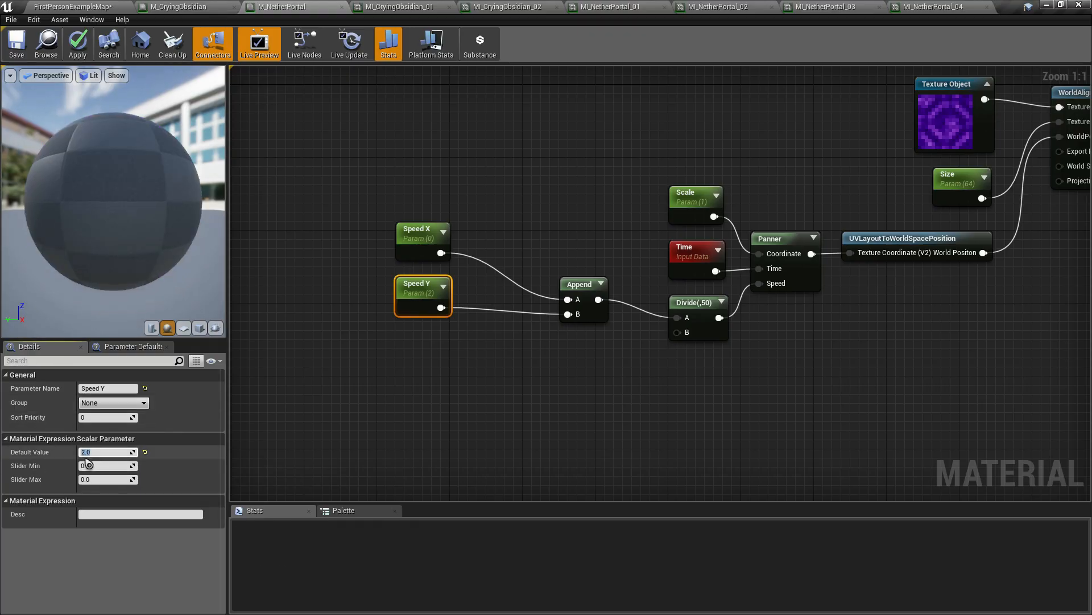
pyautogui.write('-')
pyautogui.press('Return')
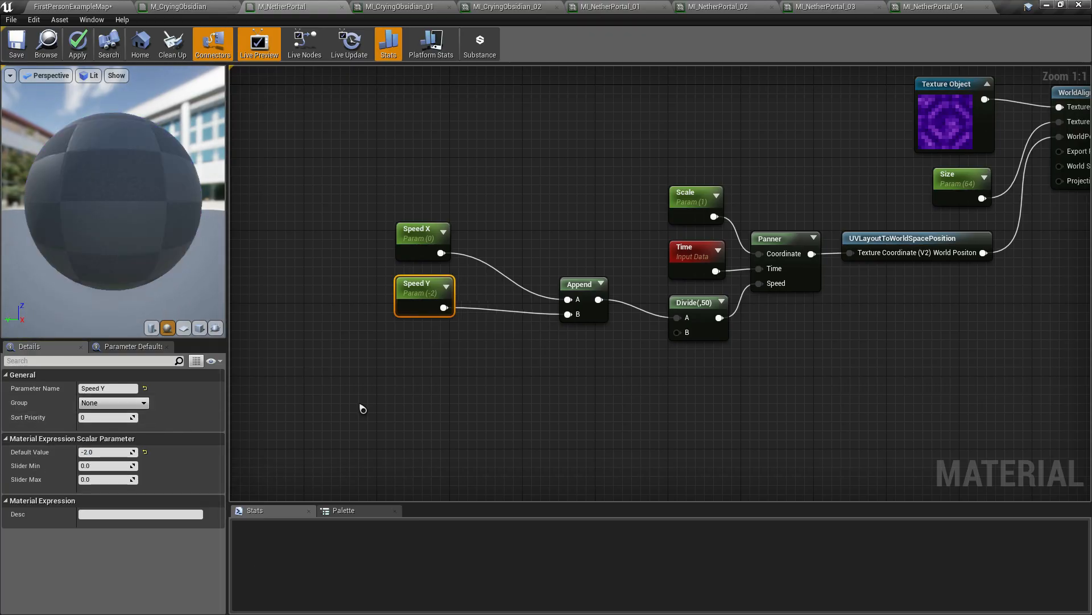
pyautogui.click(362, 408)
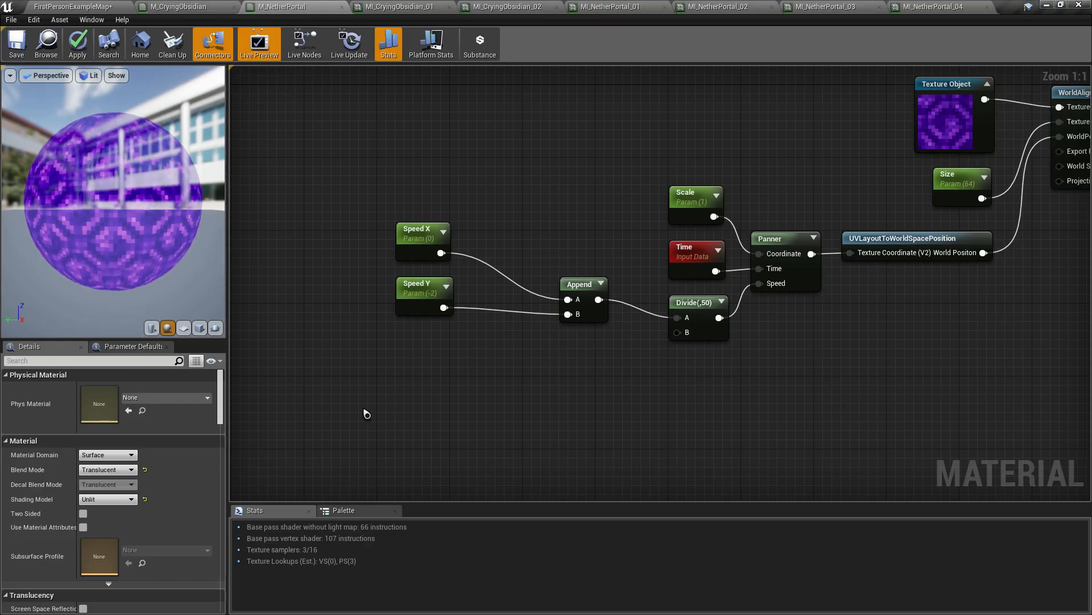
# Disconnect Speed Y from the Append node and add a Multiply node between the two.
pyautogui.keyDown('alt'); pyautogui.click(504, 314); pyautogui.keyUp('alt')
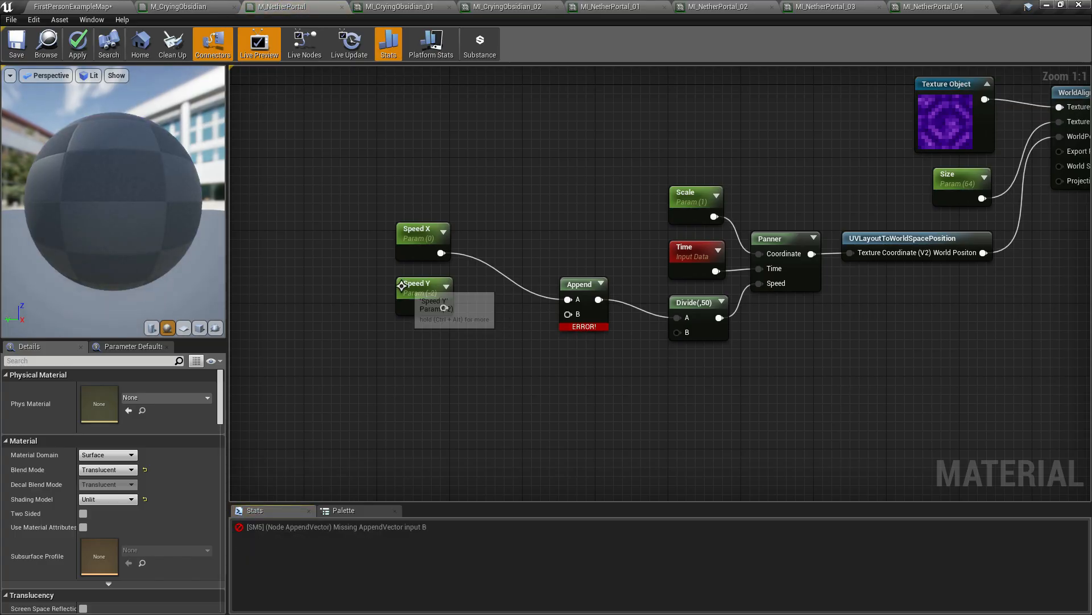
pyautogui.rightClick(495, 337)
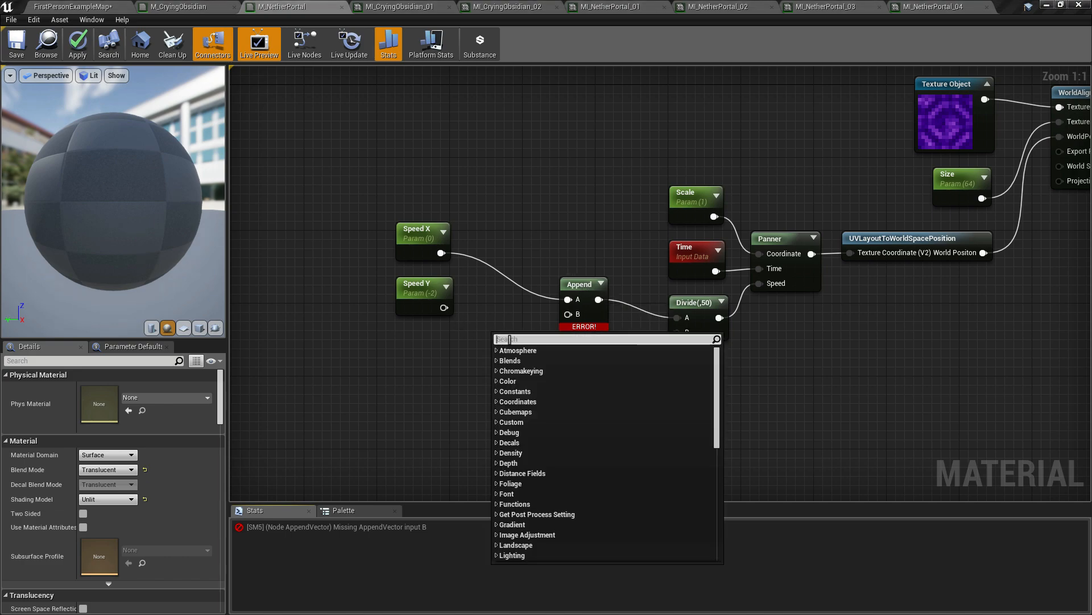
pyautogui.write('mu')
pyautogui.press('Return')
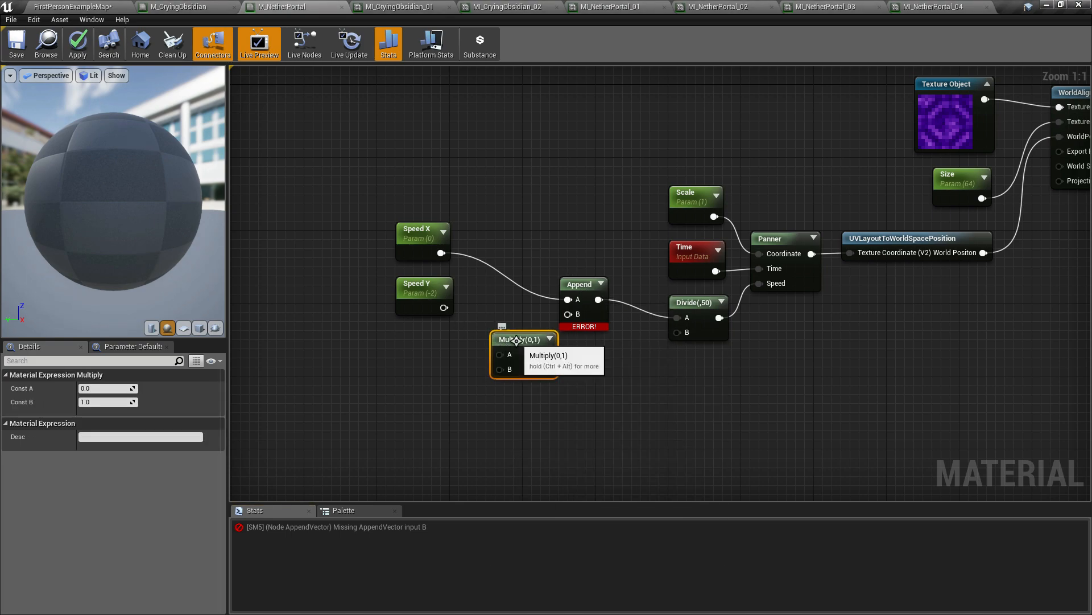
pyautogui.moveTo(518, 340); pyautogui.dragTo(508, 317)
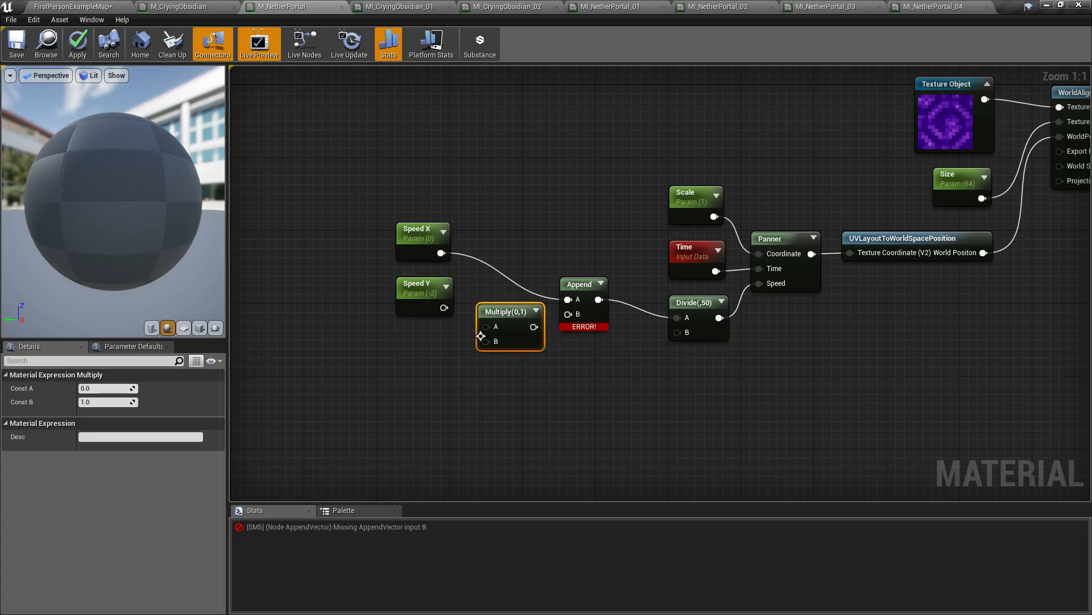
# Set the Multiply node's Const B to -1.
pyautogui.click(105, 402)
pyautogui.write('-1.0')
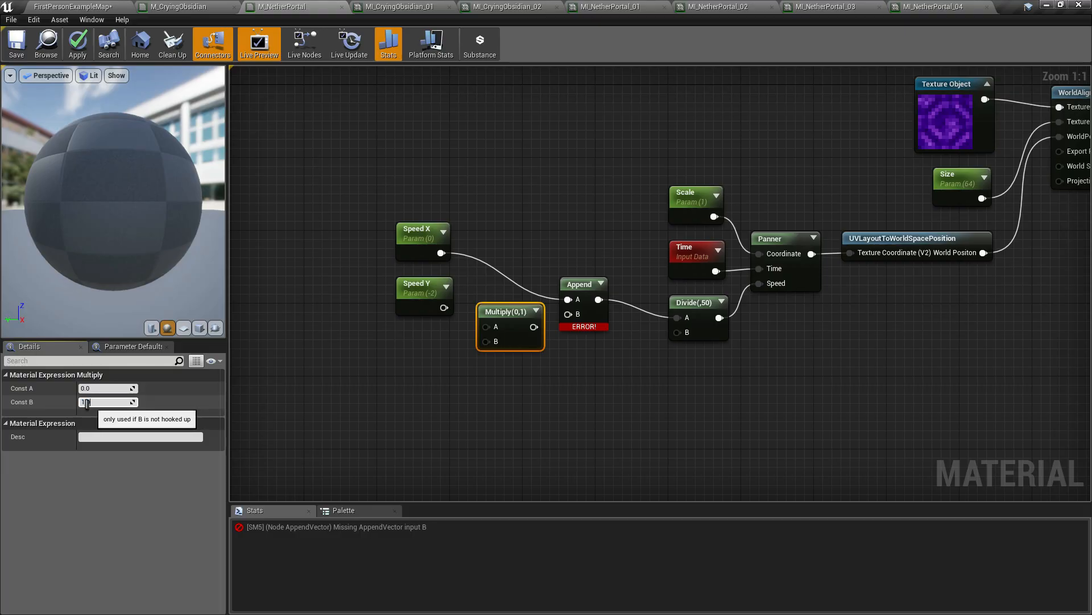
pyautogui.press('Return')
pyautogui.click(411, 442)
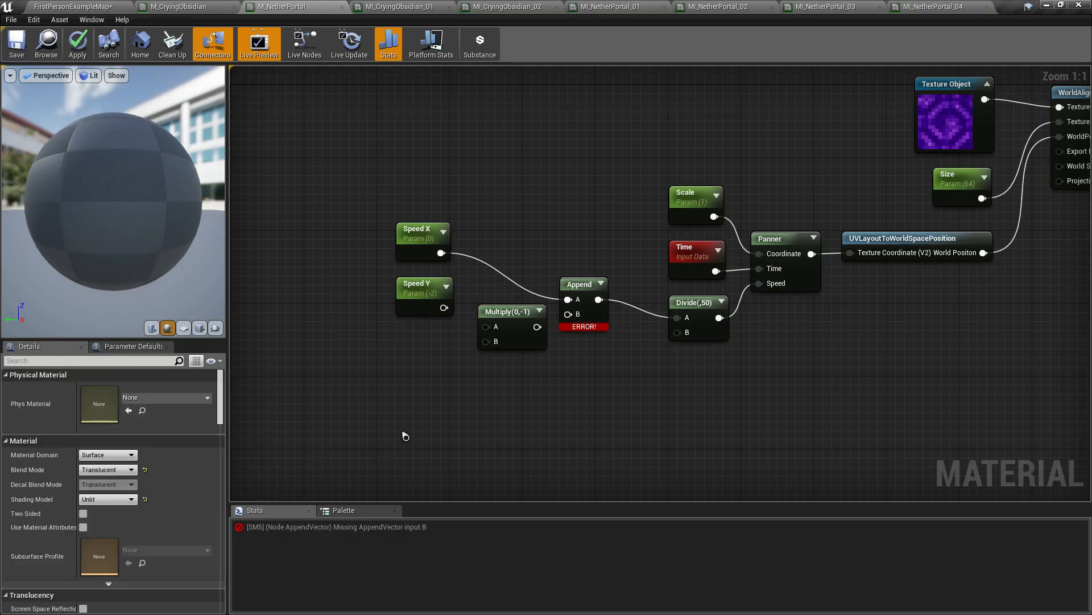
# Connect Speed Y to the Multiply node's A input and the Multiply output to Append's B input.
pyautogui.moveTo(507, 312); pyautogui.dragTo(497, 310)
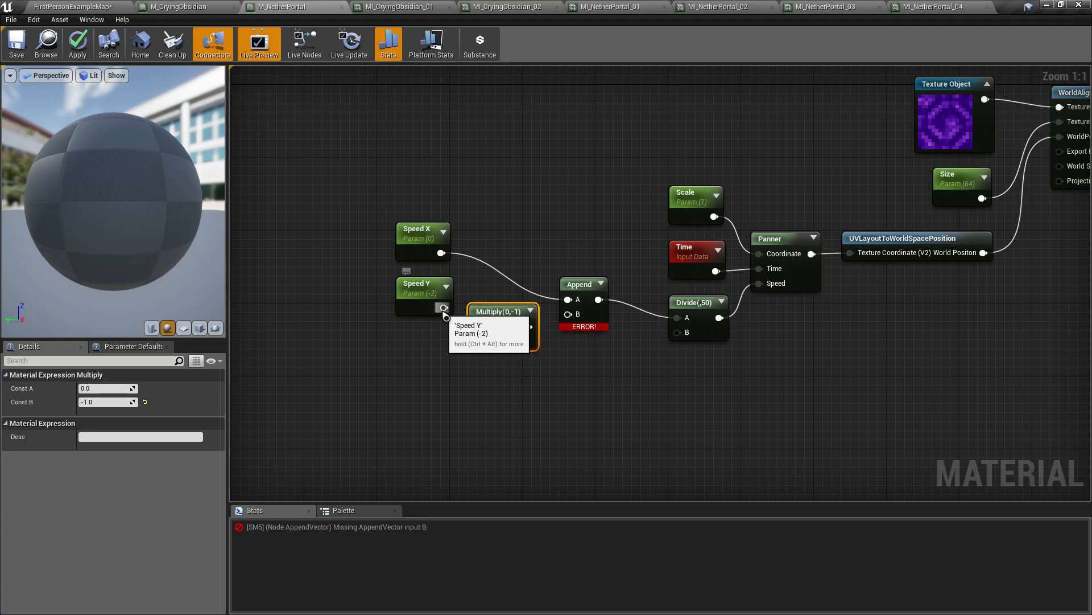
pyautogui.moveTo(445, 315); pyautogui.dragTo(573, 320)
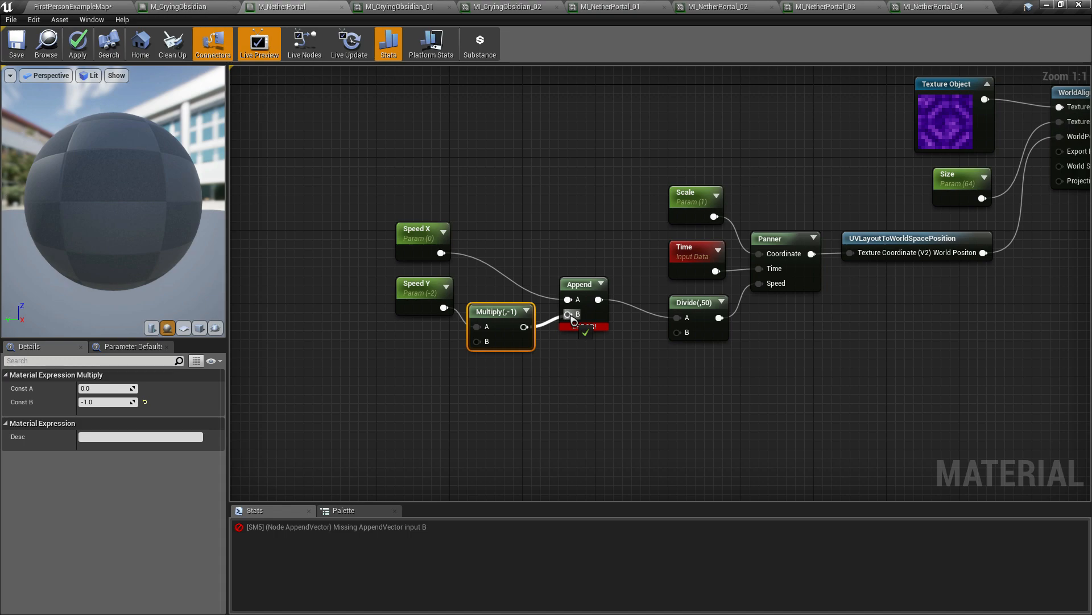
pyautogui.moveTo(574, 320); pyautogui.dragTo(574, 319)
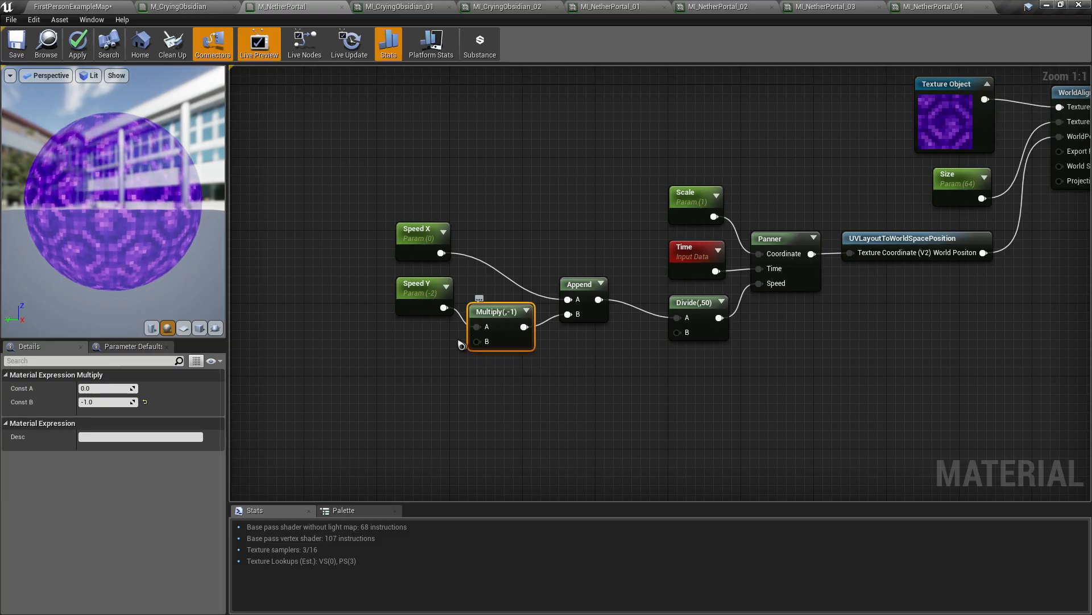
# Space out the speed nodes, placing Speed Y level with Multiply and Speed X higher above it in the same column.
pyautogui.click(430, 297)
pyautogui.moveTo(434, 298); pyautogui.dragTo(416, 326)
pyautogui.moveTo(426, 231); pyautogui.dragTo(413, 201)
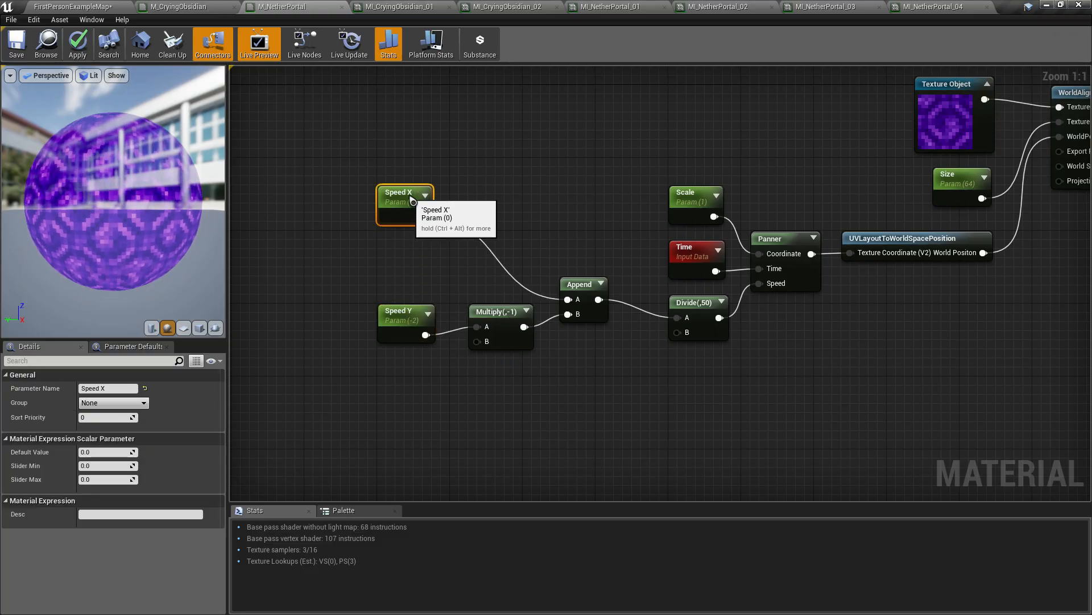
pyautogui.click(426, 322)
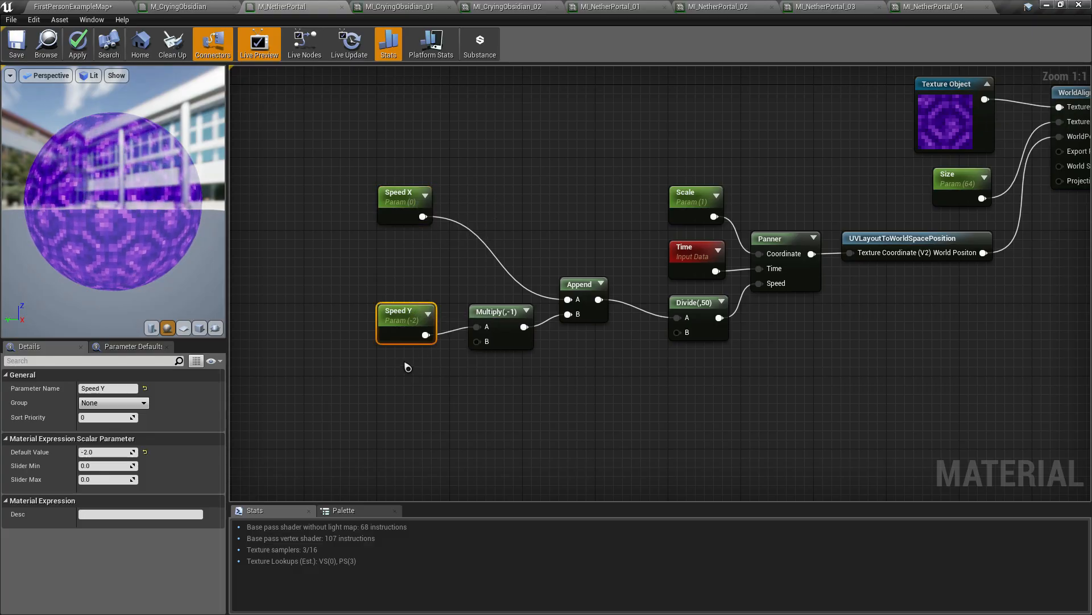
pyautogui.moveTo(481, 311); pyautogui.dragTo(472, 311)
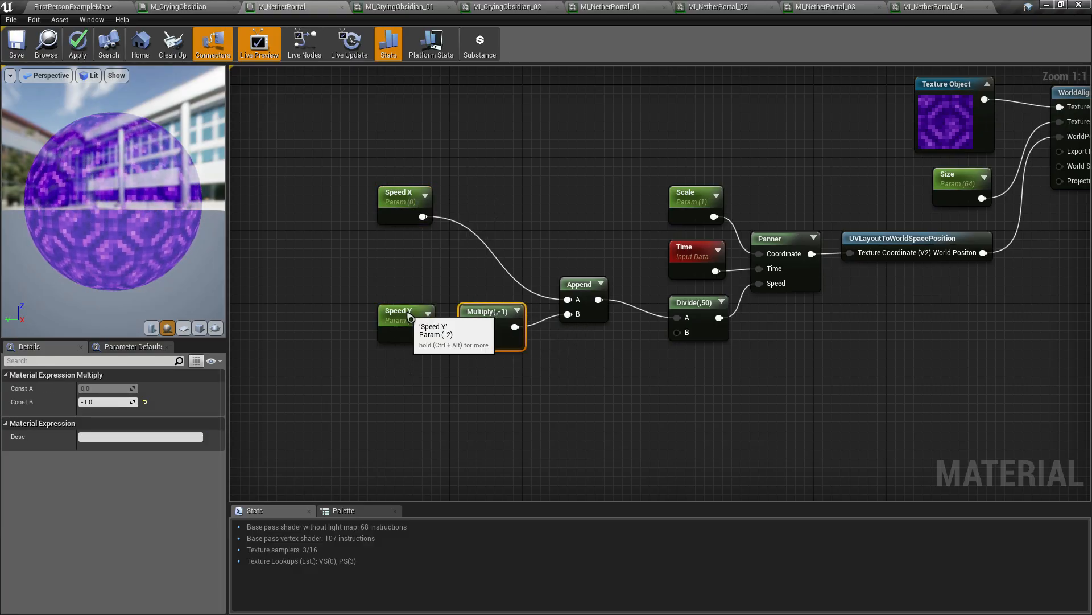
# Set the Speed Y parameter's default value to 2.
pyautogui.click(411, 318)
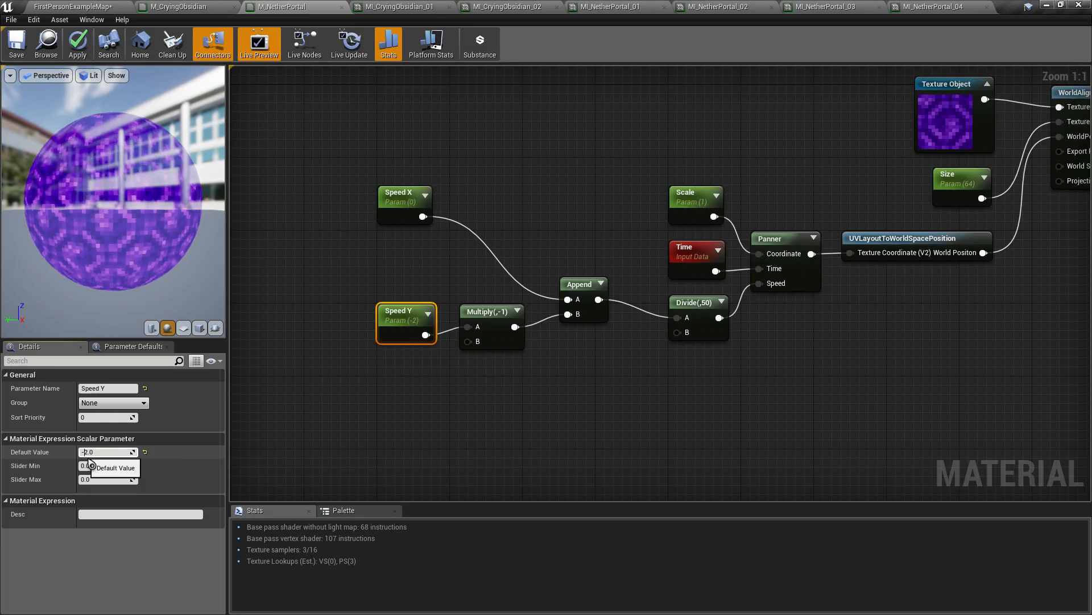
pyautogui.press('BackSpace')
pyautogui.click(418, 397)
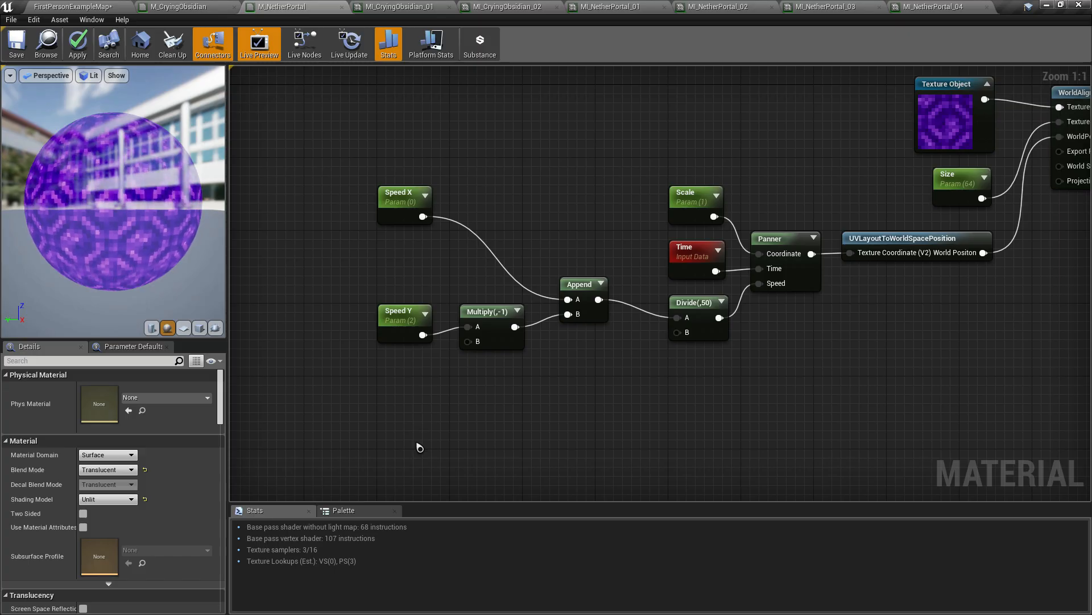
pyautogui.click(412, 321)
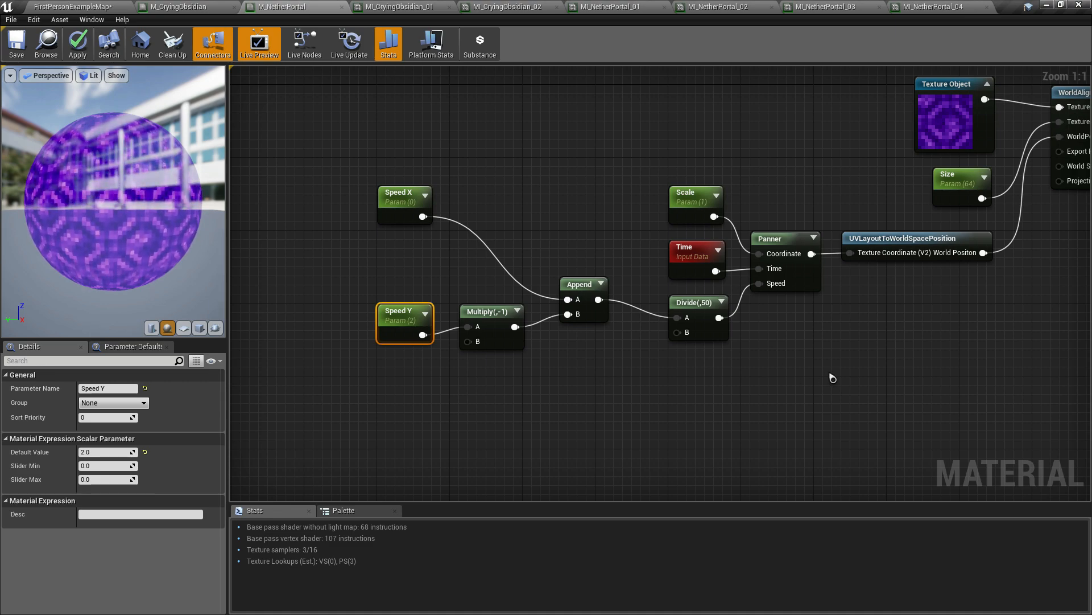
# Review the default values of all parameters in the M_NetherPortal material.
pyautogui.moveTo(832, 377); pyautogui.dragTo(756, 394, button='right')
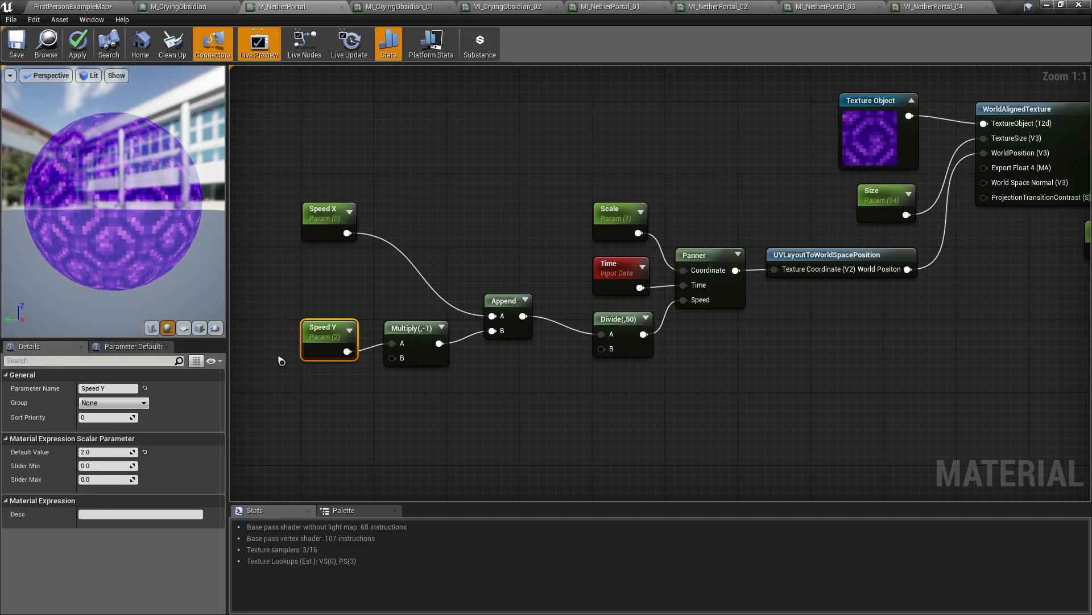
pyautogui.click(145, 348)
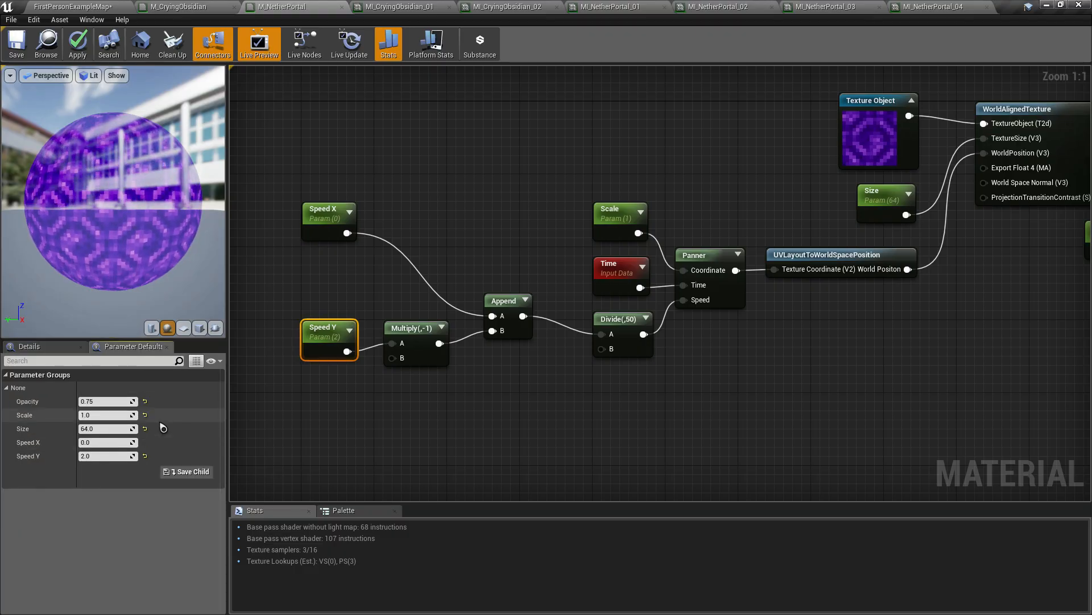
pyautogui.click(510, 407)
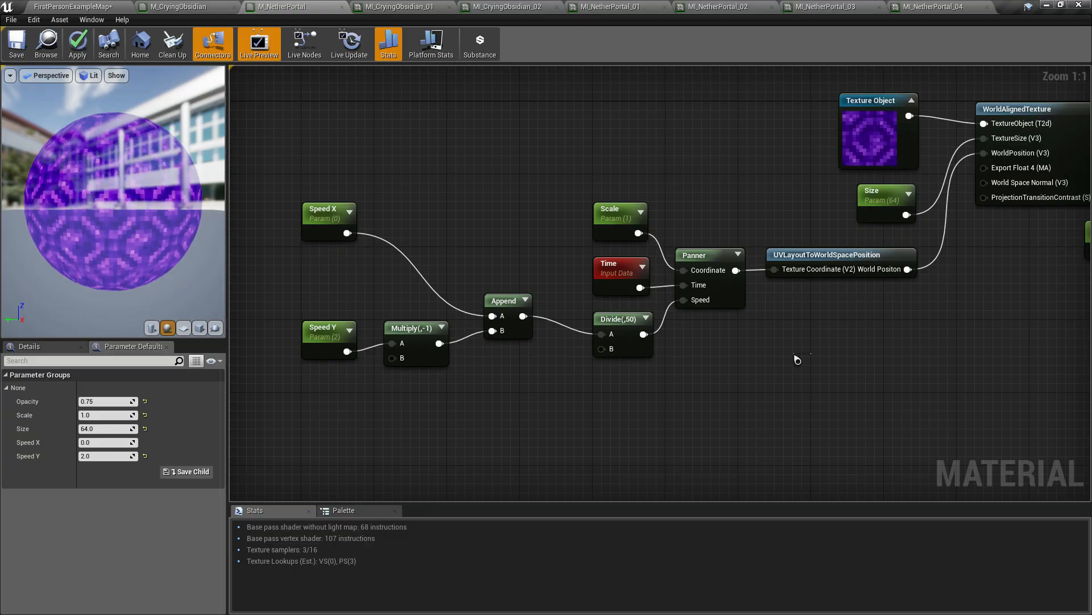
# Move the UVLayoutToWorldSpacePosition node below the Panner and WorldAlignedTexture nodes to separate it from the speed network.
pyautogui.moveTo(946, 395); pyautogui.dragTo(839, 387, button='right')
pyautogui.scroll(-2, 829, 357)
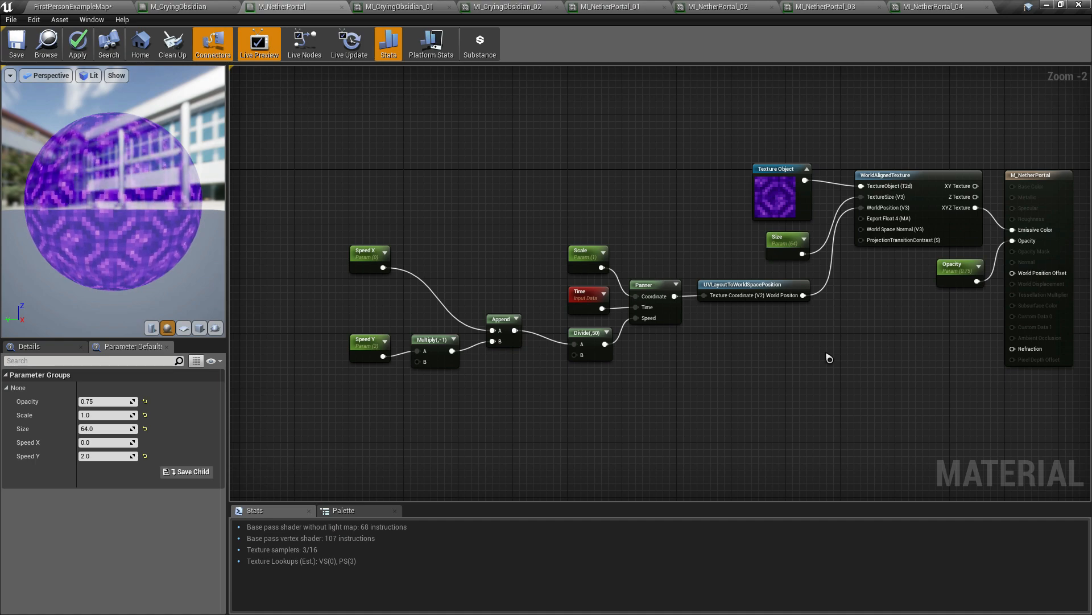
pyautogui.moveTo(961, 426); pyautogui.dragTo(968, 400, button='right')
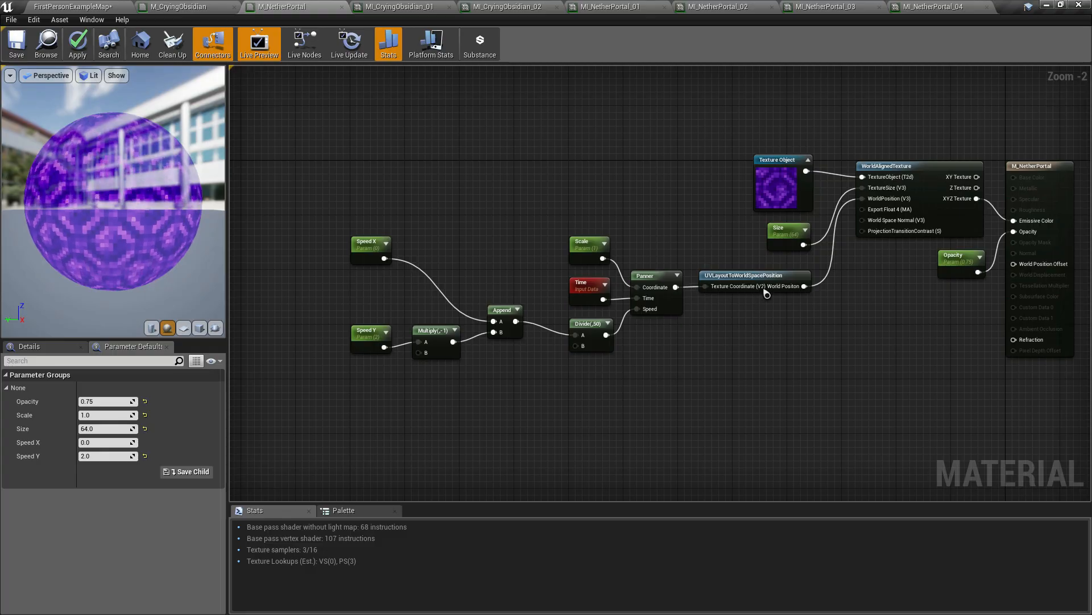
pyautogui.moveTo(766, 293); pyautogui.dragTo(779, 369)
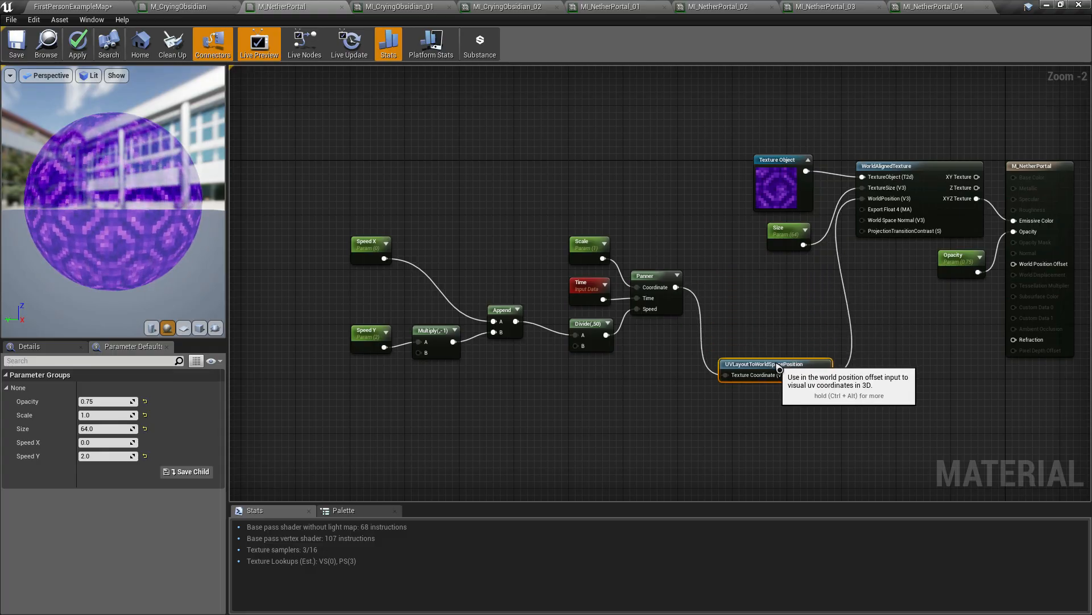
pyautogui.click(690, 409)
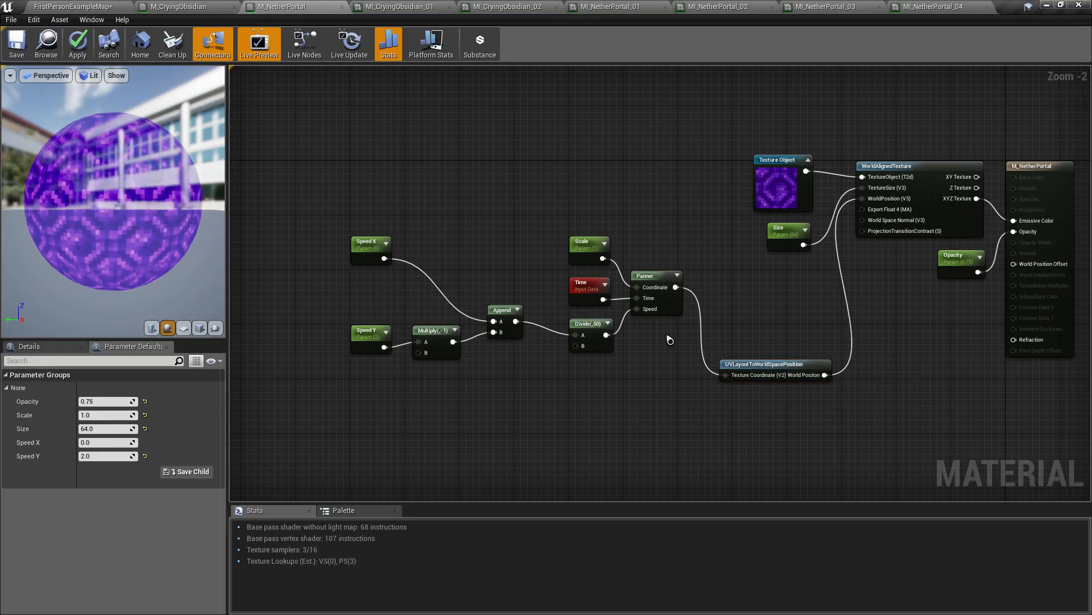
# Enclose the speed, Multiply, Append, Divide, Scale, Time and Panner nodes in a comment titled "Panner".
pyautogui.moveTo(292, 165); pyautogui.dragTo(676, 376)
pyautogui.rightClick(643, 281)
pyautogui.click(711, 447)
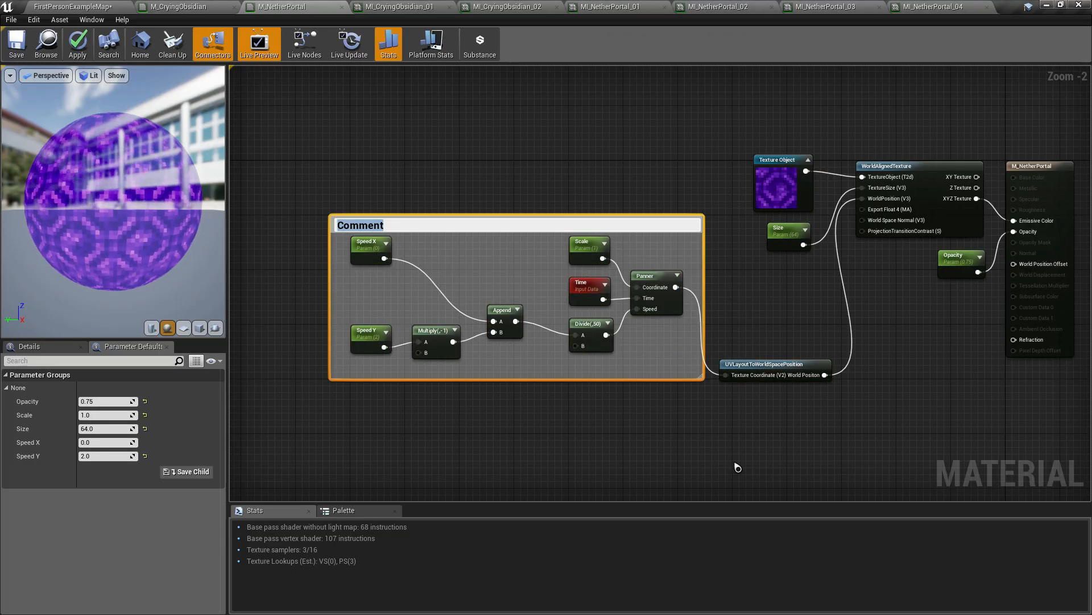
pyautogui.write('Panner')
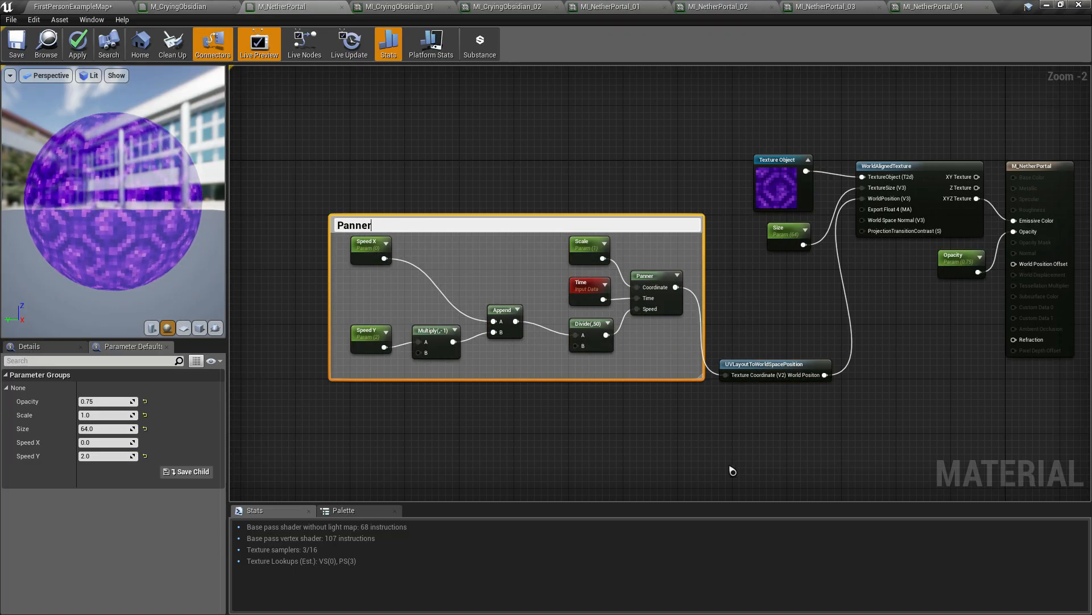
pyautogui.click(715, 452)
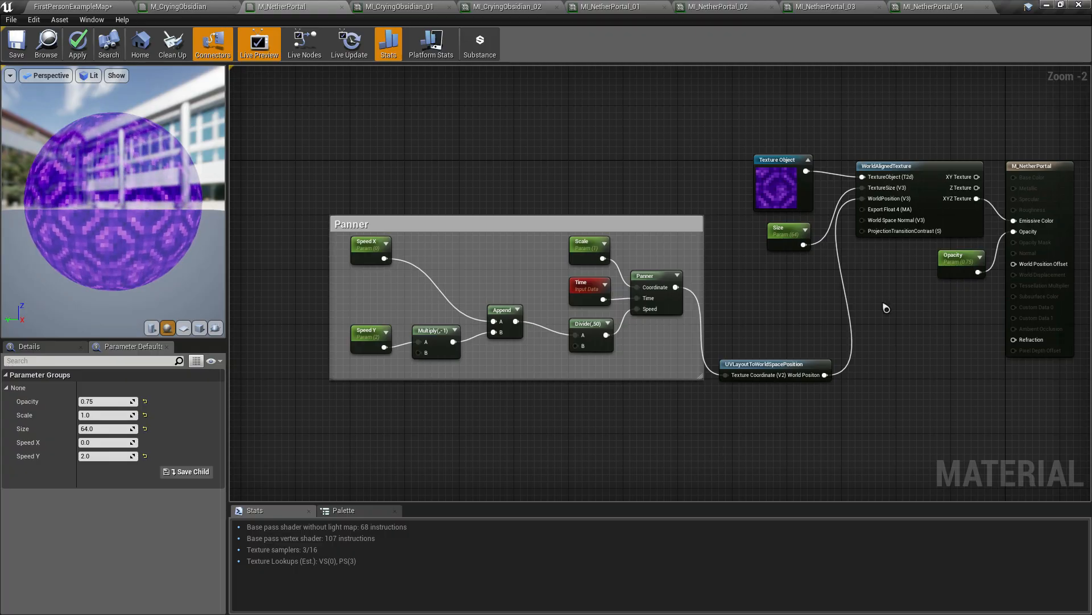
# Move Texture Object, Size and WorldAlignedTexture away from the output node and enclose them in a comment titled "World Aligned Texture".
pyautogui.moveTo(699, 105); pyautogui.dragTo(906, 259)
pyautogui.moveTo(900, 163); pyautogui.dragTo(764, 102)
pyautogui.moveTo(568, 84); pyautogui.dragTo(824, 176)
pyautogui.rightClick(789, 103)
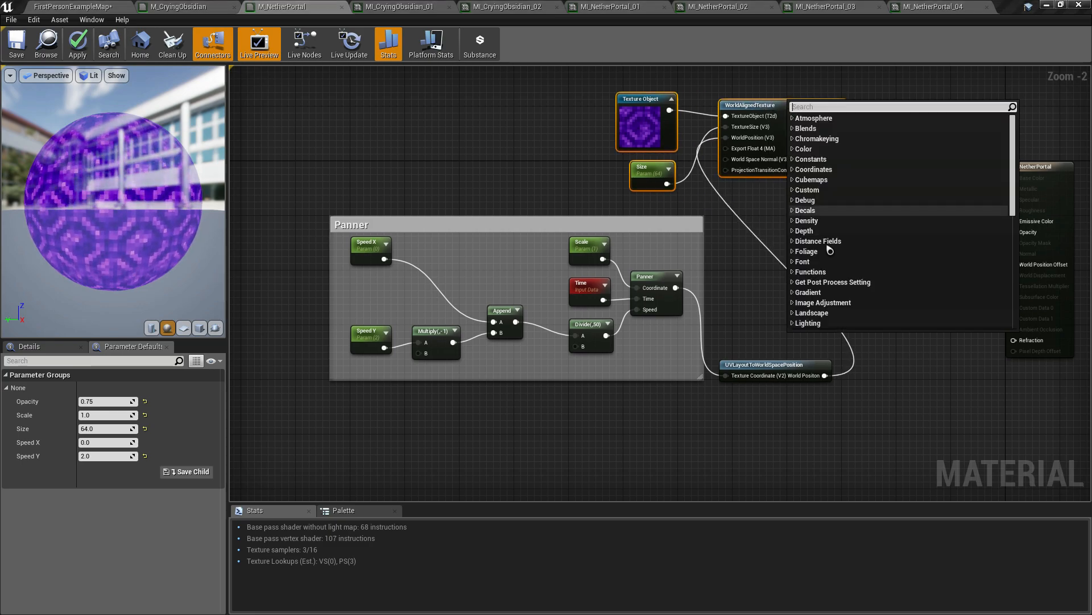
pyautogui.rightClick(747, 105)
pyautogui.click(832, 295)
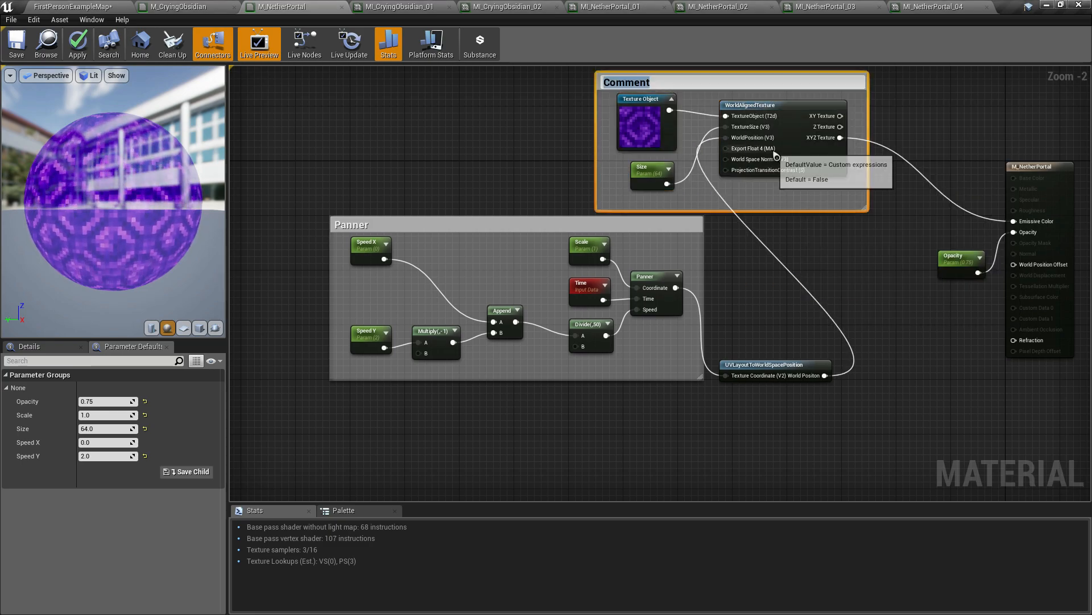
pyautogui.write('World Aligned Texture')
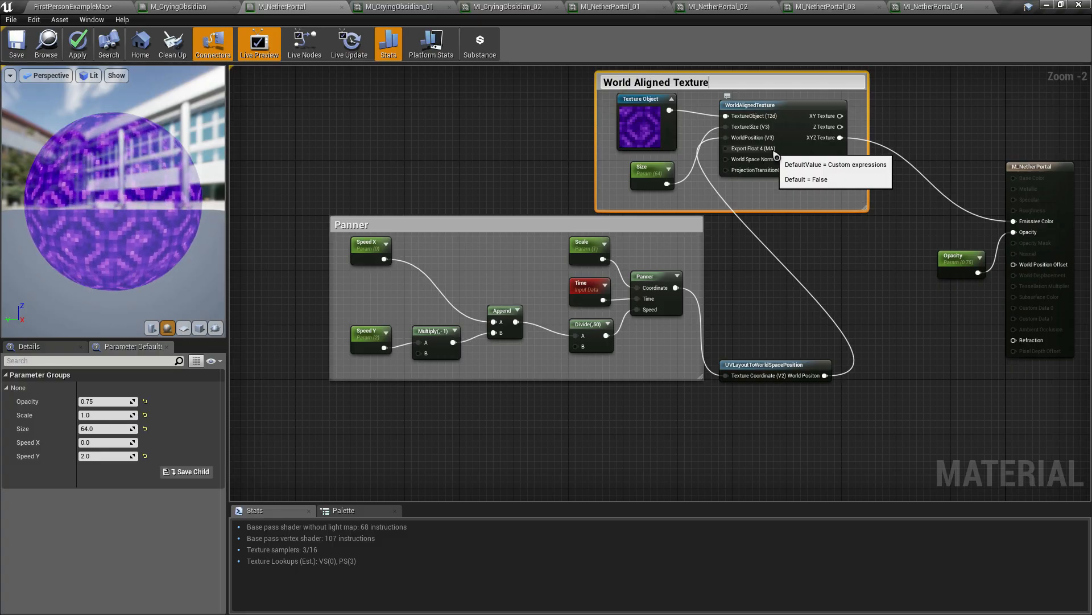
# Enclose the Opacity parameter and the M_NetherPortal output node in a comment titled "Main".
pyautogui.moveTo(933, 145); pyautogui.dragTo(1057, 380)
pyautogui.rightClick(1031, 171)
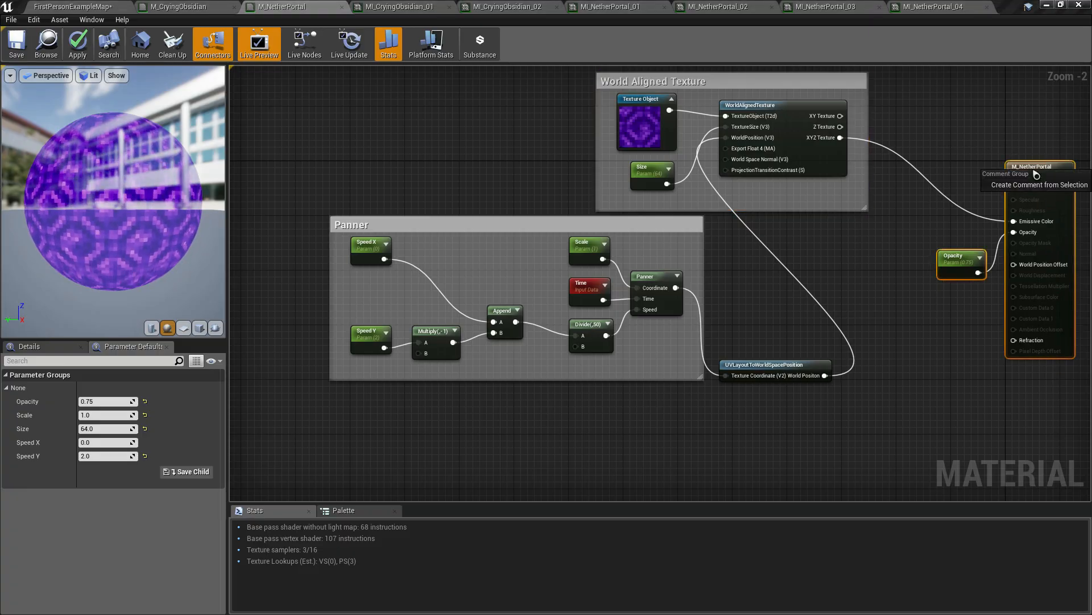
pyautogui.click(1031, 185)
pyautogui.write('M')
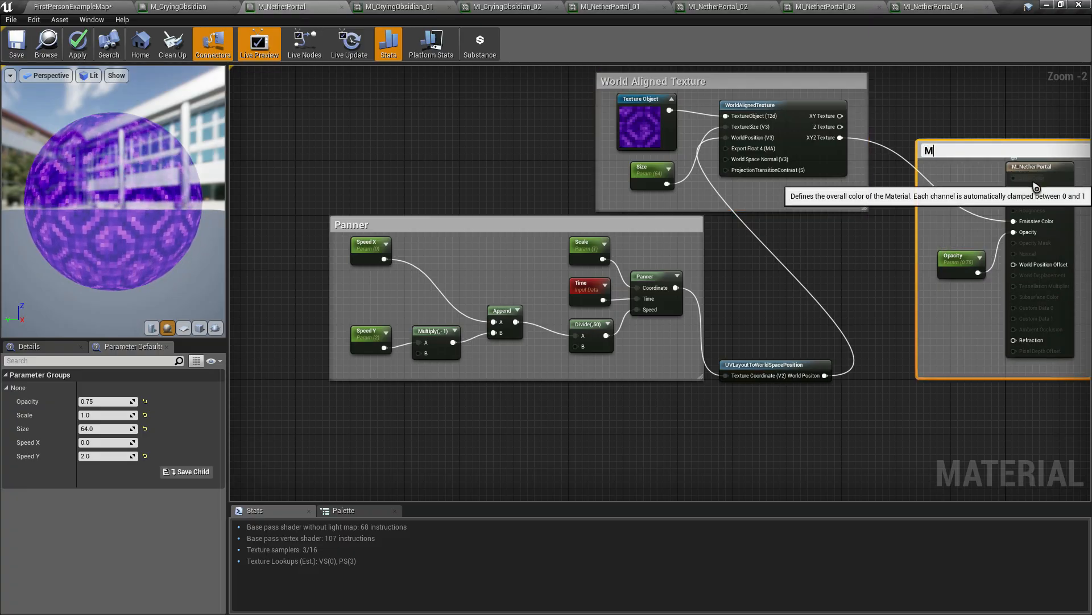
pyautogui.write('ain')
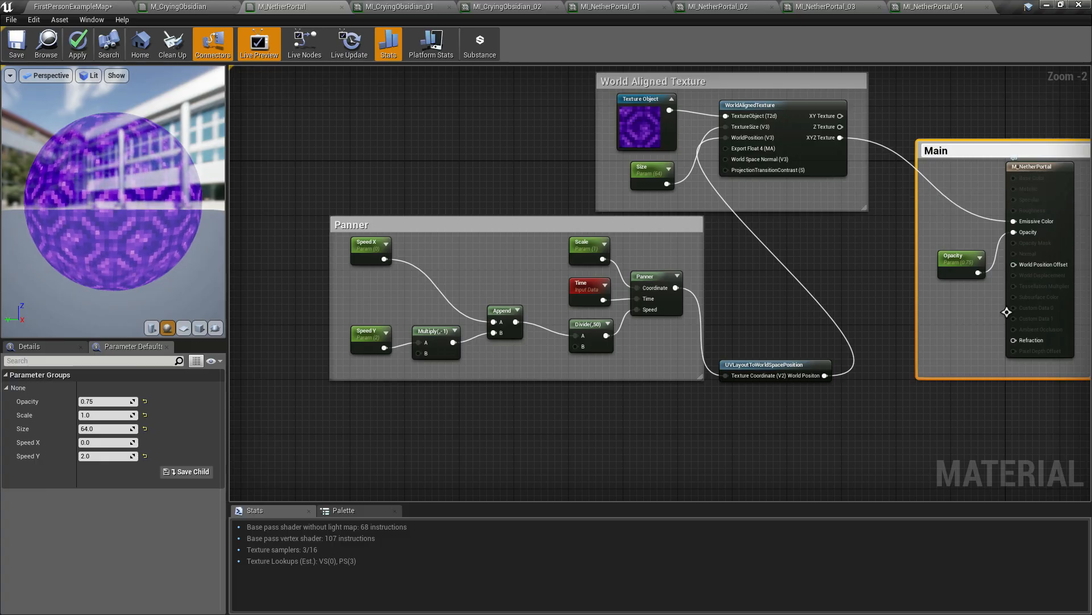
pyautogui.press('Return')
pyautogui.click(969, 414)
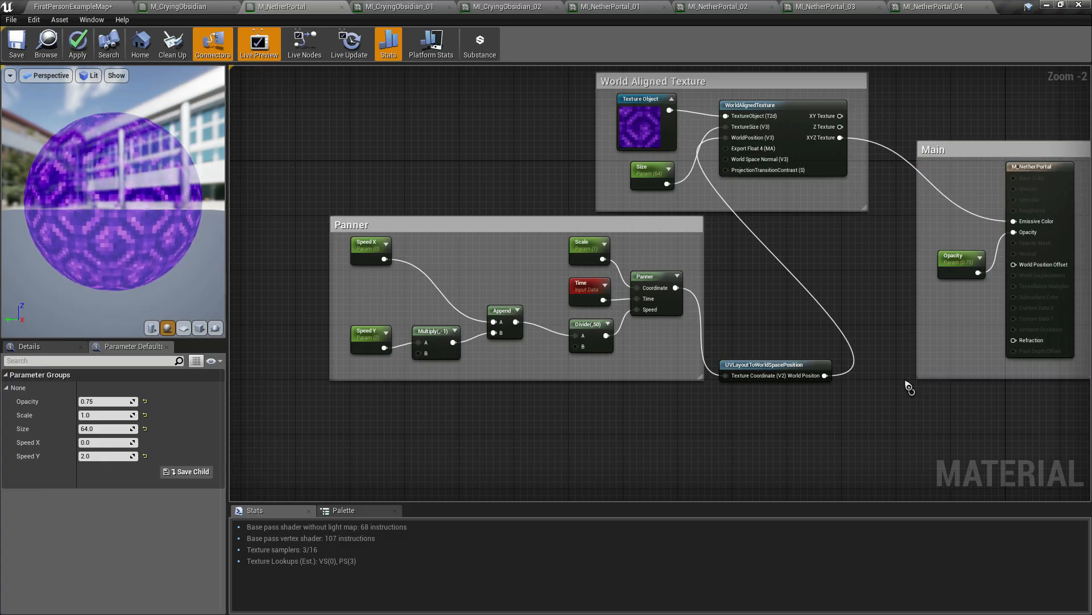
# Line up the Panner, World Aligned Texture and Main comments in a row, with UVLayoutToWorldSpacePosition just below the gap between the first two.
pyautogui.moveTo(930, 390); pyautogui.dragTo(876, 394, button='right')
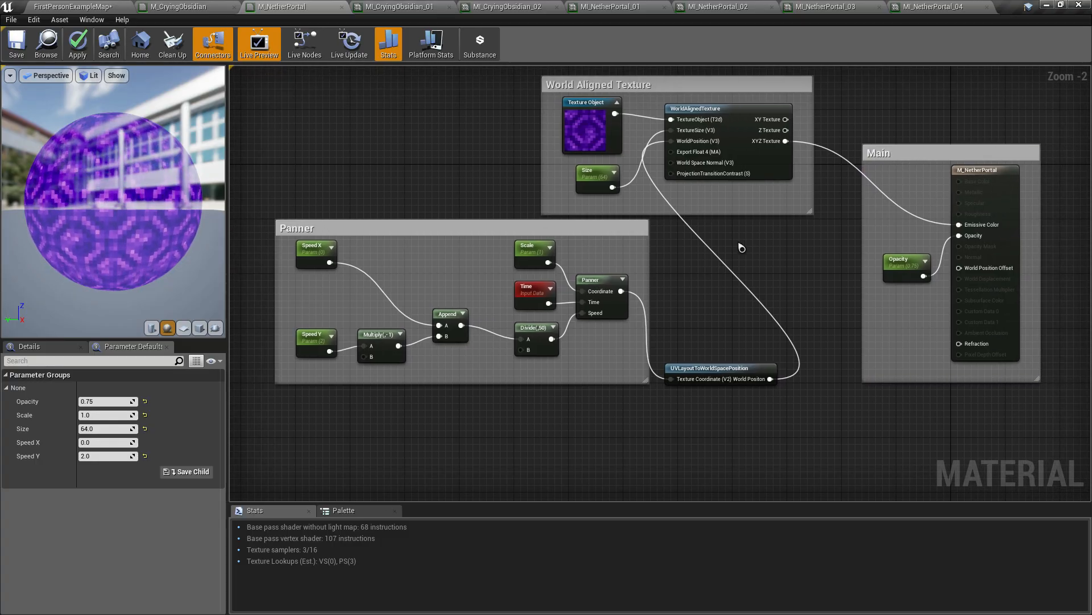
pyautogui.moveTo(561, 229); pyautogui.dragTo(485, 229)
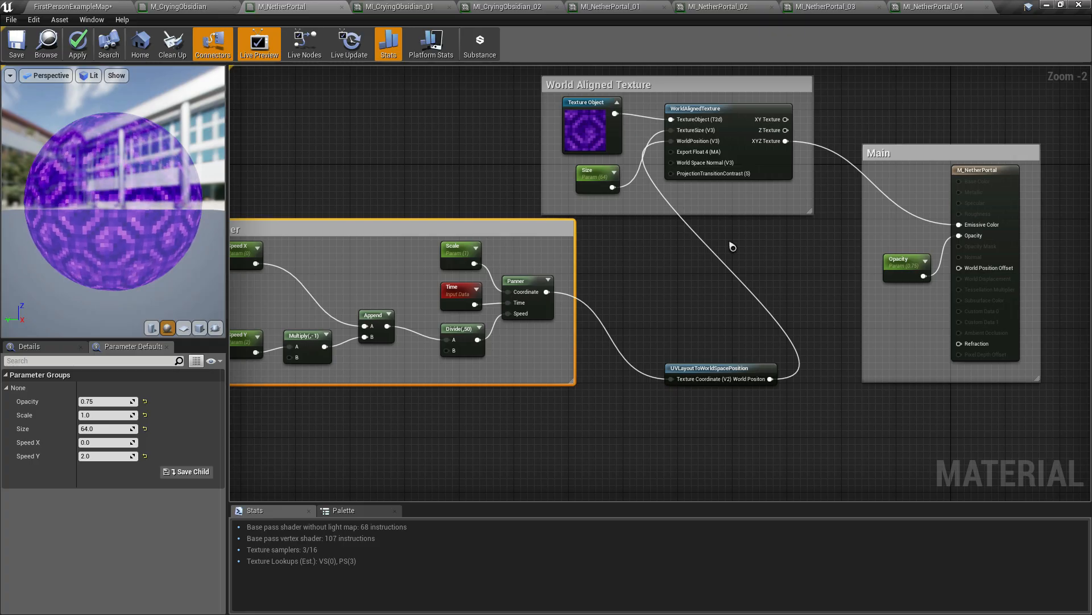
pyautogui.moveTo(700, 252); pyautogui.dragTo(794, 249, button='right')
pyautogui.click(580, 216)
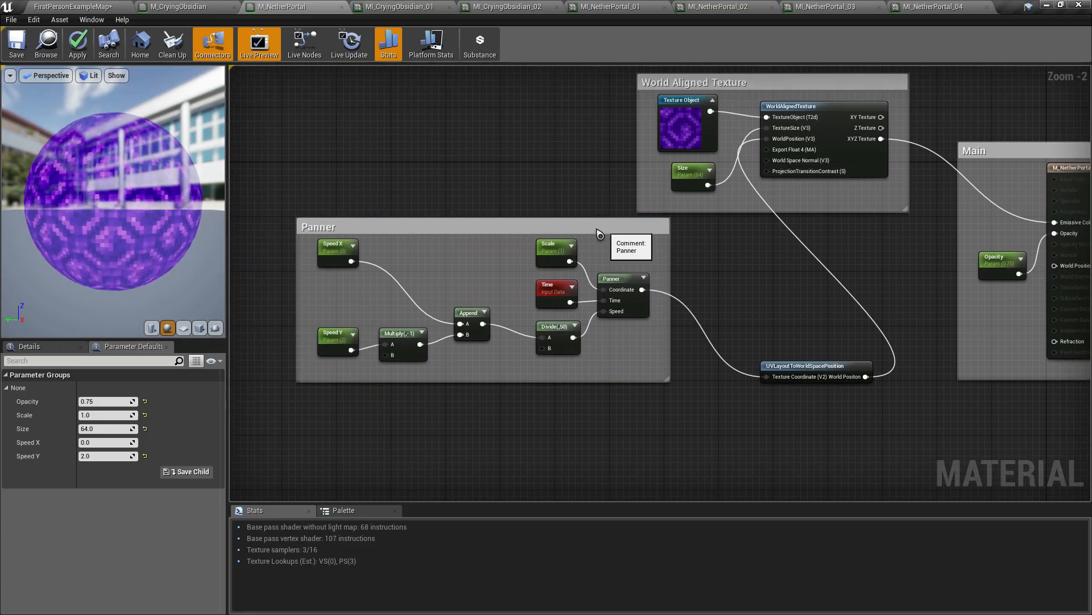
pyautogui.moveTo(597, 227); pyautogui.dragTo(570, 228)
pyautogui.moveTo(785, 83); pyautogui.dragTo(827, 154)
pyautogui.moveTo(612, 258); pyautogui.dragTo(637, 182)
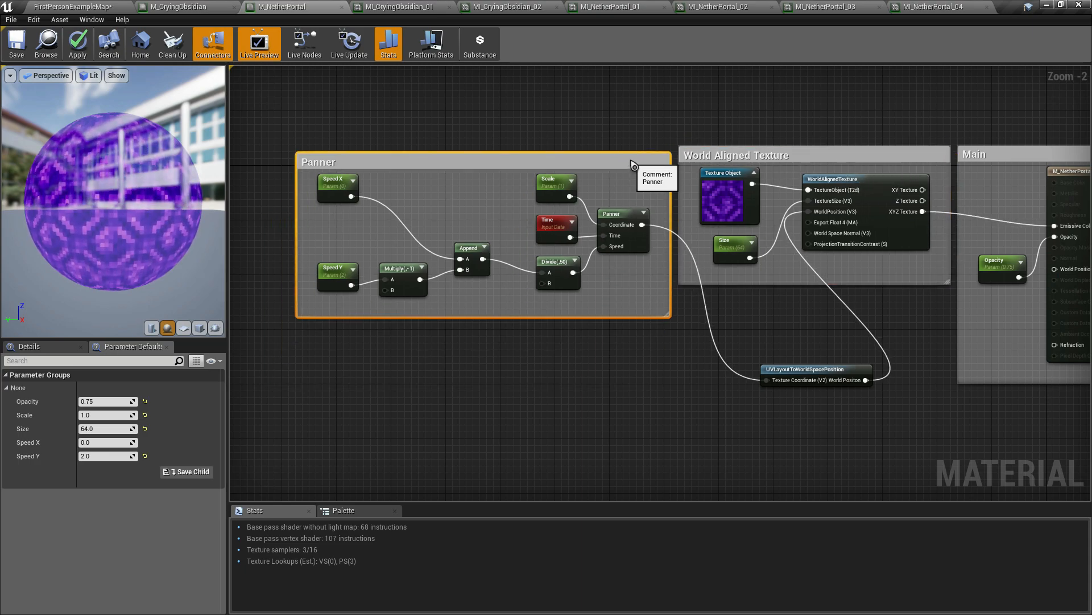
pyautogui.moveTo(807, 378); pyautogui.dragTo(702, 330)
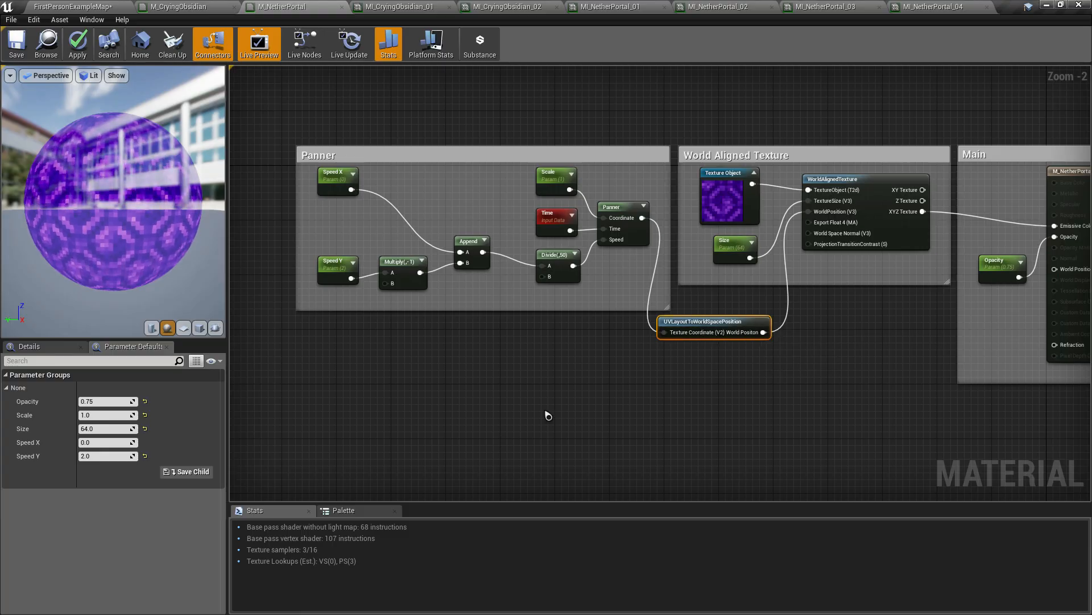
# Select the Opacity parameter in the Main comment and open its group name for editing.
pyautogui.scroll(1, 567, 361)
pyautogui.moveTo(532, 376); pyautogui.dragTo(374, 383, button='right')
pyautogui.moveTo(760, 404); pyautogui.dragTo(666, 397, button='right')
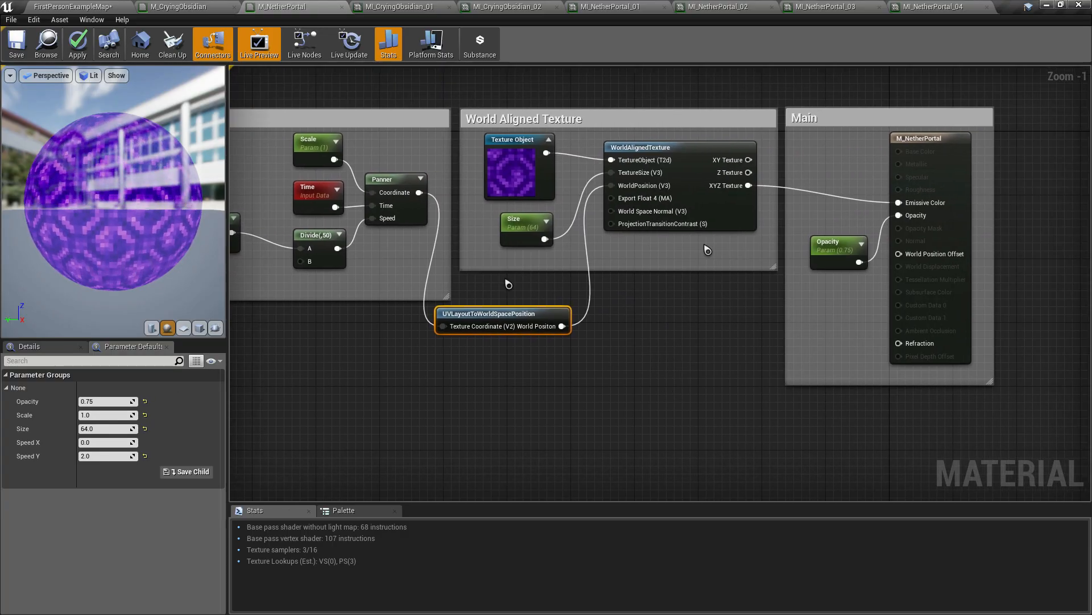
pyautogui.click(62, 348)
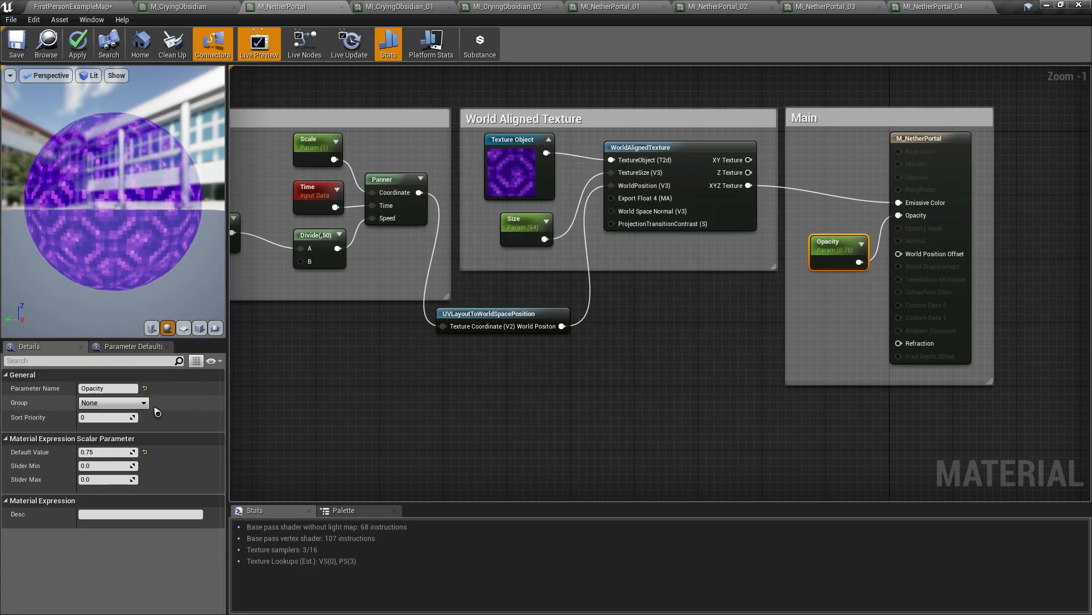
pyautogui.click(90, 403)
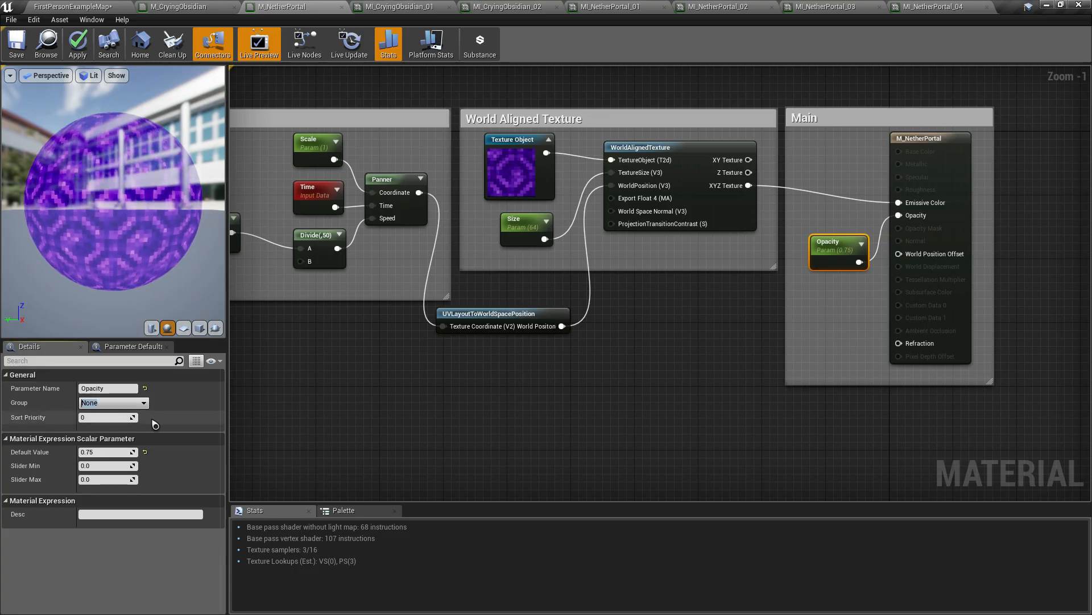
pyautogui.click(327, 403)
# Assign the Size parameter to a group named "World Aligned Texture".
pyautogui.click(521, 218)
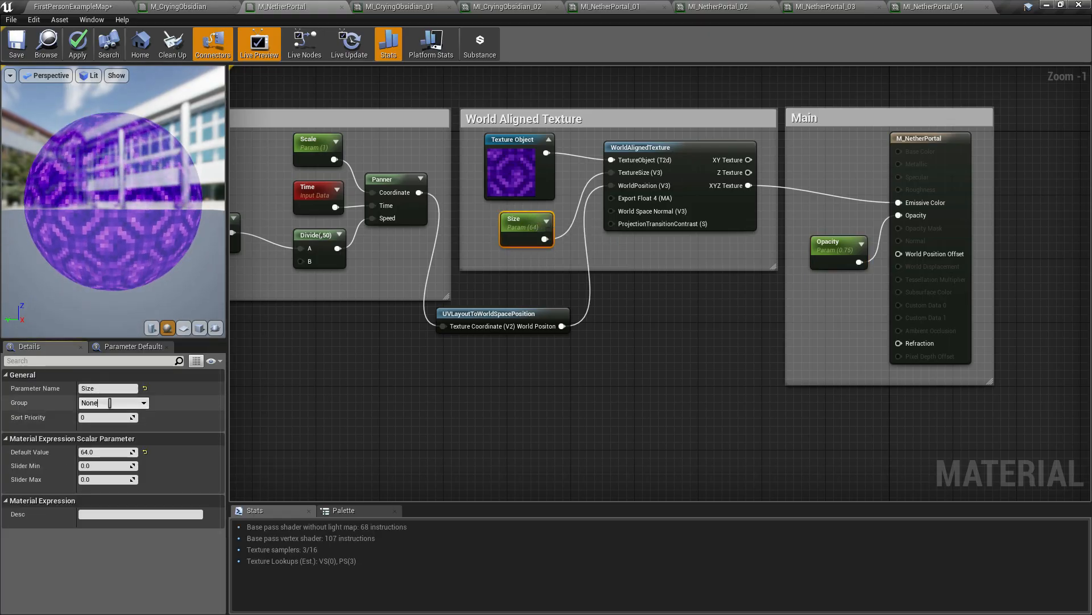
pyautogui.click(141, 403)
pyautogui.write('World Aligned Texture')
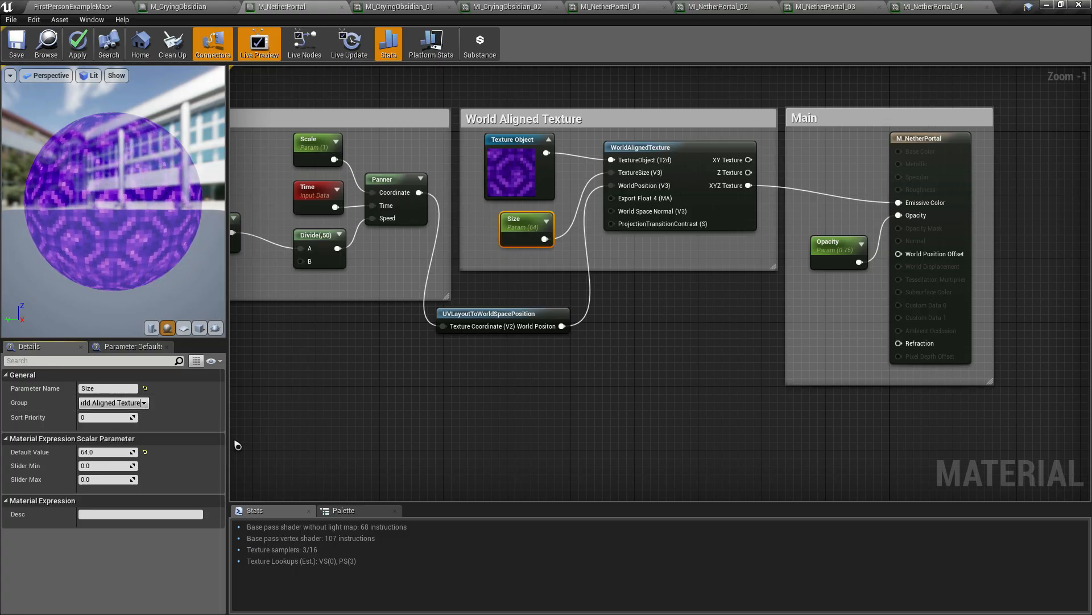
pyautogui.click(327, 368)
# Convert the Scale parameter in the Panner comment to a constant.
pyautogui.moveTo(329, 372); pyautogui.dragTo(631, 396, button='right')
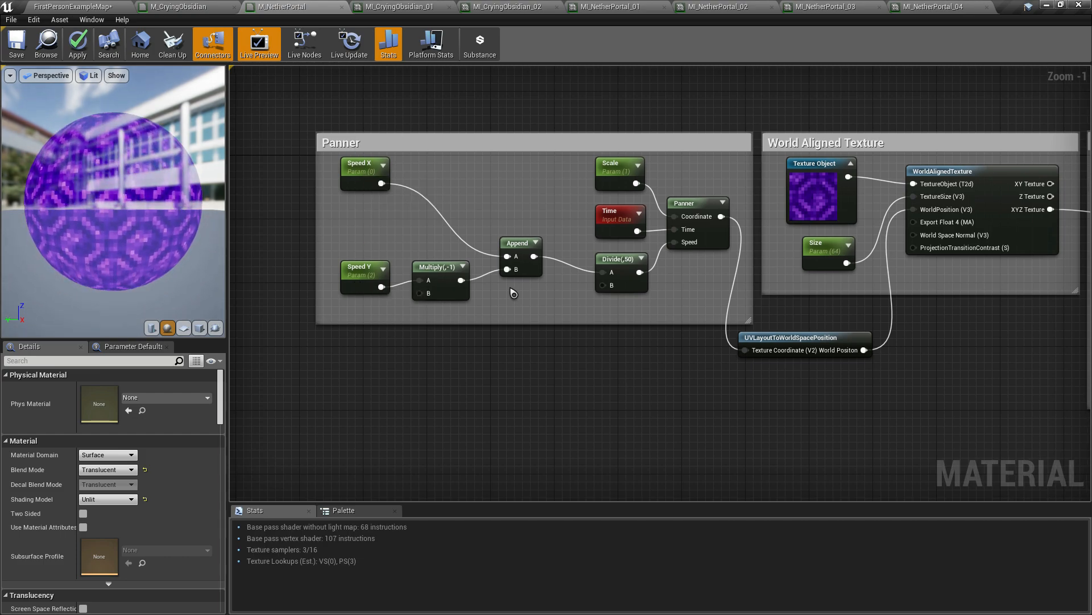
pyautogui.scroll(1, 522, 257)
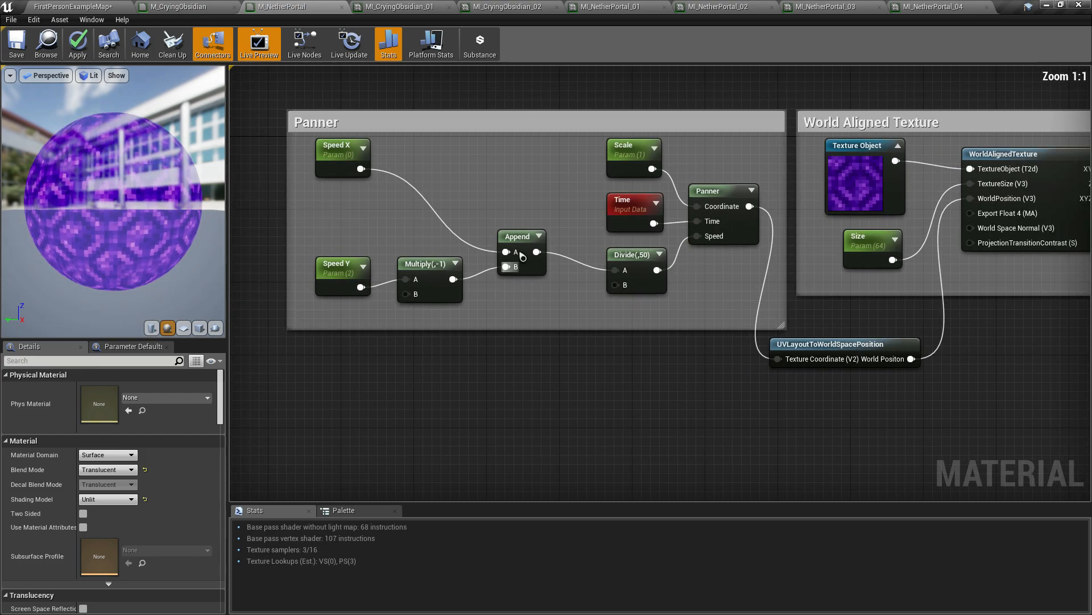
pyautogui.click(634, 146)
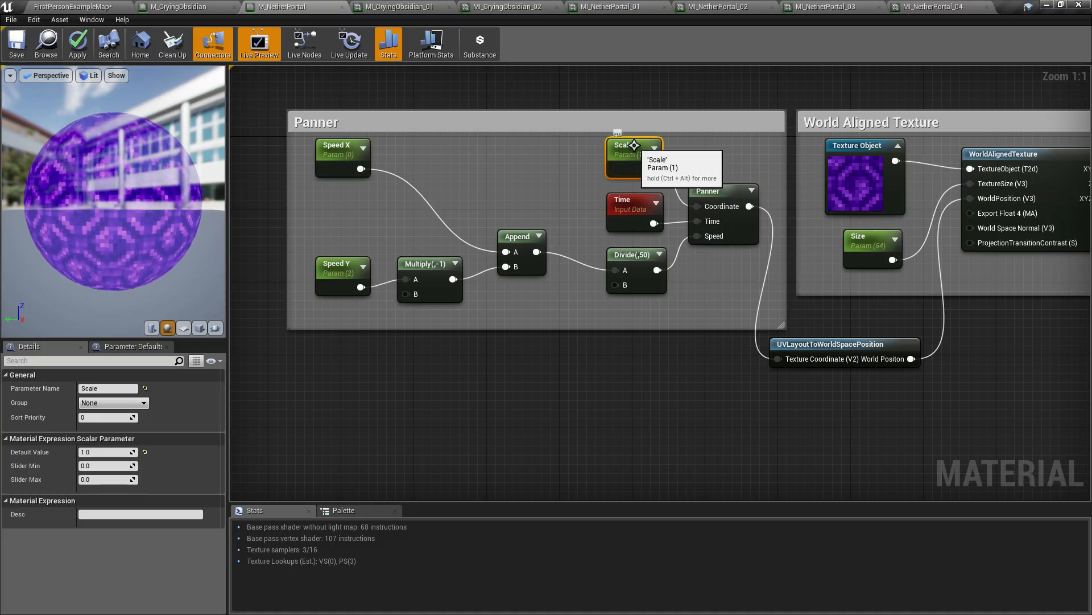
pyautogui.rightClick(635, 147)
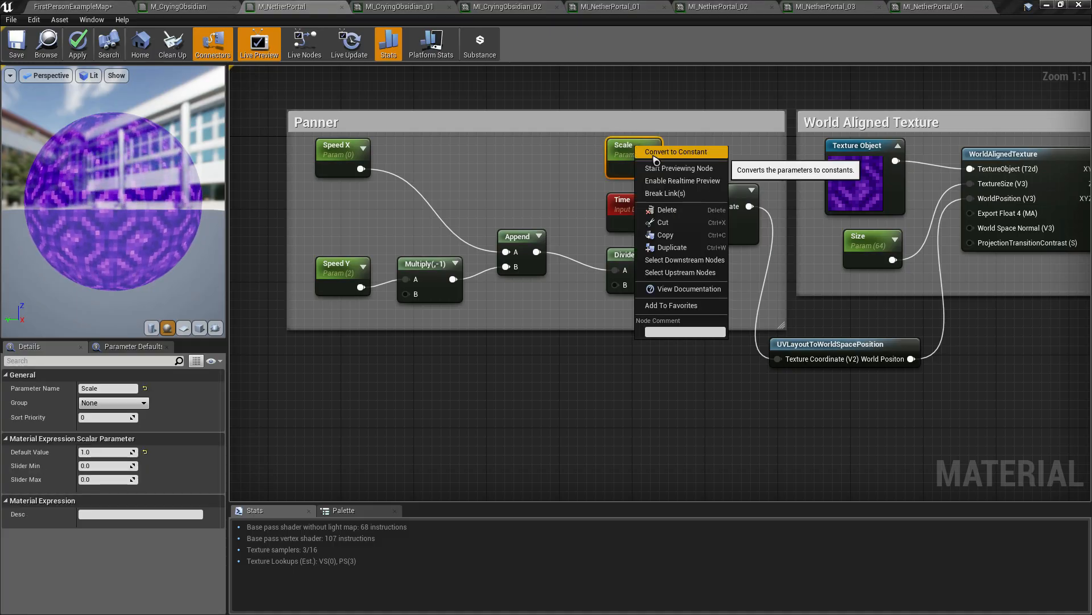
pyautogui.click(643, 152)
# Tidy the Panner comment by placing the constant just above Time, Append level with Divide, and Multiply slightly closer to Append.
pyautogui.moveTo(626, 151); pyautogui.dragTo(661, 149)
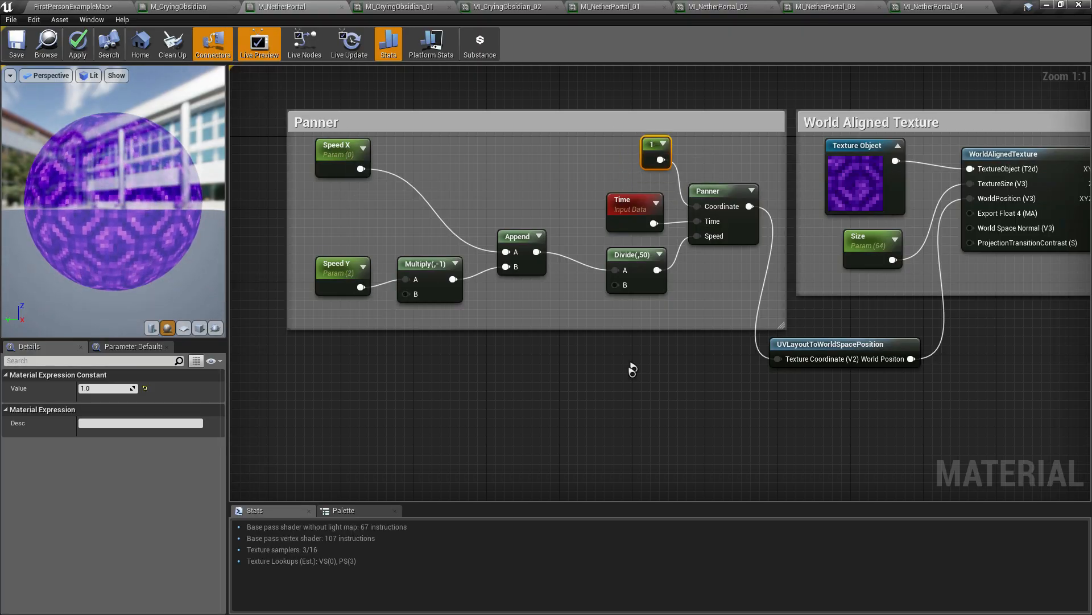
pyautogui.moveTo(645, 160); pyautogui.dragTo(636, 169)
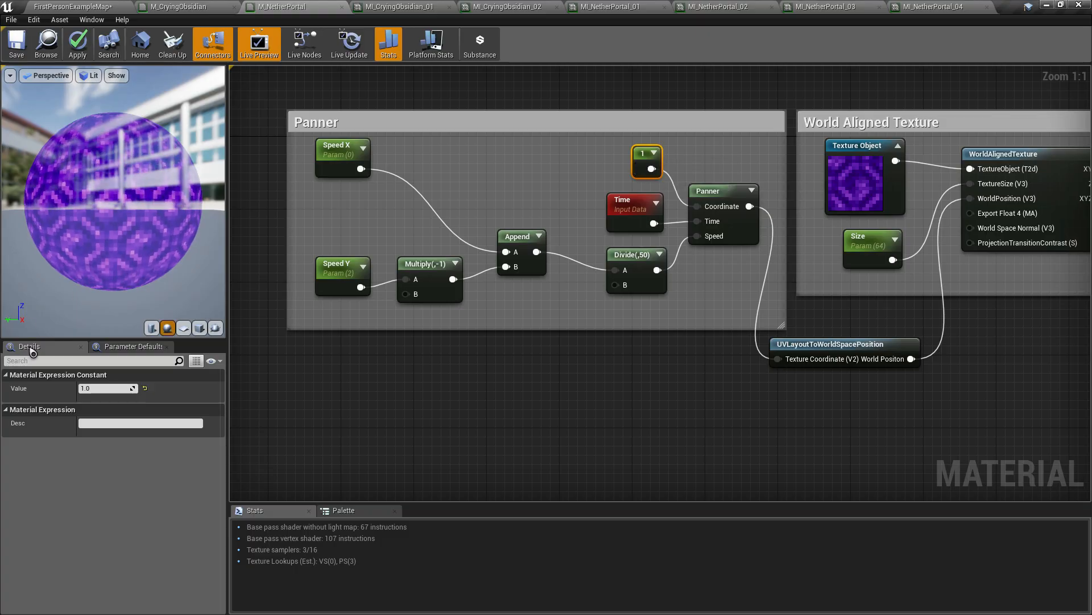
pyautogui.click(608, 390)
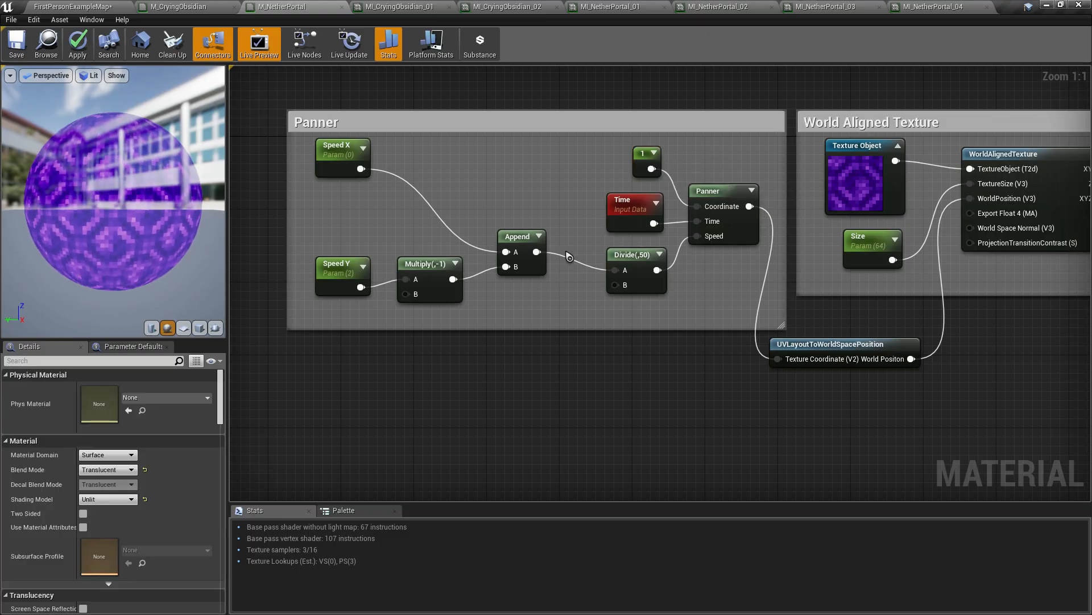
pyautogui.moveTo(517, 236); pyautogui.dragTo(544, 254)
pyautogui.moveTo(432, 263); pyautogui.dragTo(441, 261)
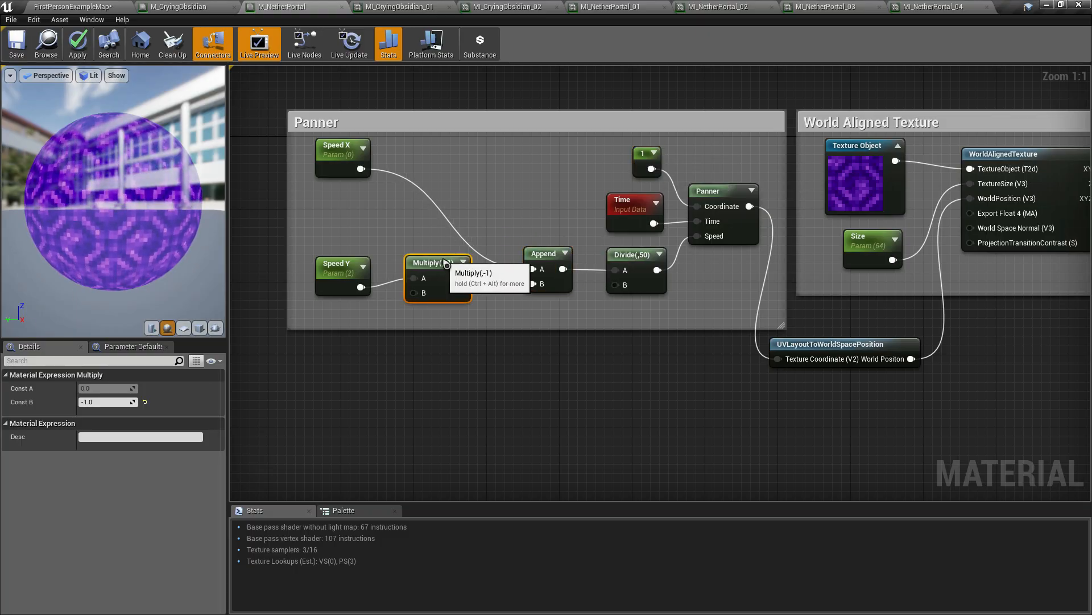
# Assign the Speed X and Speed Y parameters to a group named "Panner" and display the material's parameter defaults.
pyautogui.click(334, 160)
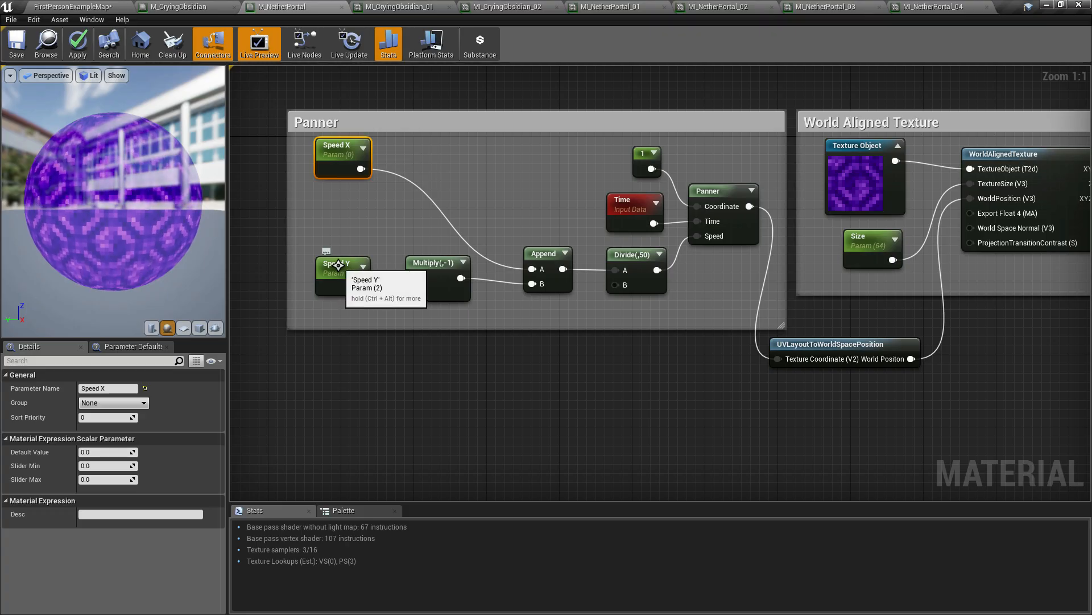
pyautogui.keyDown('shift'); pyautogui.click(338, 267); pyautogui.keyUp('shift')
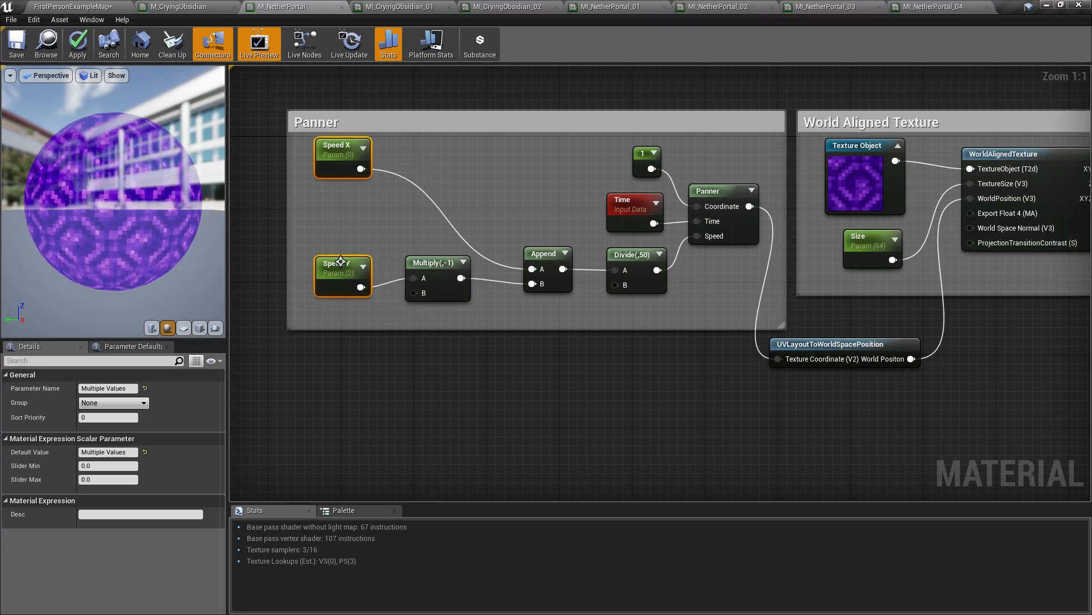
pyautogui.click(122, 404)
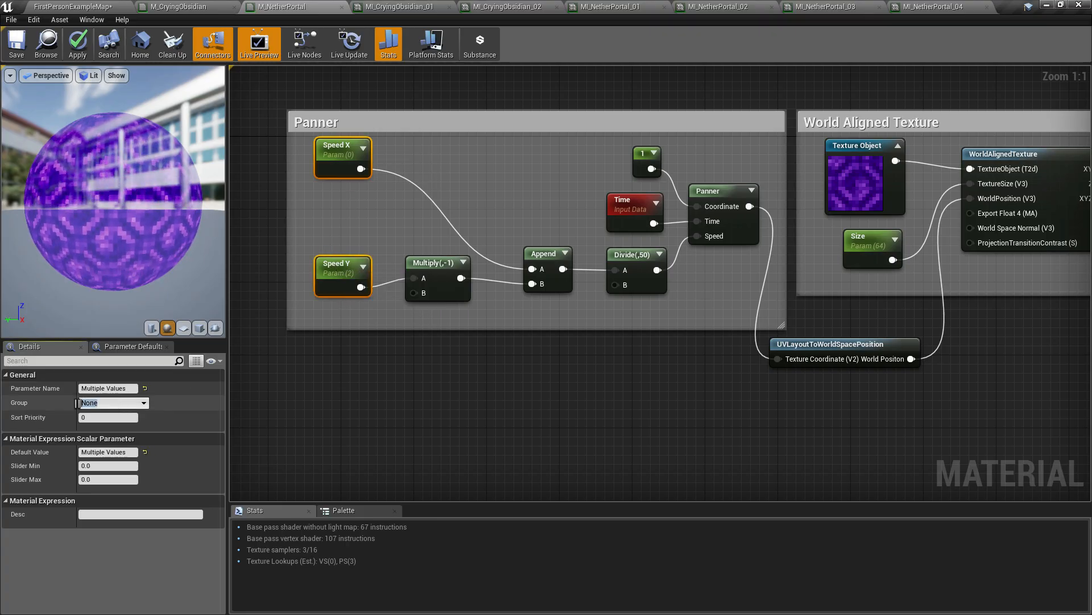
pyautogui.write('Panner')
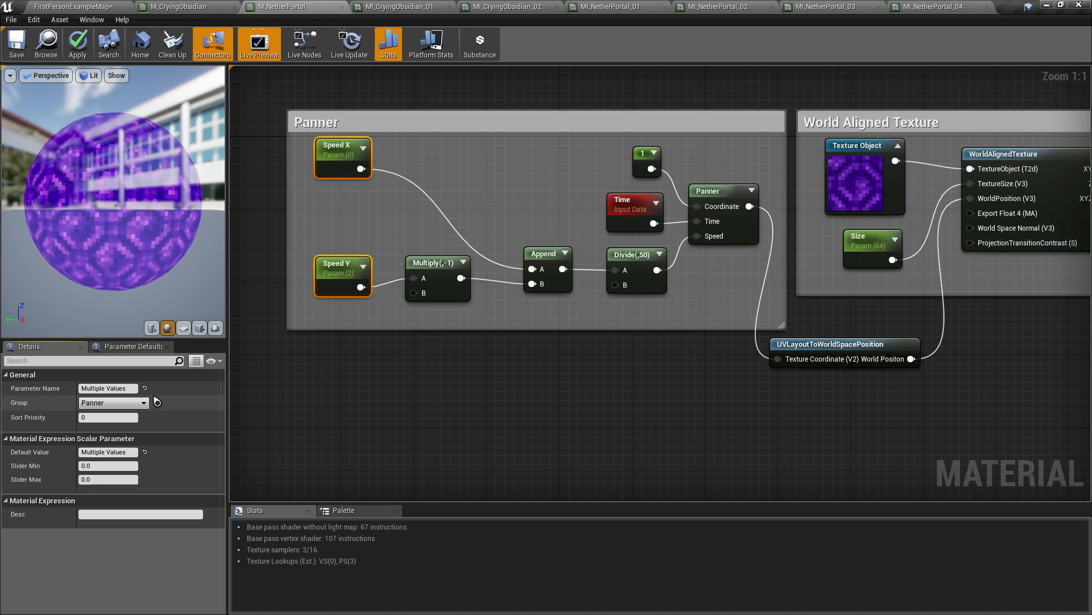
pyautogui.click(419, 423)
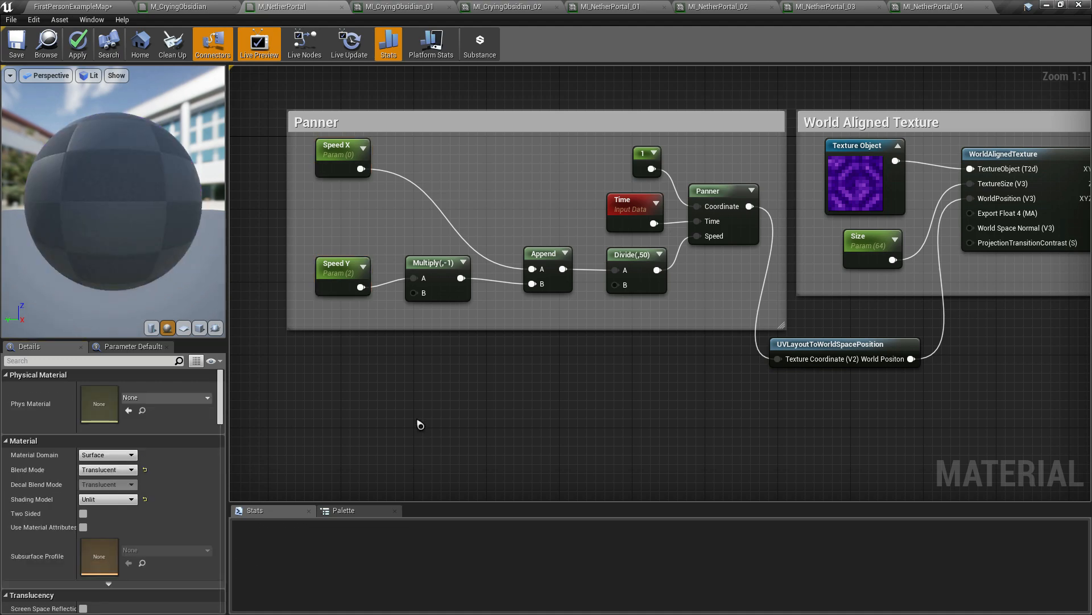
pyautogui.click(128, 347)
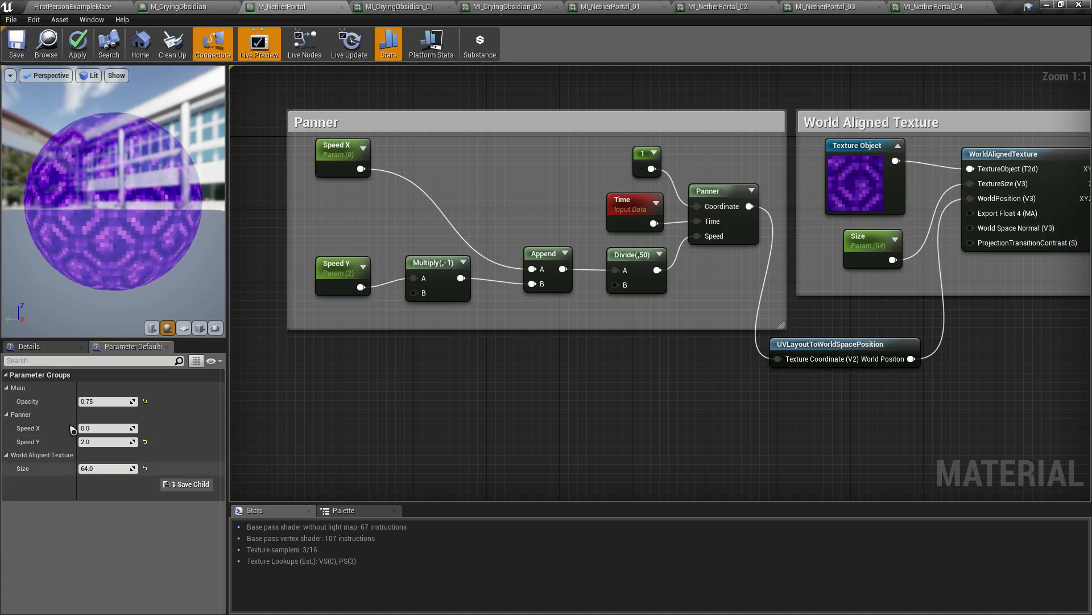
# Show a comment bubble on the Speed X node and lower the node so the bubble fits inside the Panner comment.
pyautogui.moveTo(984, 427); pyautogui.dragTo(623, 433, button='right')
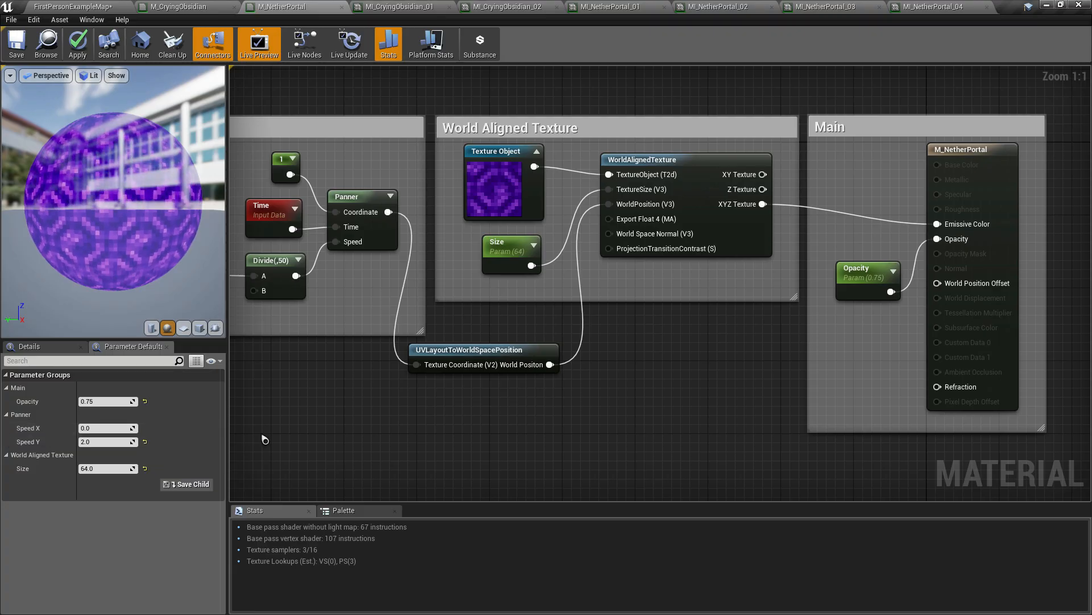
pyautogui.moveTo(300, 415); pyautogui.dragTo(444, 449, button='right')
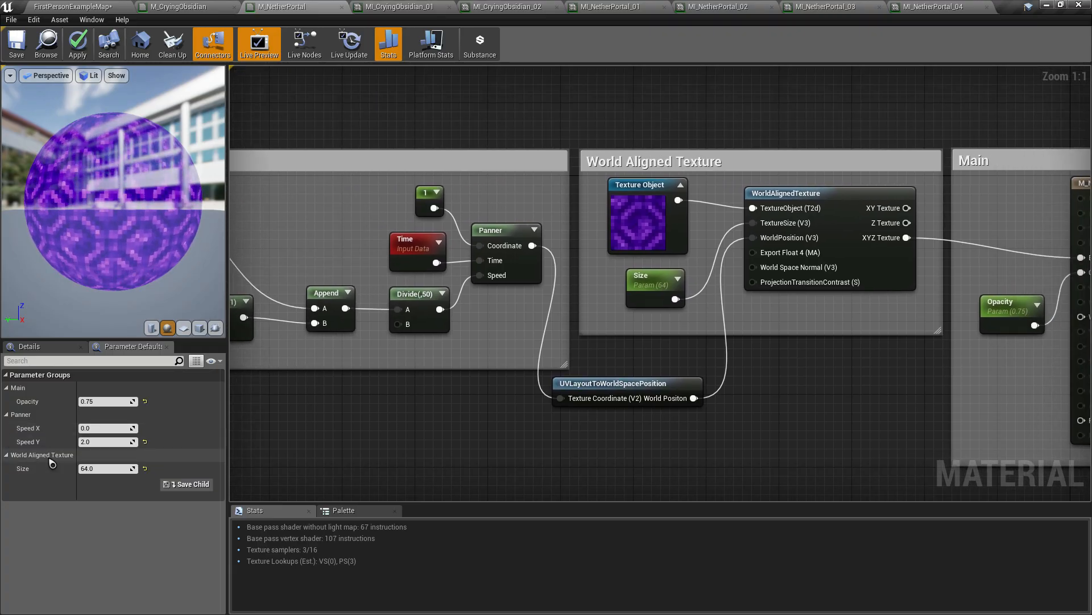
pyautogui.moveTo(351, 442); pyautogui.dragTo(632, 426, button='right')
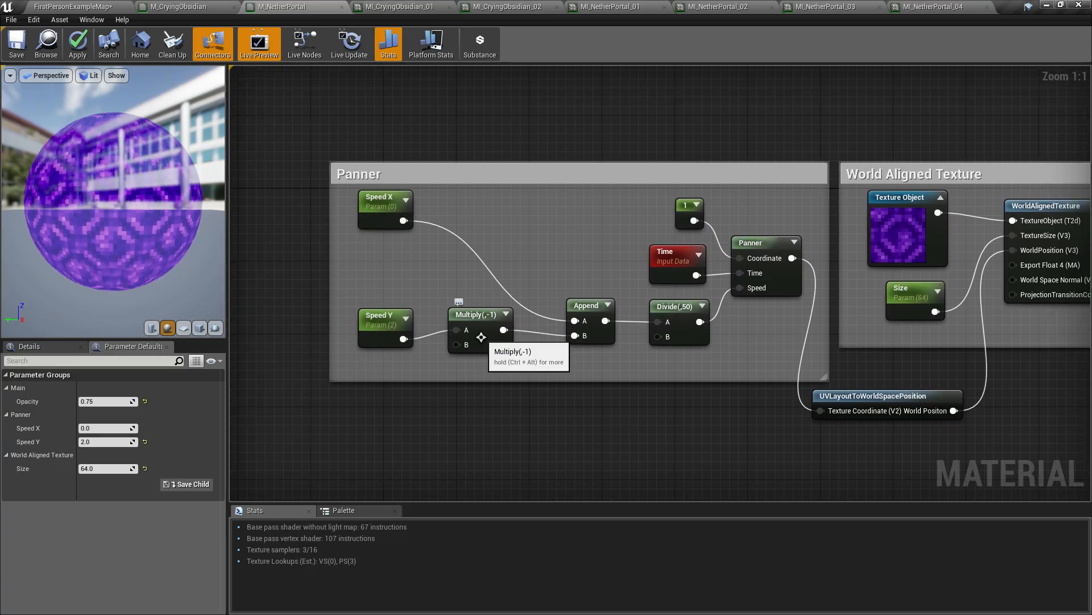
pyautogui.click(379, 215)
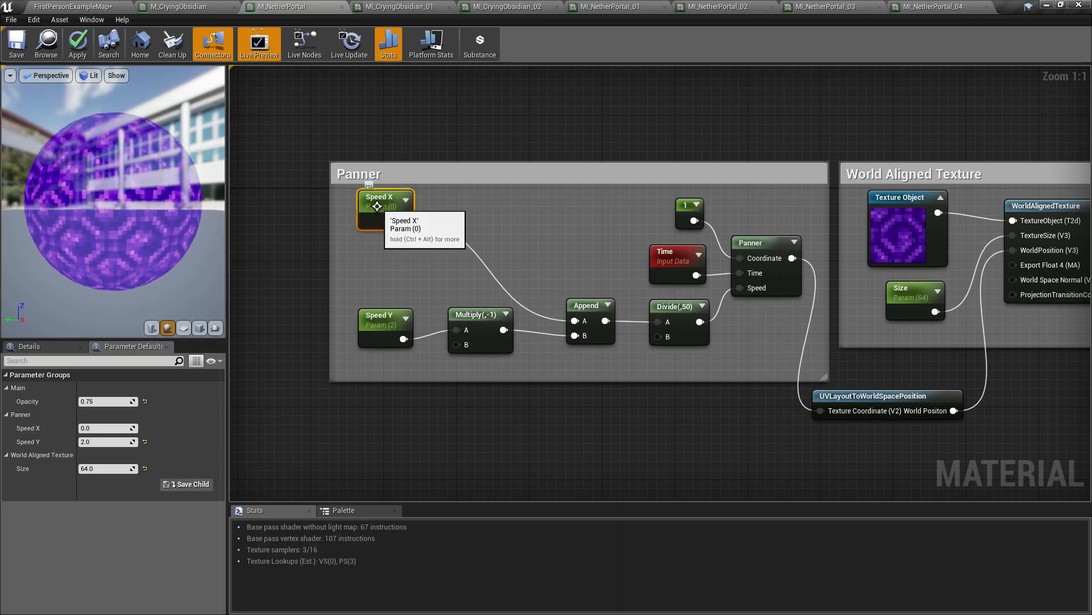
pyautogui.click(370, 187)
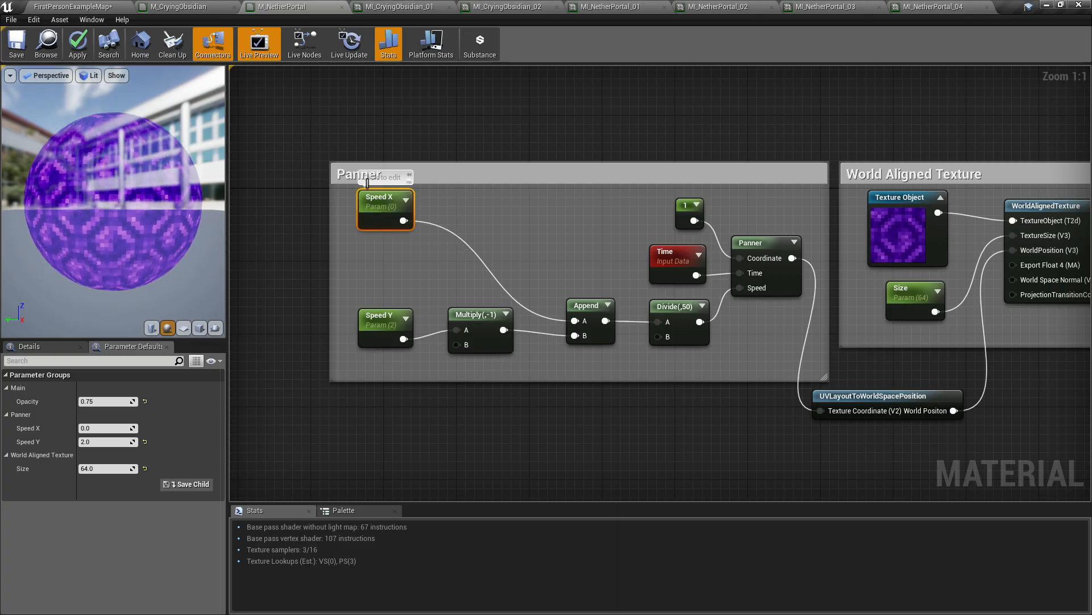
pyautogui.moveTo(390, 213)
pyautogui.mouseDown()
pyautogui.moveTo(392, 244)
pyautogui.moveTo(390, 233)
pyautogui.mouseUp()
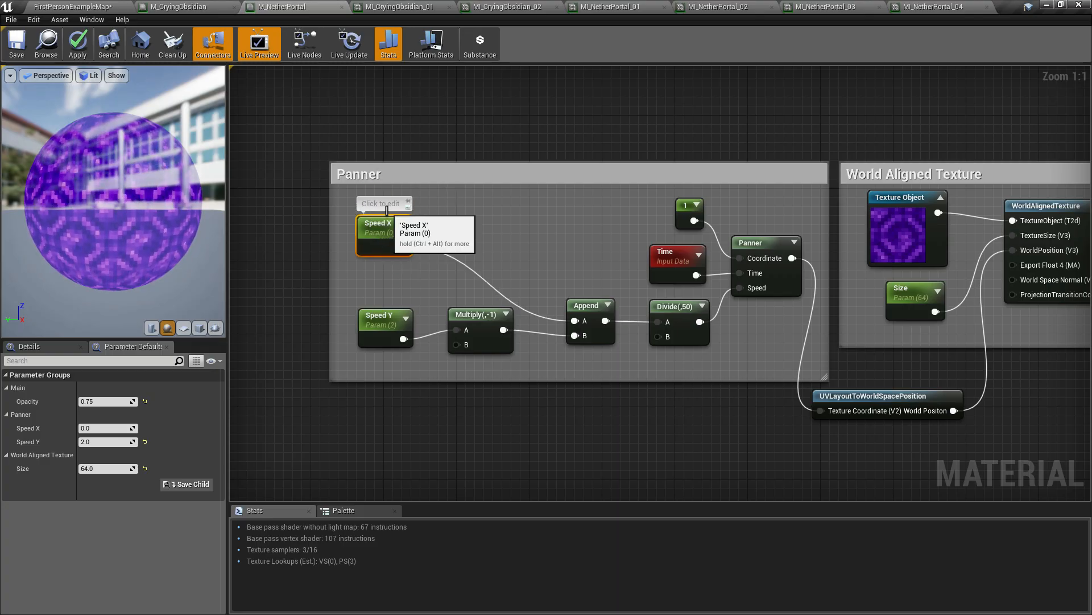
# Write Speed X's comment on three lines: "Indicate the speed of texture to the direction.", "(negative value to left)", "(positive value to right)".
pyautogui.click(388, 210)
pyautogui.click(384, 205)
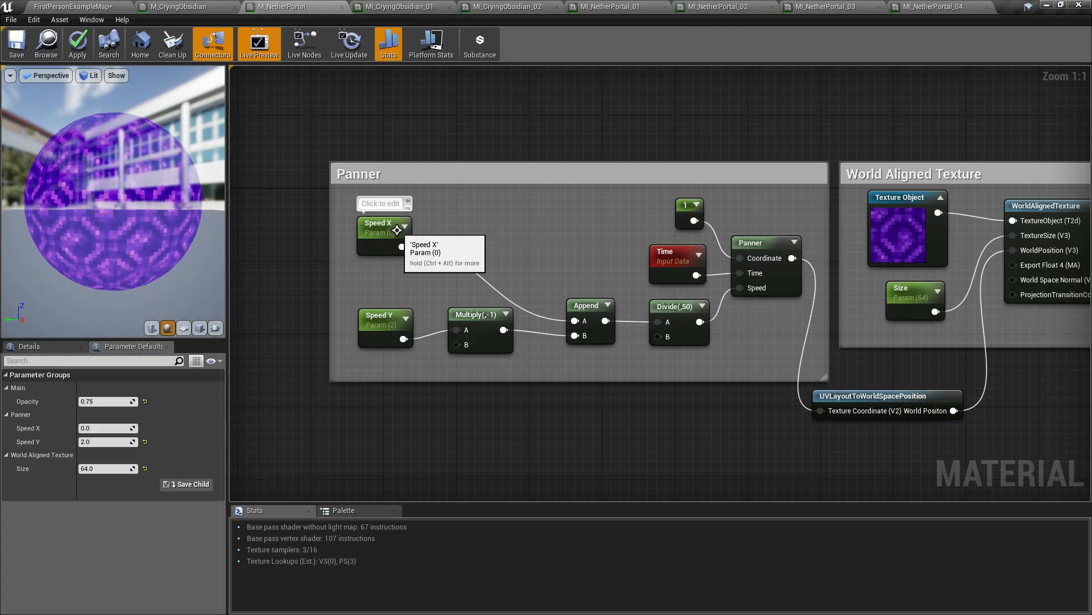
pyautogui.write('Indi')
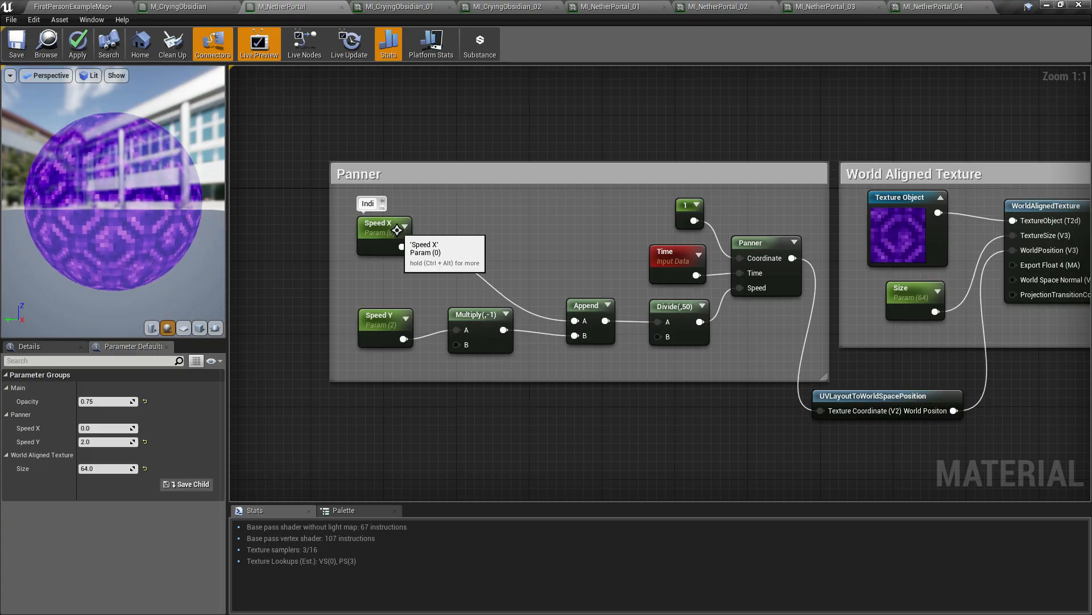
pyautogui.write('cate the speed')
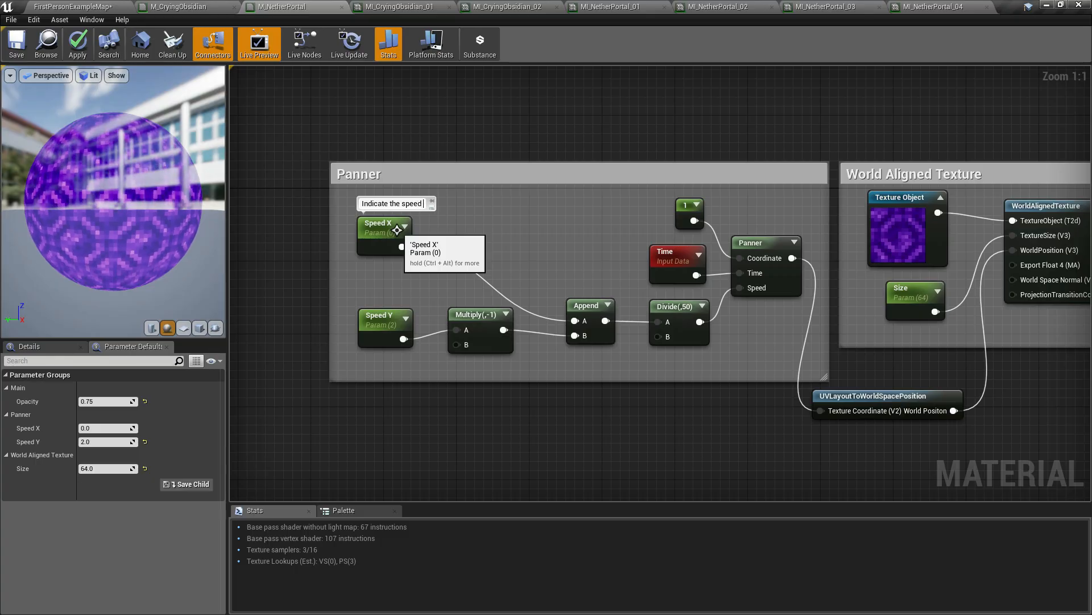
pyautogui.write(' of texture')
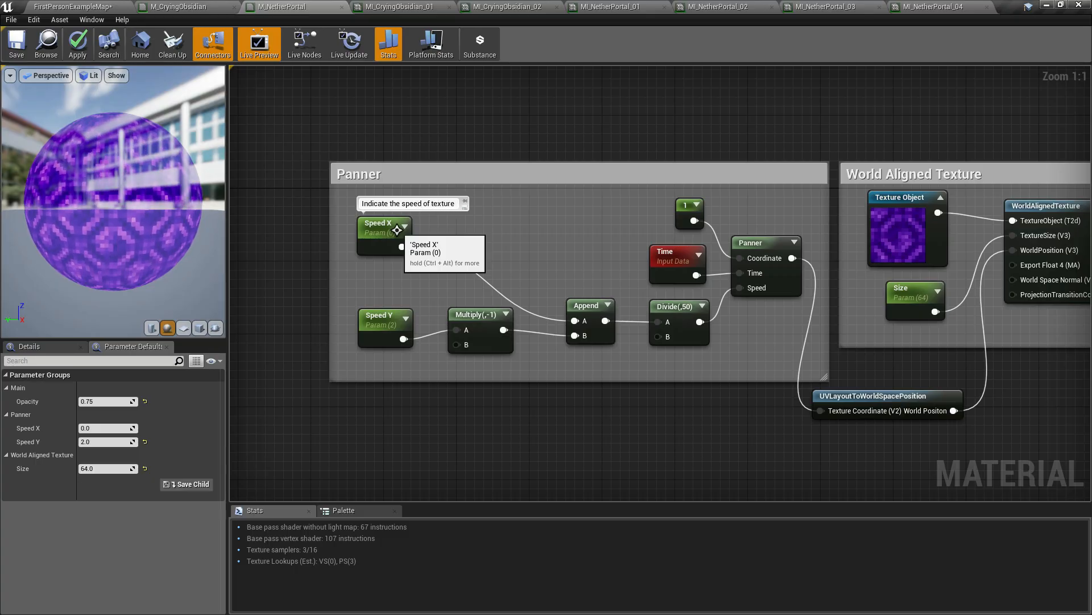
pyautogui.write(' to the')
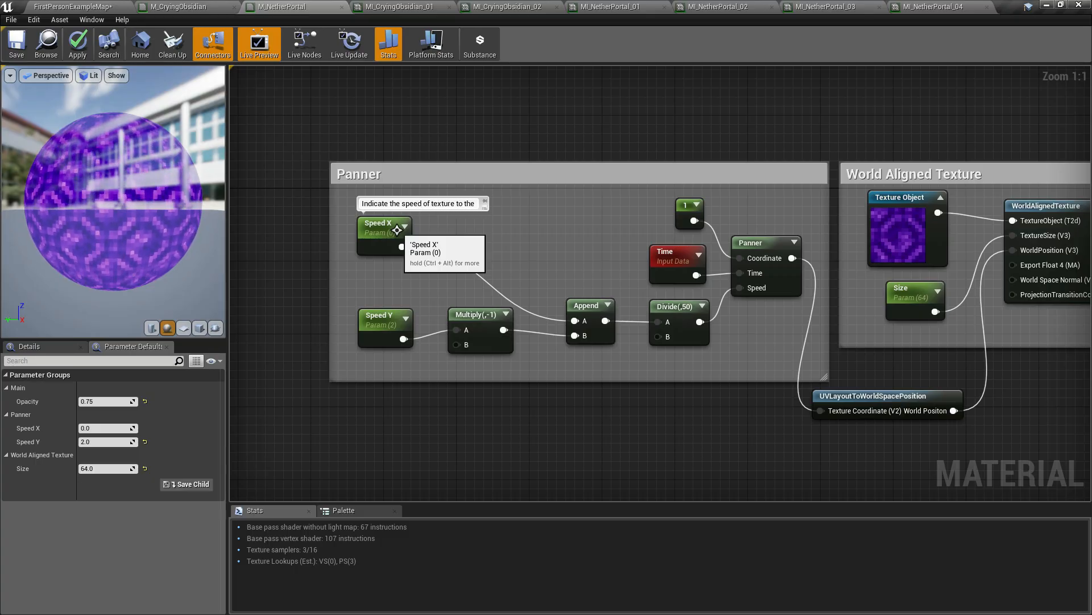
pyautogui.write(' direction.')
pyautogui.hotkey('shift', 'Return')
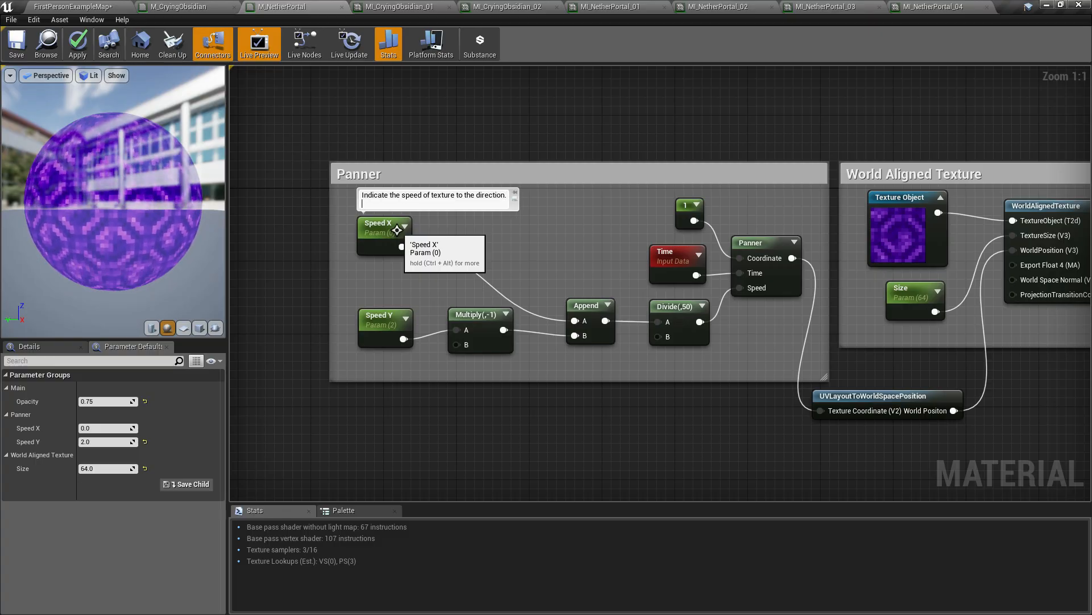
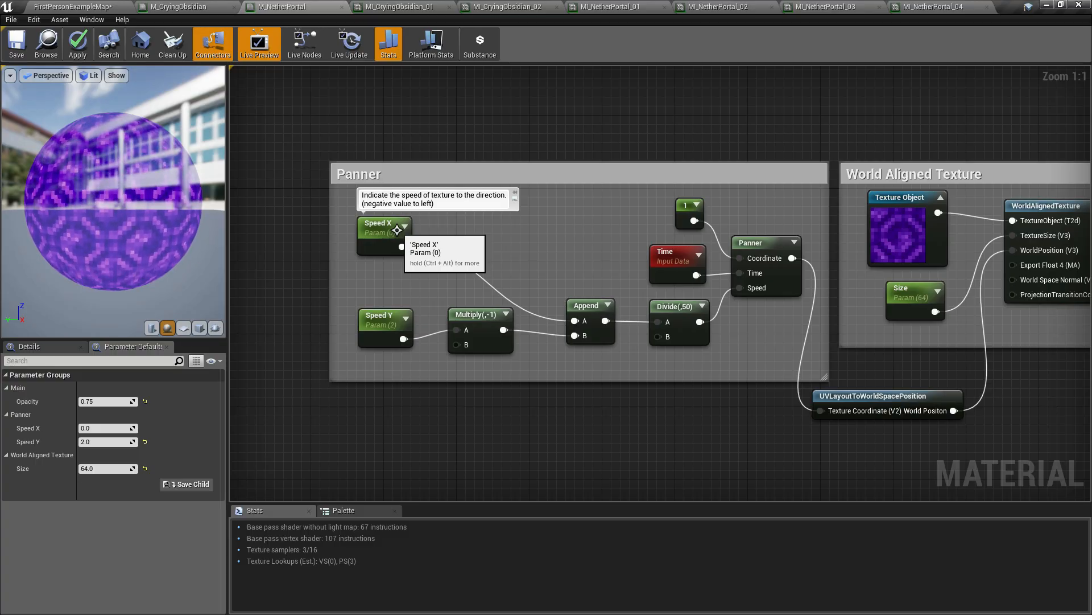
pyautogui.hotkey('shift', 'Return')
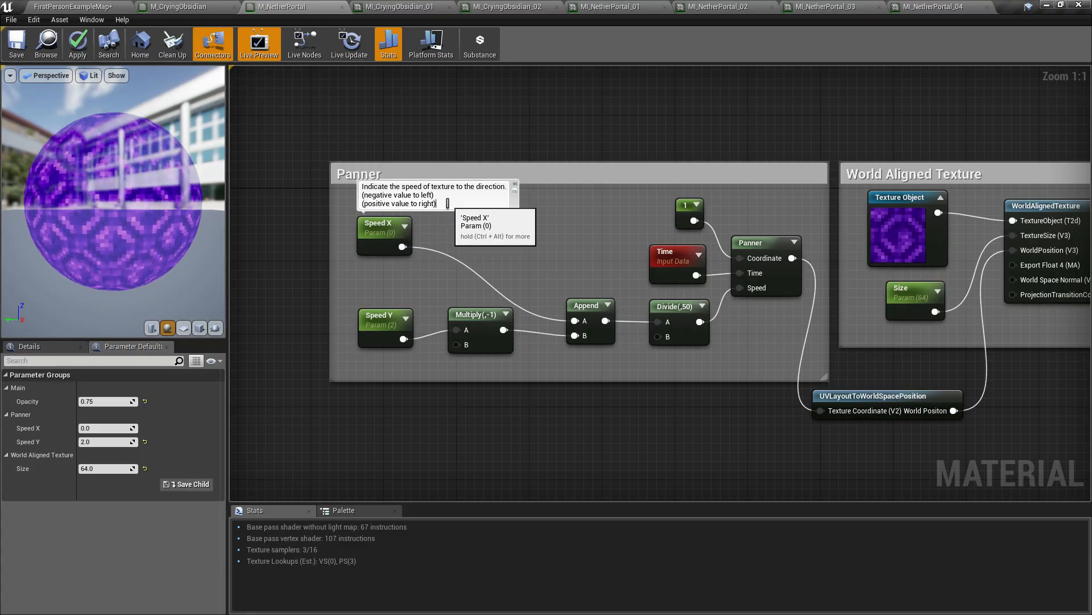
# Copy Speed X's comment text into a comment bubble on Speed Y, shifting the Speed X node slightly left and down.
pyautogui.hotkey('ctrl', 'a')
pyautogui.hotkey('ctrl', 'c')
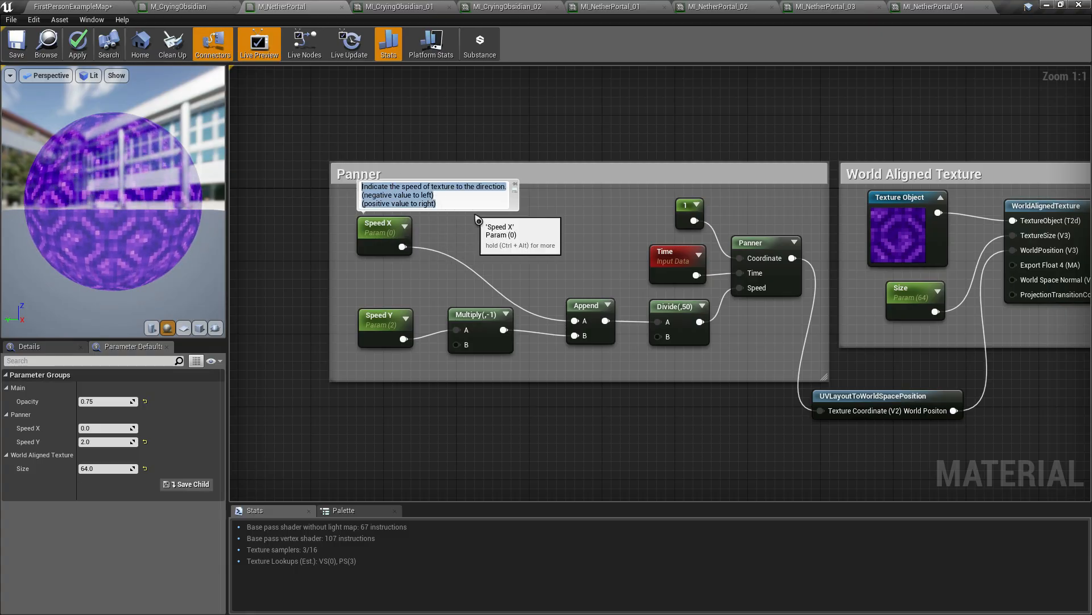
pyautogui.click(387, 229)
pyautogui.moveTo(387, 229); pyautogui.dragTo(369, 238)
pyautogui.click(383, 322)
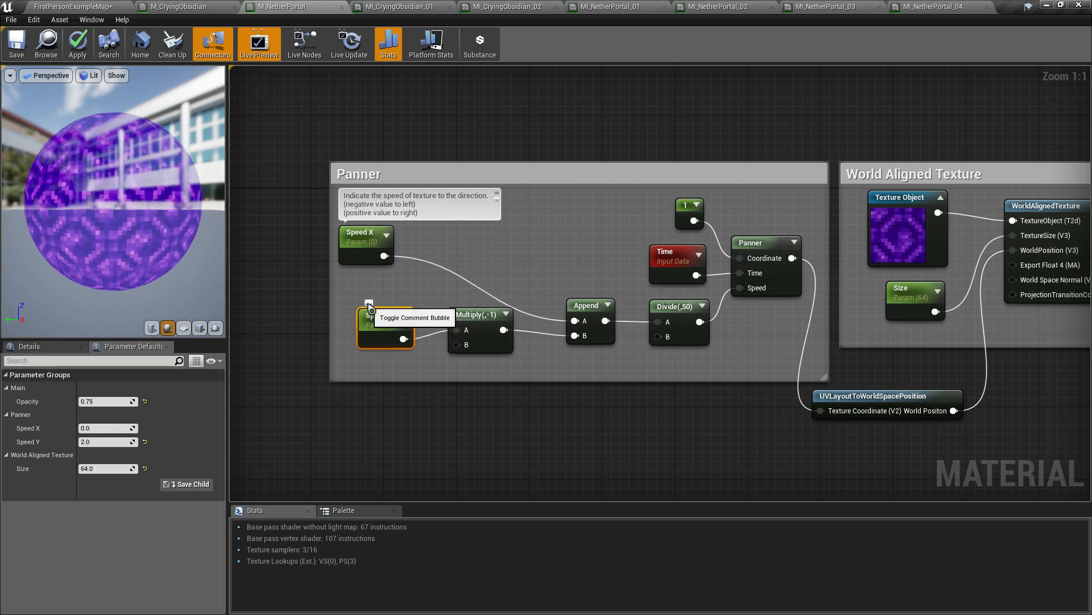
pyautogui.click(369, 303)
pyautogui.click(376, 293)
pyautogui.hotkey('ctrl', 'v')
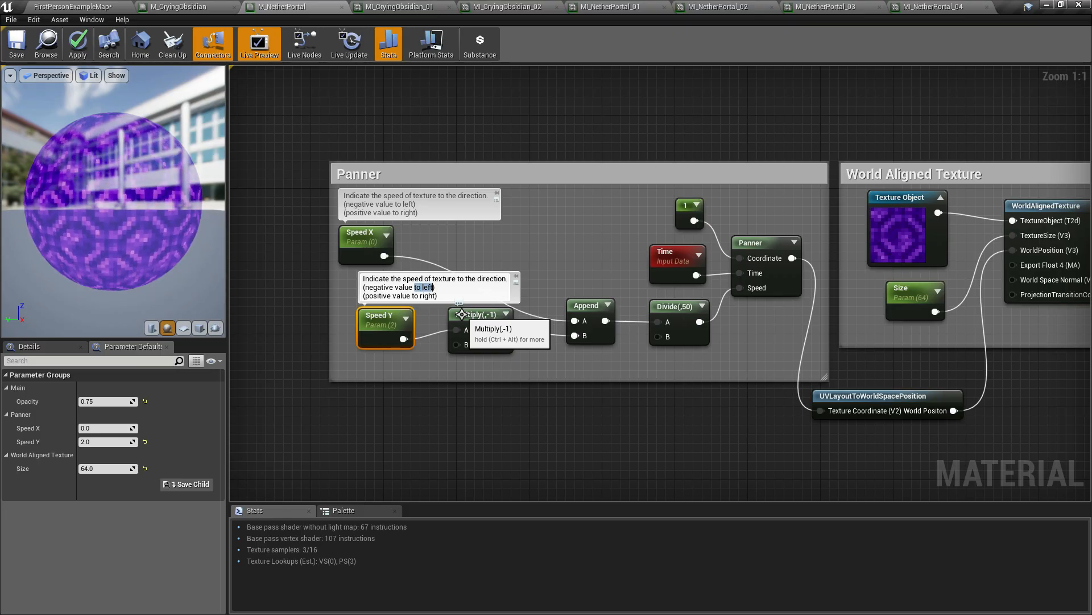
# Change the directions in Speed Y's comment to "(negative value downward)" and "(positive value upward)".
pyautogui.write('downward')
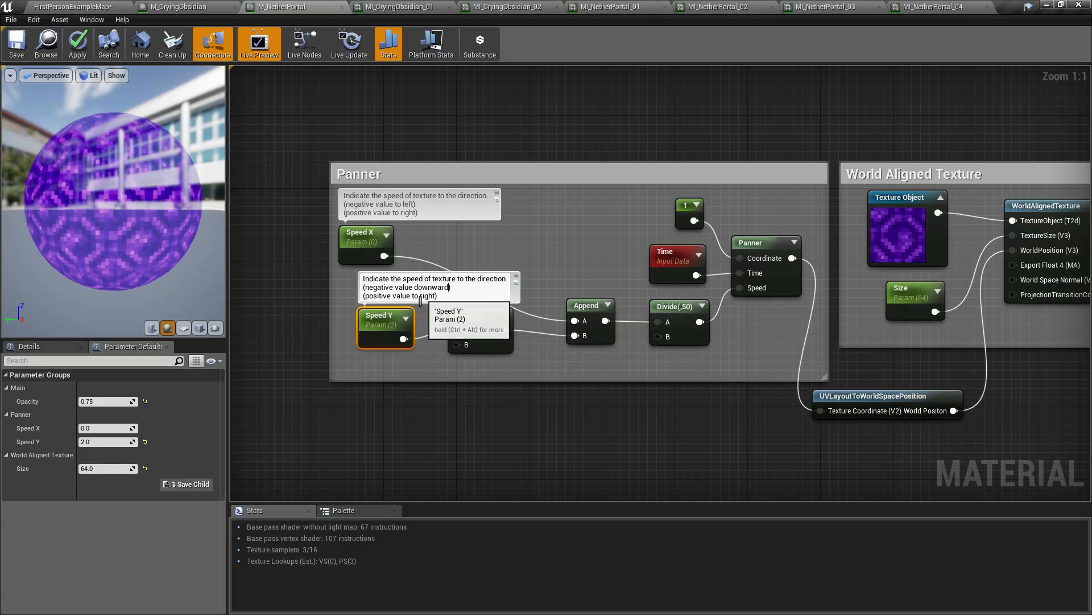
pyautogui.moveTo(412, 296); pyautogui.dragTo(437, 296)
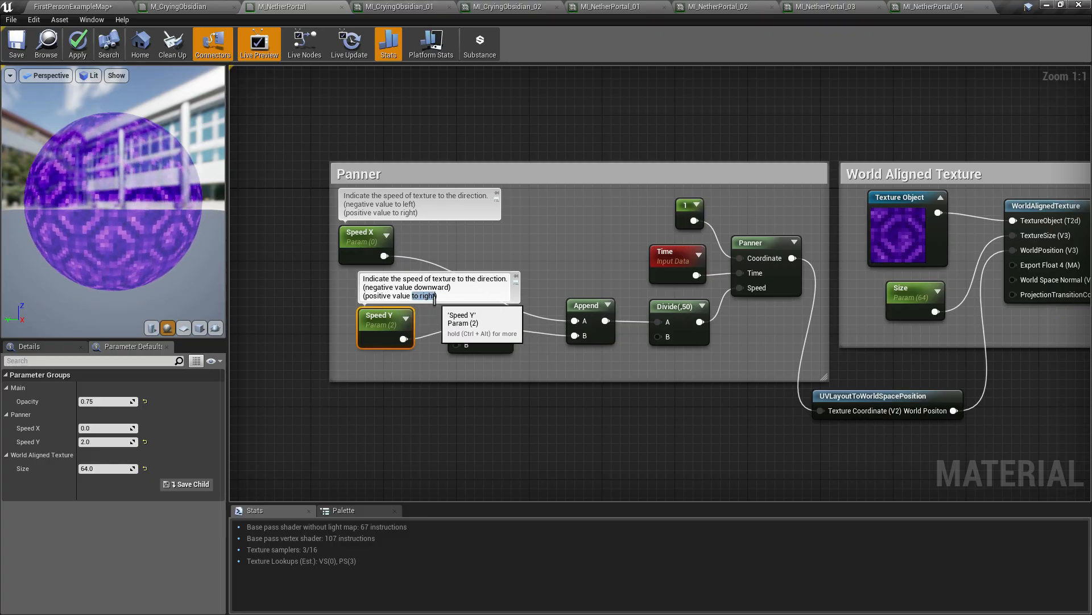
pyautogui.write('upwar')
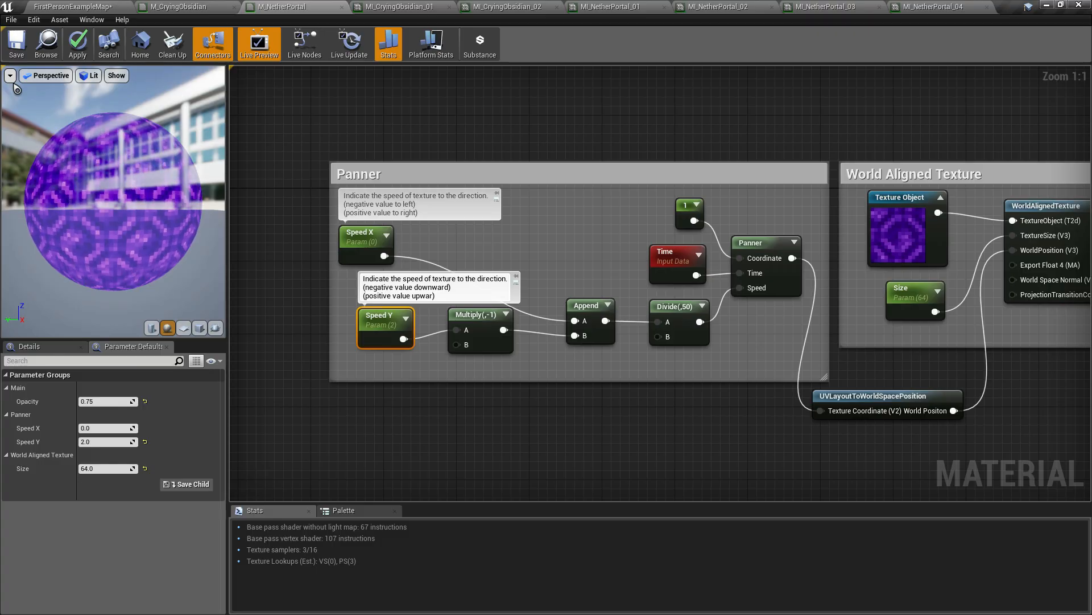
pyautogui.write('d')
pyautogui.click(487, 250)
# Align Speed Y beneath Speed X and shift both, along with Multiply and Append, toward the Divide node.
pyautogui.moveTo(396, 320); pyautogui.dragTo(380, 323)
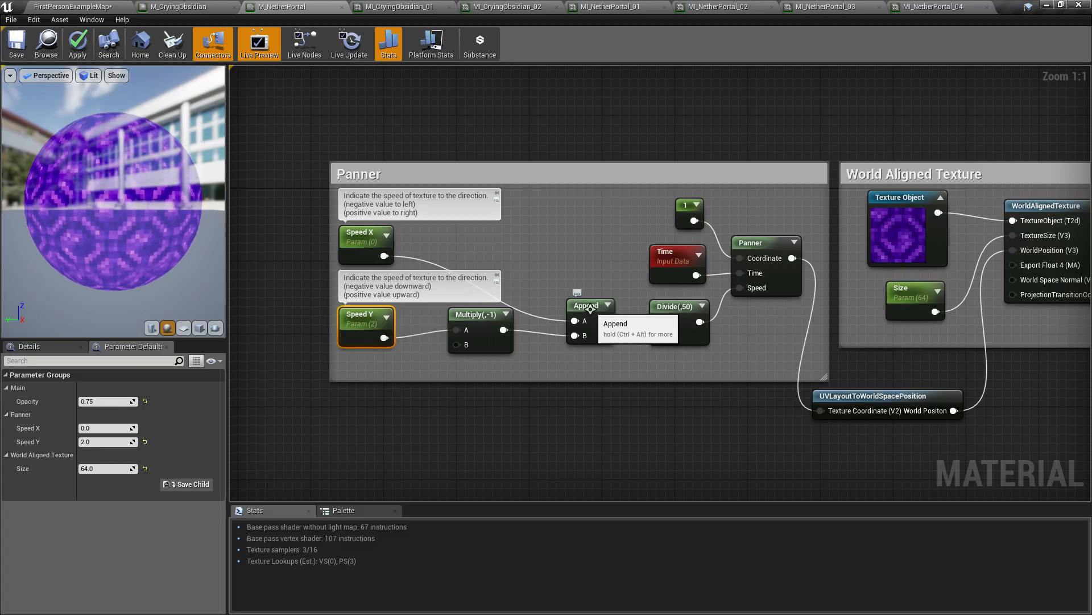
pyautogui.moveTo(590, 309); pyautogui.dragTo(608, 309)
pyautogui.moveTo(491, 322)
pyautogui.mouseDown()
pyautogui.moveTo(517, 340)
pyautogui.moveTo(500, 340)
pyautogui.mouseUp()
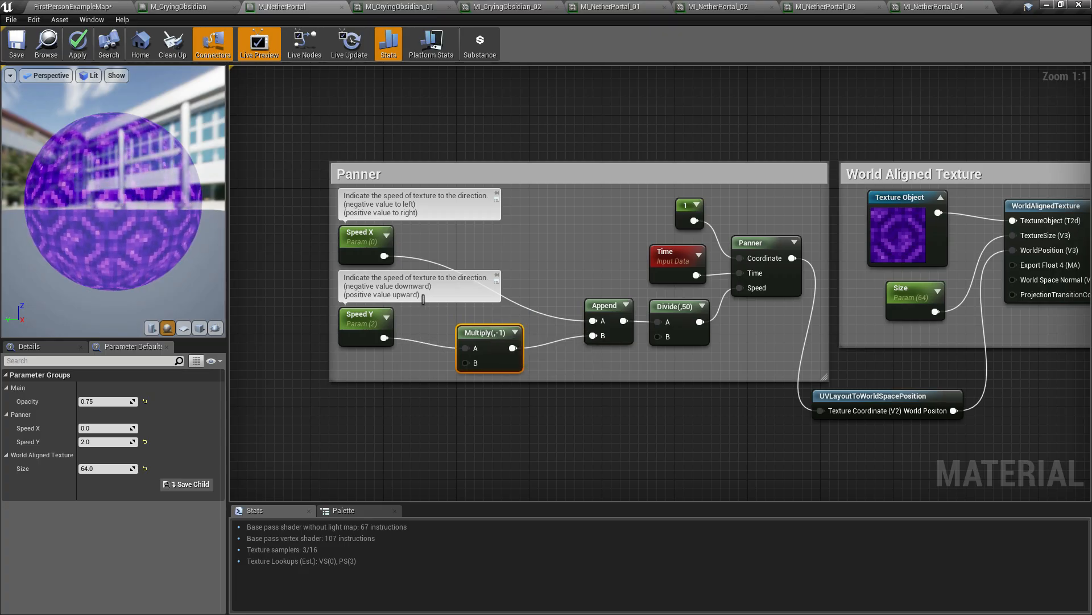
pyautogui.click(358, 237)
pyautogui.keyDown('shift'); pyautogui.click(377, 323); pyautogui.keyUp('shift')
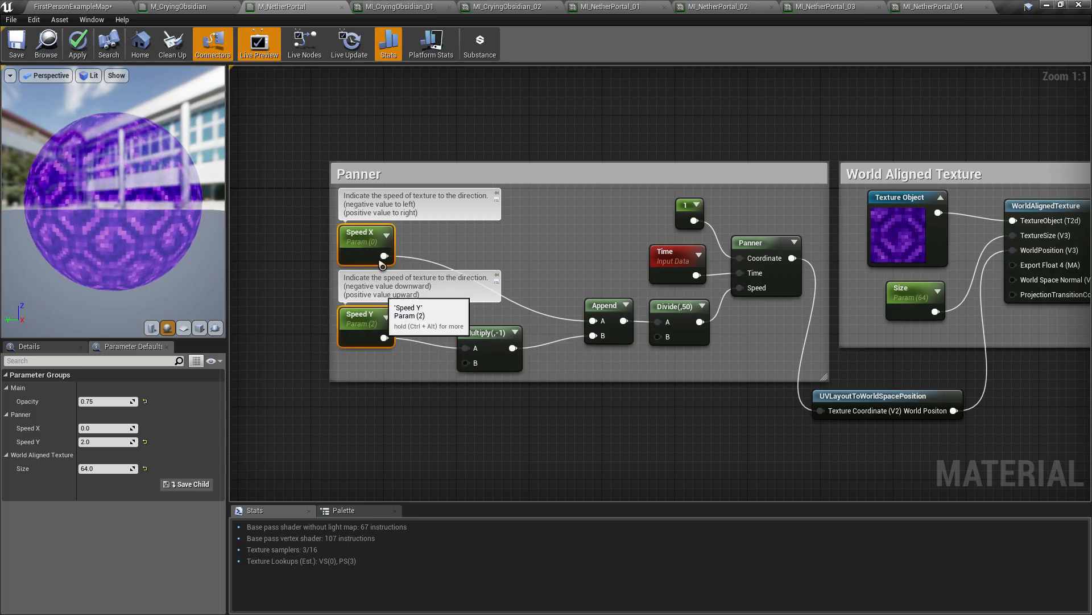
pyautogui.moveTo(380, 263); pyautogui.dragTo(434, 262)
pyautogui.click(522, 335)
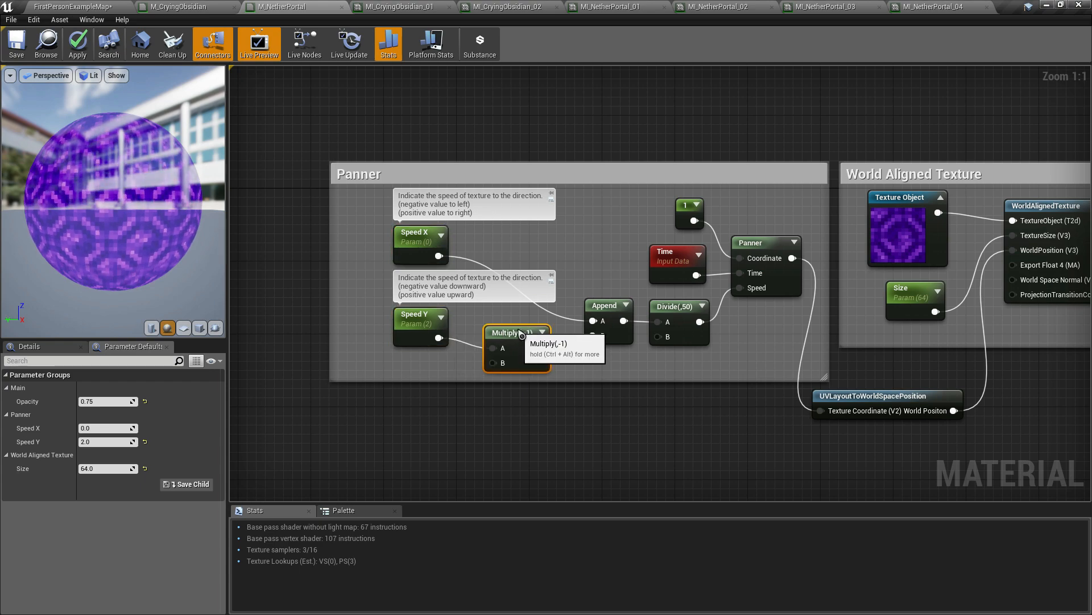
pyautogui.moveTo(519, 329); pyautogui.dragTo(527, 321)
# Move Speed X and Speed Y slightly closer to Multiply and narrow the Panner comment from its left edge to fit.
pyautogui.click(415, 247)
pyautogui.keyDown('shift'); pyautogui.click(425, 326); pyautogui.keyUp('shift')
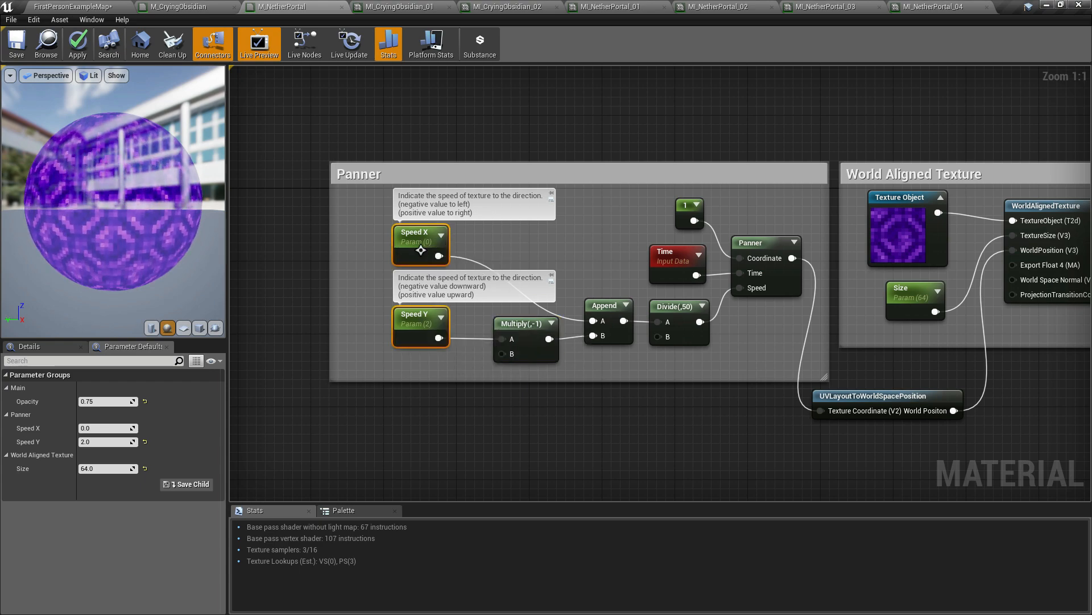
pyautogui.moveTo(421, 250); pyautogui.dragTo(439, 240)
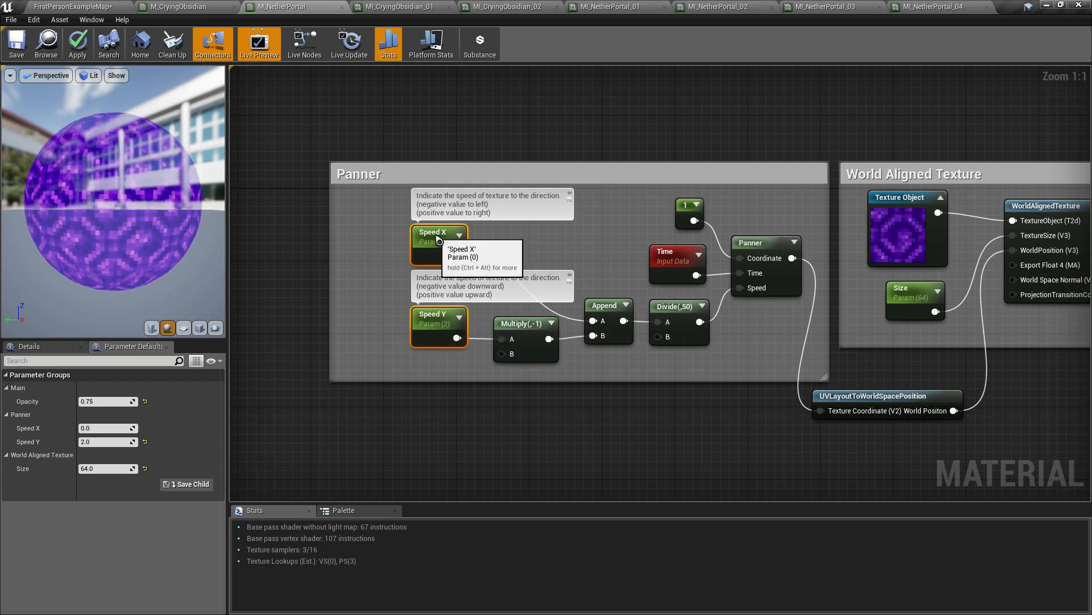
pyautogui.click(346, 251)
pyautogui.moveTo(329, 247); pyautogui.dragTo(405, 251)
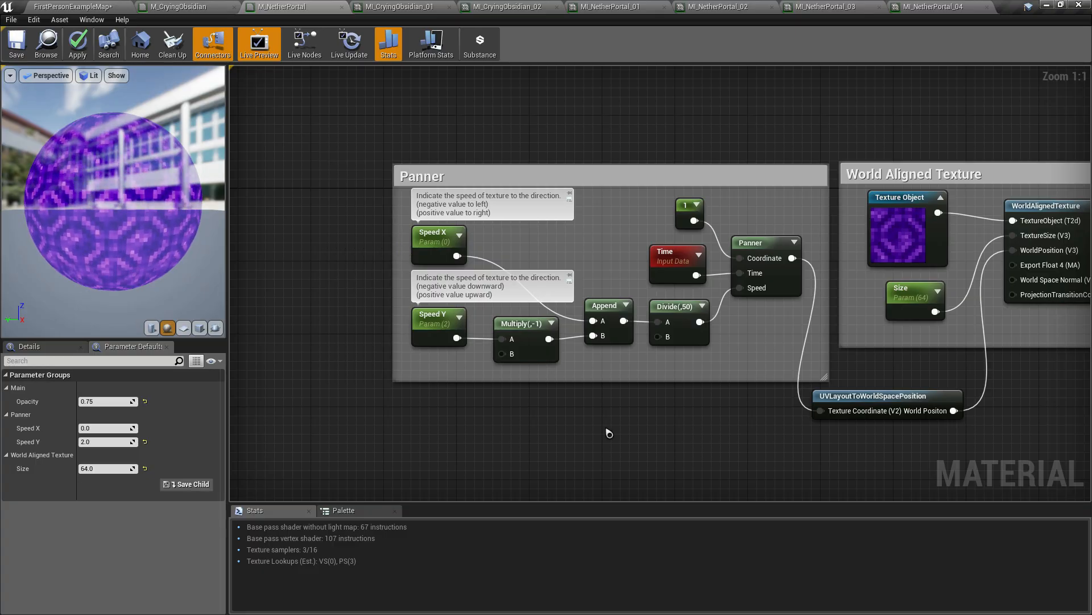
# Save the M_NetherPortal material with its grouped parameters and node comments.
pyautogui.moveTo(764, 441); pyautogui.dragTo(368, 396, button='right')
pyautogui.moveTo(760, 359); pyautogui.dragTo(898, 400, button='right')
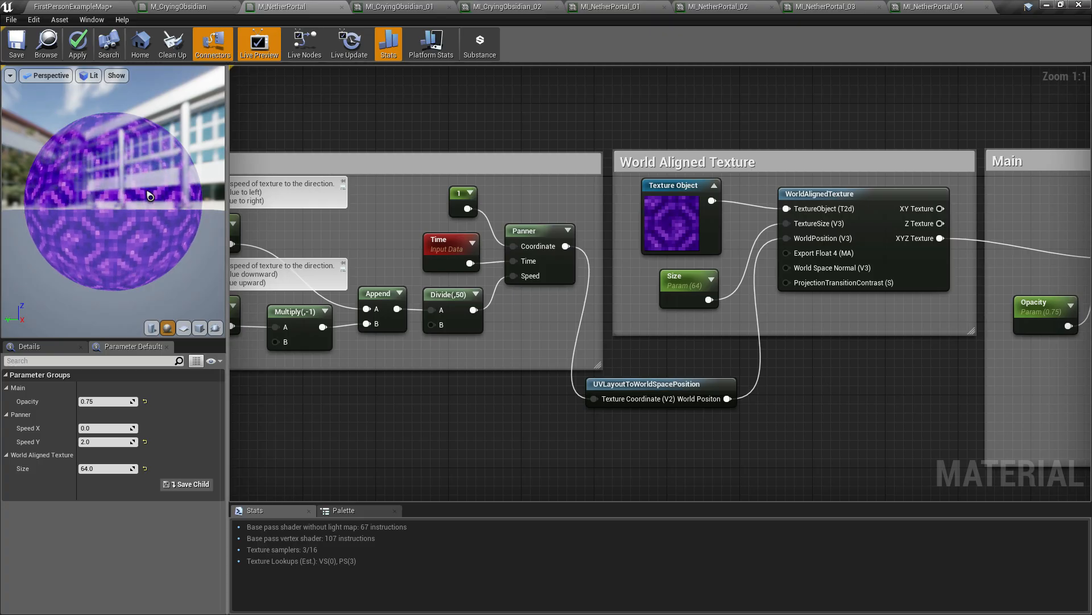
pyautogui.click(16, 48)
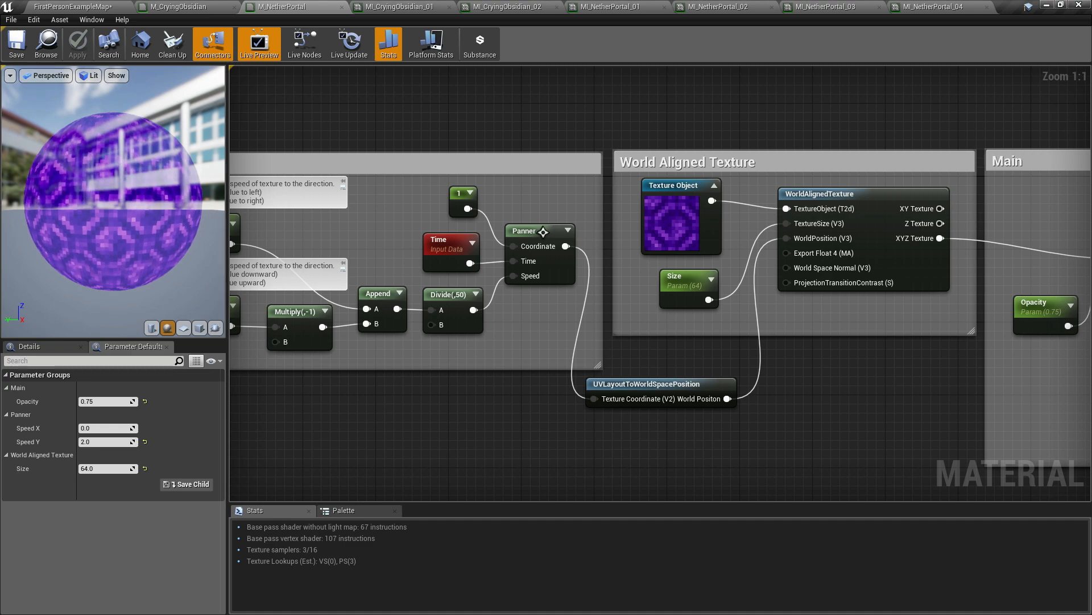
# Apply the MI_NetherPortal_01 material instance from the MiaterialInstances folder to EditorCube9 in the level.
pyautogui.click(630, 8)
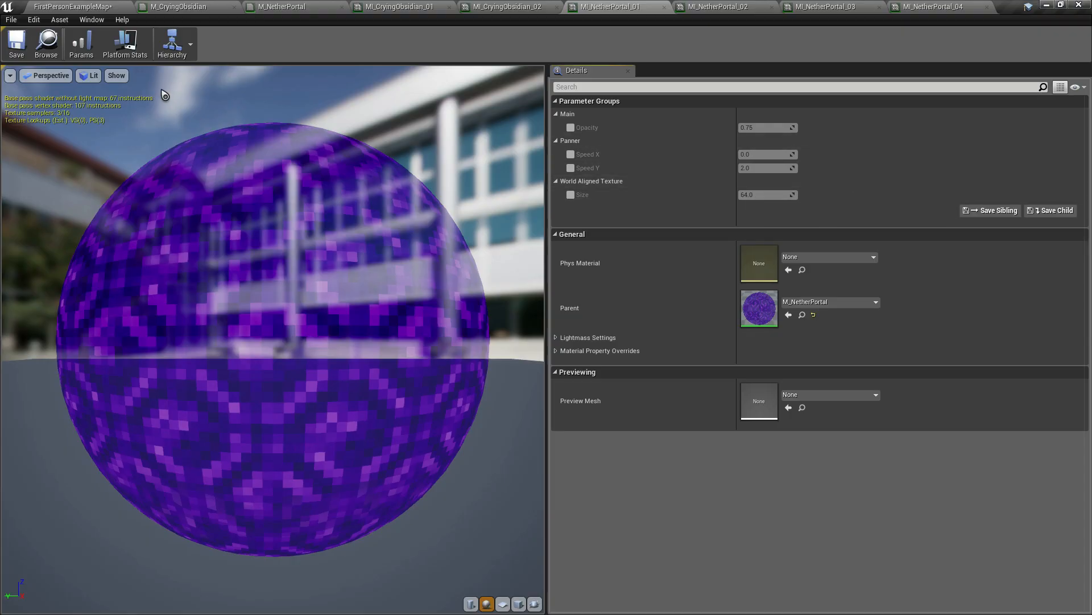
pyautogui.click(94, 6)
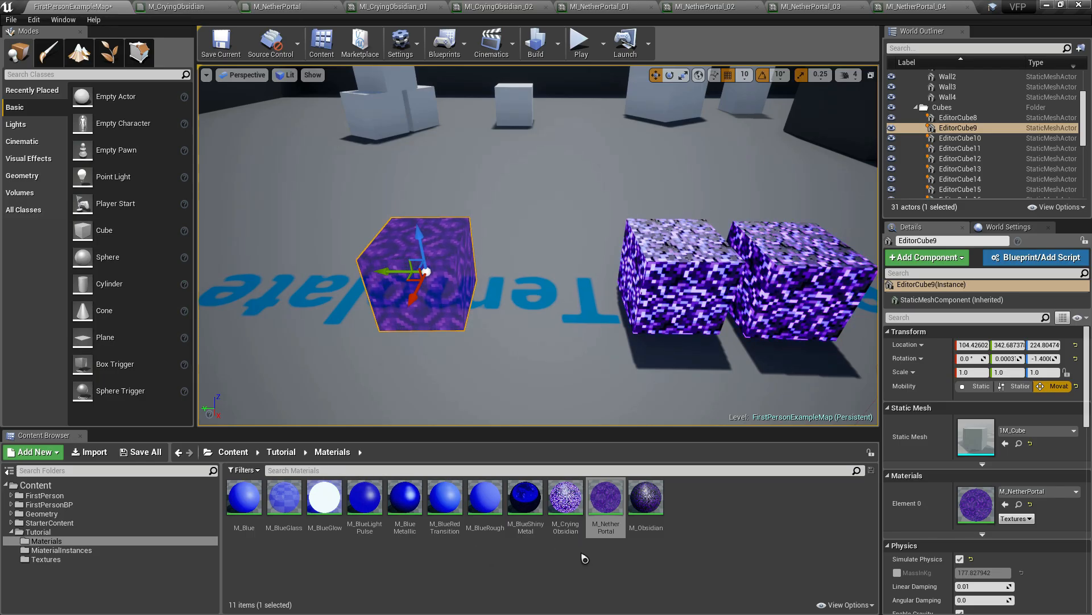
pyautogui.scroll(-3, 568, 316)
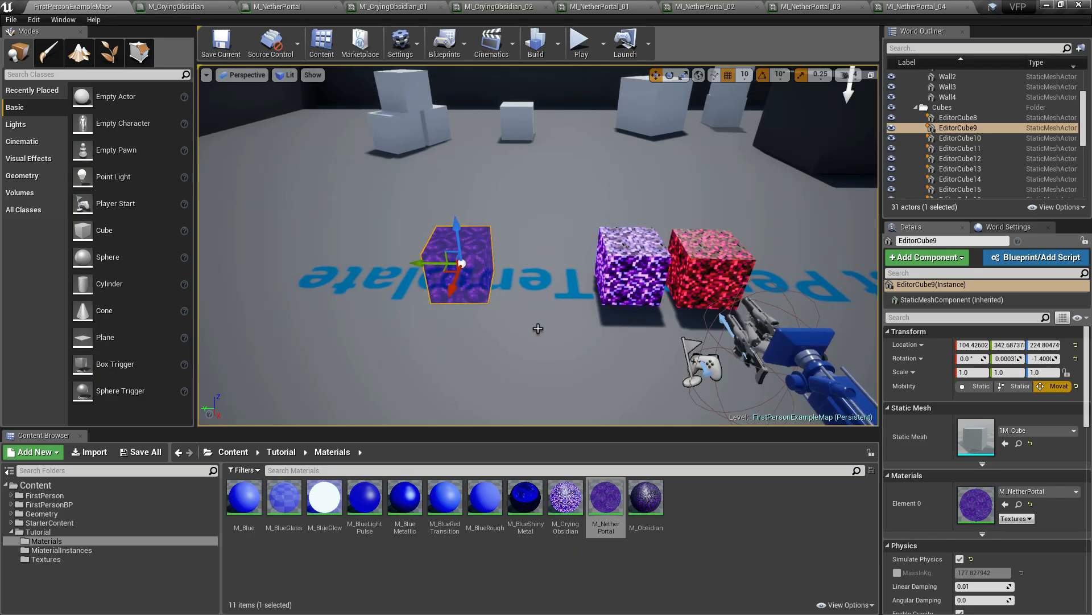
pyautogui.click(65, 551)
pyautogui.click(486, 562)
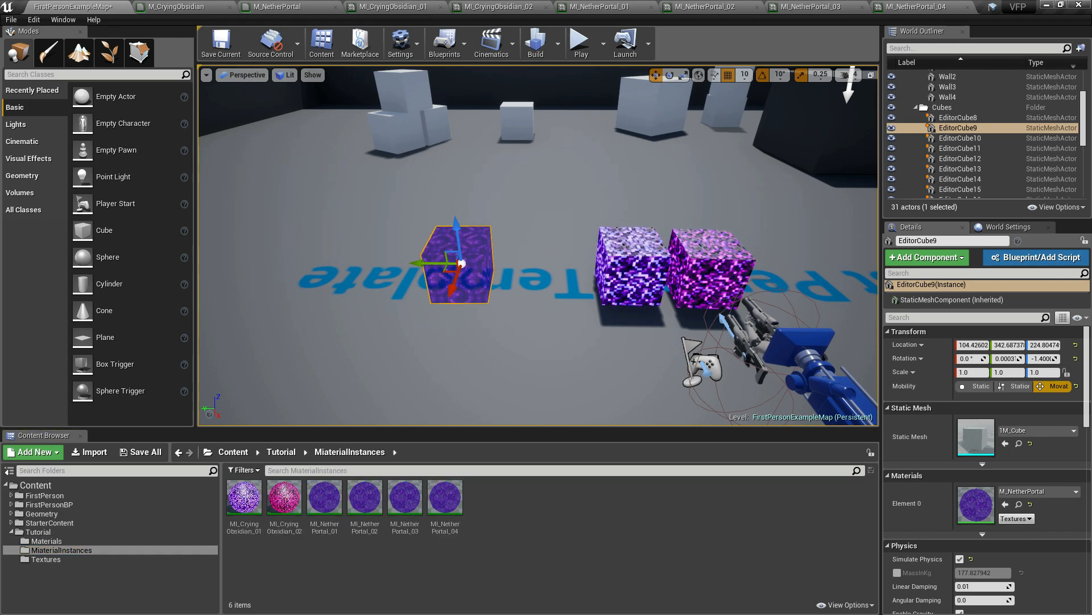
pyautogui.moveTo(673, 213); pyautogui.dragTo(673, 213, button='right')
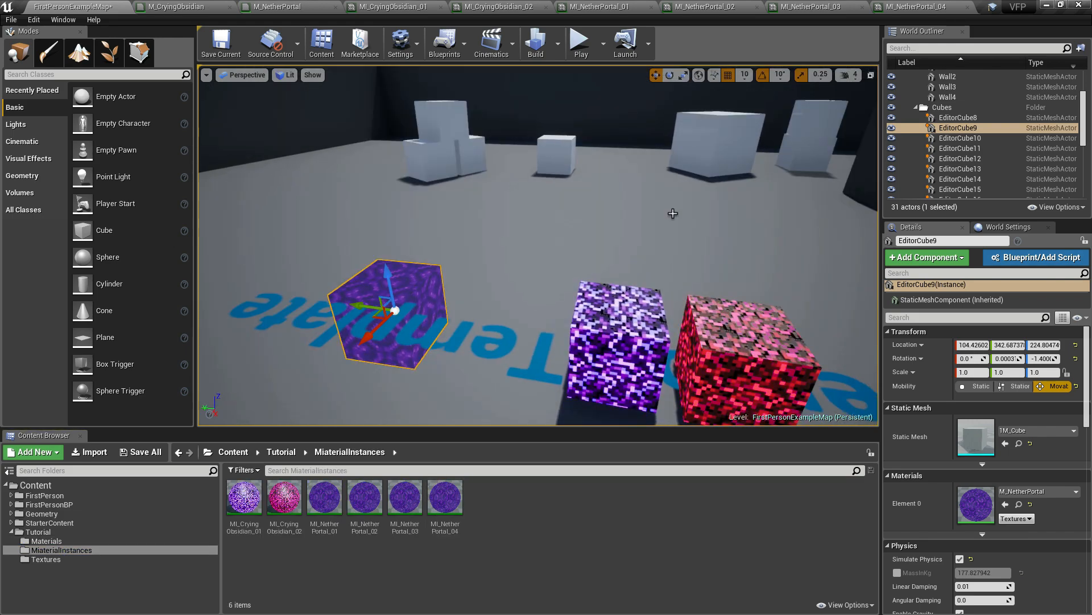
pyautogui.click(312, 507)
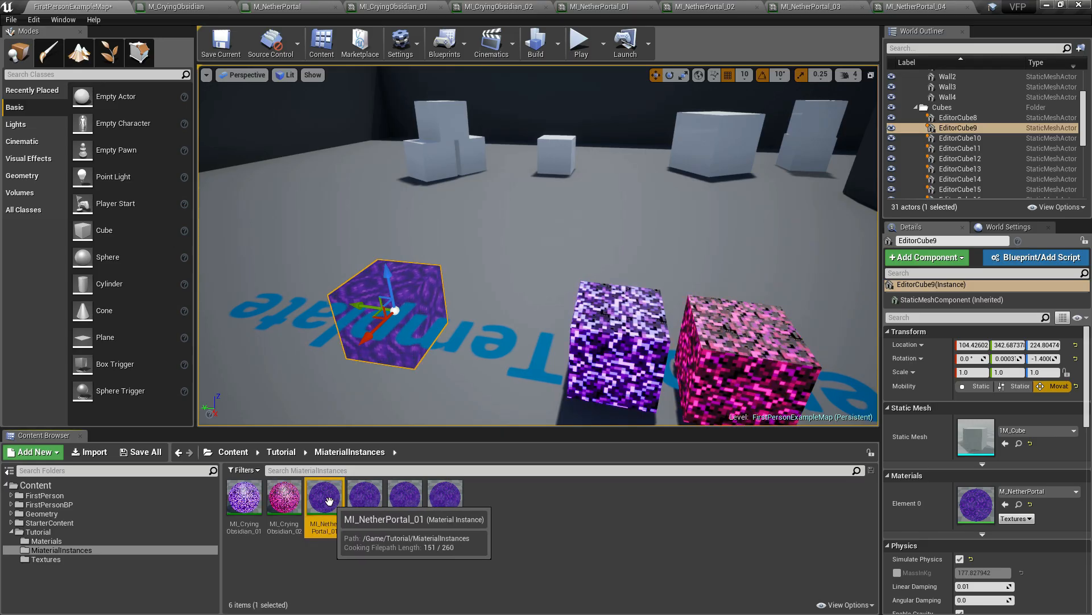
pyautogui.moveTo(313, 507); pyautogui.dragTo(407, 290)
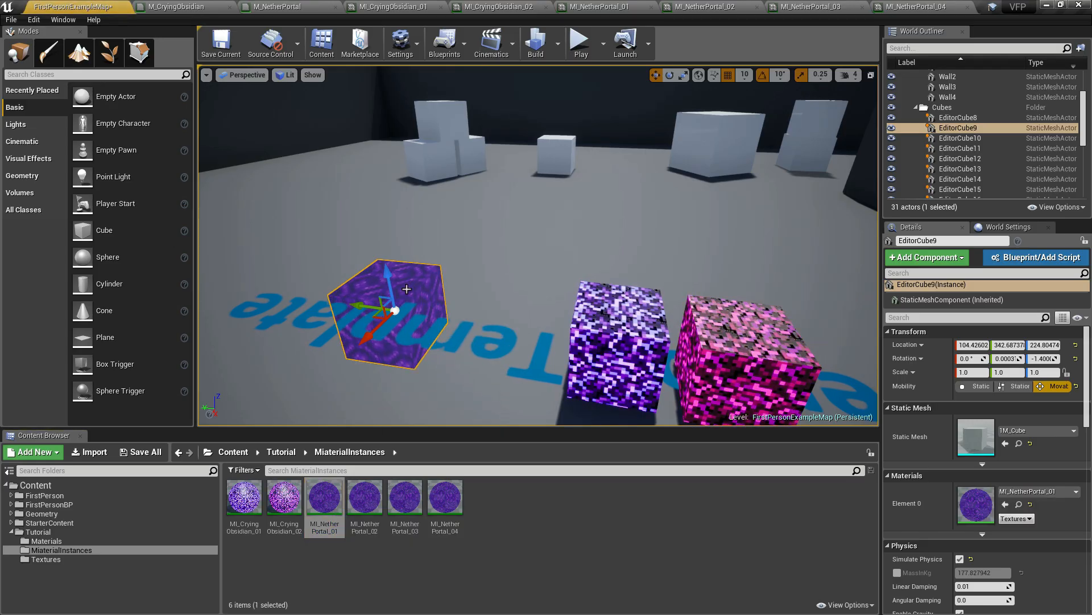
# Reapply MI_NetherPortal_01 to EditorCube9 and compare its surface with the M_NetherPortal material preview.
pyautogui.moveTo(406, 289); pyautogui.dragTo(479, 301, button='right')
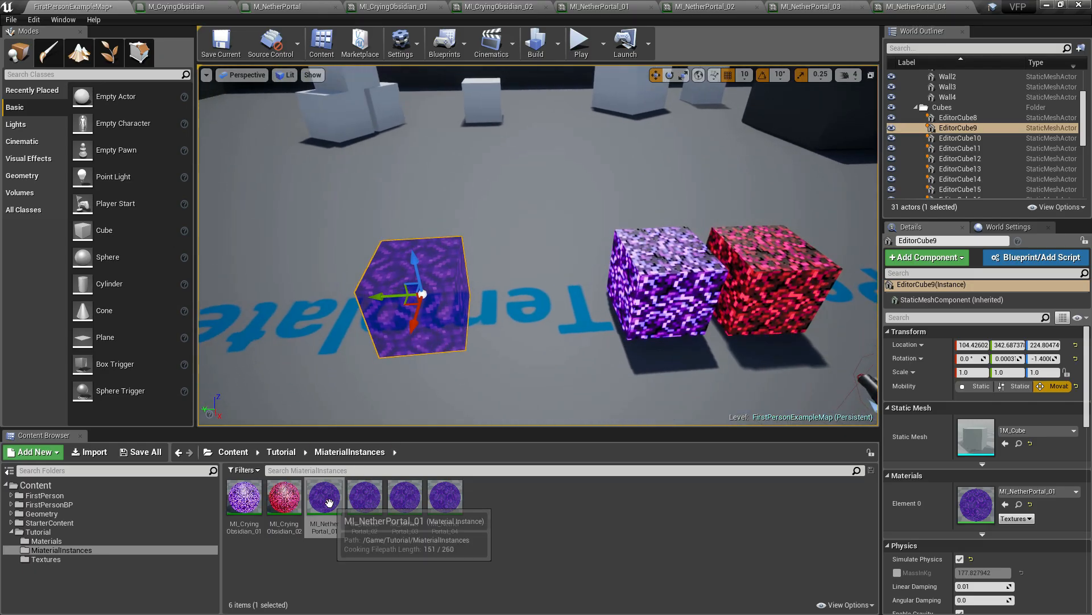
pyautogui.moveTo(325, 498); pyautogui.dragTo(410, 313)
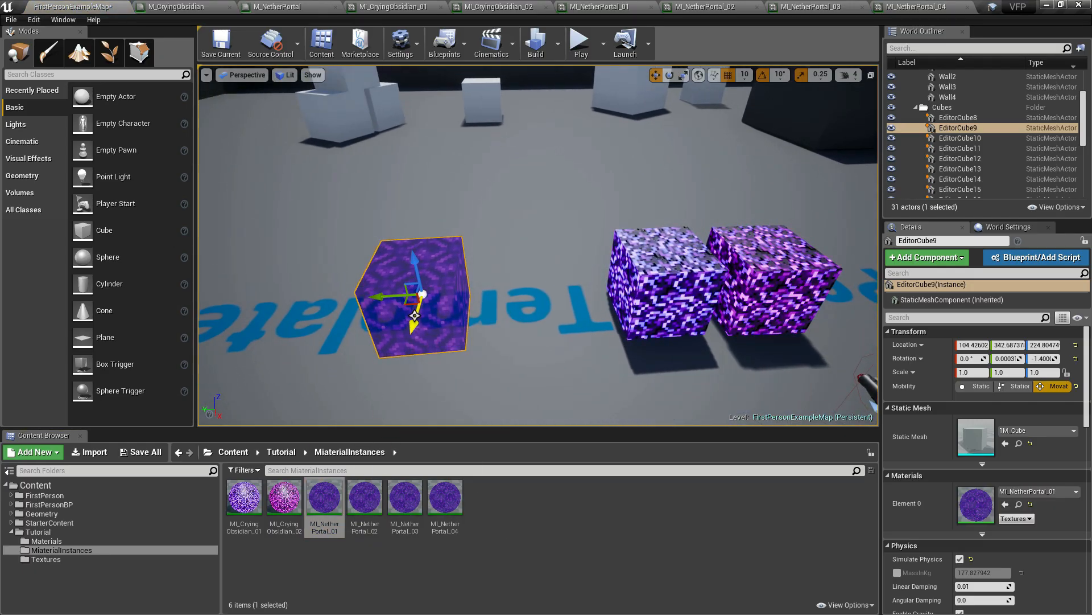
pyautogui.click(272, 7)
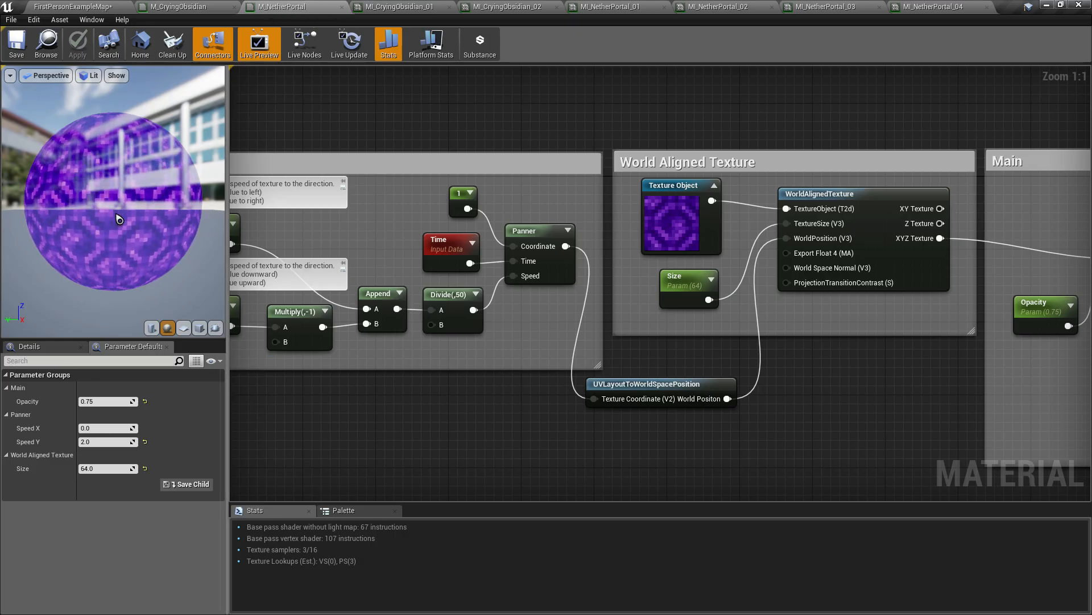
pyautogui.click(107, 7)
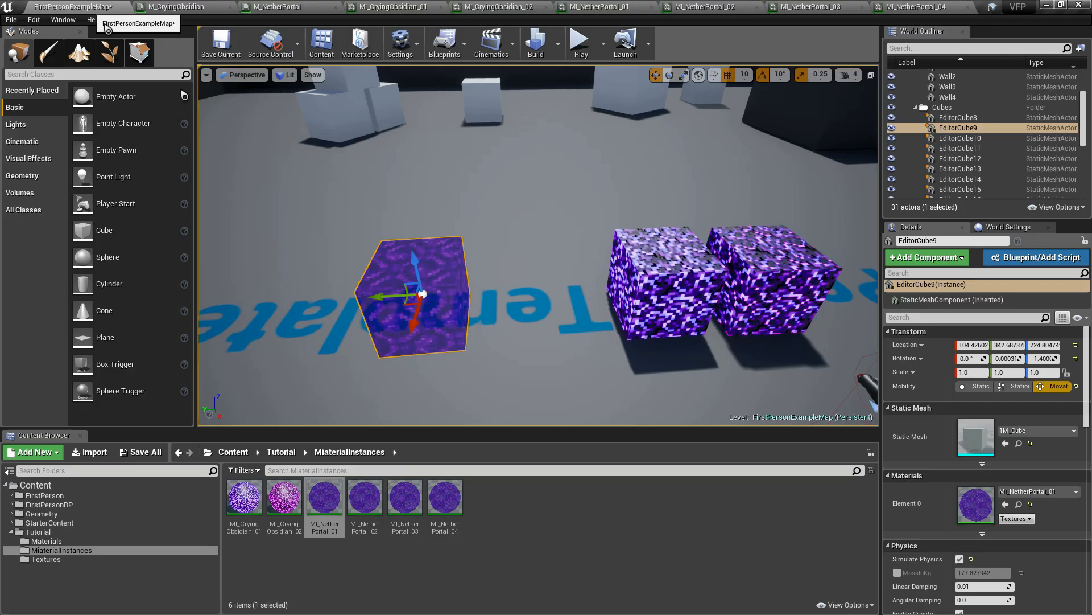
# Raise EditorCube9 above the floor to a Z location of about 365.
pyautogui.moveTo(445, 328)
pyautogui.mouseDown(button='right')
pyautogui.moveTo(416, 326)
pyautogui.moveTo(440, 327)
pyautogui.moveTo(444, 304)
pyautogui.moveTo(454, 306)
pyautogui.moveTo(451, 342)
pyautogui.mouseUp(button='right')
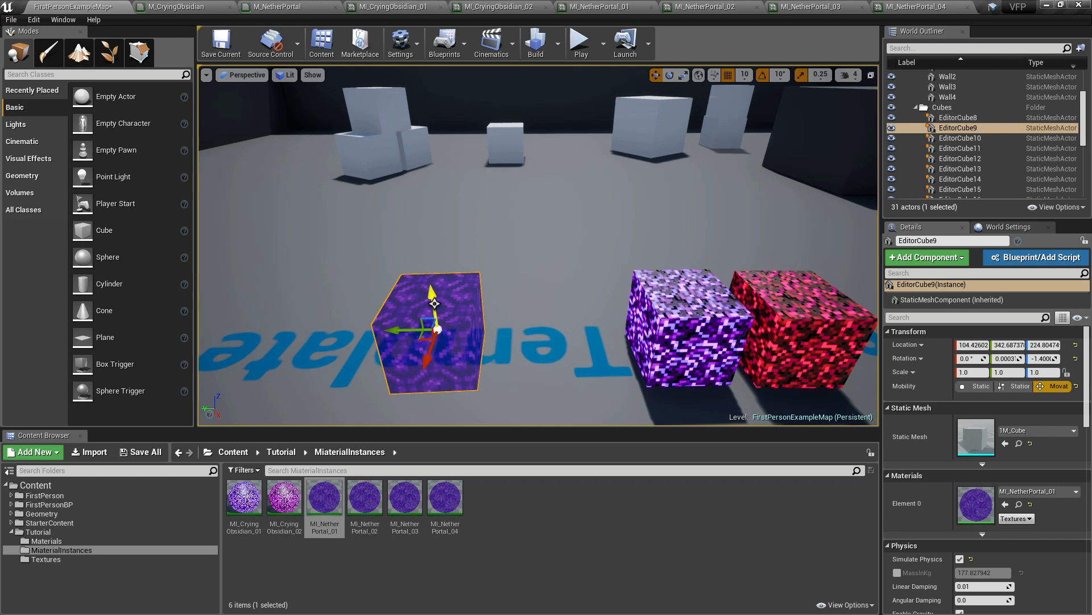
pyautogui.click(683, 75)
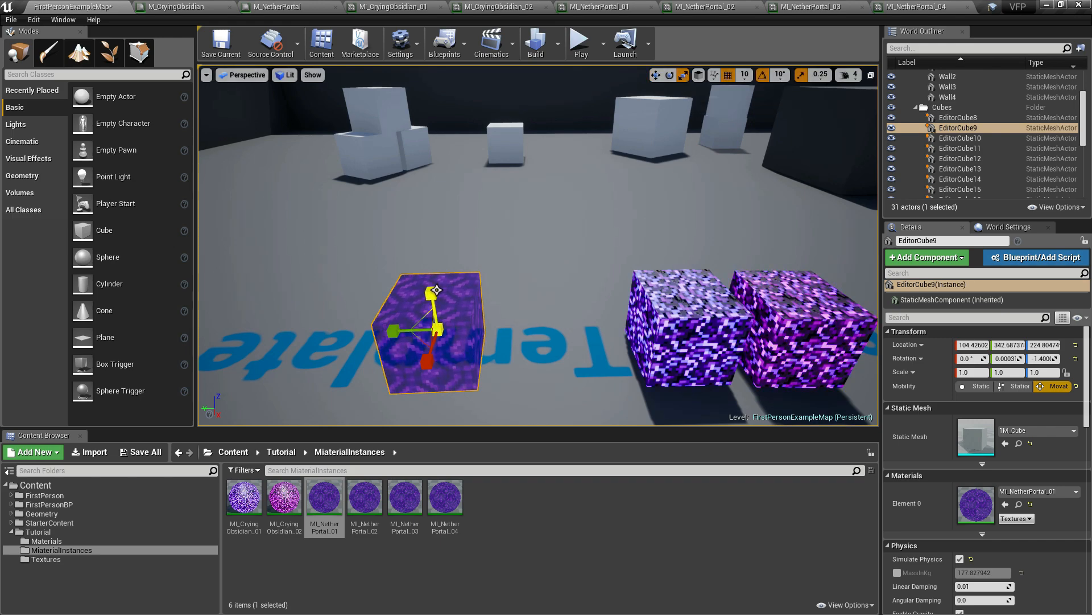
pyautogui.click(655, 75)
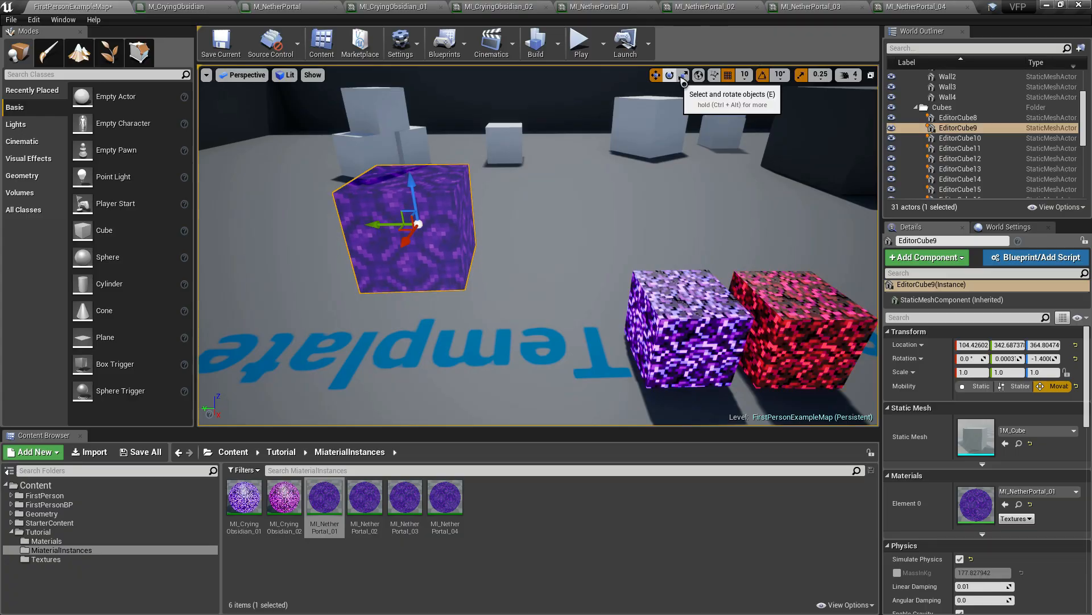
# Set EditorCube9's Y and Z scale to 2 and rotate it around Z to about -31.4°.
pyautogui.click(1007, 372)
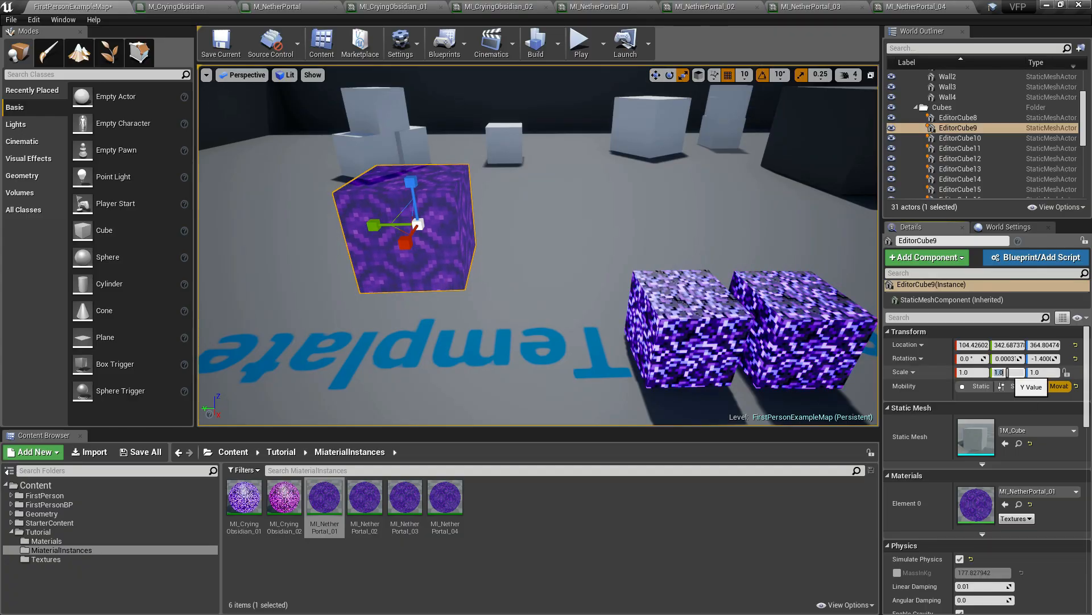
pyautogui.write('2')
pyautogui.click(1041, 372)
pyautogui.write('2')
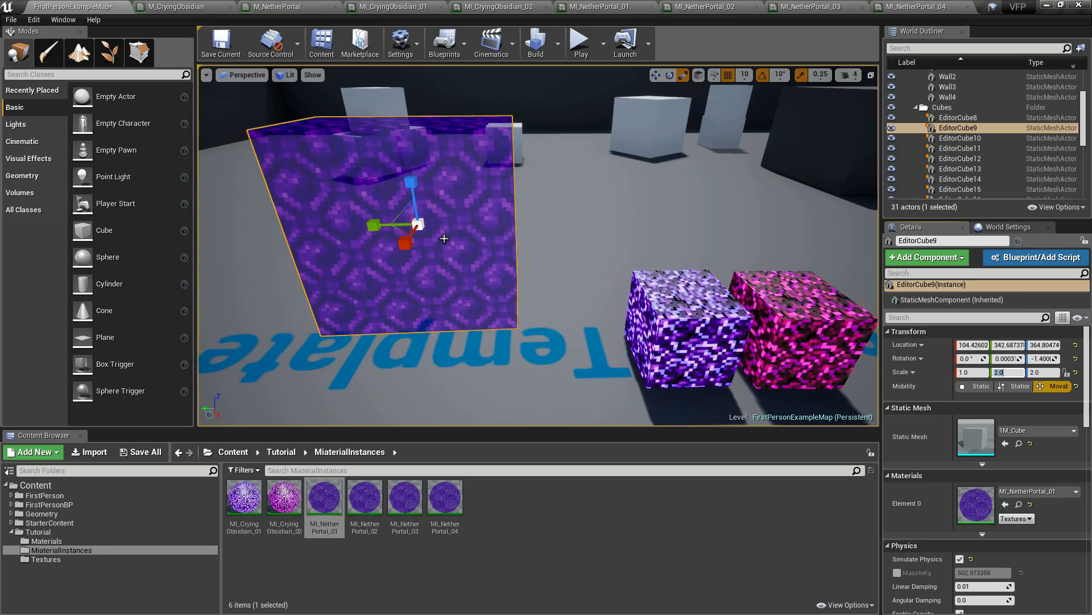
pyautogui.click(669, 75)
pyautogui.moveTo(394, 255); pyautogui.dragTo(424, 252)
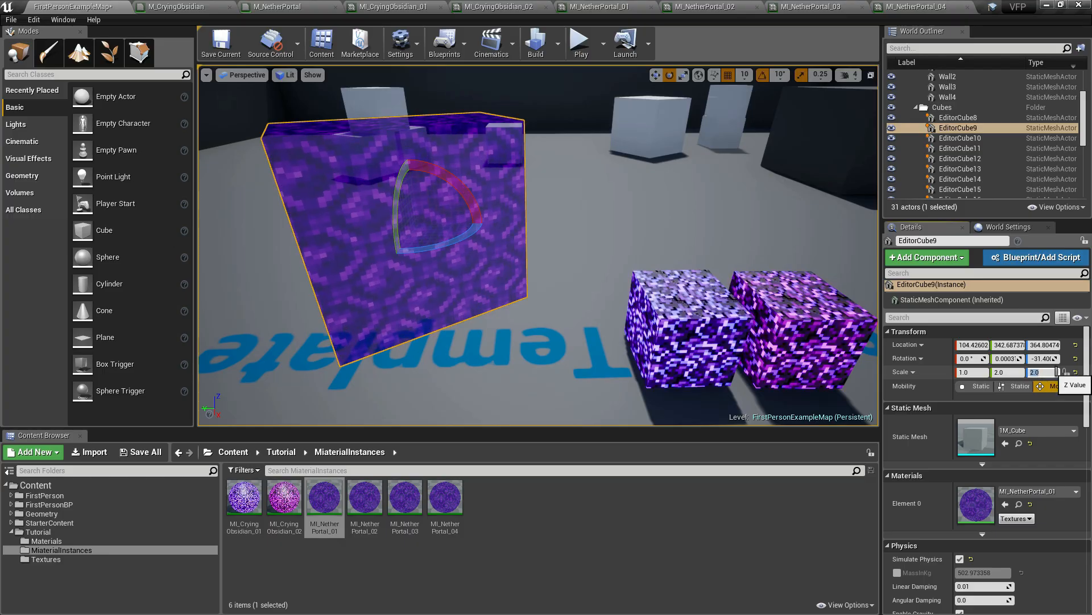
# Try a Z scale of 1.5 on EditorCube9, restore it to 2, and set its Y scale to 1.5.
pyautogui.write('1.5')
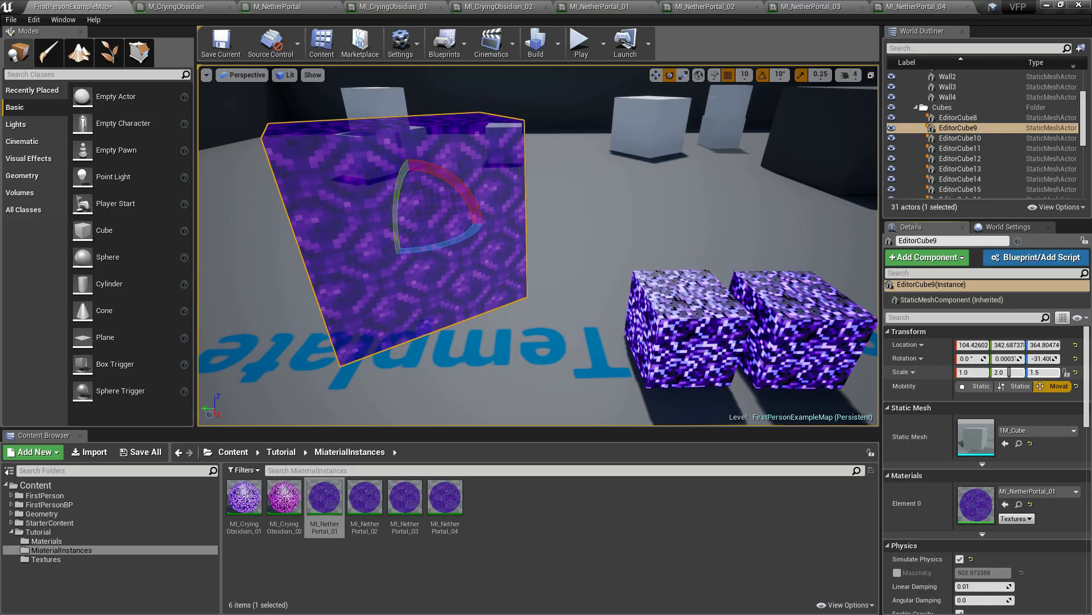
pyautogui.moveTo(1040, 373); pyautogui.dragTo(1019, 371)
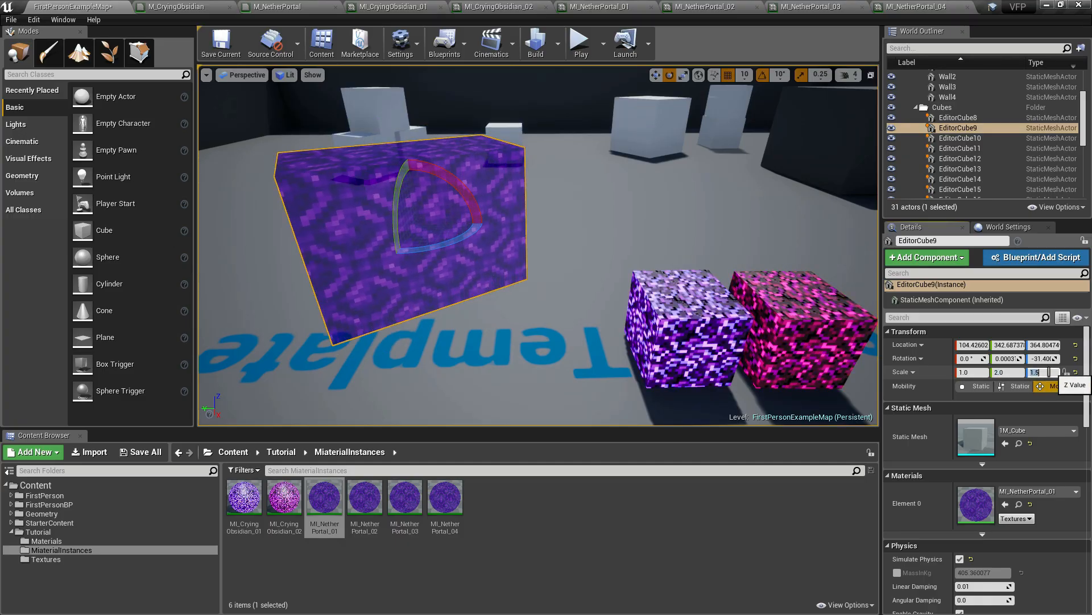
pyautogui.write('2')
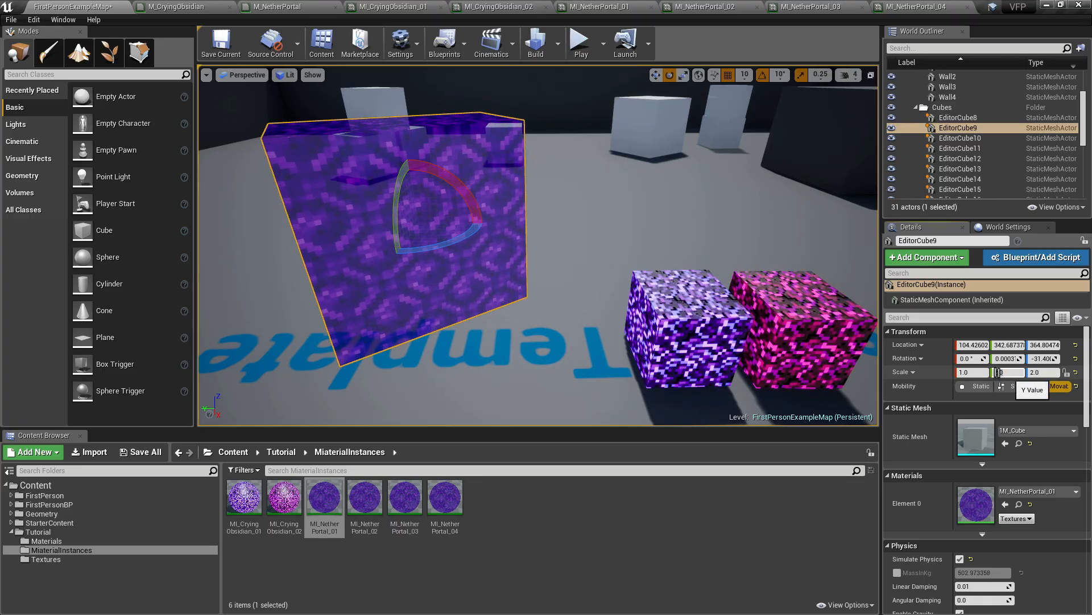
pyautogui.click(996, 374)
pyautogui.write('1.5')
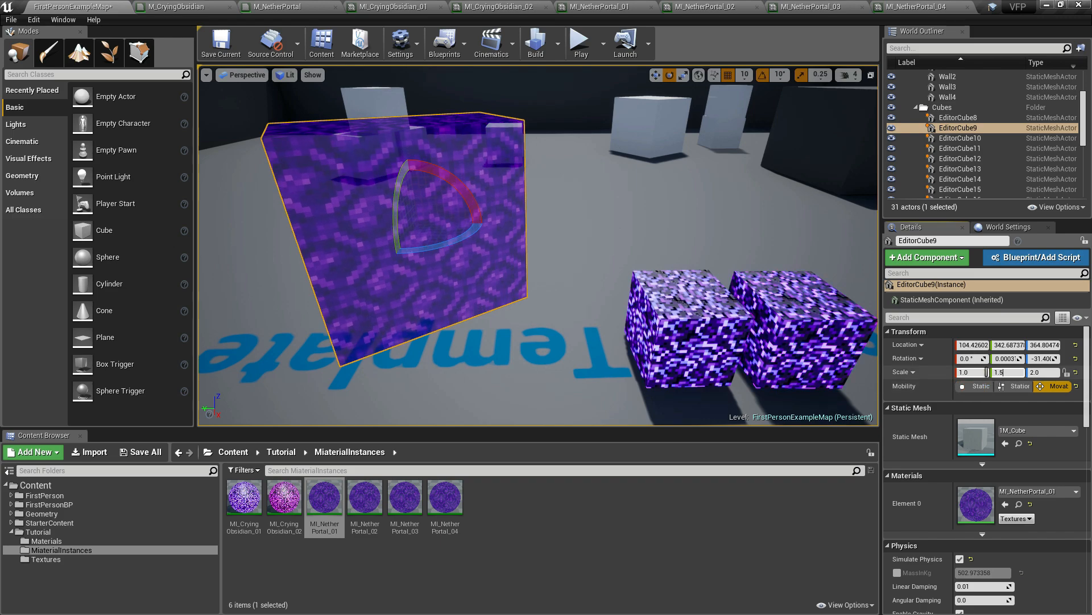
pyautogui.click(984, 372)
# Rotate EditorCube9 around Z to about -21.4° and move it to about X 54, Y 223, Z 275.
pyautogui.rightClick(488, 253)
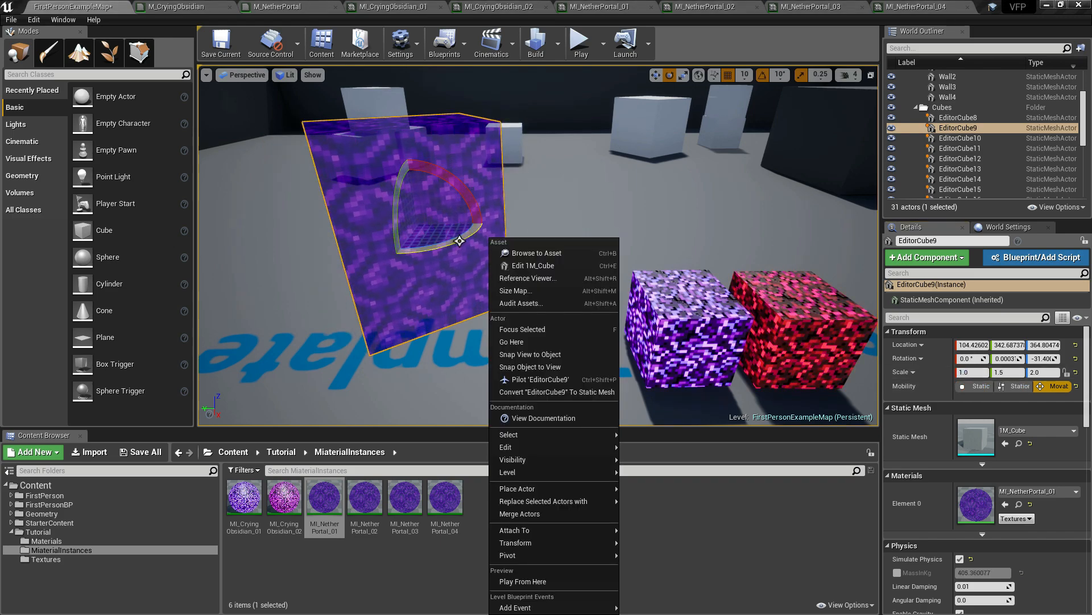
pyautogui.moveTo(459, 241); pyautogui.dragTo(449, 250)
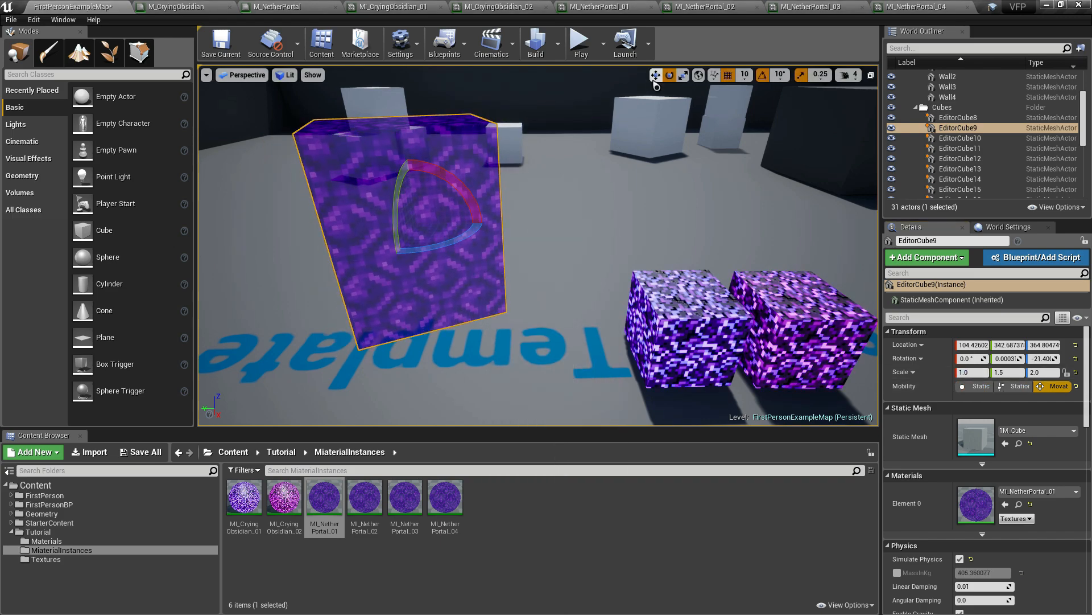
pyautogui.press('w')
pyautogui.moveTo(387, 224); pyautogui.dragTo(447, 234)
pyautogui.moveTo(599, 251); pyautogui.dragTo(685, 209, button='right')
pyautogui.moveTo(374, 188); pyautogui.dragTo(416, 297)
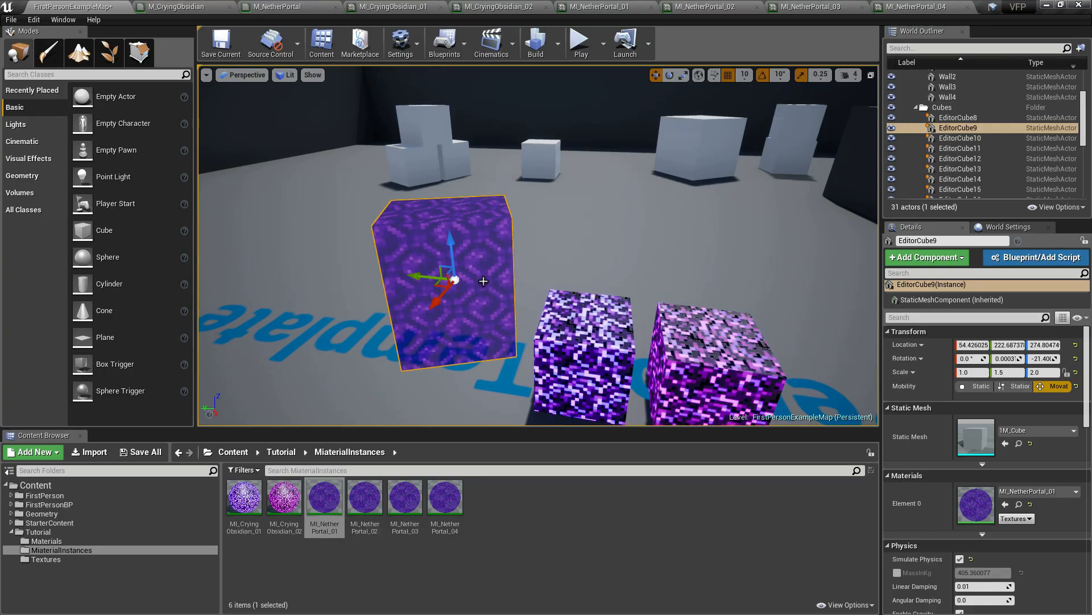
# Move EditorCube17 off the white cube stack to an open spot at about Y -50, Z 265.
pyautogui.click(695, 151)
pyautogui.click(429, 130)
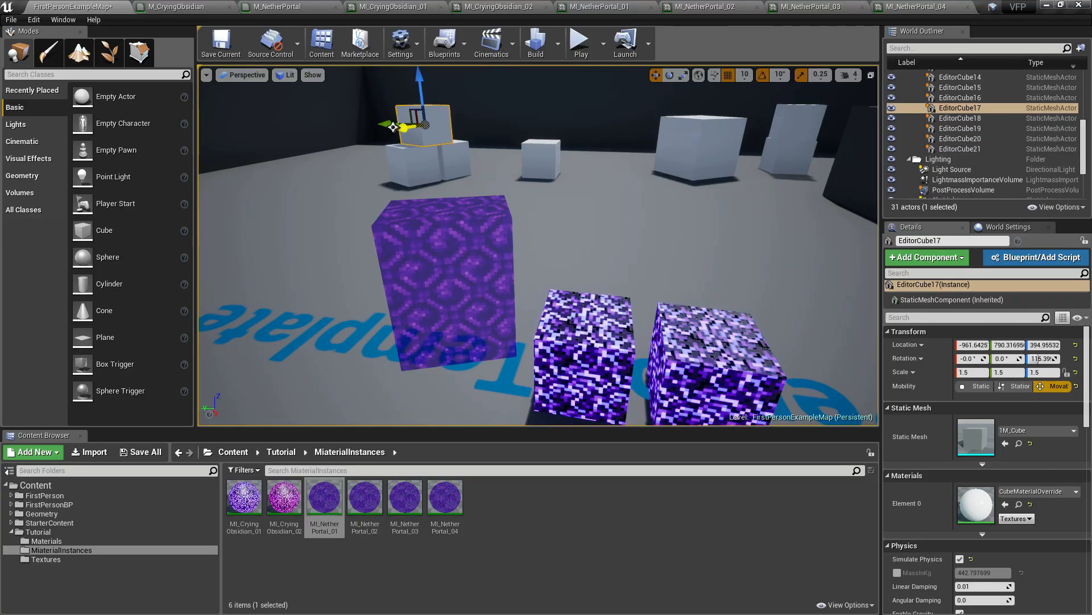
pyautogui.moveTo(393, 126); pyautogui.dragTo(588, 166)
pyautogui.moveTo(635, 88); pyautogui.dragTo(644, 132)
# Set EditorCube17's X scale to 1 and Z scale to 2 to match the portal cube's proportions.
pyautogui.click(471, 291)
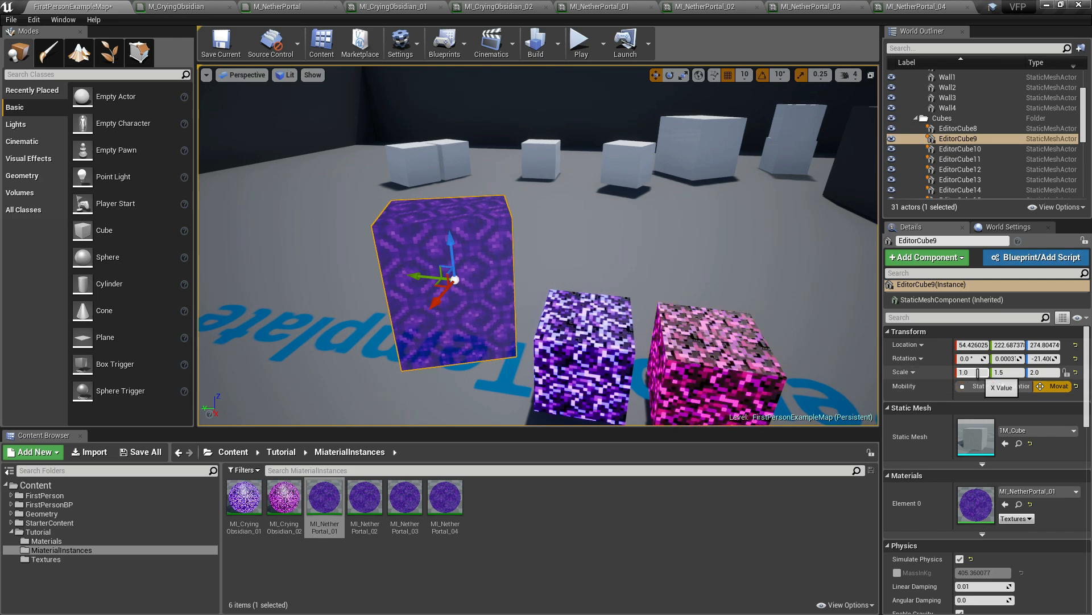
pyautogui.click(626, 165)
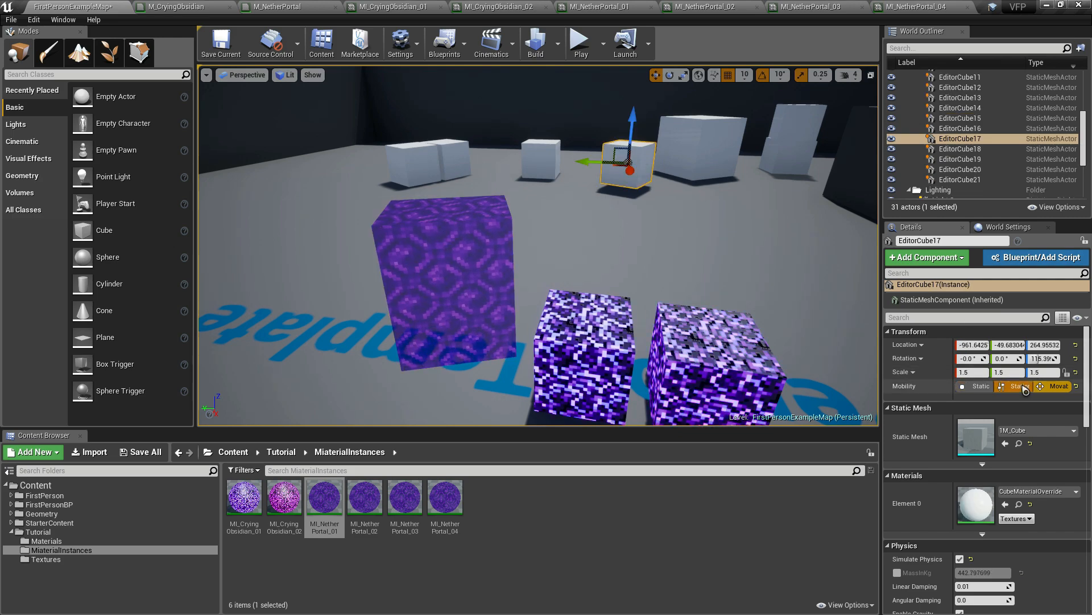
pyautogui.click(974, 373)
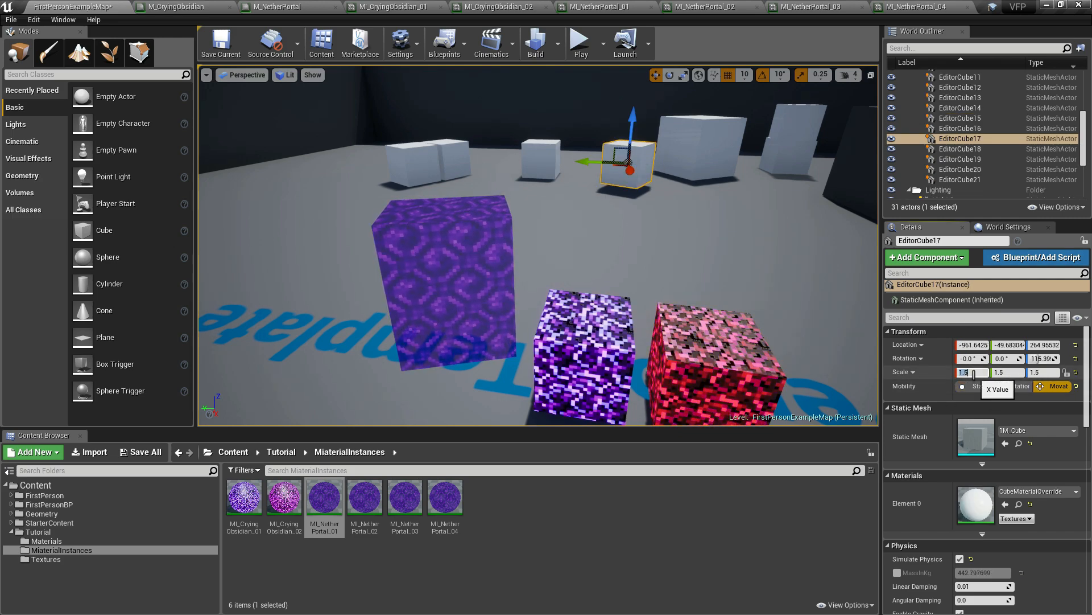
pyautogui.click(1041, 373)
pyautogui.write('2')
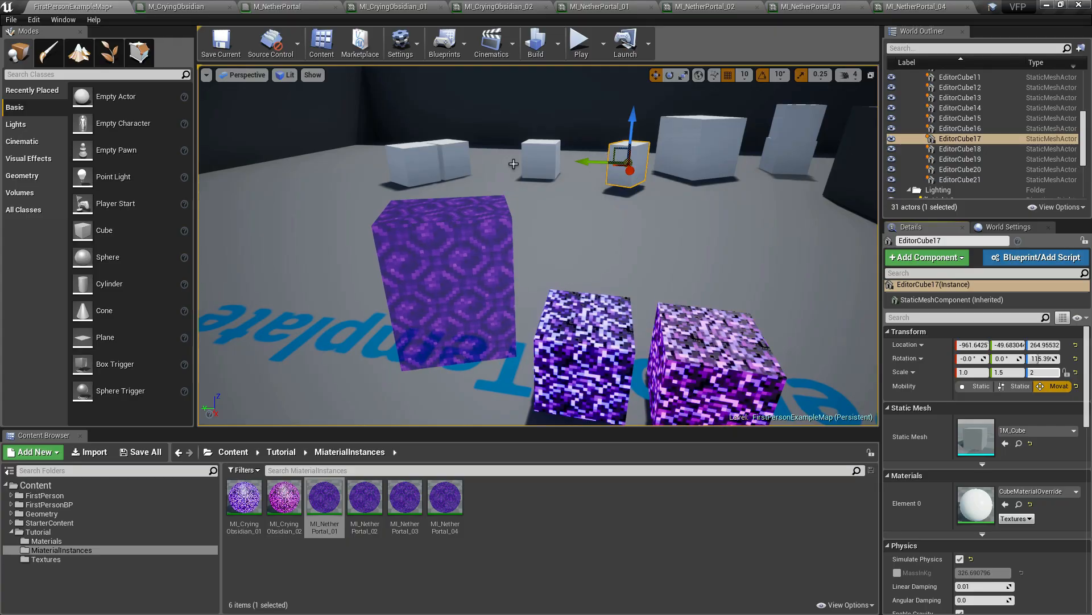
pyautogui.click(552, 156)
pyautogui.click(607, 161)
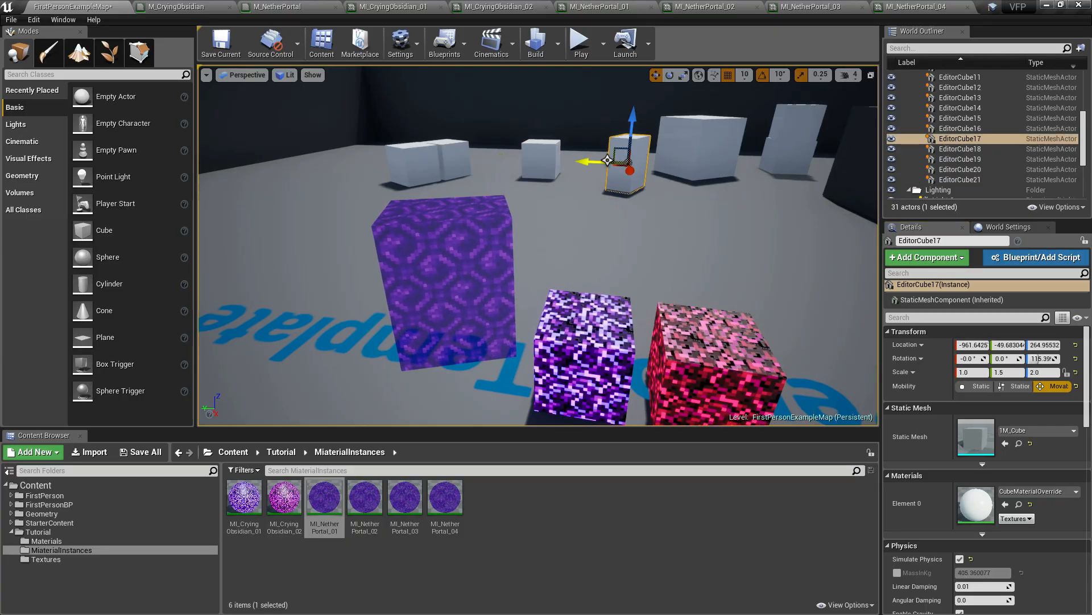
# Rotate EditorCube17 around Z to about 175° and place it beside the portal cube at about X -112, Y 50, Z 275.
pyautogui.click(670, 75)
pyautogui.moveTo(620, 170); pyautogui.dragTo(590, 281)
pyautogui.press('w')
pyautogui.click(671, 75)
pyautogui.press('w')
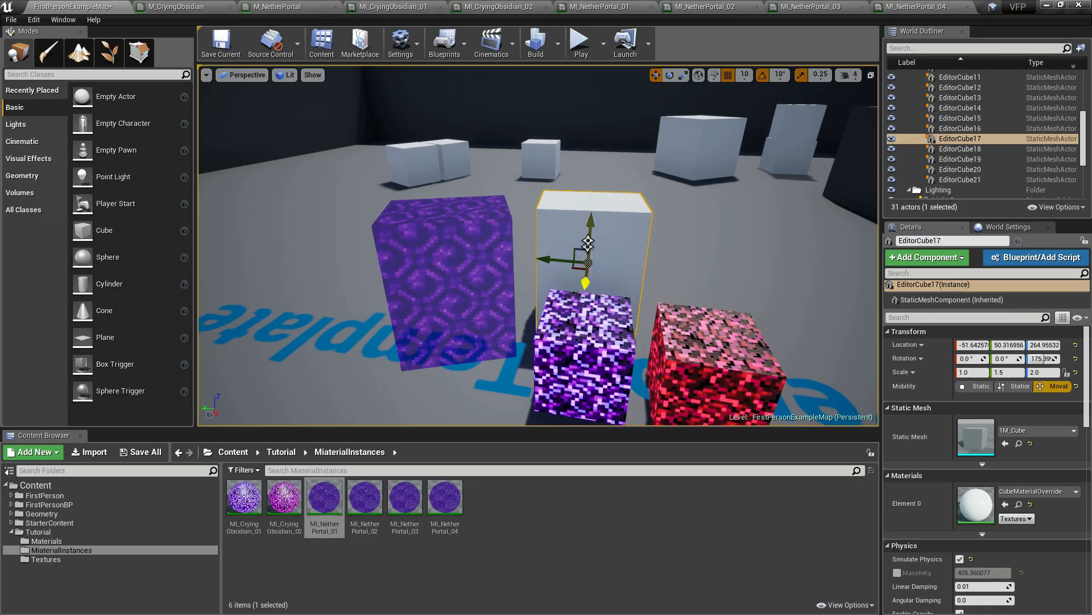
pyautogui.moveTo(591, 234)
pyautogui.mouseDown()
pyautogui.moveTo(591, 223)
pyautogui.moveTo(596, 235)
pyautogui.mouseUp()
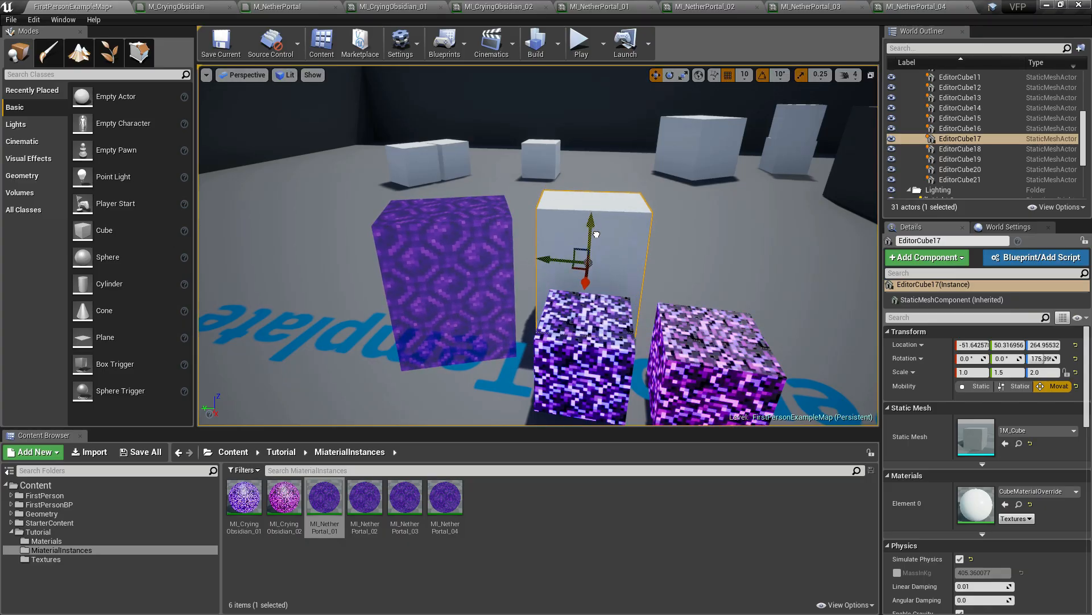
pyautogui.moveTo(588, 282); pyautogui.dragTo(590, 173)
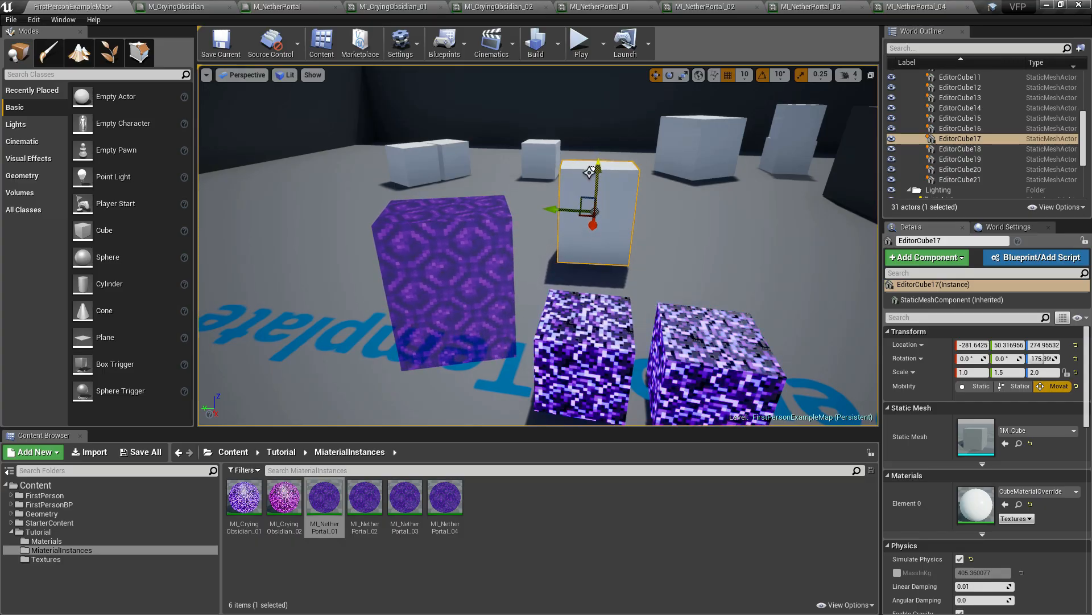
pyautogui.moveTo(590, 222); pyautogui.dragTo(594, 262)
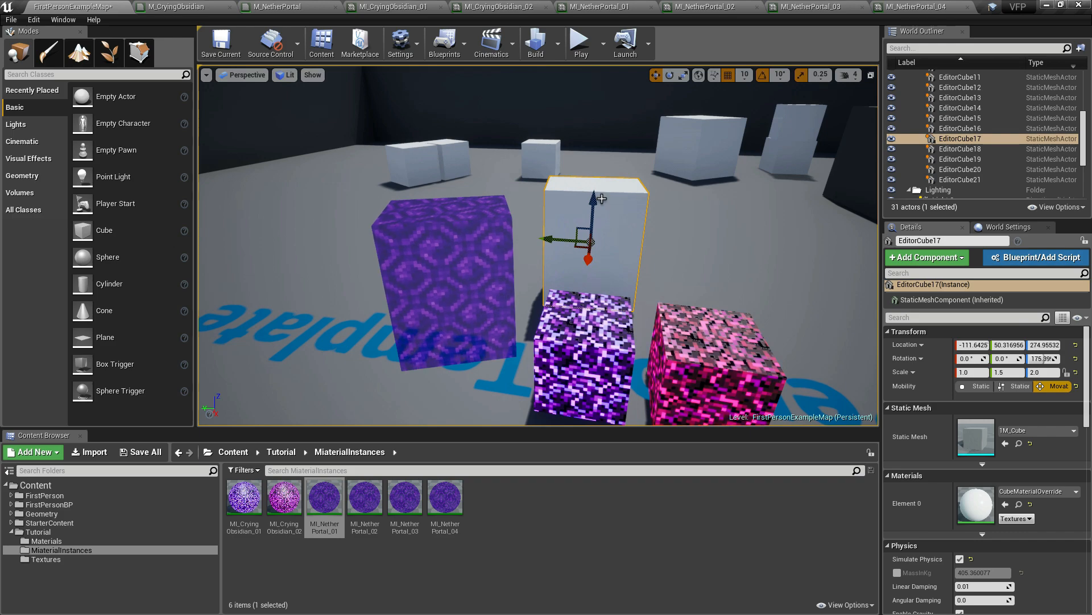
# Move EditorCube15 away from its neighbouring cube to about X -897, Y -411, and set its X scale to 1 and Z scale to 2.
pyautogui.click(419, 168)
pyautogui.moveTo(380, 161); pyautogui.dragTo(678, 235)
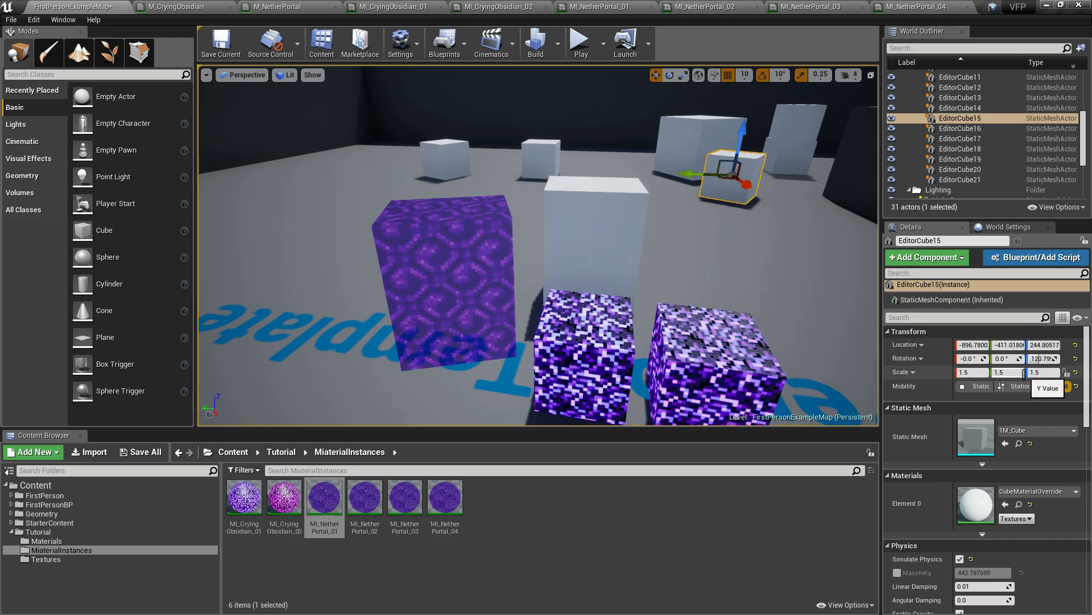
pyautogui.click(983, 372)
pyautogui.write('1')
pyautogui.click(1053, 371)
pyautogui.write('2')
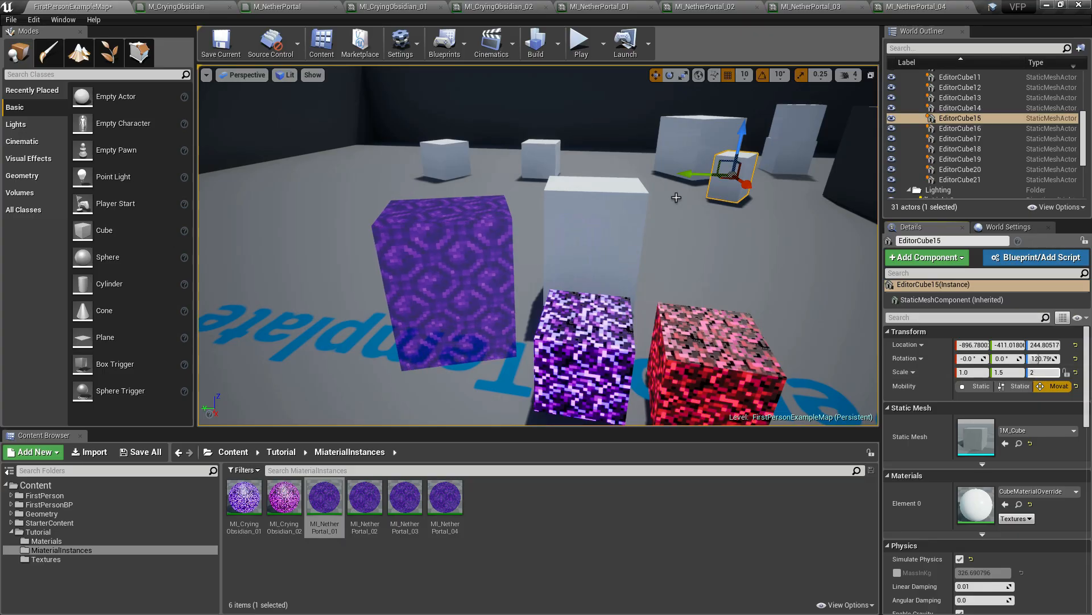
# Rotate EditorCube15 around Z to about 210.8° and place it beside EditorCube17 at about X -77, Y -151, Z 275.
pyautogui.click(671, 75)
pyautogui.moveTo(756, 192); pyautogui.dragTo(649, 188)
pyautogui.click(656, 75)
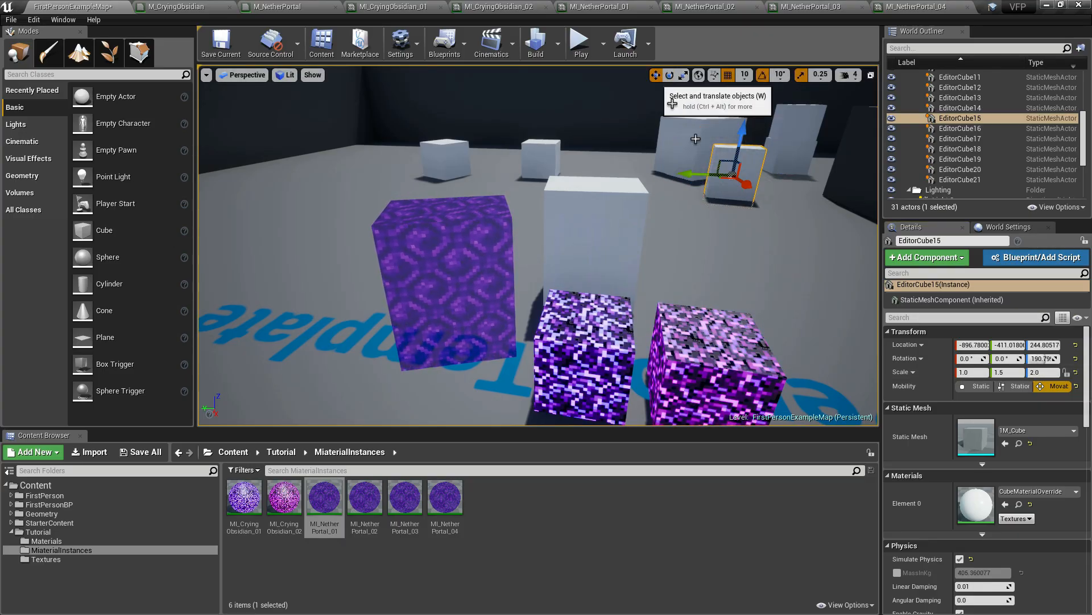
pyautogui.moveTo(734, 150); pyautogui.dragTo(662, 268)
pyautogui.moveTo(765, 262)
pyautogui.mouseDown(button='right')
pyautogui.moveTo(699, 264)
pyautogui.moveTo(745, 279)
pyautogui.moveTo(765, 263)
pyautogui.mouseUp(button='right')
pyautogui.click(670, 74)
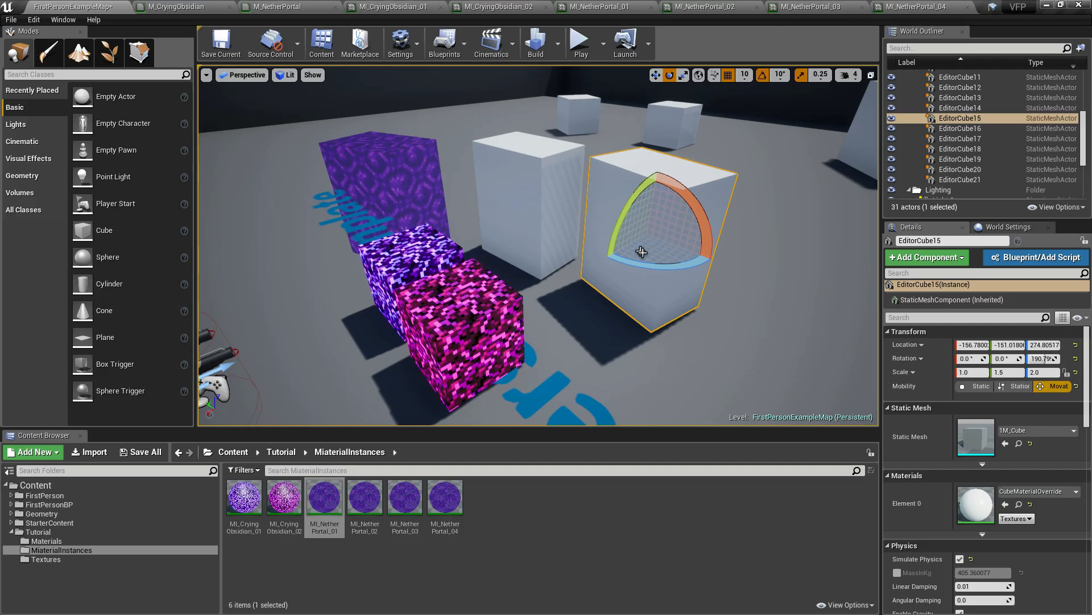
pyautogui.moveTo(639, 246); pyautogui.dragTo(583, 343)
pyautogui.click(656, 74)
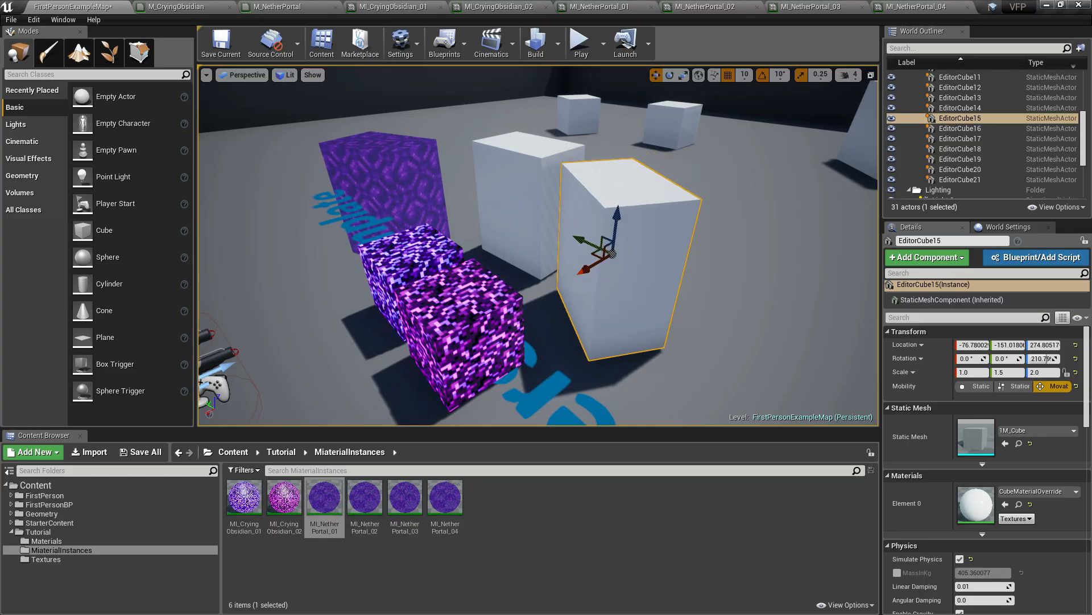
# Move EditorCube16 from the back of the level to about X -134, Y -403, Z 245, beside EditorCube15.
pyautogui.click(576, 114)
pyautogui.moveTo(554, 112); pyautogui.dragTo(768, 249)
pyautogui.moveTo(767, 249); pyautogui.dragTo(859, 249, button='right')
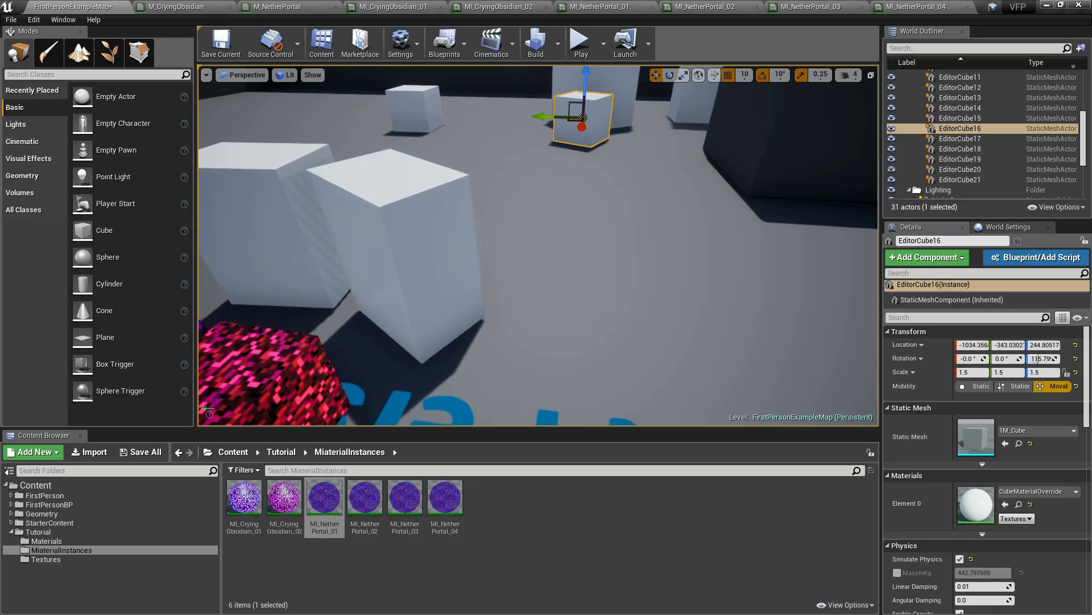
pyautogui.moveTo(579, 140); pyautogui.dragTo(587, 266)
pyautogui.click(1013, 373)
pyautogui.write('2')
pyautogui.press('Return')
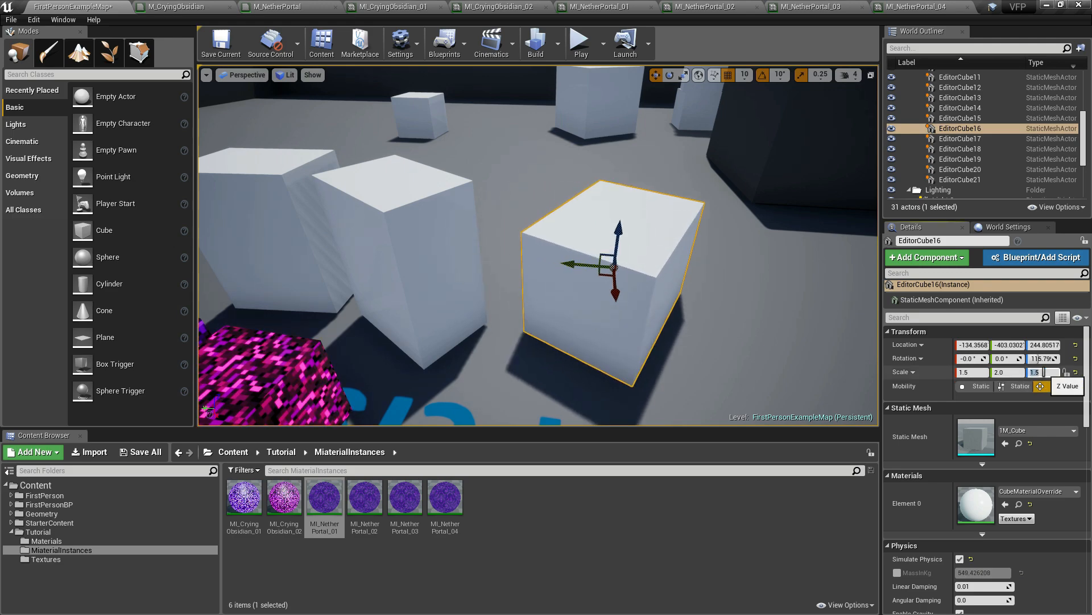
pyautogui.write('1.5')
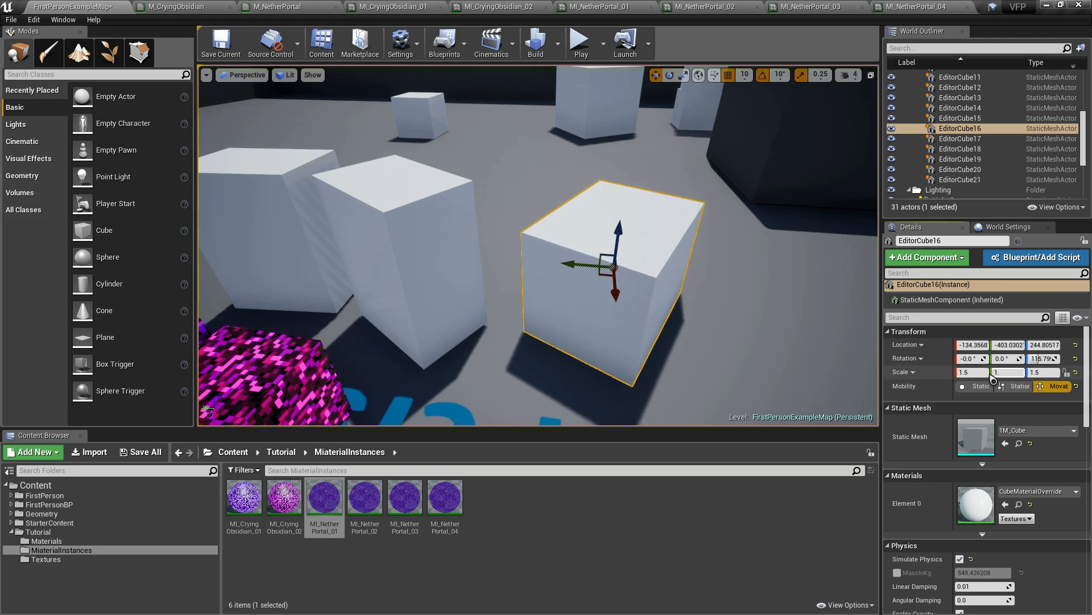
# Set EditorCube16's X scale to 1 and Z scale to 2 to match the other portal cubes.
pyautogui.click(974, 373)
pyautogui.write('1')
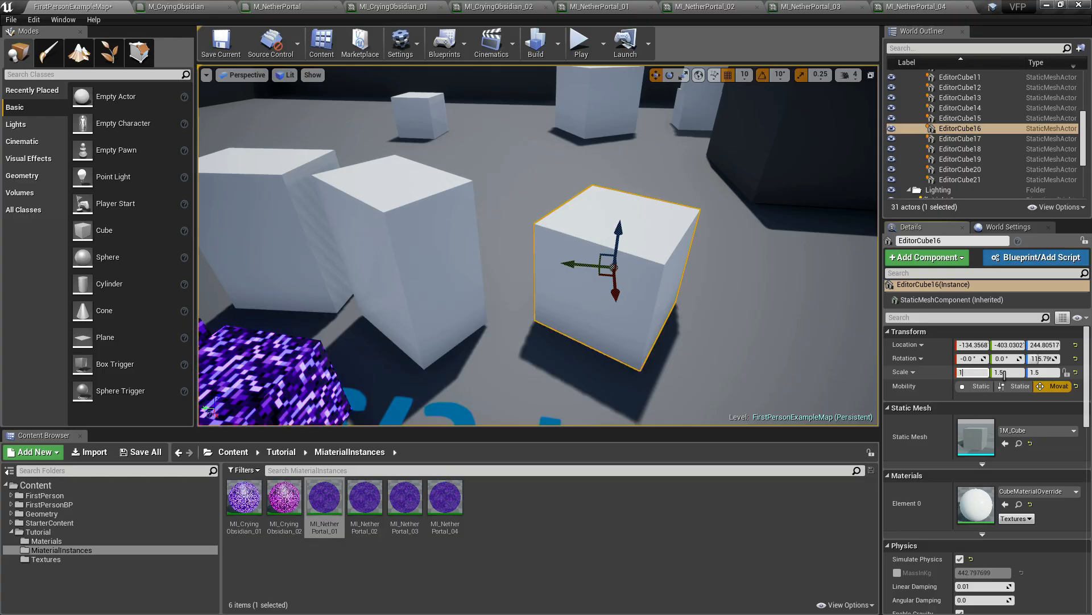
pyautogui.click(1045, 372)
pyautogui.write('2')
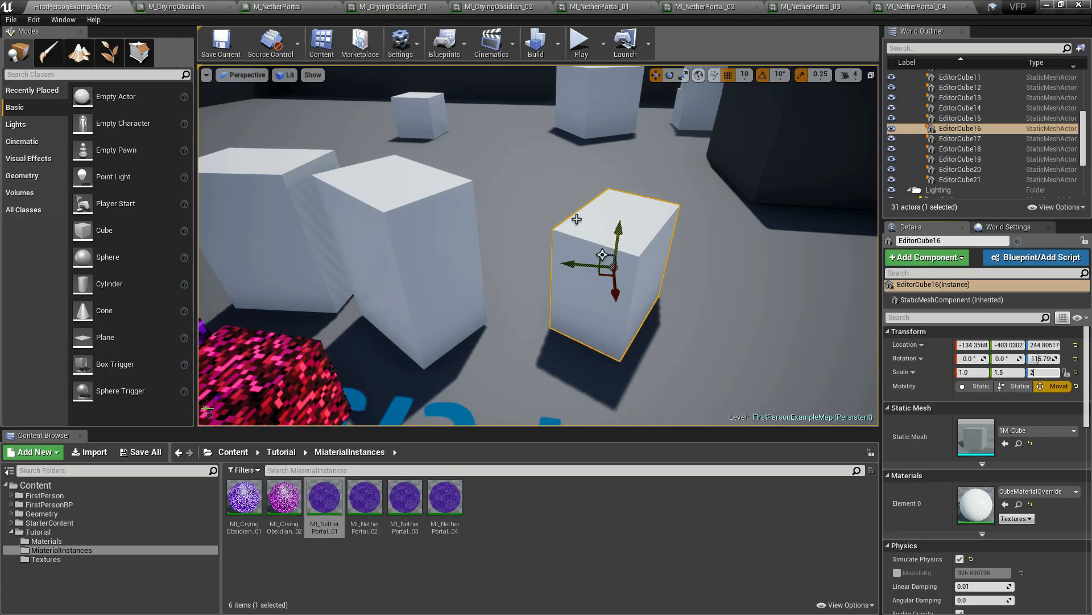
# Rotate EditorCube16 around Z to about 215.8° so that it angles toward the obsidian cubes.
pyautogui.click(669, 75)
pyautogui.moveTo(598, 297); pyautogui.dragTo(561, 254)
pyautogui.press('s')
pyautogui.moveTo(523, 392); pyautogui.dragTo(489, 387, button='right')
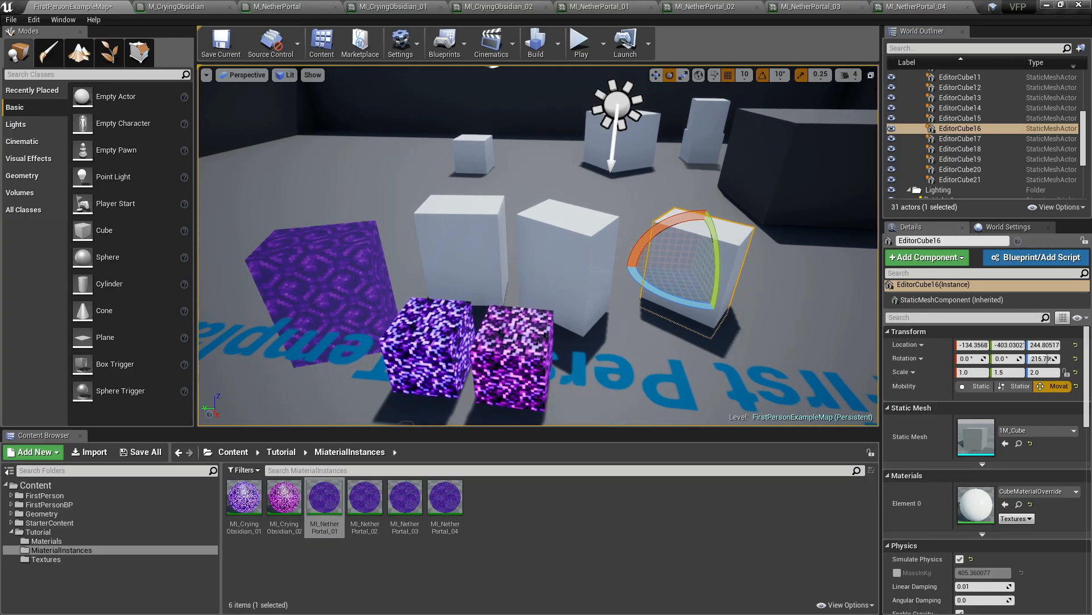
# Rotate EditorCube15 around Z so that its wide face lines up with EditorCube17 beside it.
pyautogui.press('w')
pyautogui.moveTo(578, 266); pyautogui.dragTo(512, 267, button='right')
pyautogui.click(564, 269)
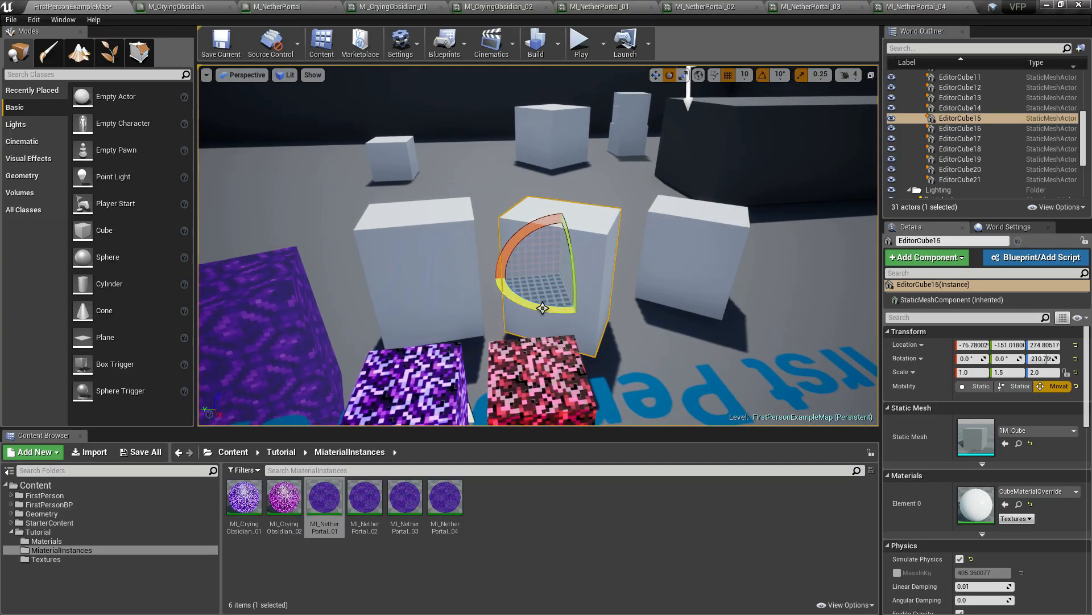
pyautogui.moveTo(543, 307); pyautogui.dragTo(524, 275)
pyautogui.press('w')
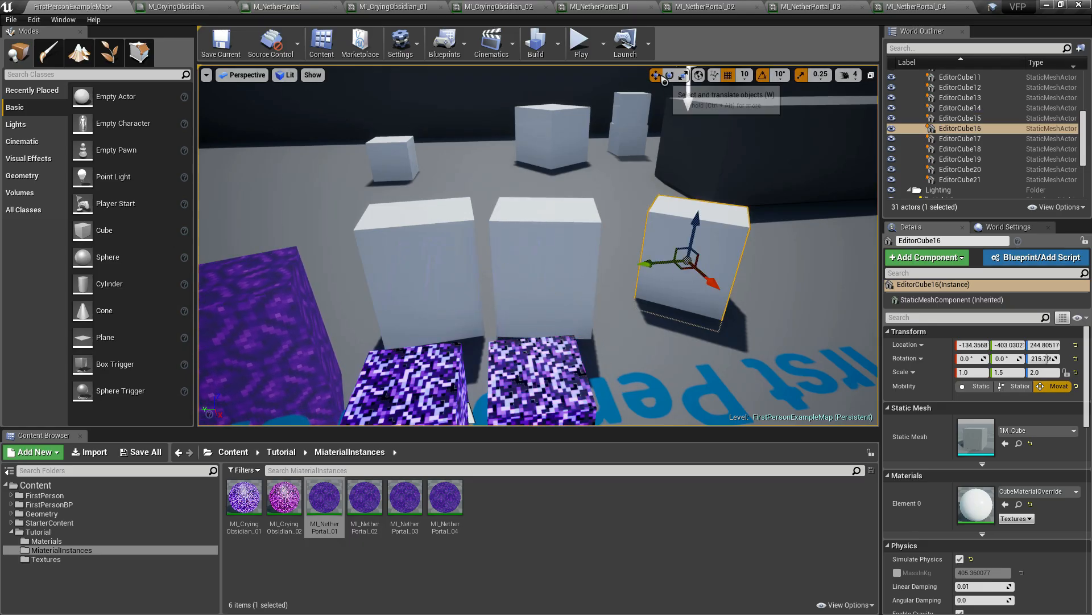
# Move EditorCube16 forward to about X -4, Y -333, on the opposite side from the first portal cube.
pyautogui.press('e')
pyautogui.moveTo(680, 290); pyautogui.dragTo(648, 309)
pyautogui.press('w')
pyautogui.moveTo(648, 310); pyautogui.dragTo(649, 350, button='right')
pyautogui.scroll(3, 514, 329)
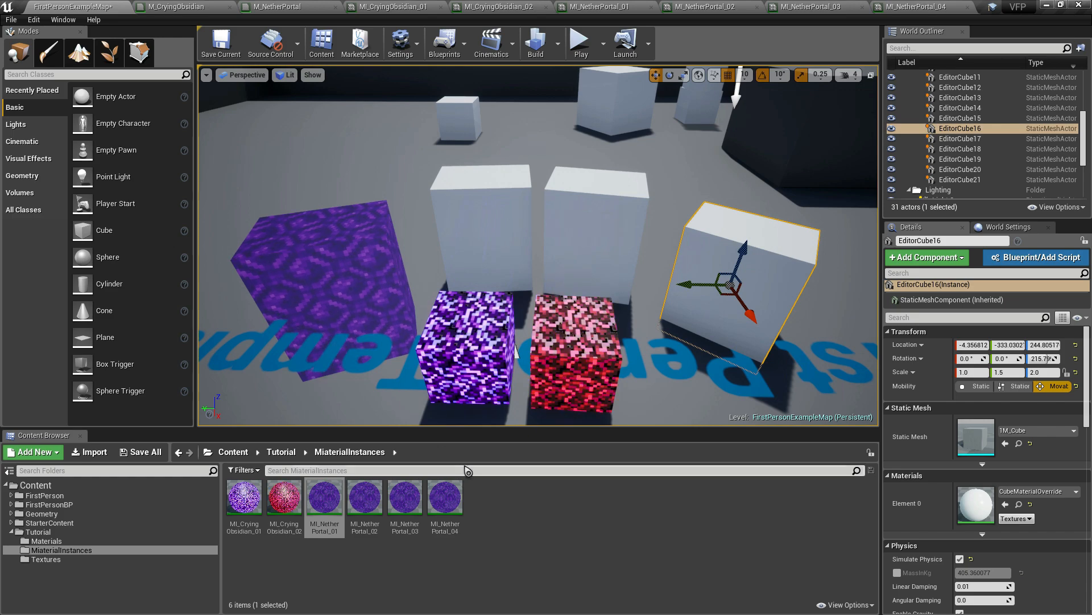
# Apply MI_NetherPortal_02 to EditorCube17, MI_NetherPortal_03 to EditorCube15 and MI_NetherPortal_04 to EditorCube16.
pyautogui.click(378, 526)
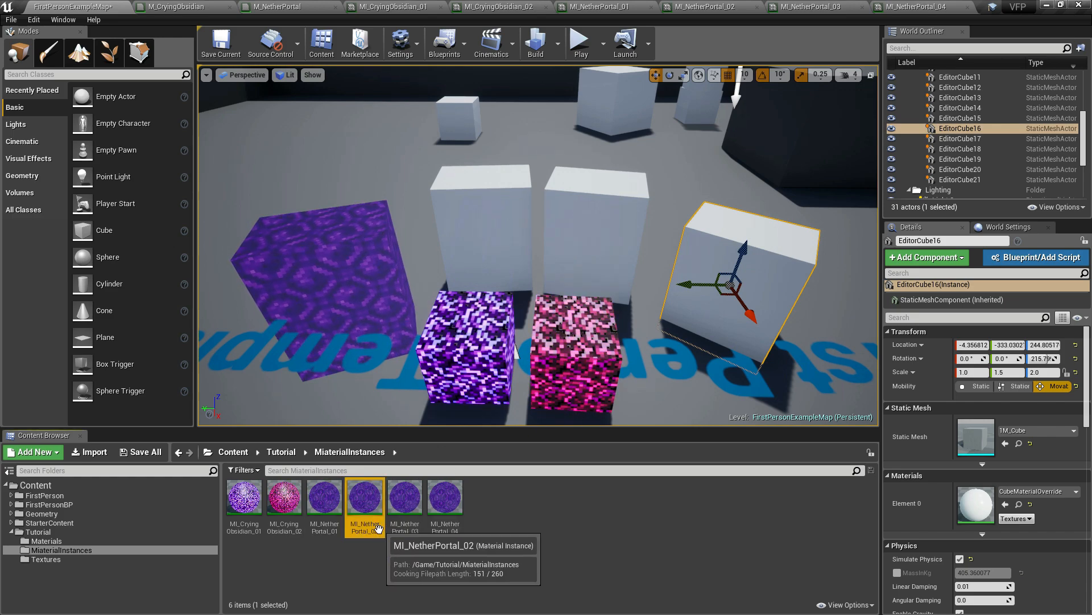
pyautogui.moveTo(378, 526); pyautogui.dragTo(480, 220)
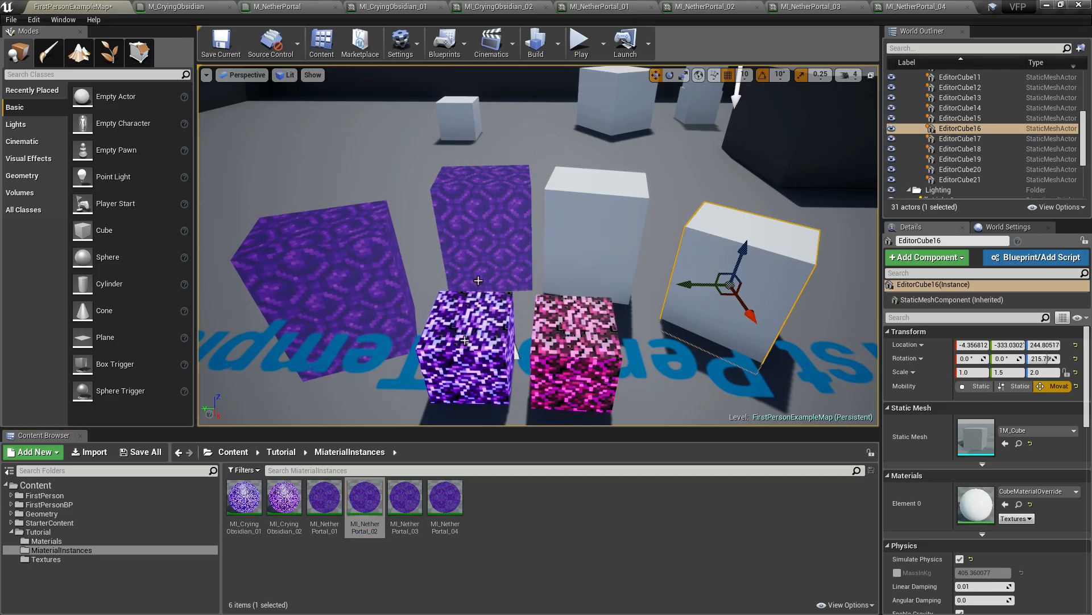
pyautogui.moveTo(405, 501); pyautogui.dragTo(586, 248)
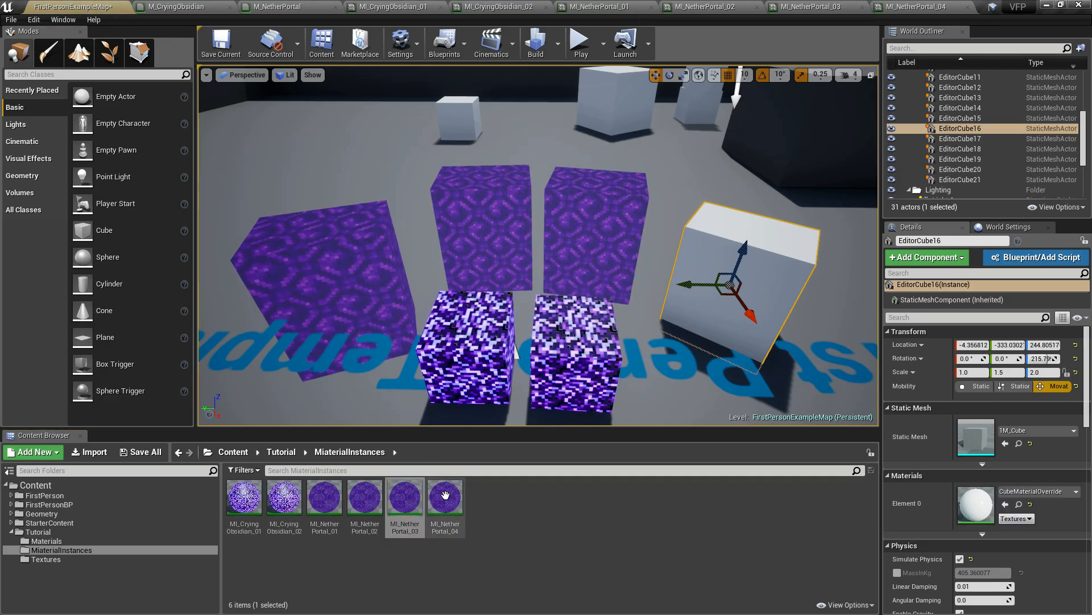
pyautogui.moveTo(445, 500); pyautogui.dragTo(732, 302)
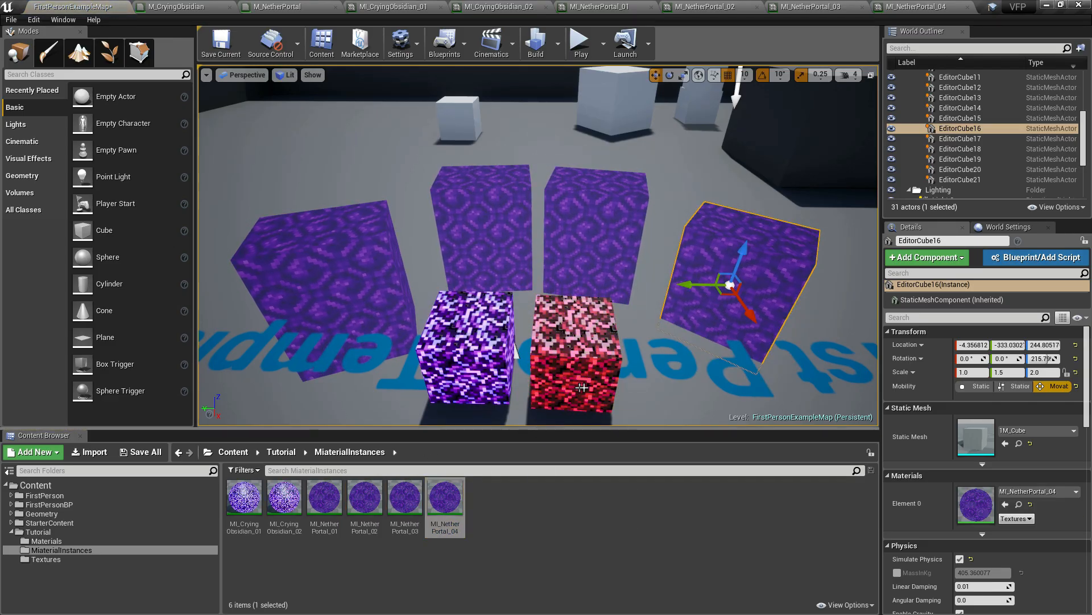
# Shift EditorCube16 slightly to about X 16, Y -313 to even out the portal cube arrangement.
pyautogui.moveTo(692, 360)
pyautogui.mouseDown(button='right')
pyautogui.moveTo(660, 356)
pyautogui.moveTo(785, 360)
pyautogui.moveTo(691, 360)
pyautogui.mouseUp(button='right')
pyautogui.press('w')
pyautogui.moveTo(779, 257); pyautogui.dragTo(779, 257, button='right')
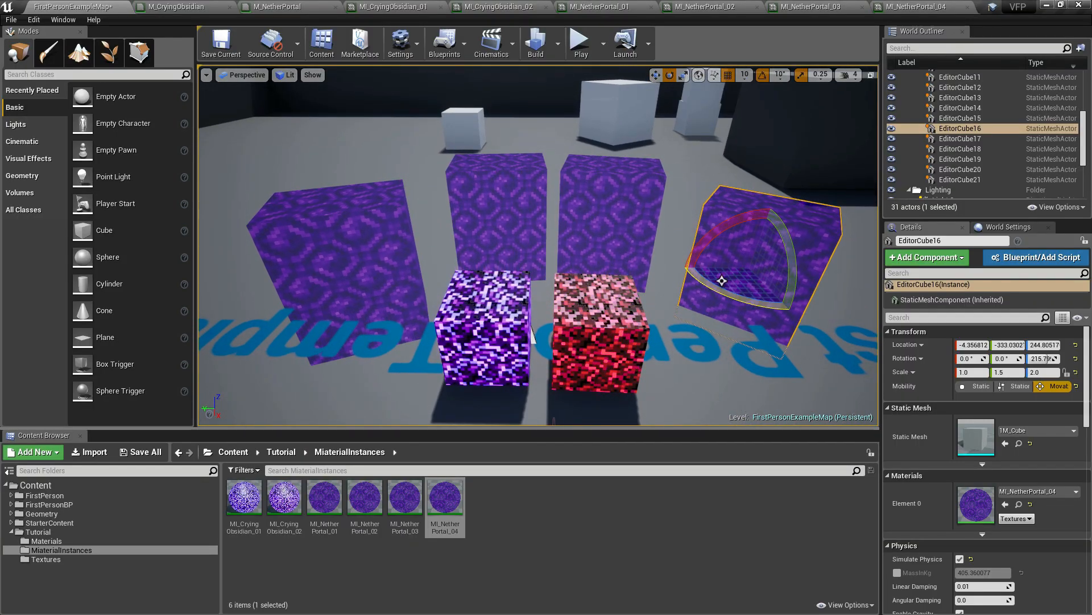
pyautogui.click(657, 76)
pyautogui.moveTo(718, 270); pyautogui.dragTo(708, 268)
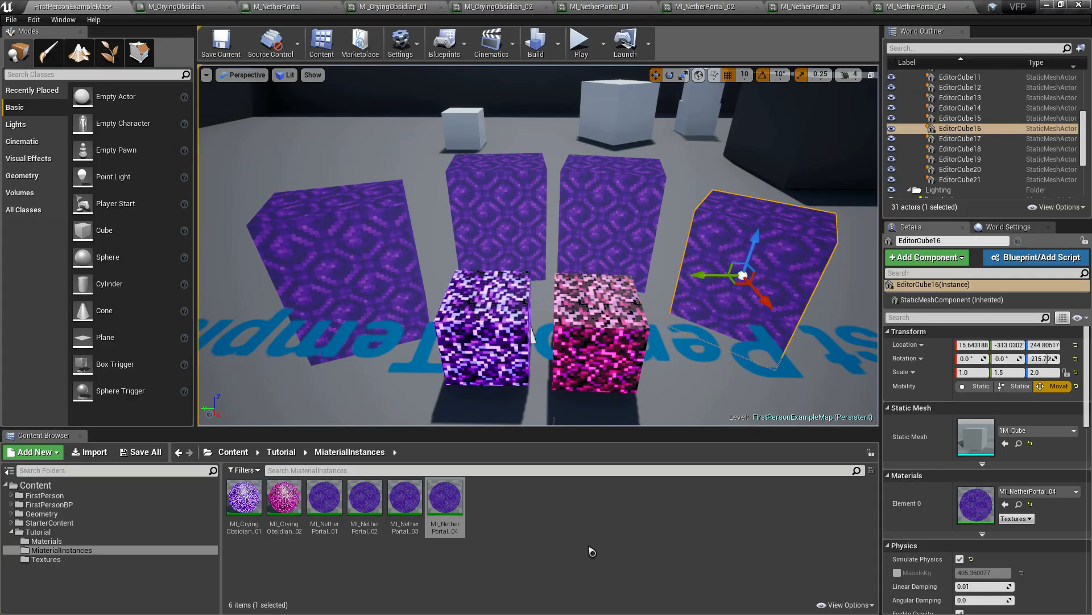
pyautogui.moveTo(596, 400)
pyautogui.mouseDown(button='right')
pyautogui.moveTo(599, 424)
pyautogui.moveTo(596, 400)
pyautogui.mouseUp(button='right')
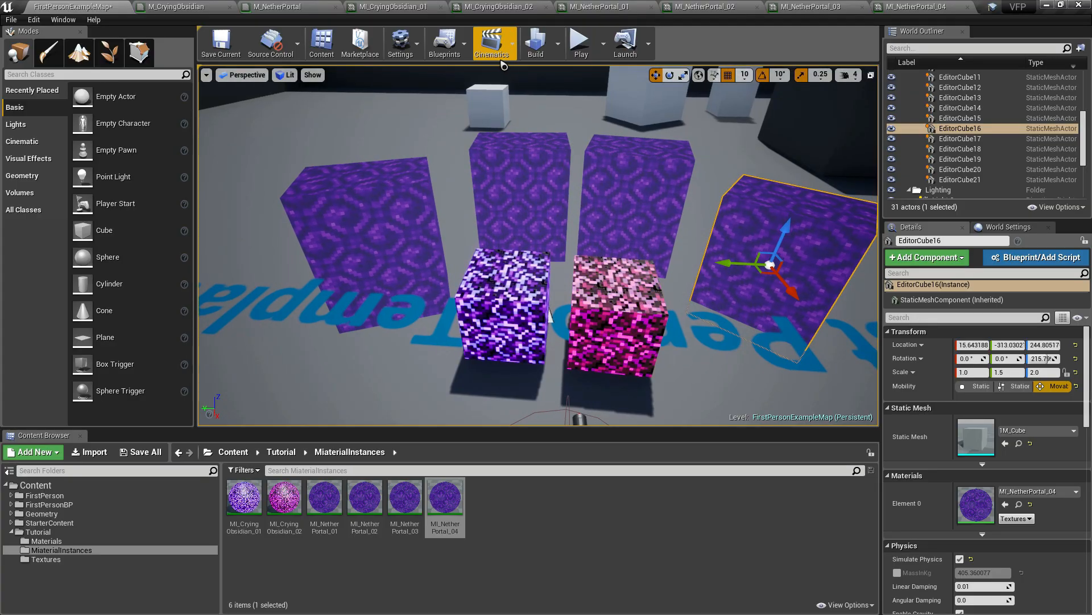
# Override Speed Y in MI_NetherPortal_02 with -2 and check the portal's motion in the level.
pyautogui.click(498, 8)
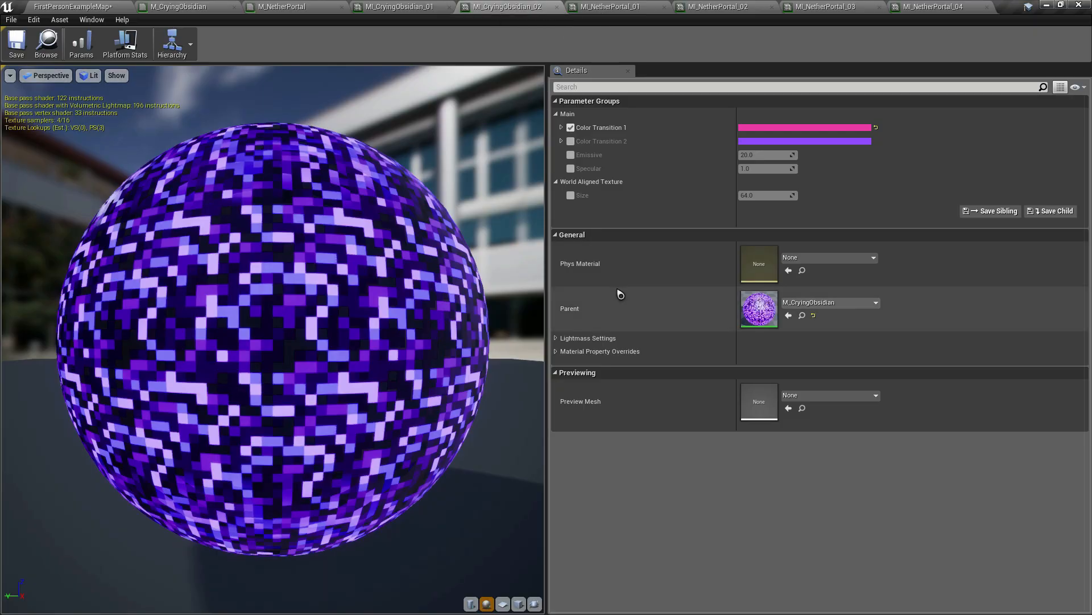
pyautogui.click(718, 7)
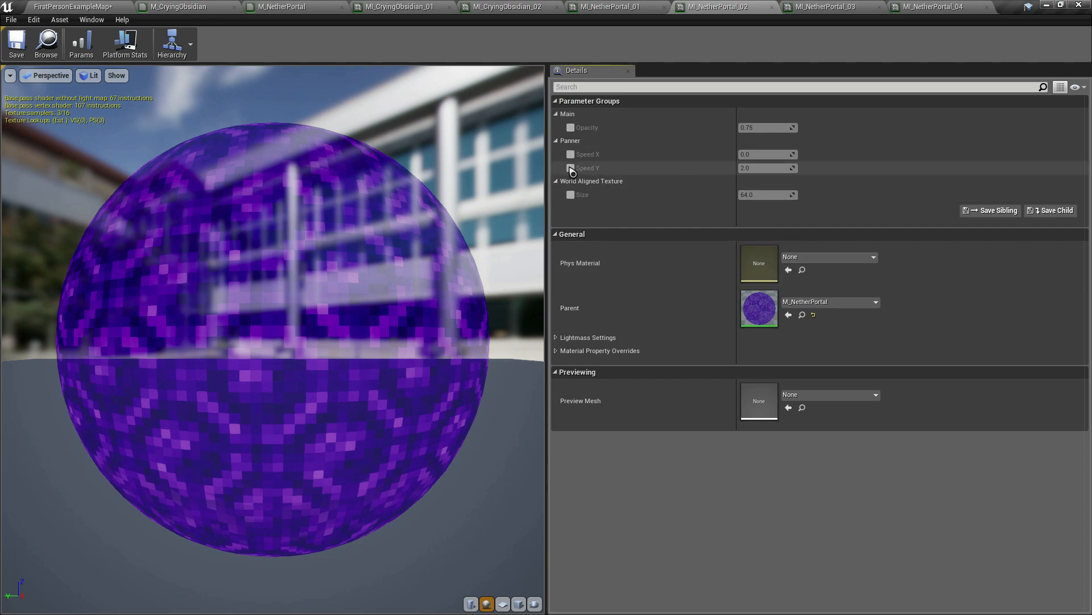
pyautogui.click(751, 168)
pyautogui.press('Return')
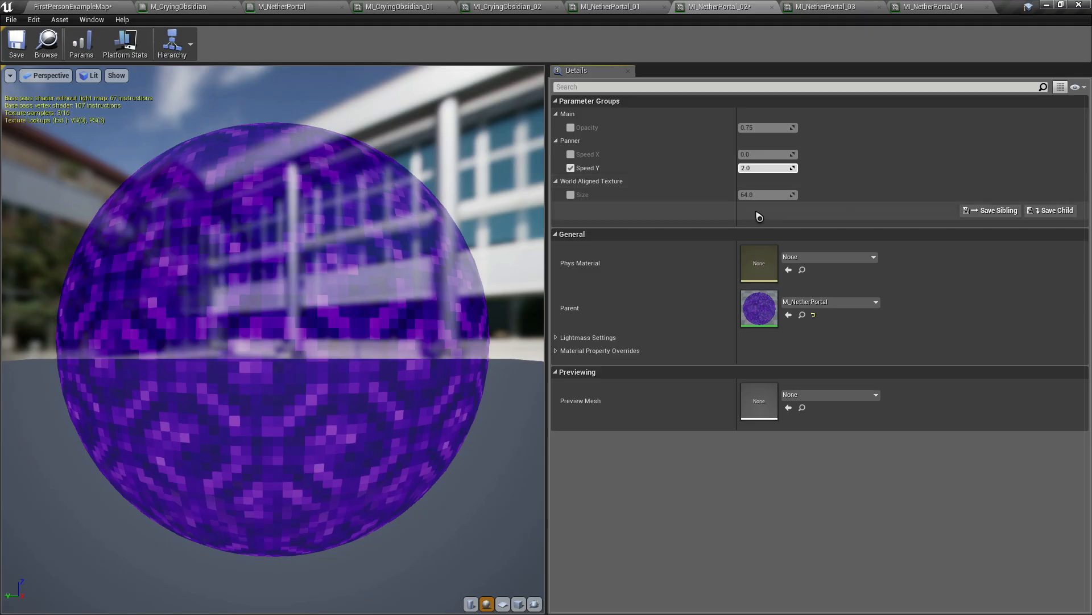
pyautogui.write('-')
pyautogui.press('Return')
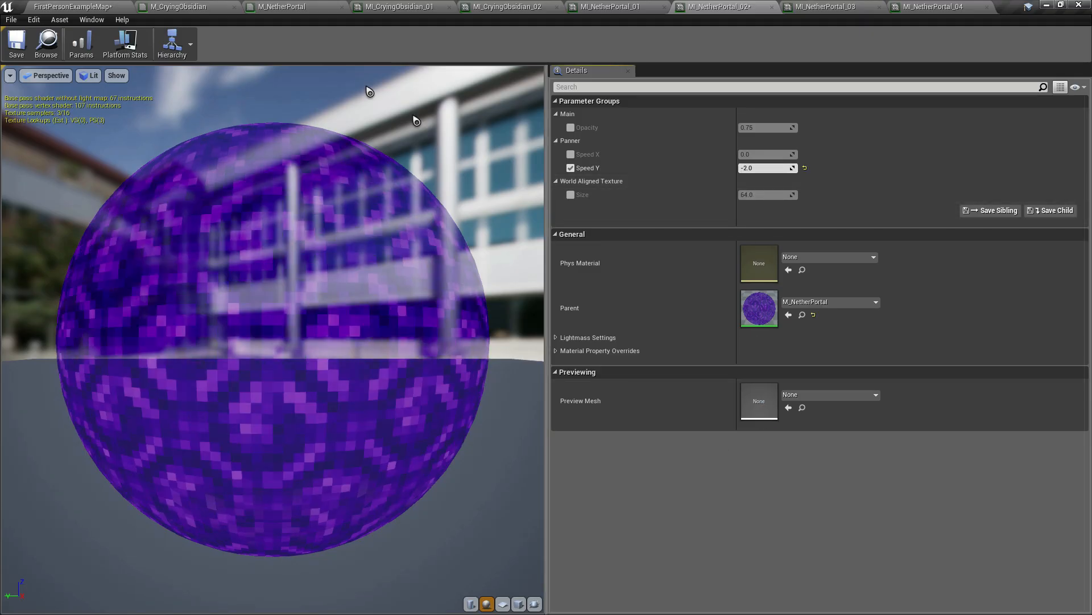
pyautogui.click(69, 8)
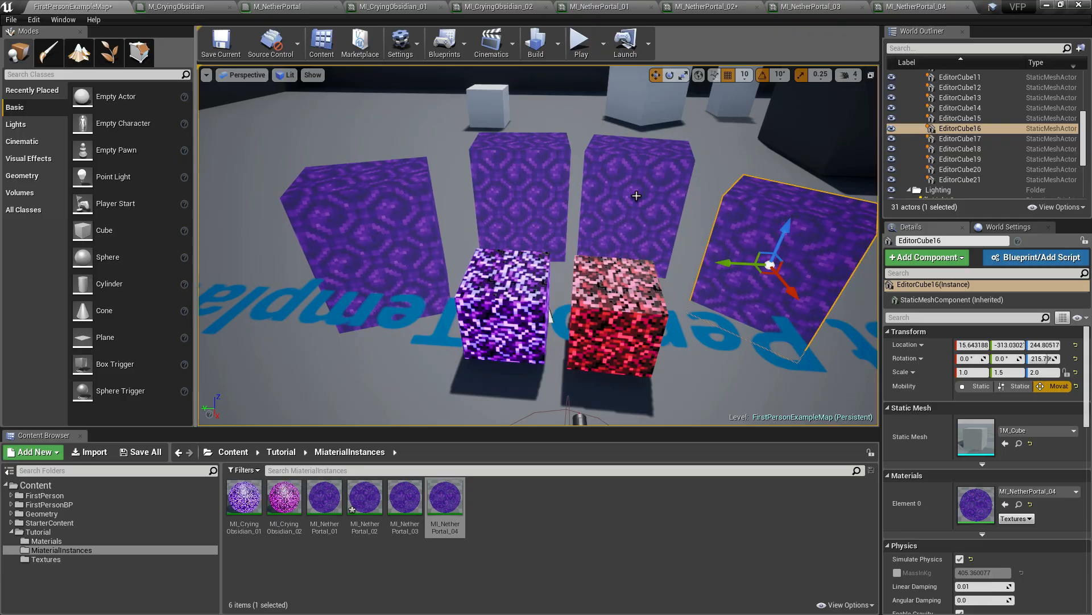
# Override Speed Y with 0 and Speed X with 2 in MI_NetherPortal_03, and check the motion in the level.
pyautogui.click(811, 7)
pyautogui.click(571, 168)
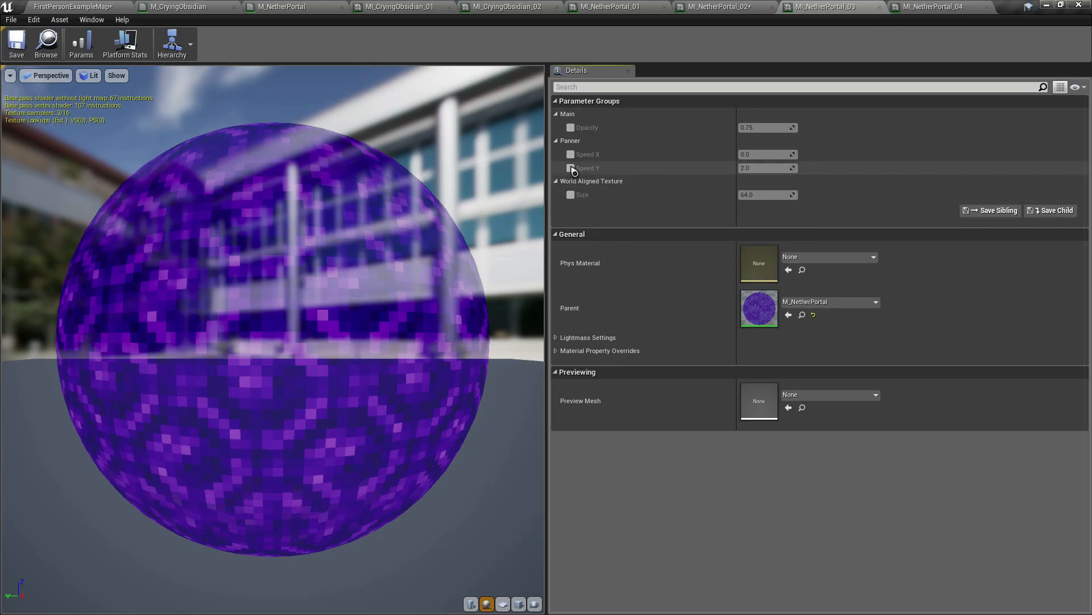
pyautogui.click(571, 154)
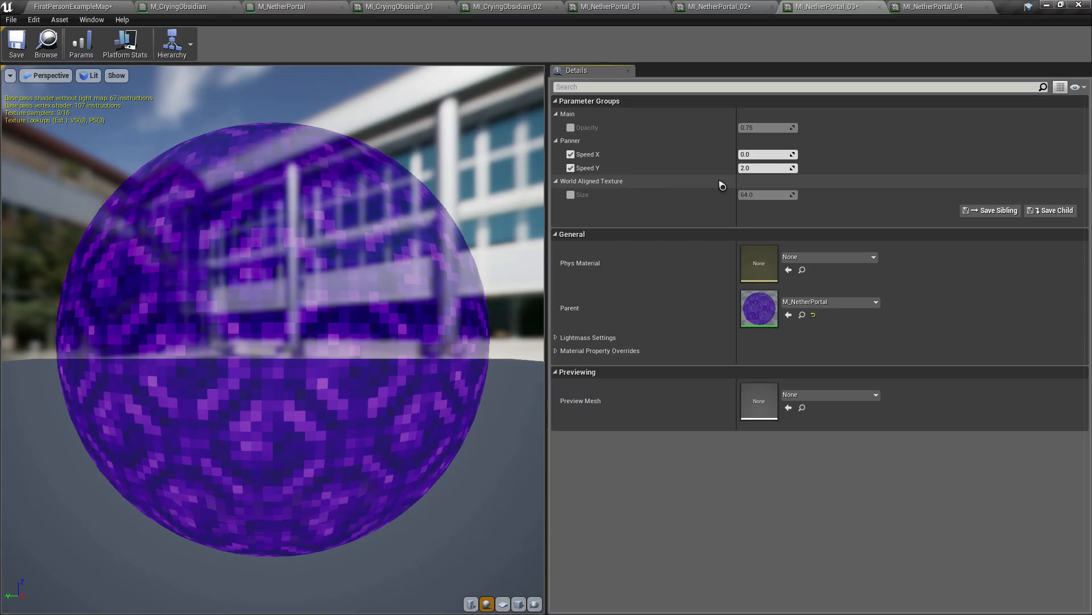
pyautogui.click(755, 168)
pyautogui.write('0')
pyautogui.click(763, 155)
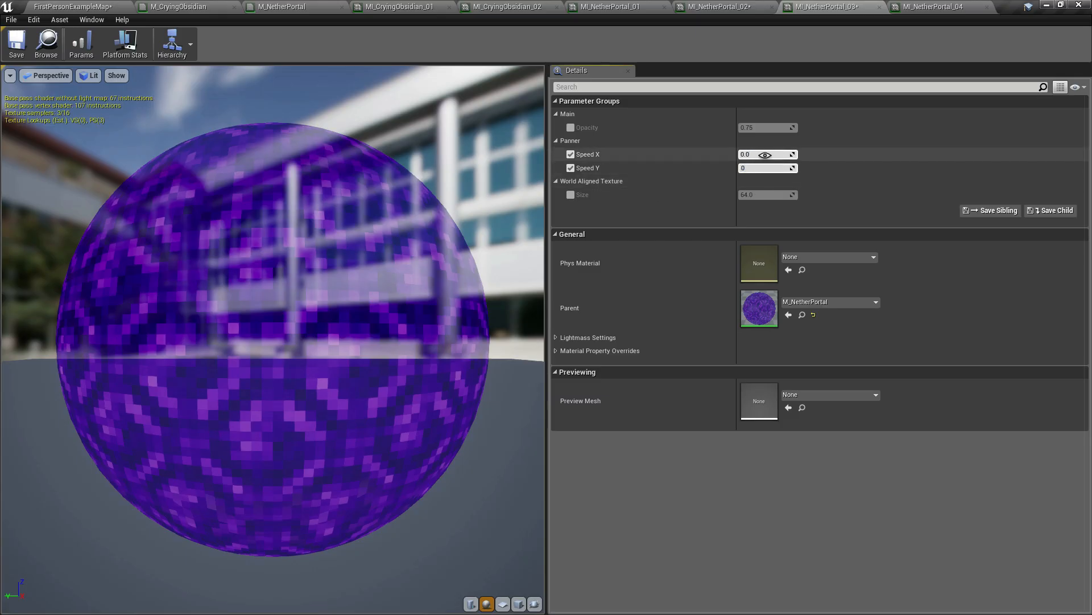
pyautogui.write('2')
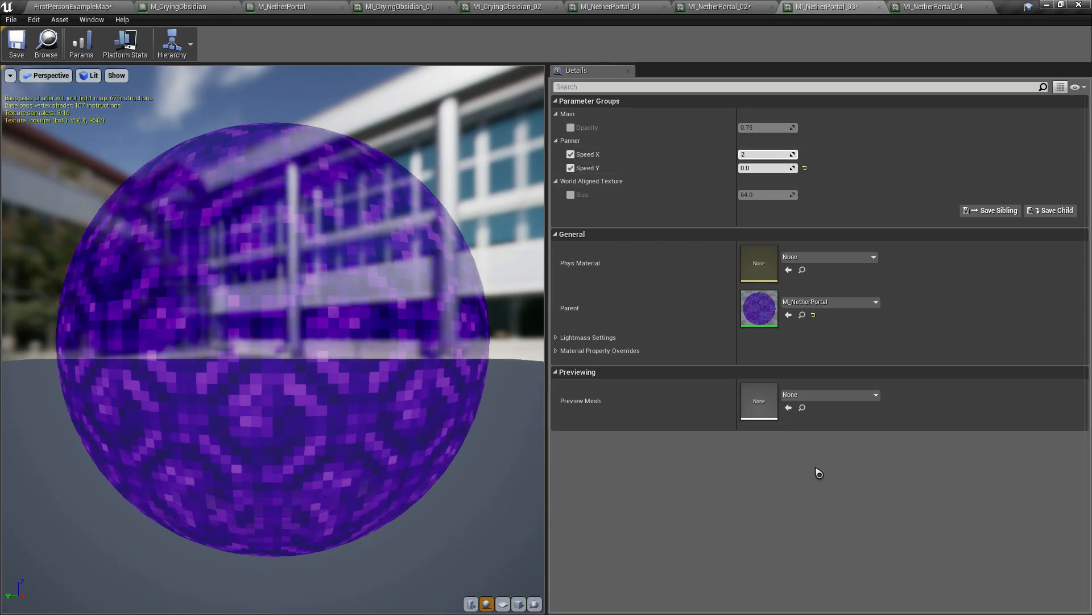
pyautogui.click(55, 9)
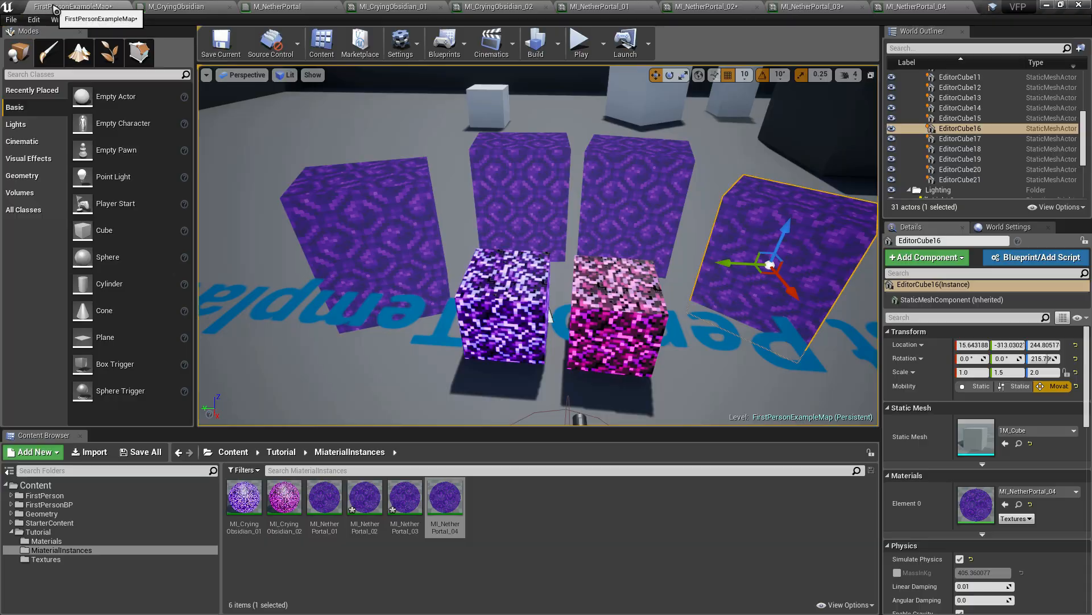
# Set Speed X in MI_NetherPortal_03 to -2 and check the reversed motion in the level.
pyautogui.click(794, 8)
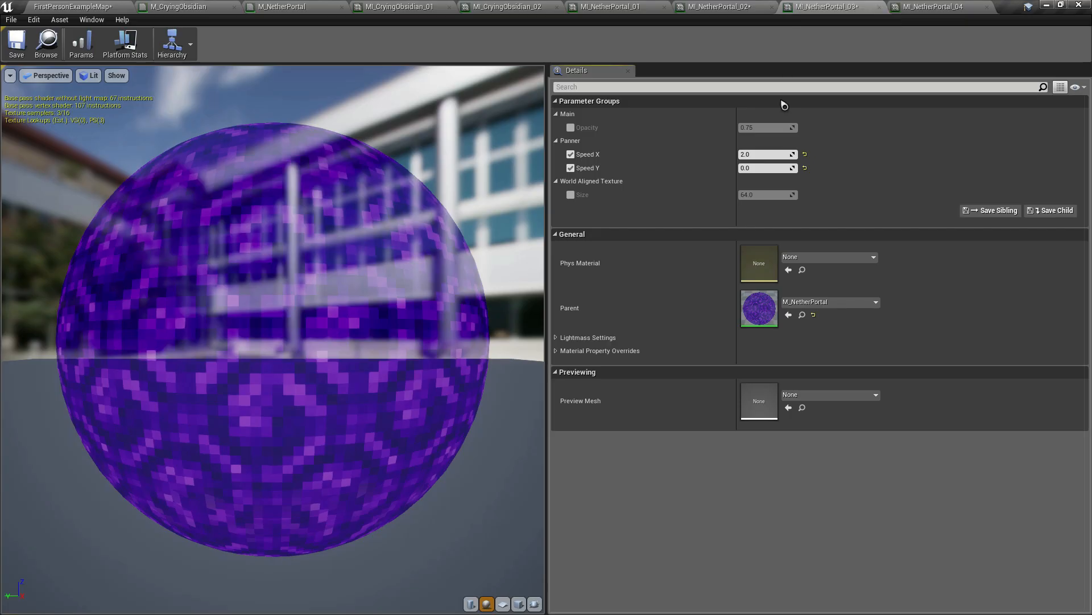
pyautogui.click(743, 154)
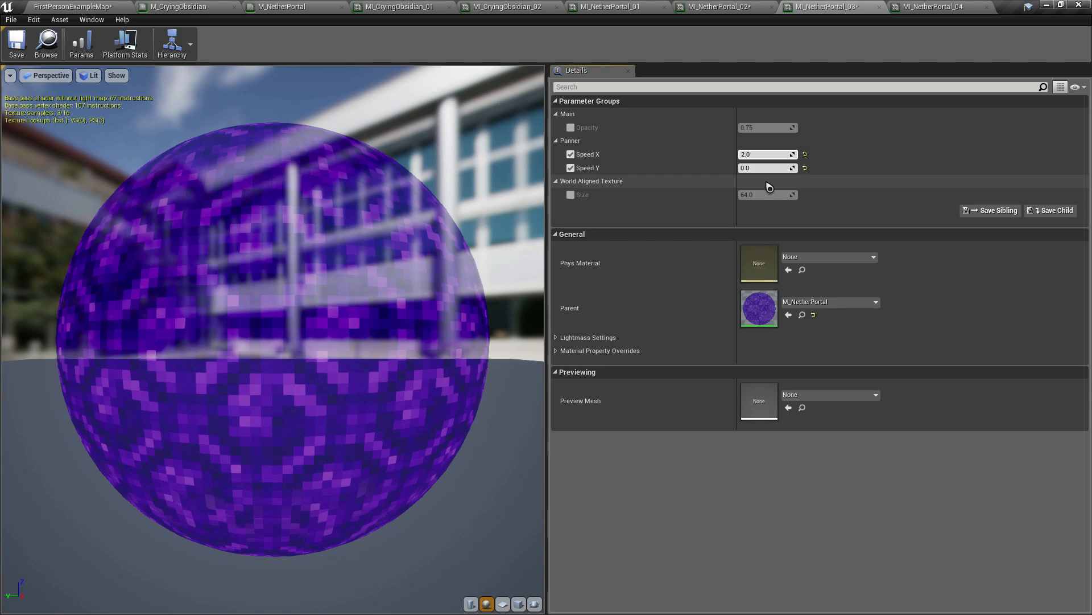
pyautogui.write('-')
pyautogui.press('Return')
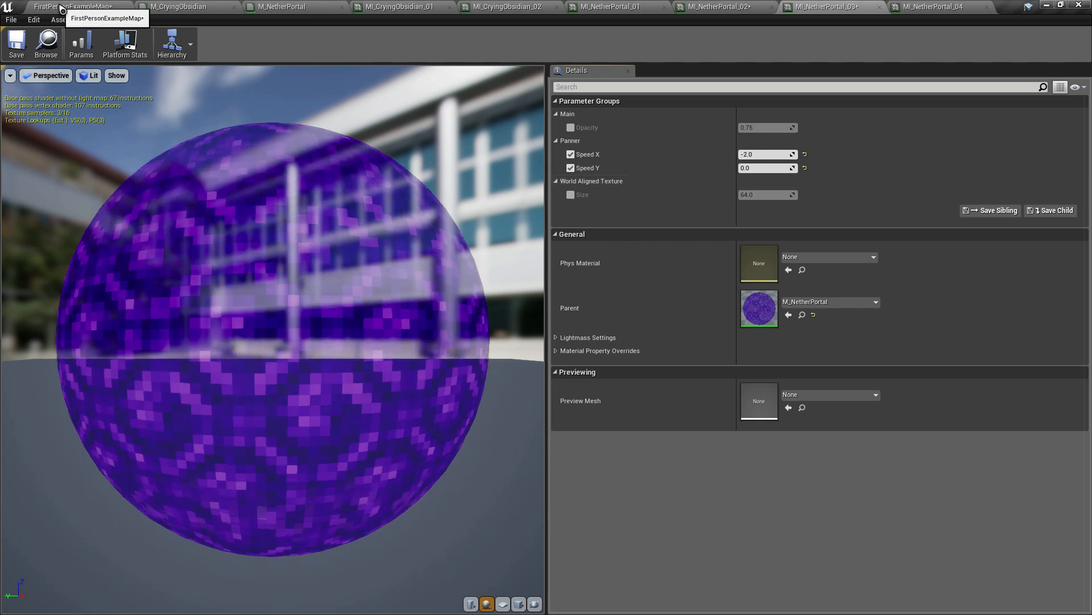
pyautogui.click(62, 8)
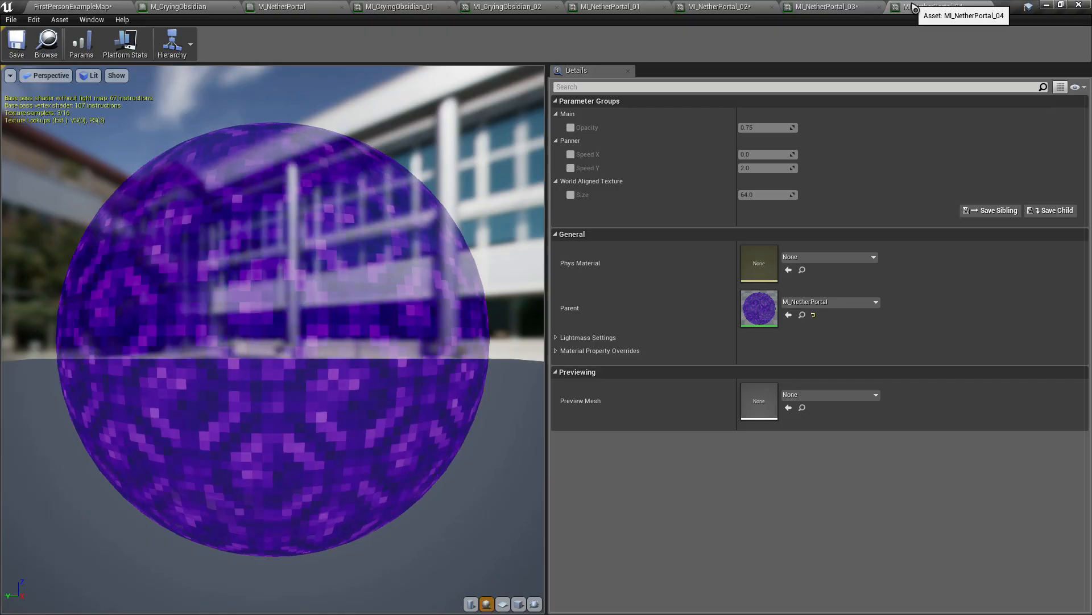
# Override Speed Y with 0 and Speed X with 2 in MI_NetherPortal_04.
pyautogui.click(924, 7)
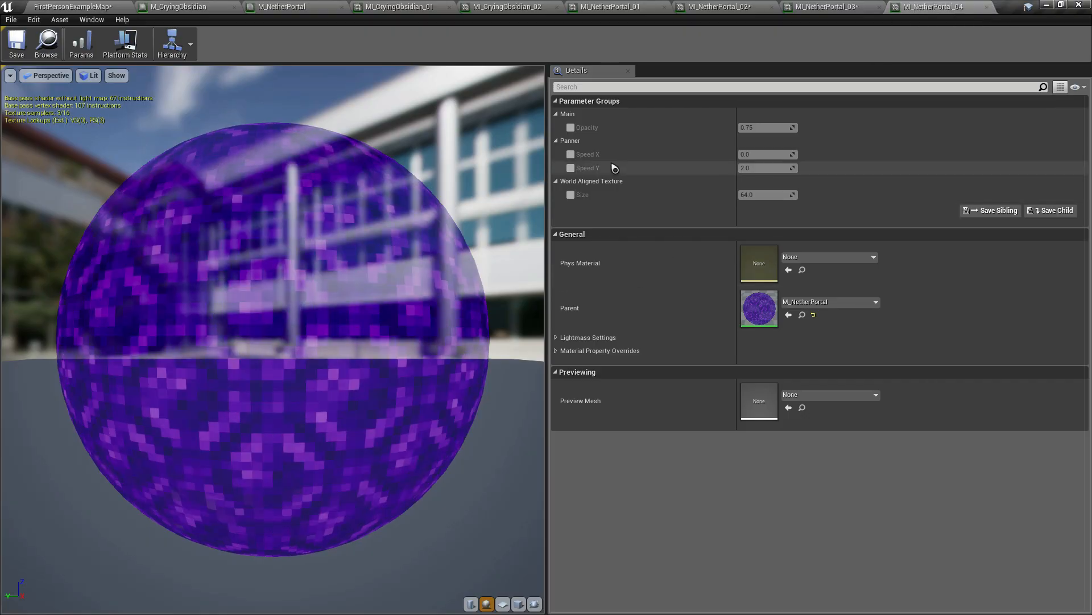
pyautogui.click(571, 154)
pyautogui.click(571, 168)
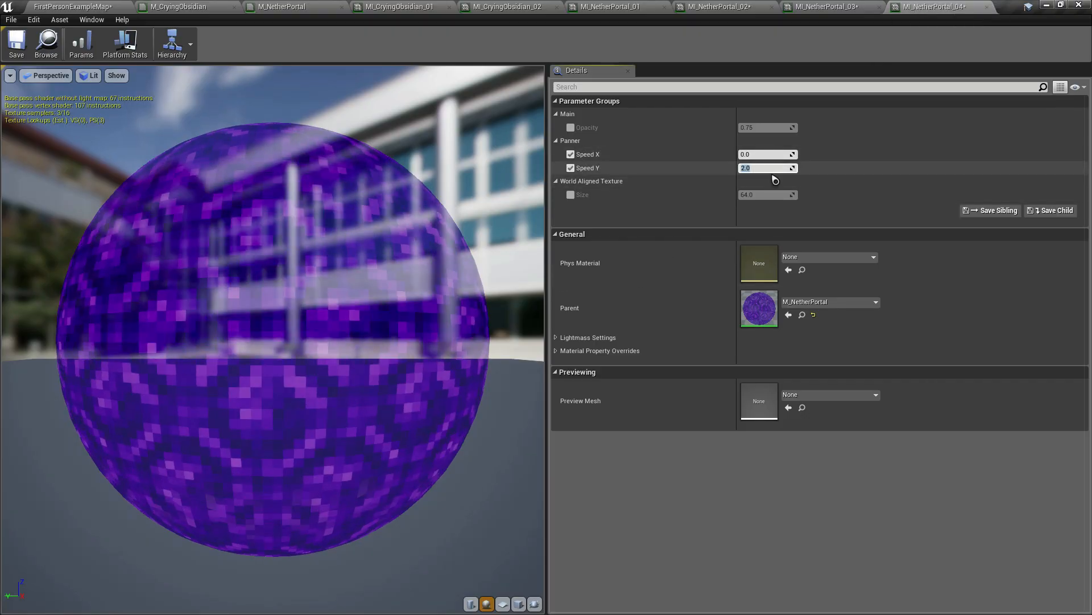
pyautogui.write('0')
pyautogui.click(763, 154)
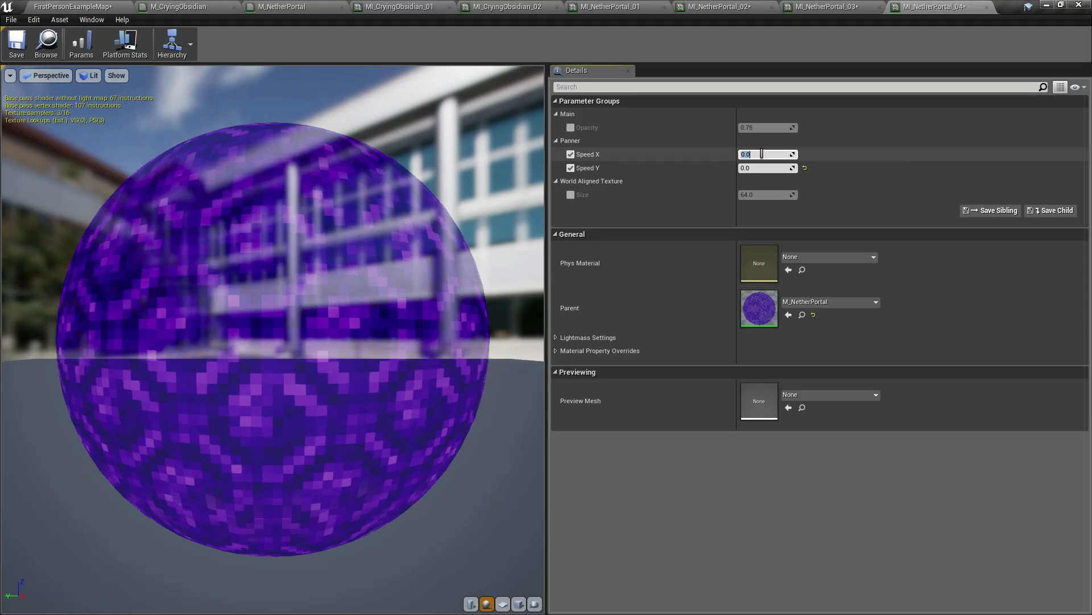
pyautogui.write('2')
pyautogui.press('Return')
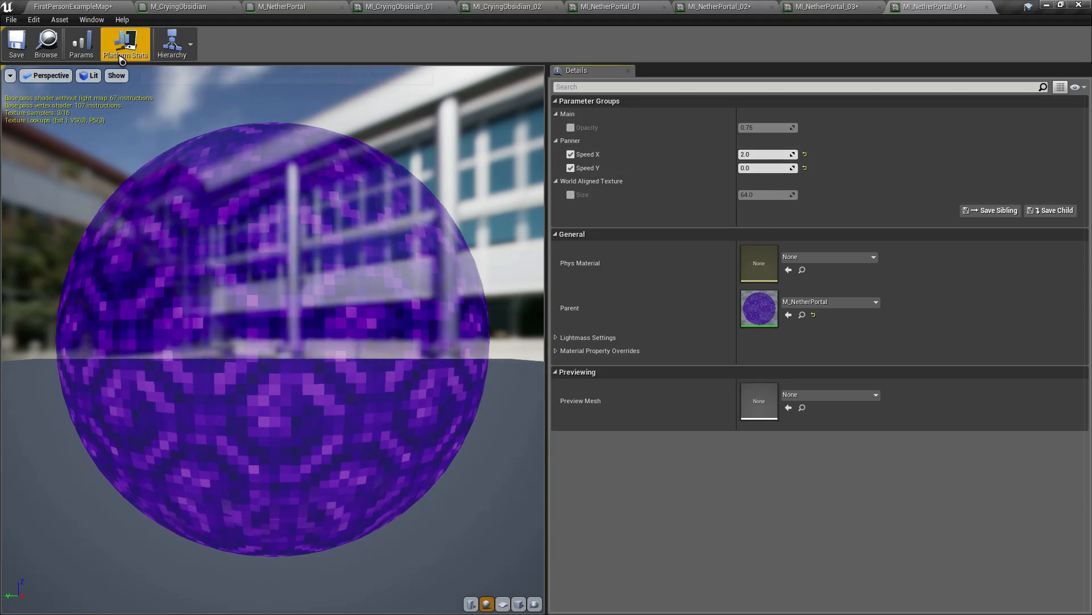
# Save the edited material instances MI_NetherPortal_04, MI_NetherPortal_03 and MI_NetherPortal_02.
pyautogui.click(16, 49)
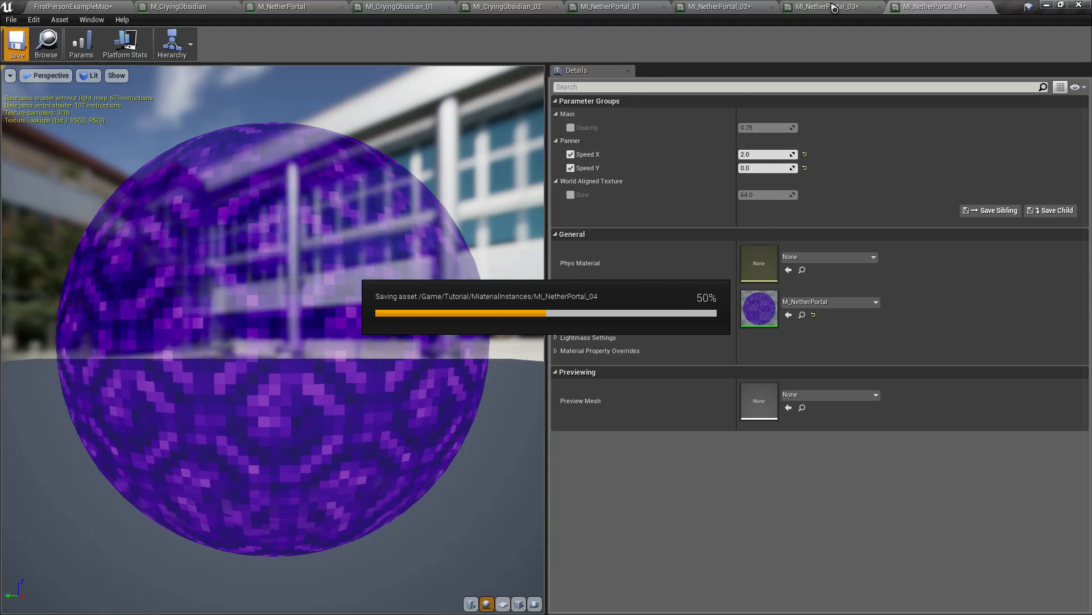
pyautogui.click(840, 7)
pyautogui.click(728, 10)
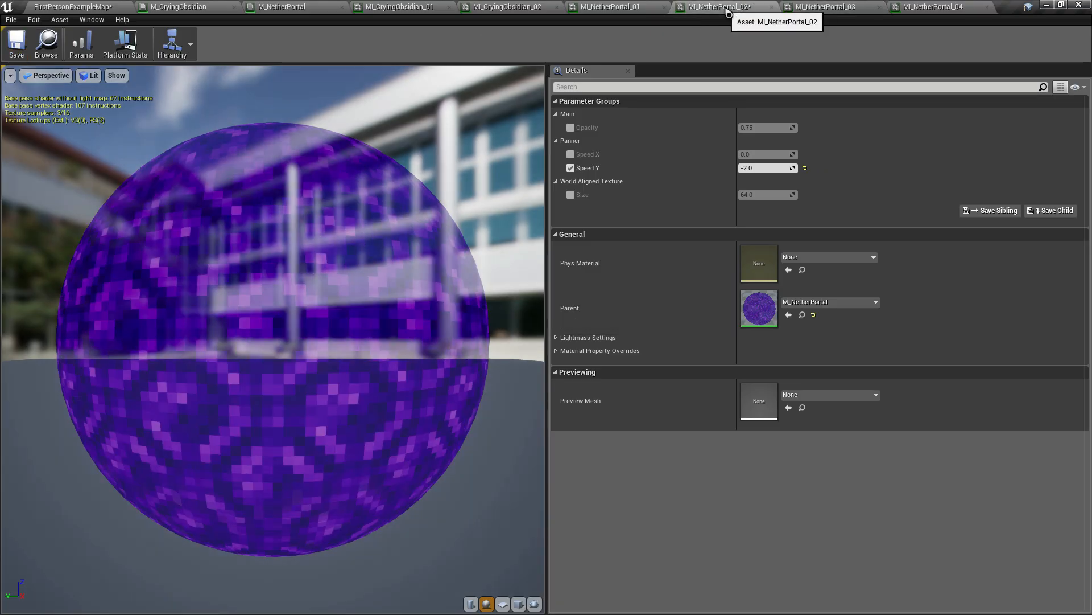
# Play the first-person level and walk around the cubes to examine the animated portal and crying obsidian materials.
pyautogui.click(72, 7)
pyautogui.moveTo(648, 344); pyautogui.dragTo(689, 399, button='right')
pyautogui.click(580, 42)
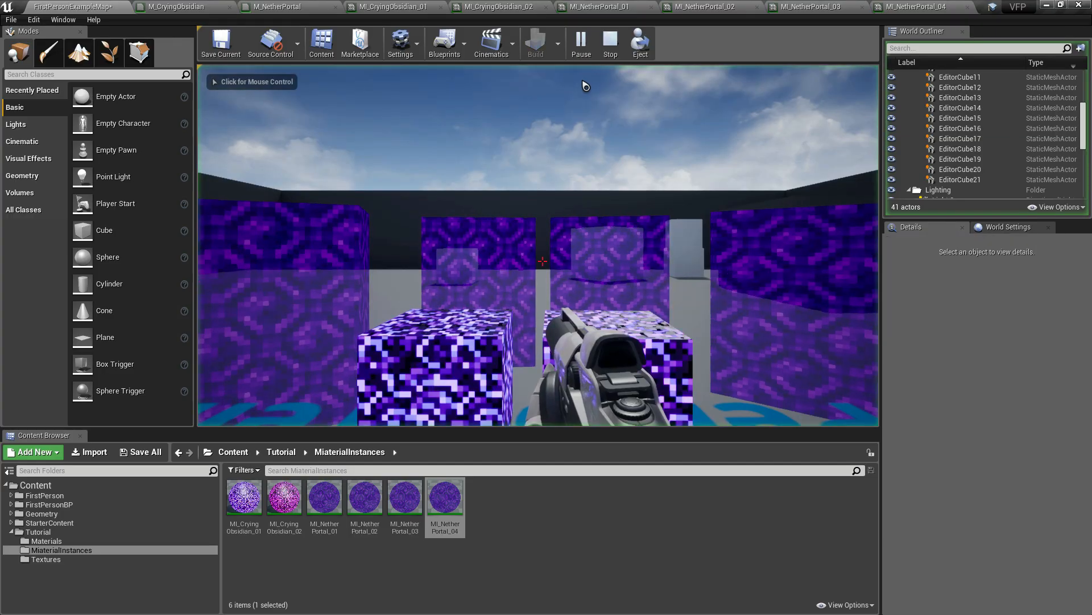
pyautogui.press('w')
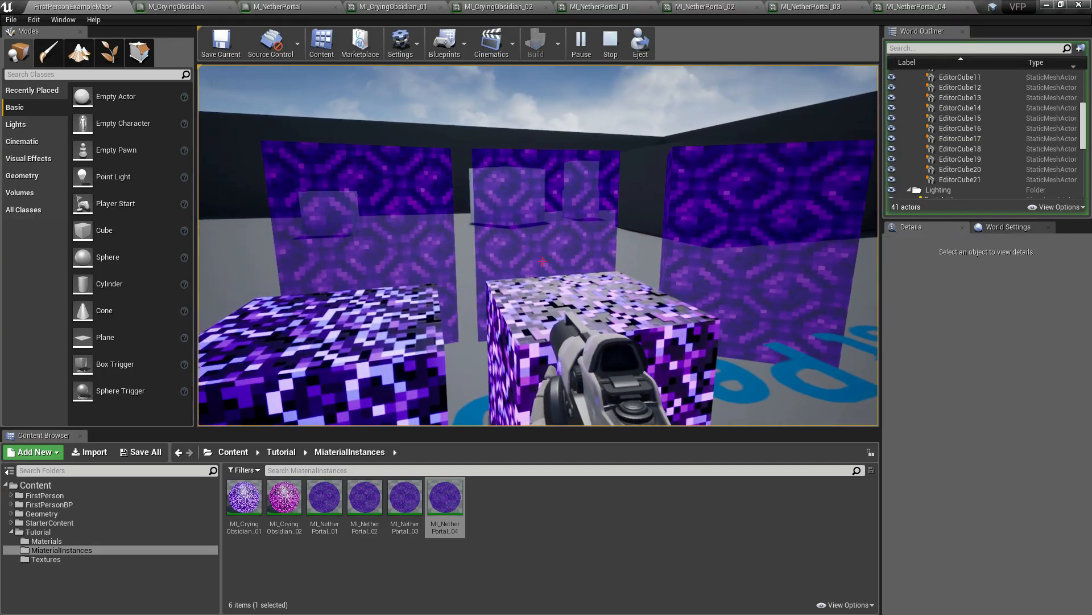
pyautogui.press('d')
pyautogui.press('a')
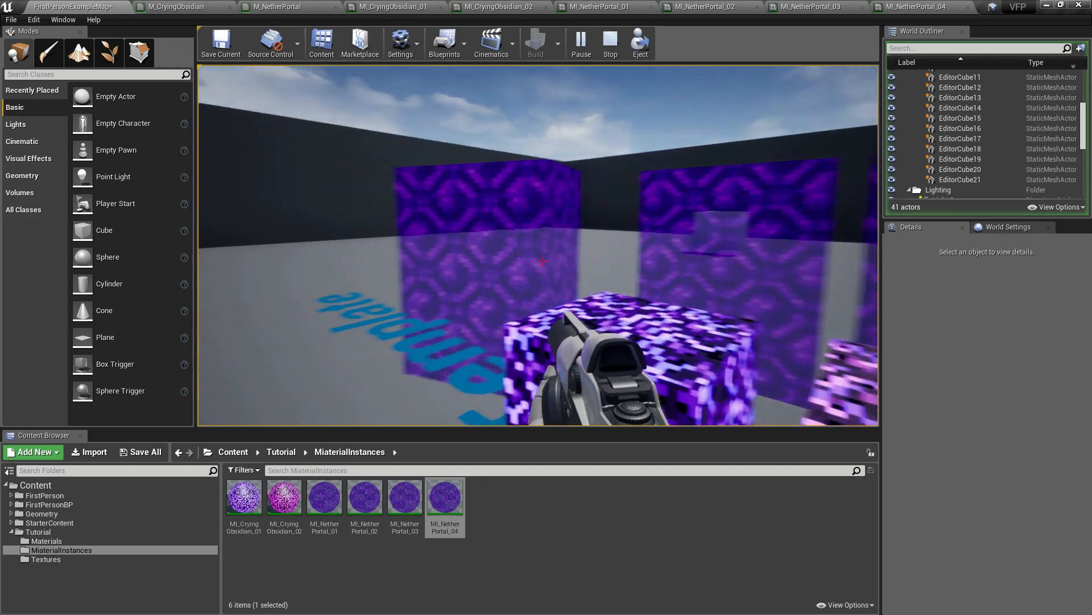
pyautogui.press('d')
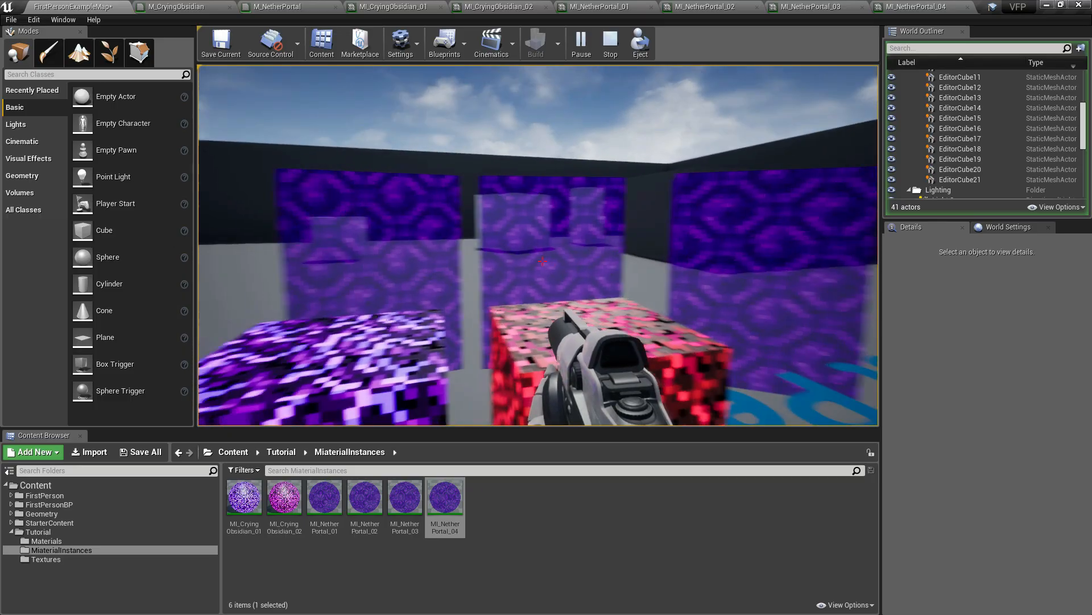
pyautogui.press('s')
pyautogui.press('a')
pyautogui.press('s')
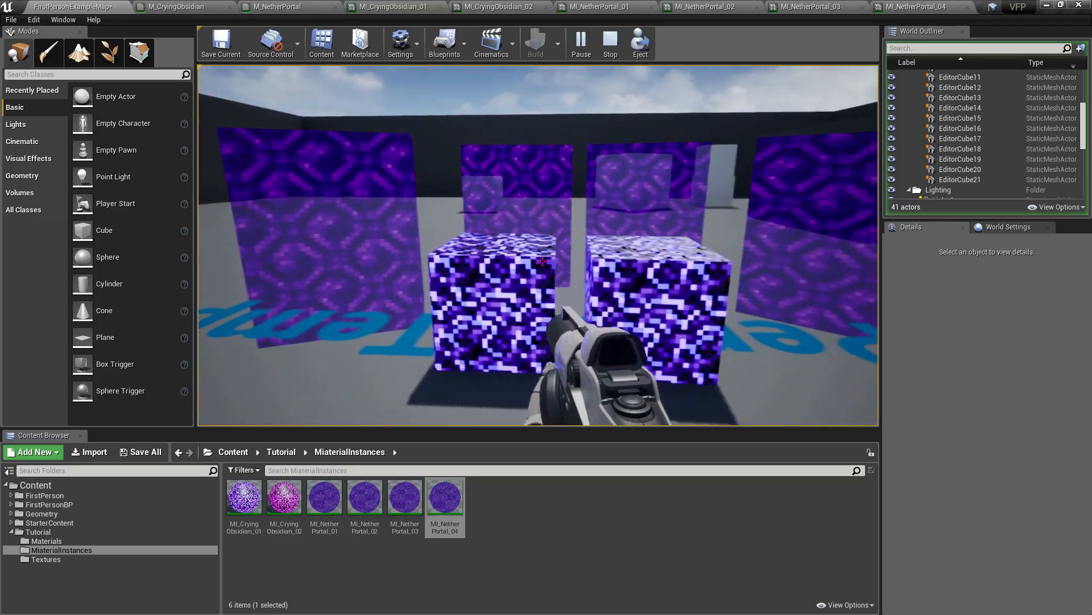